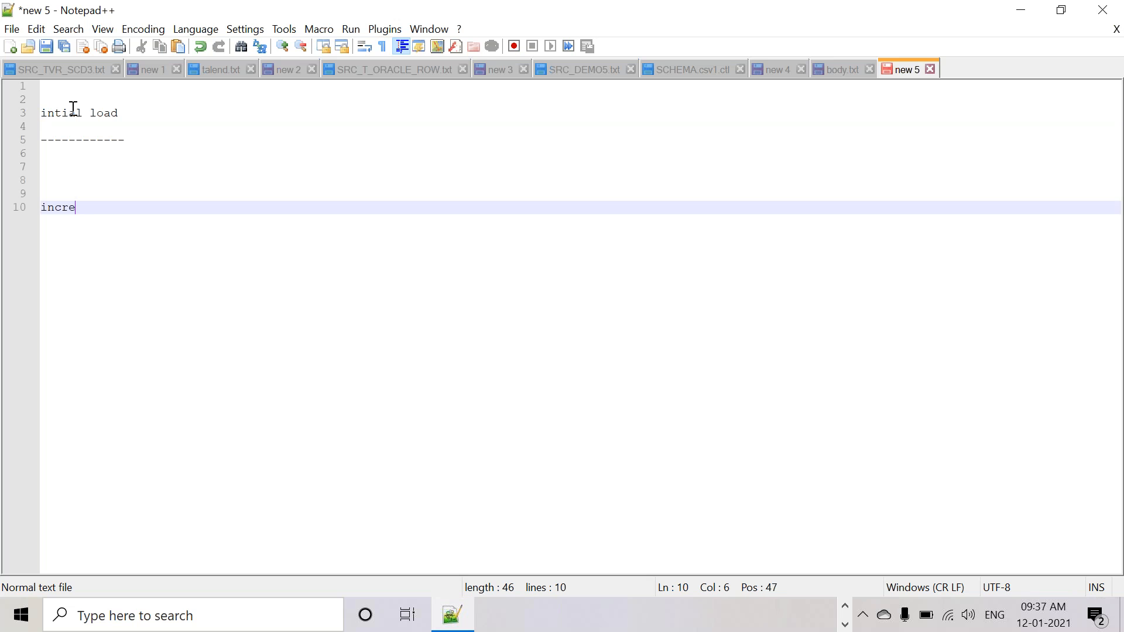
Complete the second heading as "incremental load" and add an empty line beneath it
{"action": "type", "text": "mental load"}
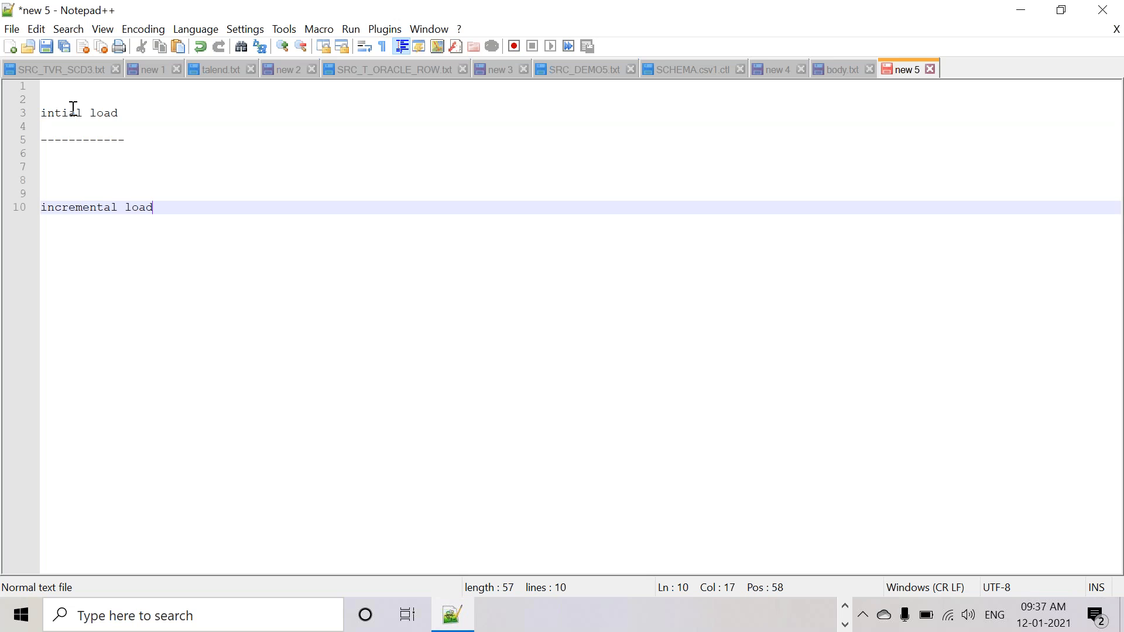
{"action": "key", "text": "Return"}
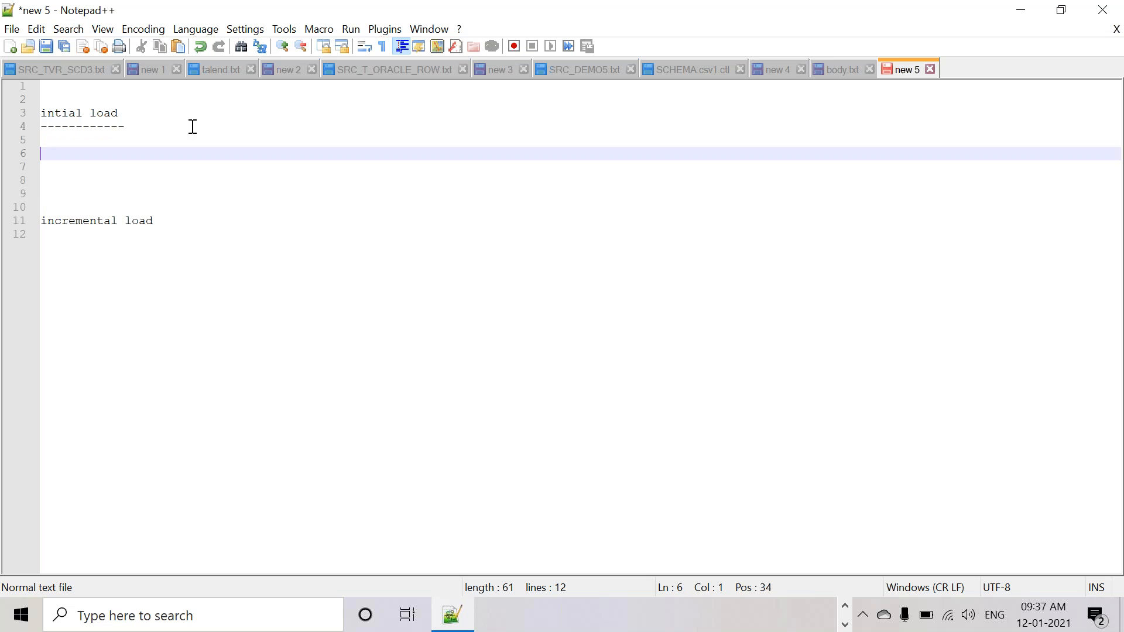
{"action": "key", "text": "shift+Up"}
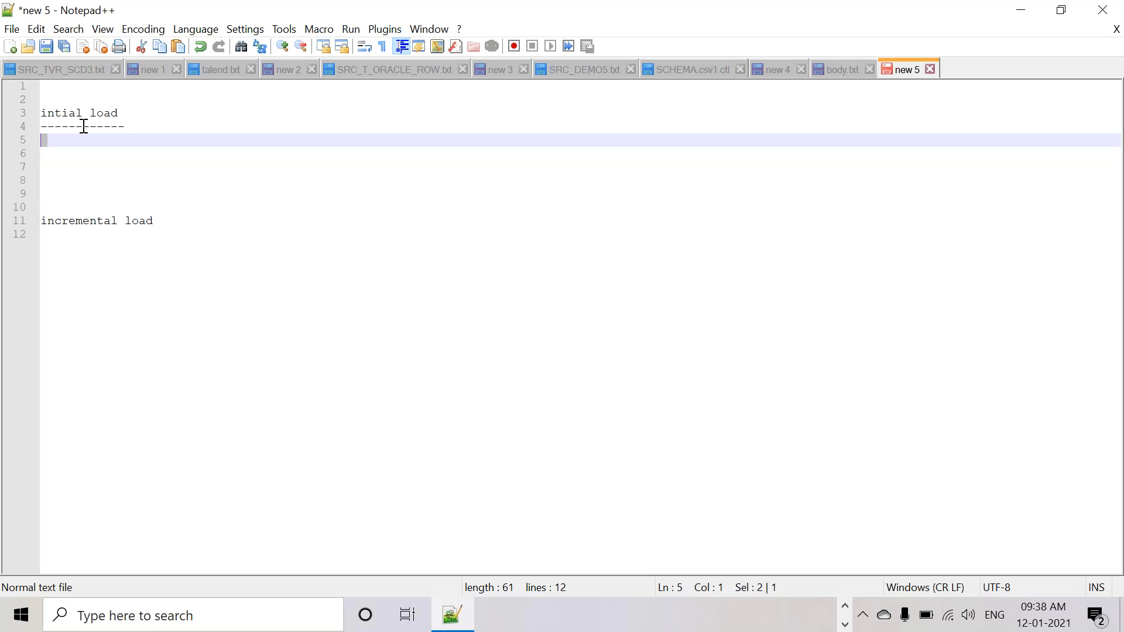
{"action": "key", "text": "shift+Up"}
{"action": "key", "text": "shift+Up"}
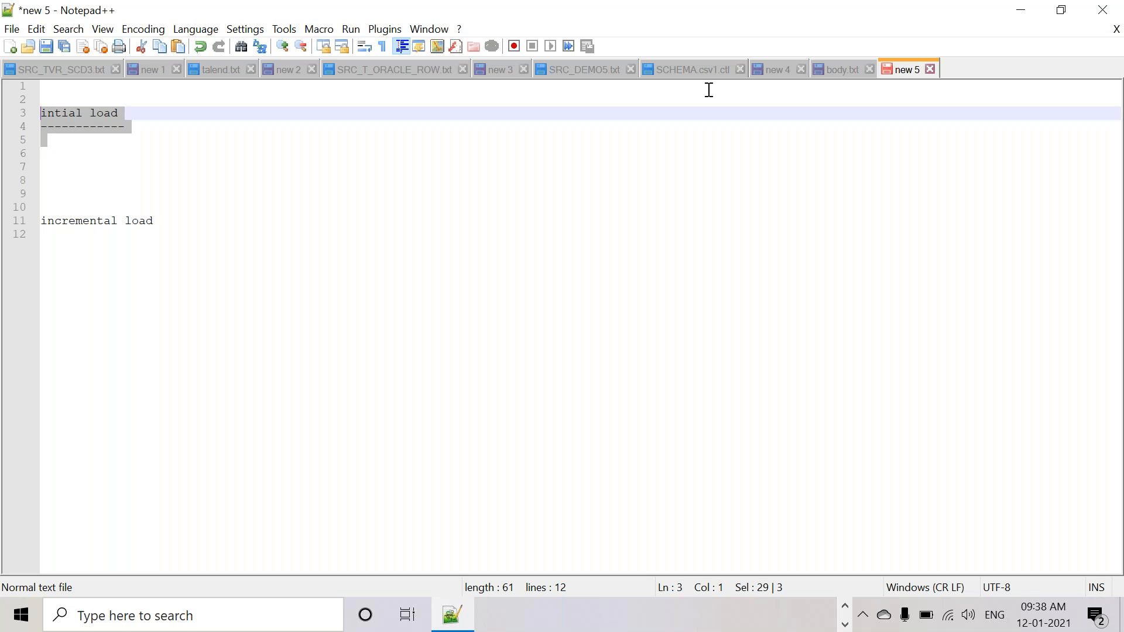
{"action": "left_click", "coordinate": [202, 236]}
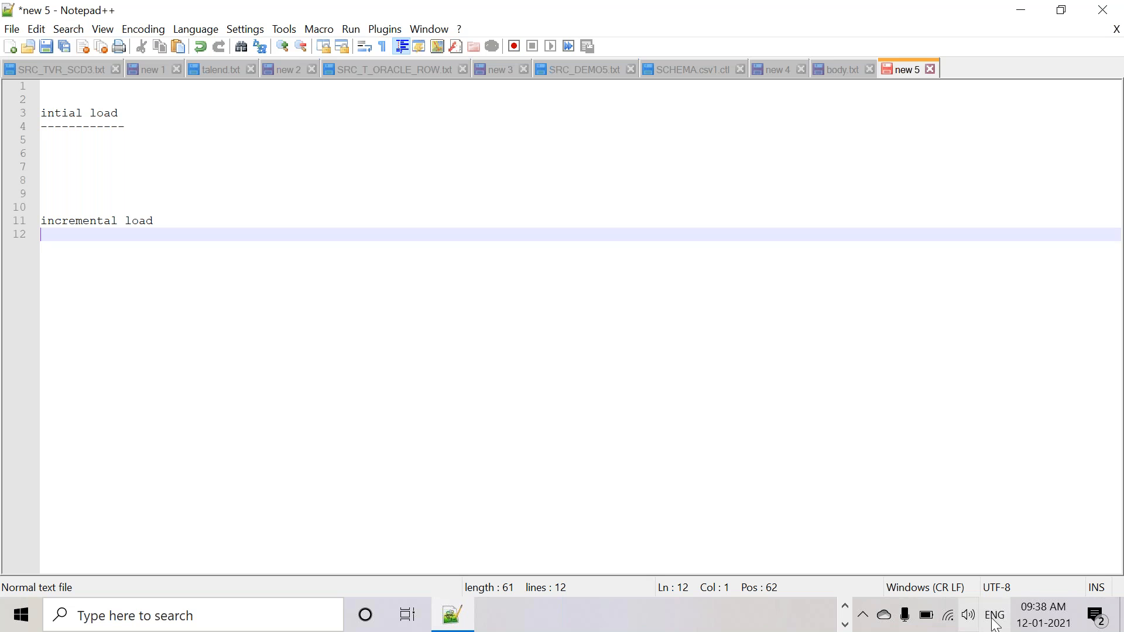
{"action": "left_click", "coordinate": [1043, 619]}
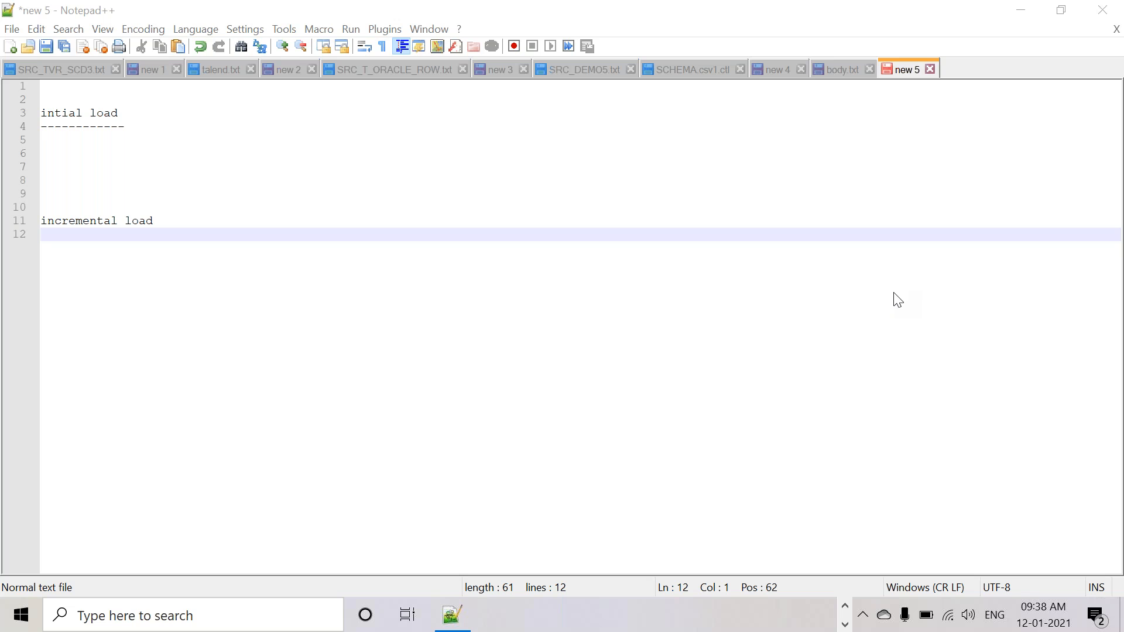
{"action": "left_click", "coordinate": [270, 324]}
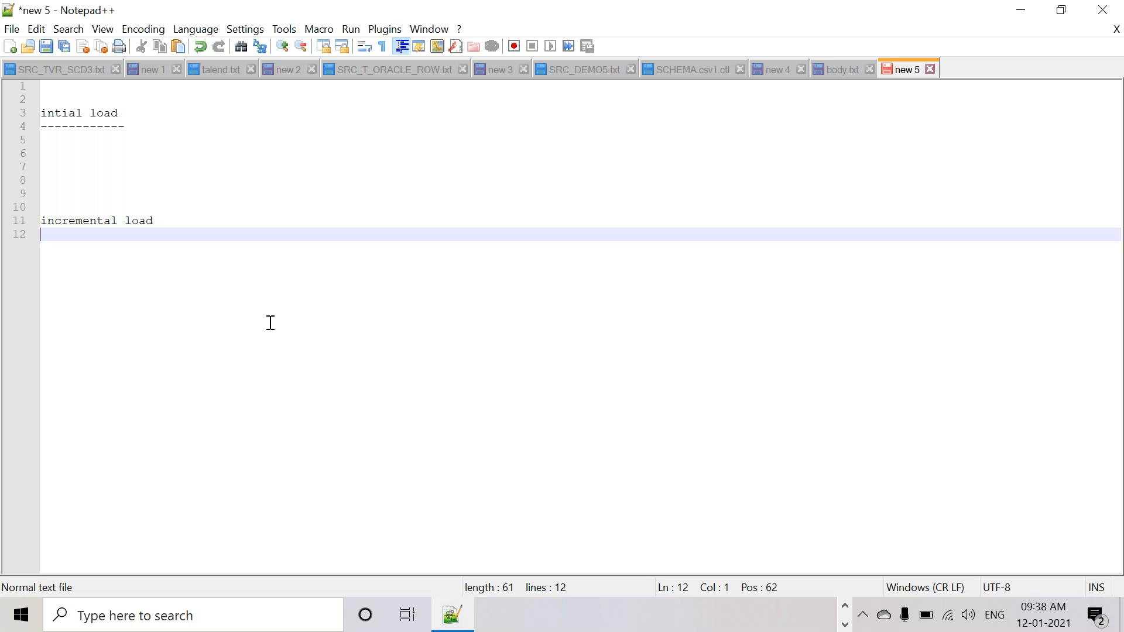
Delete all the text in the new 5 note
{"action": "left_click", "coordinate": [592, 73]}
{"action": "key", "text": "ctrl+a"}
{"action": "key", "text": "Delete"}
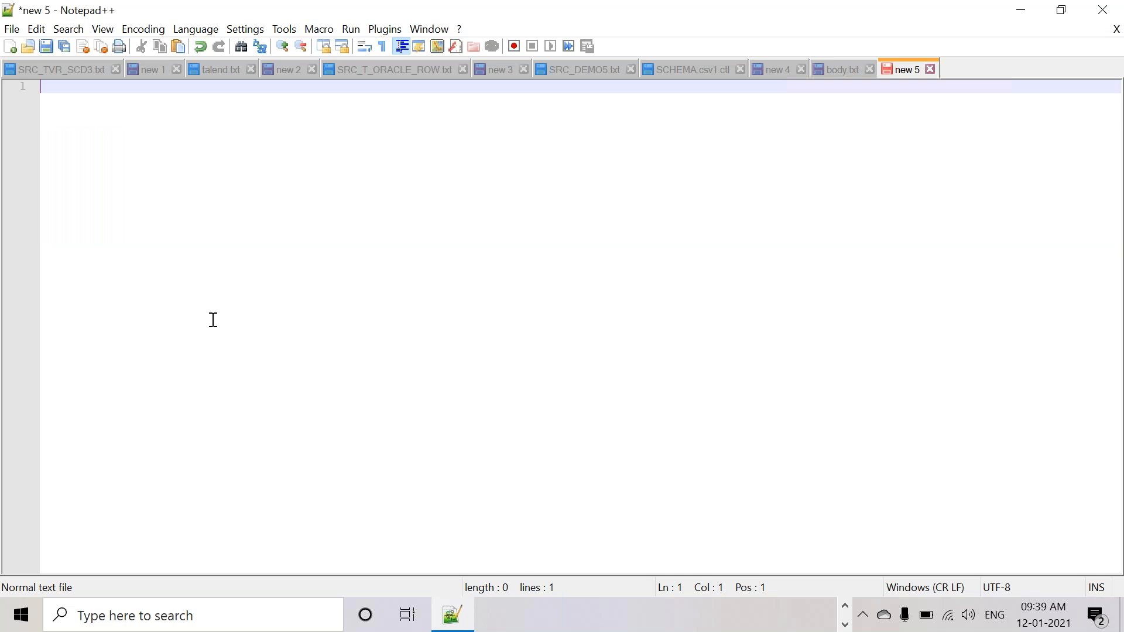
Write the column list CUSTID,CUSTNAME,CUSTLOC,CUST_PHONE on the first line of the empty note
{"action": "key", "text": "Return"}
{"action": "key", "text": "Return"}
{"action": "type", "text": "CUSTID,C"}
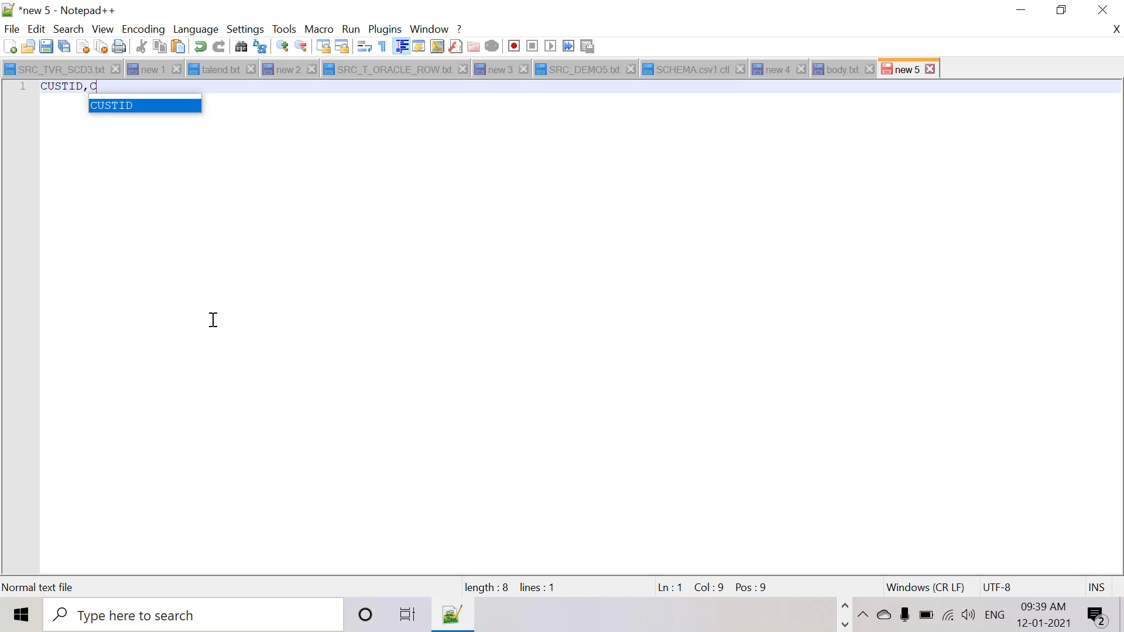
{"action": "type", "text": "USTNAME,"}
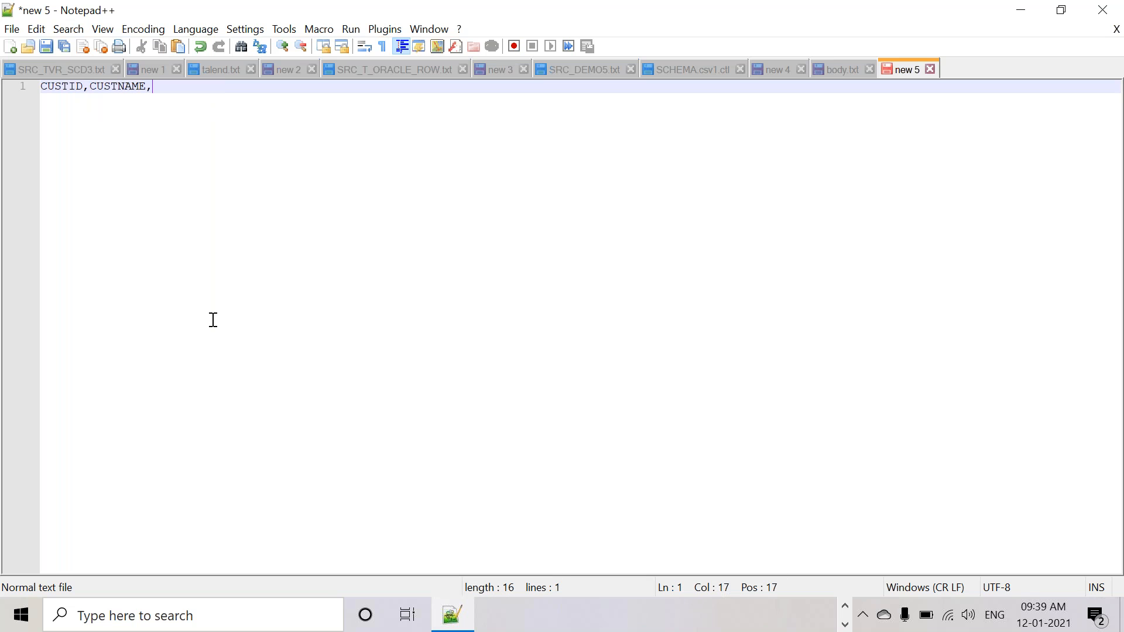
{"action": "type", "text": "CUSTLOCATI"}
{"action": "key", "text": "BackSpace"}
{"action": "key", "text": "BackSpace"}
{"action": "key", "text": "BackSpace"}
{"action": "type", "text": ",CUST_PHONE"}
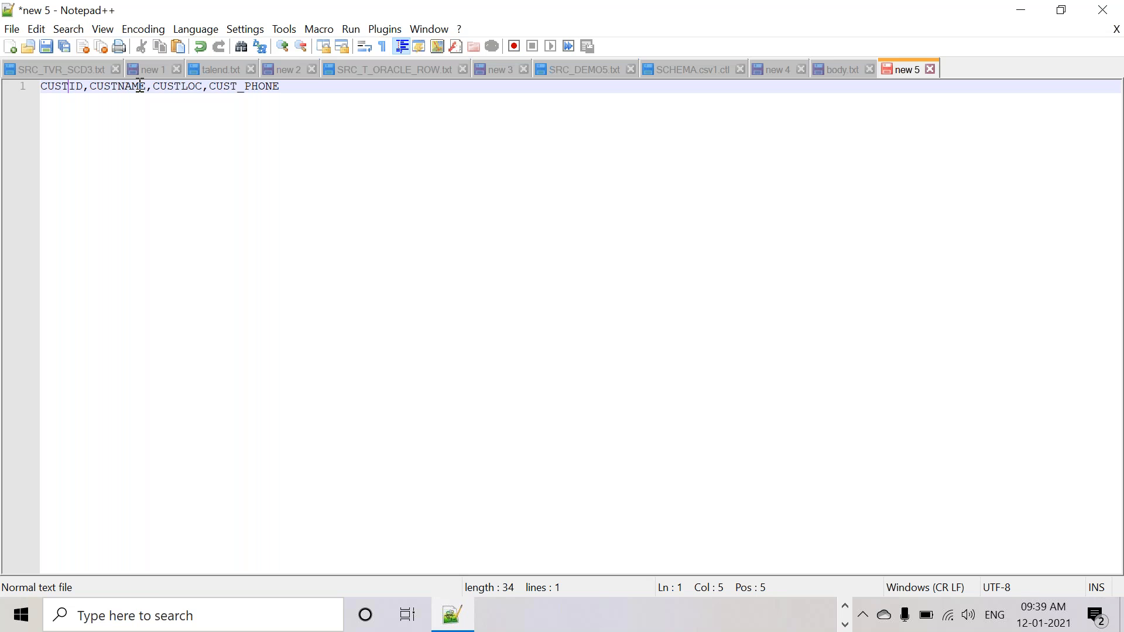
Insert underscores in the first three column names so they read CUST_ID, CUST_NAME and CUST_LOC
{"action": "type", "text": "_"}
{"action": "key", "text": "Right"}
{"action": "key", "text": "Right"}
{"action": "key", "text": "Right"}
{"action": "key", "text": "Right"}
{"action": "key", "text": "Right"}
{"action": "key", "text": "Right"}
{"action": "key", "text": "Right"}
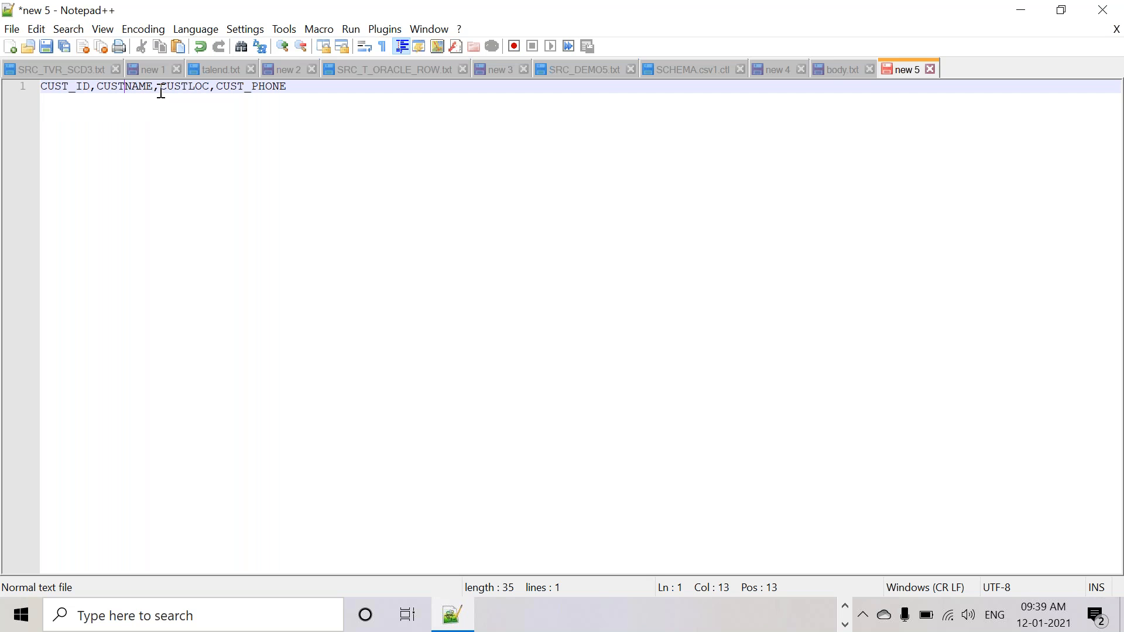
{"action": "type", "text": "_"}
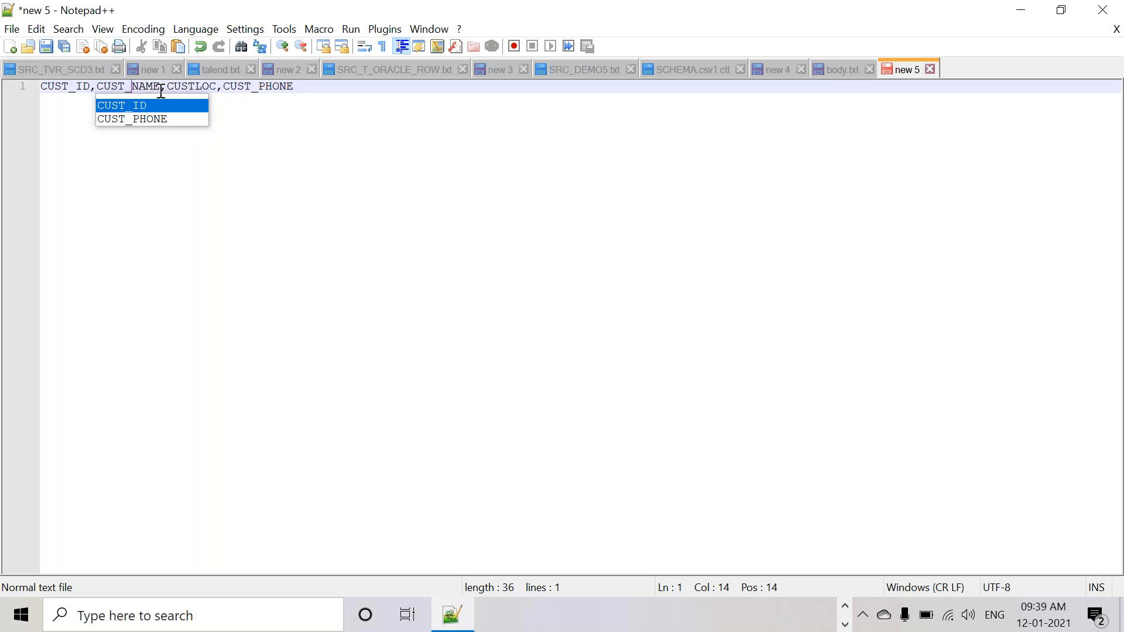
{"action": "left_click", "coordinate": [199, 86]}
{"action": "type", "text": "_"}
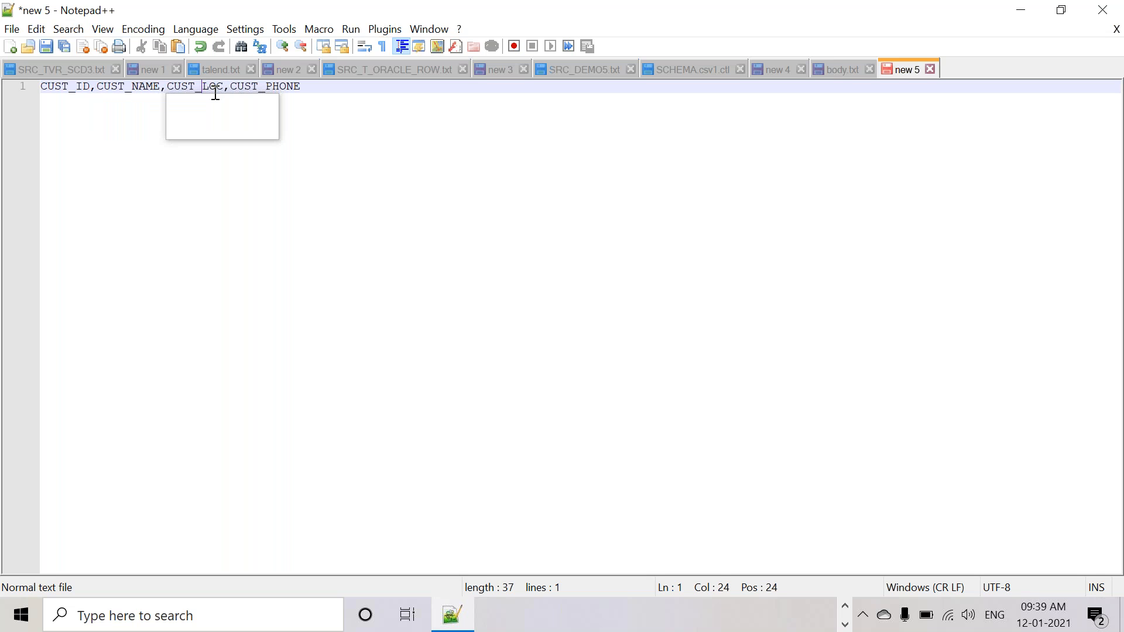
Append the columns CREATED_ON and MODIFIED_ON to the end of the column list
{"action": "key", "text": "End"}
{"action": "type", "text": ",CREATED_ON,MODI"}
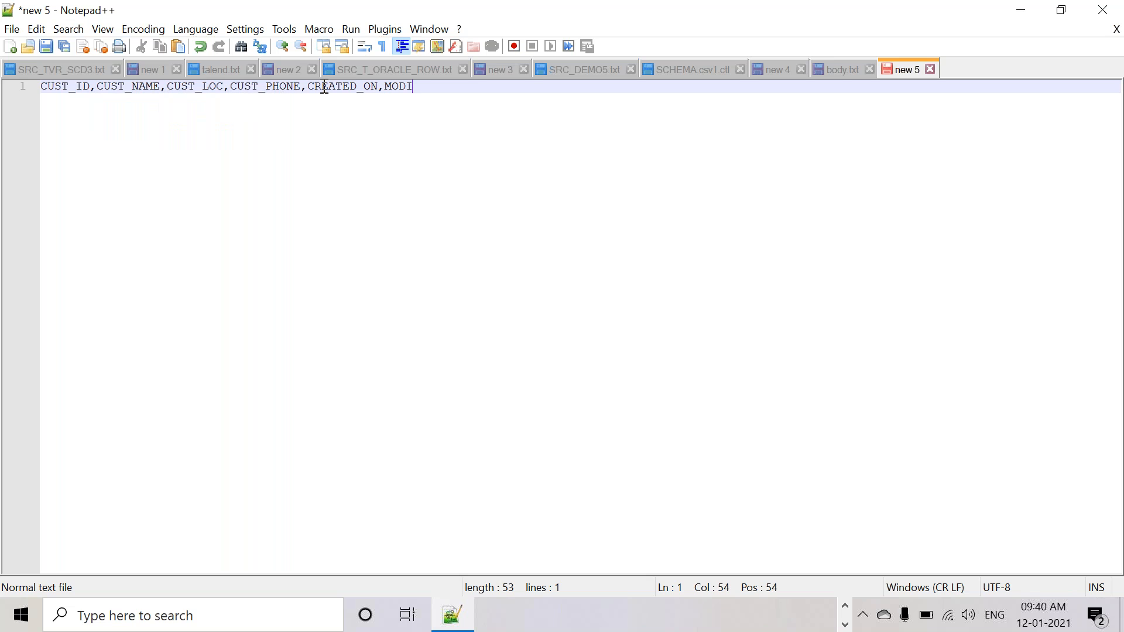
{"action": "type", "text": "F"}
{"action": "type", "text": "IED"}
{"action": "type", "text": "_ON"}
Copy the whole column list and paste it inside the parentheses of the CREATE TABLE SRC_CUST_INREMENTAL statement in SQL Developer
{"action": "key", "text": "ctrl+a"}
{"action": "key", "text": "ctrl+c"}
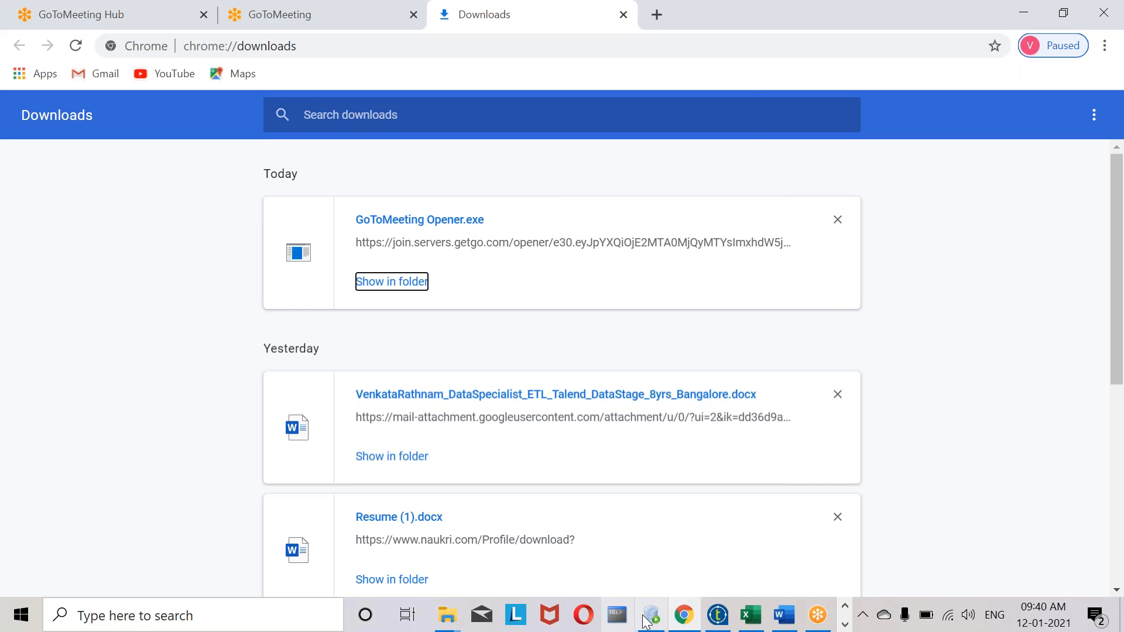
{"action": "left_click", "coordinate": [647, 620]}
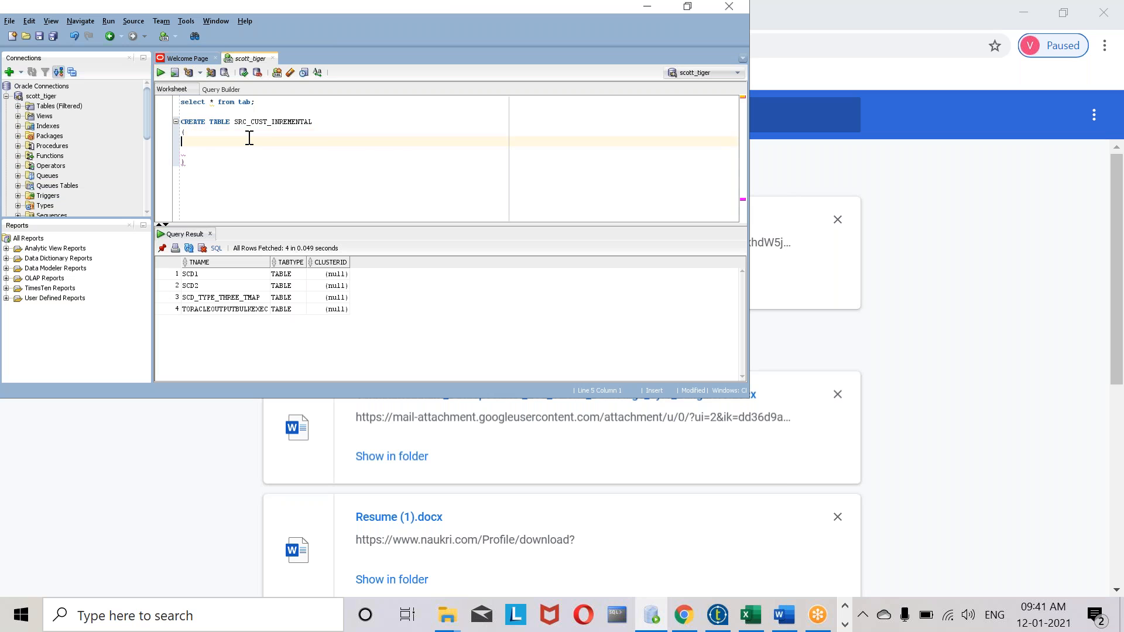
{"action": "key", "text": "ctrl+v"}
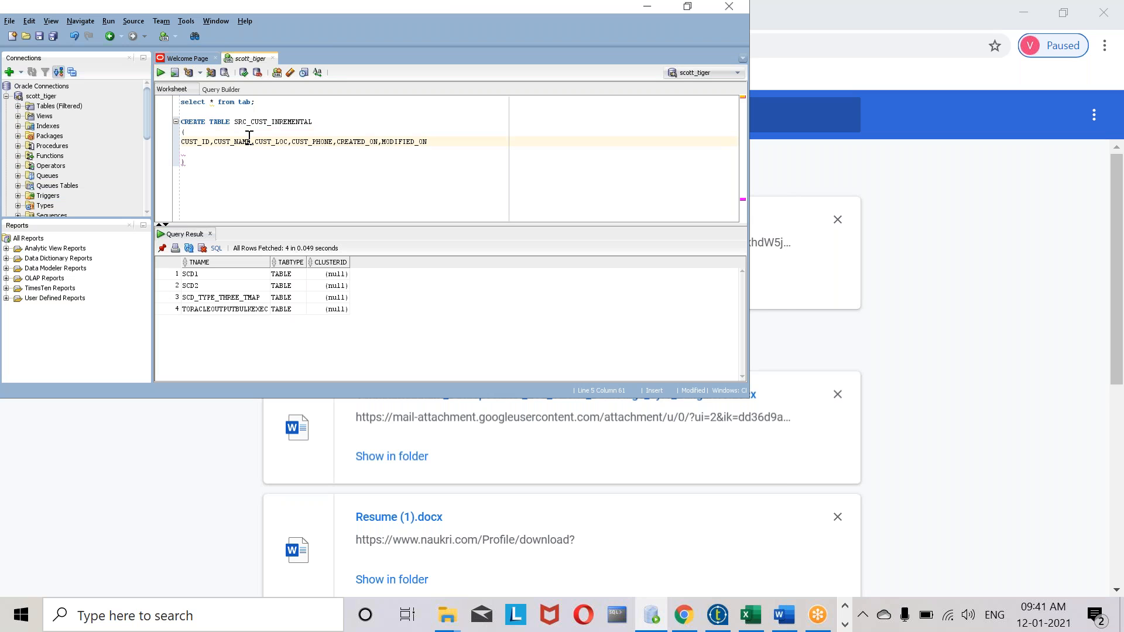
Define CUST_ID as INT and CUST_NAME as VARCHAR2(50), each on its own line of the CREATE TABLE statement
{"action": "left_click", "coordinate": [211, 142]}
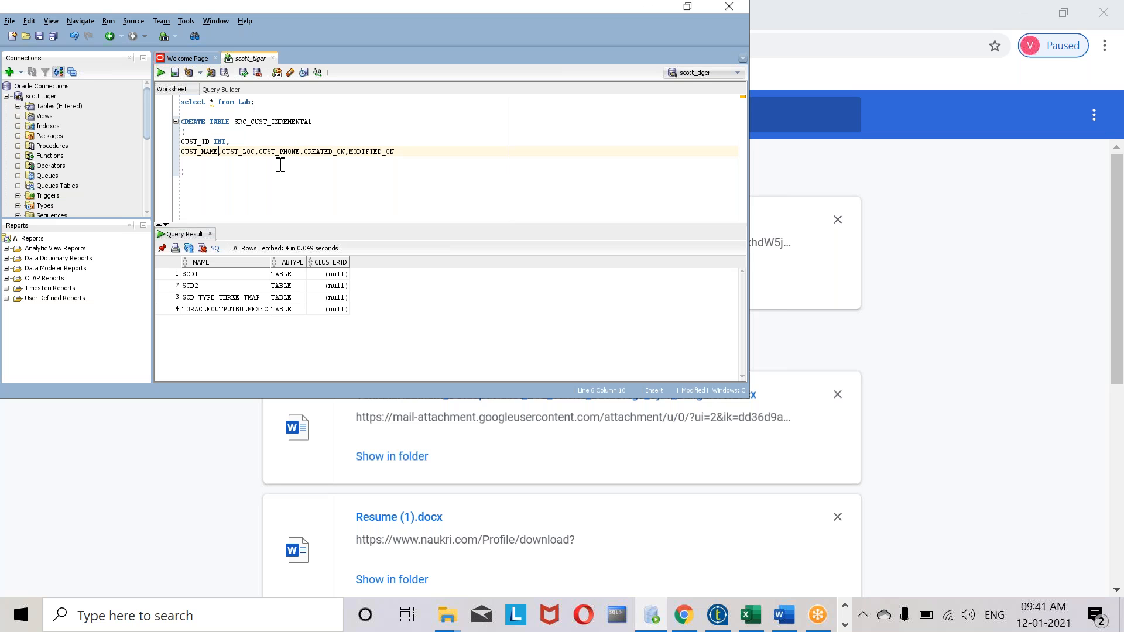
{"action": "type", "text": "VARCHAR"}
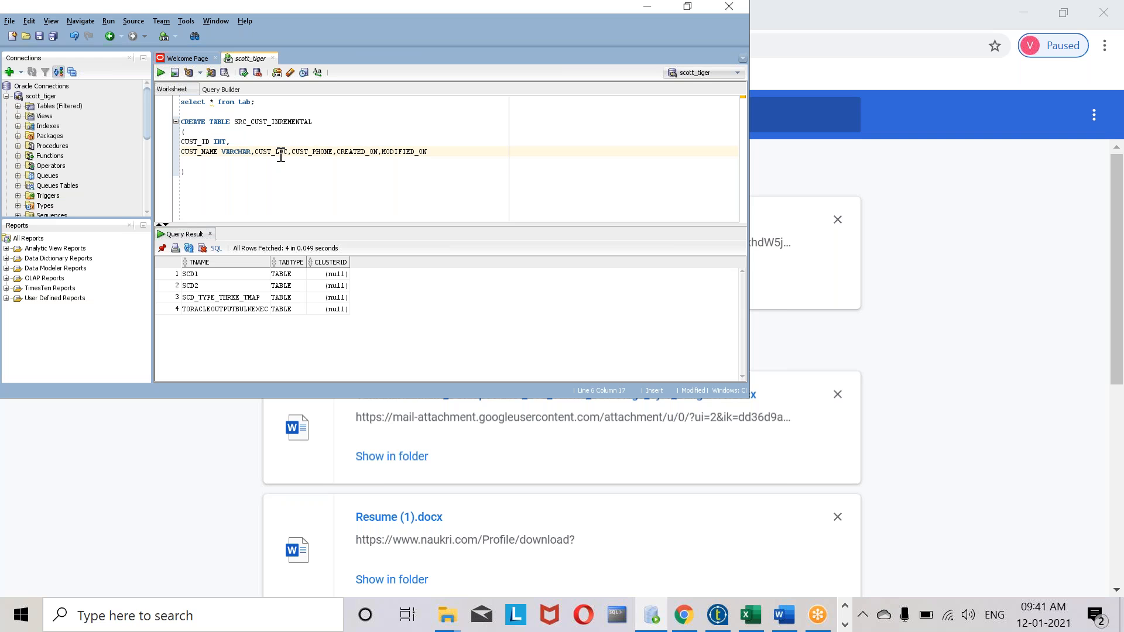
{"action": "type", "text": "("}
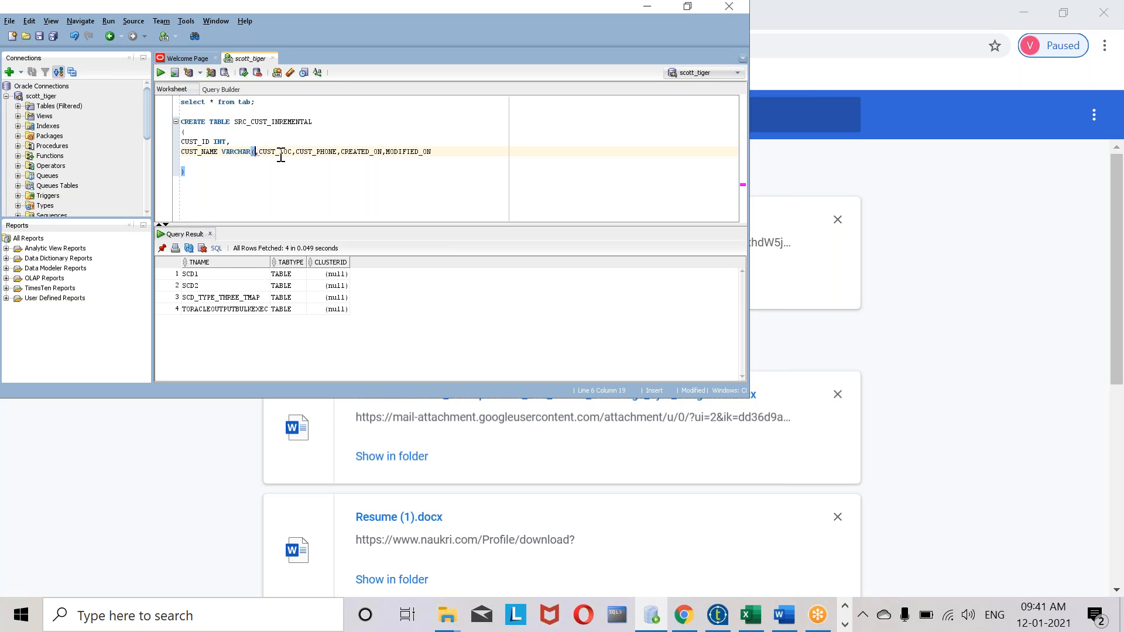
{"action": "key", "text": "BackSpace"}
{"action": "type", "text": "2"}
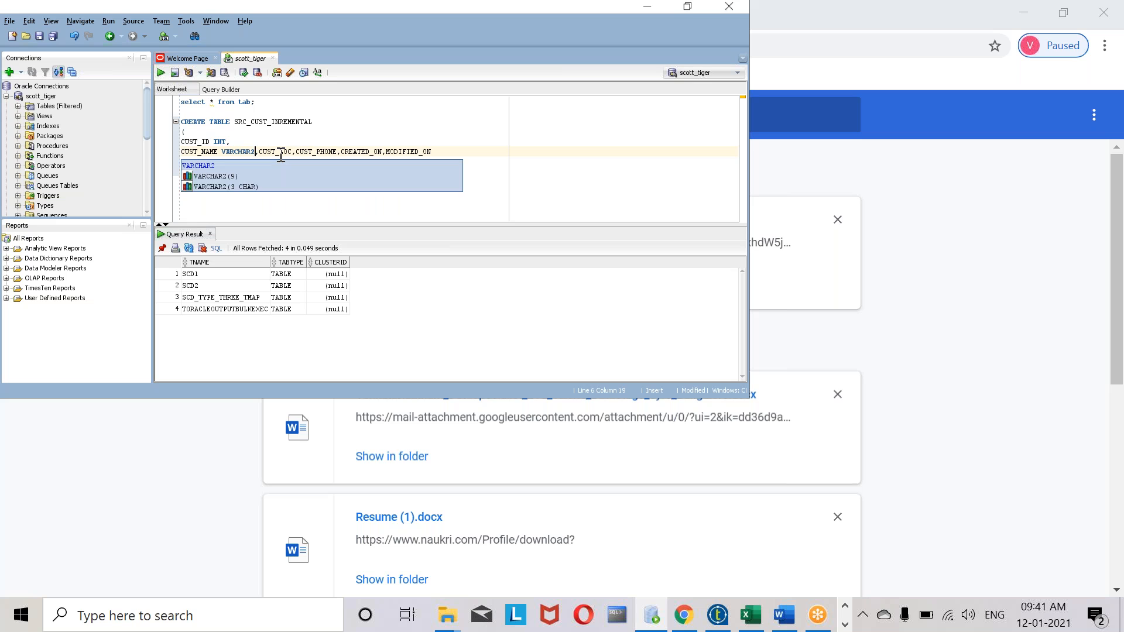
{"action": "type", "text": "("}
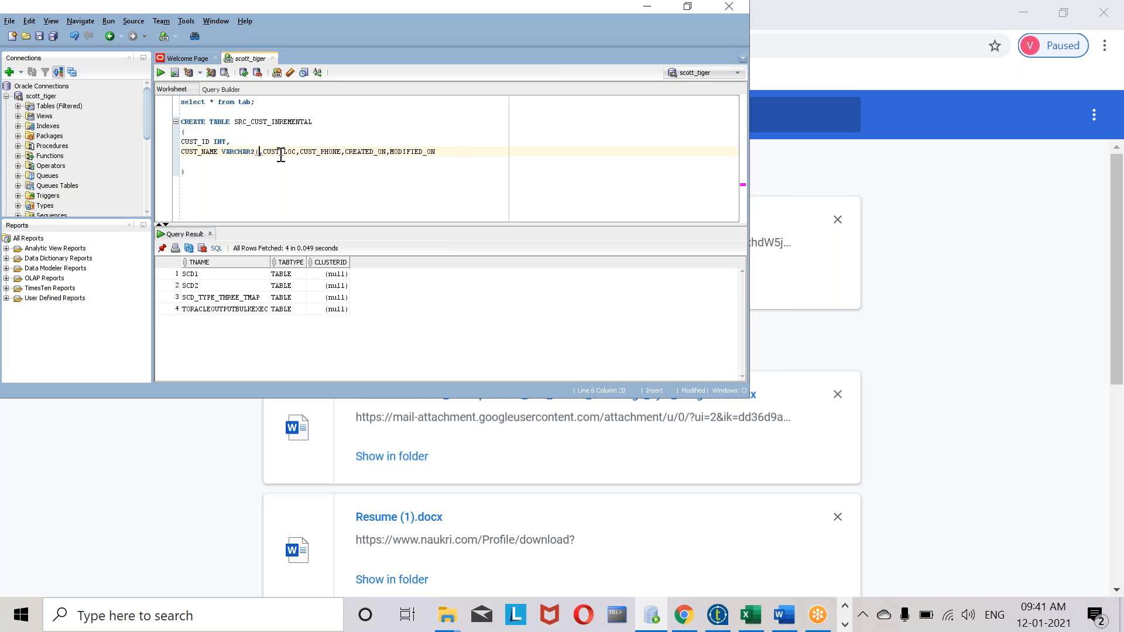
{"action": "type", "text": "5"}
{"action": "type", "text": "0"}
{"action": "type", "text": ")"}
{"action": "key", "text": "Right"}
{"action": "key", "text": "Return"}
Define CUST_LOC as VARCHAR2(60) and CUST_PHONE as INT, each on its own line
{"action": "left_click", "coordinate": [215, 162]}
{"action": "type", "text": "VARCHAR2"}
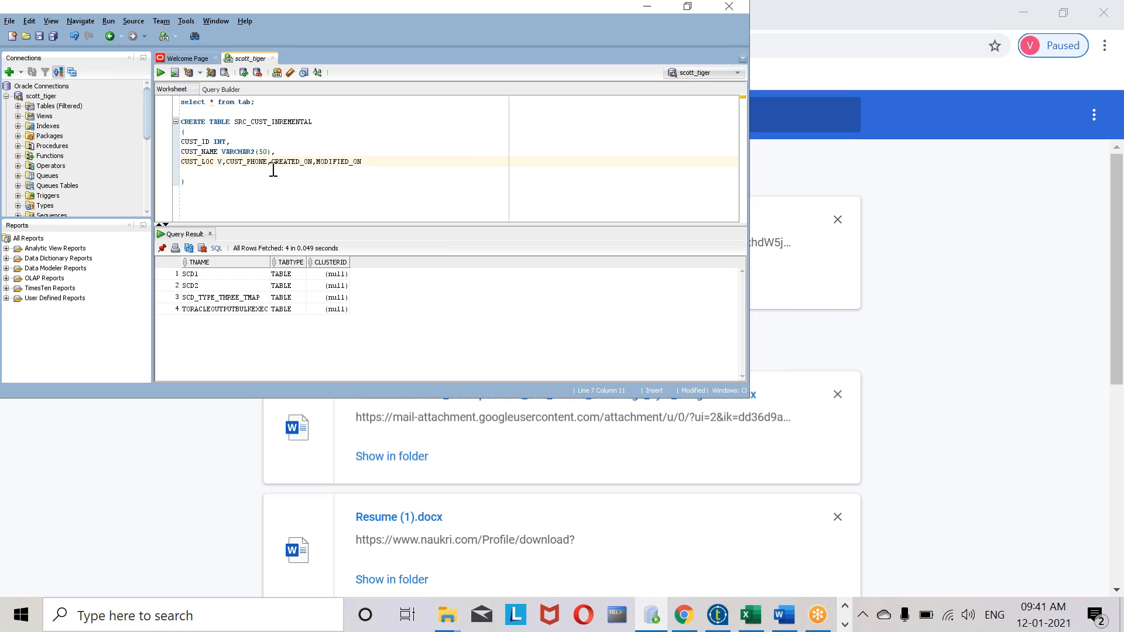
{"action": "type", "text": "(60"}
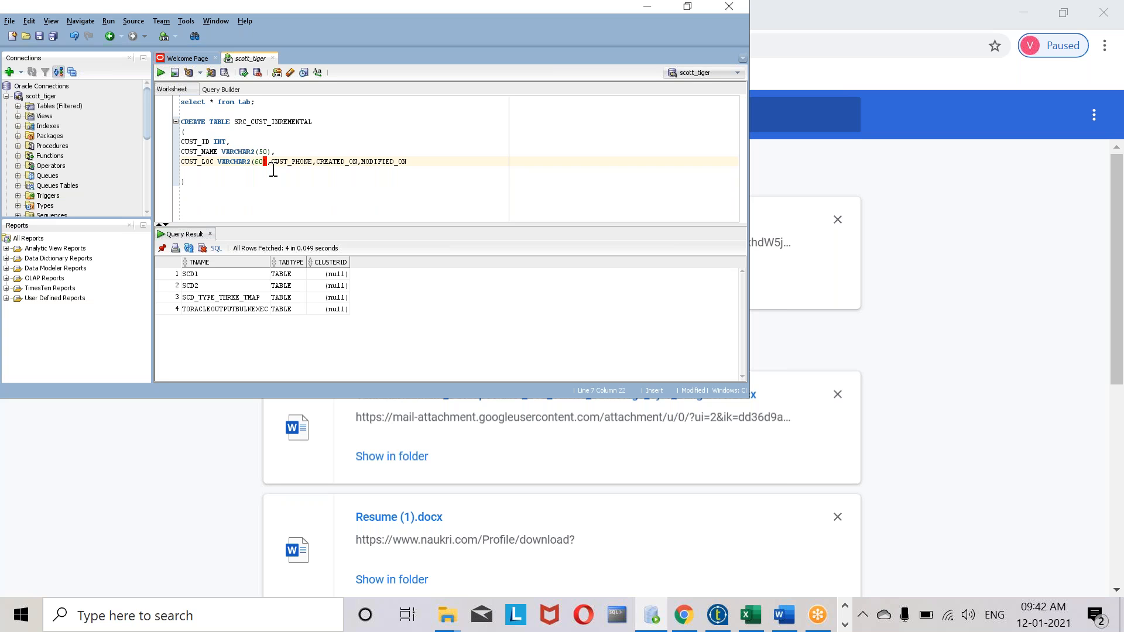
{"action": "key", "text": "Return"}
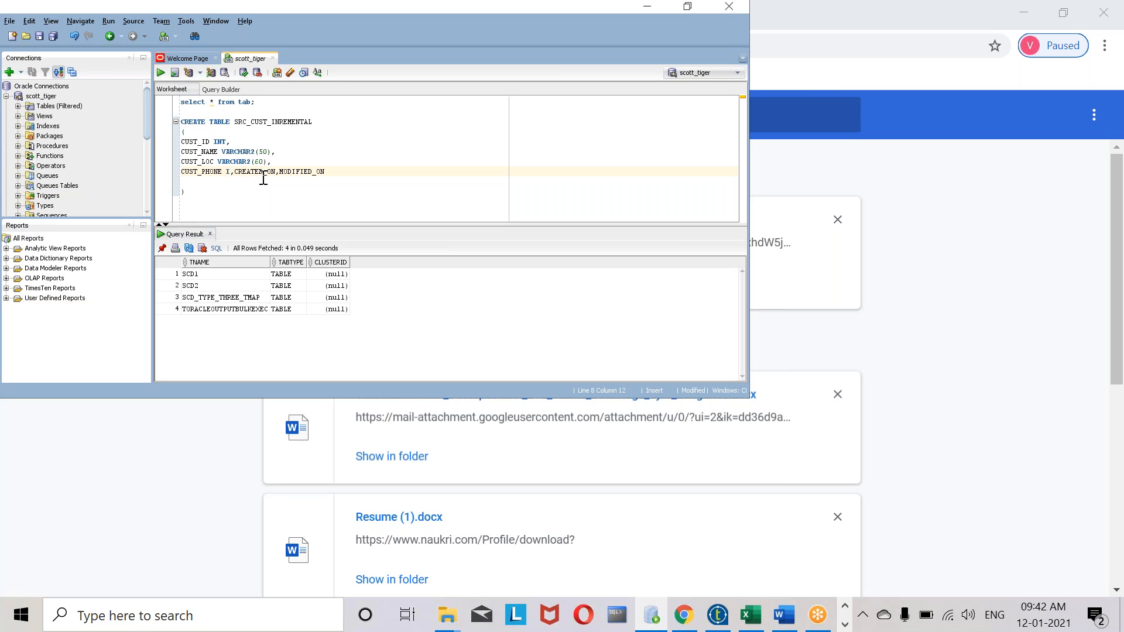
{"action": "type", "text": "INT"}
{"action": "key", "text": "Right"}
{"action": "key", "text": "Return"}
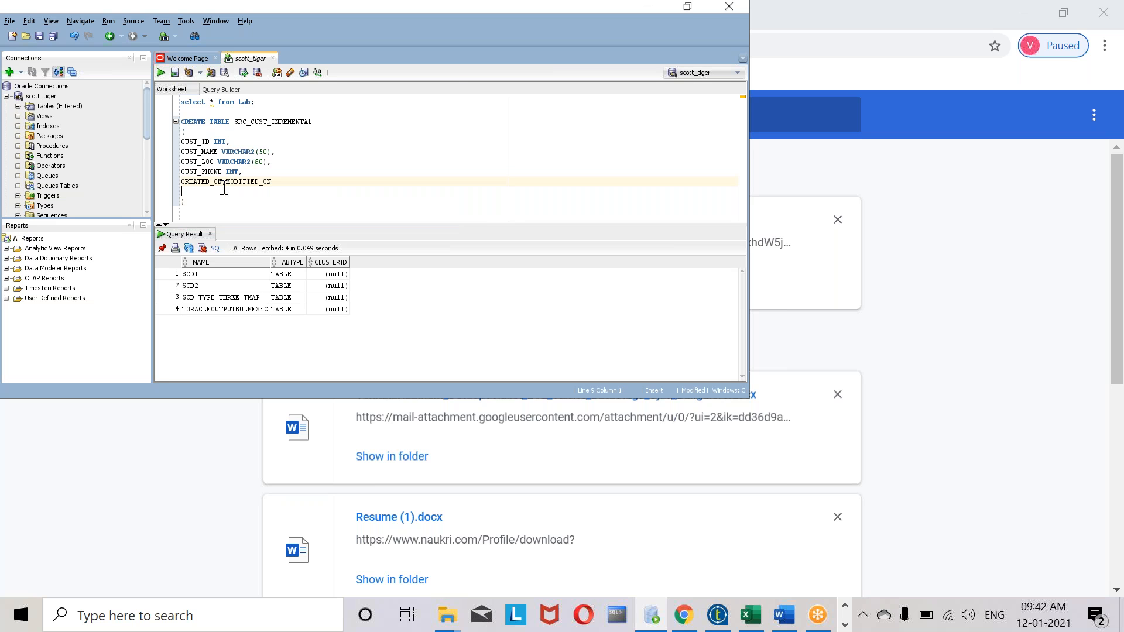
Define CREATED_ON and MODIFIED_ON as DATE columns on separate lines to finish the table's column definitions
{"action": "left_click", "coordinate": [223, 182]}
{"action": "left_click", "coordinate": [224, 182]}
{"action": "type", "text": "DATE,"}
{"action": "key", "text": "Return"}
{"action": "left_click", "coordinate": [250, 191]}
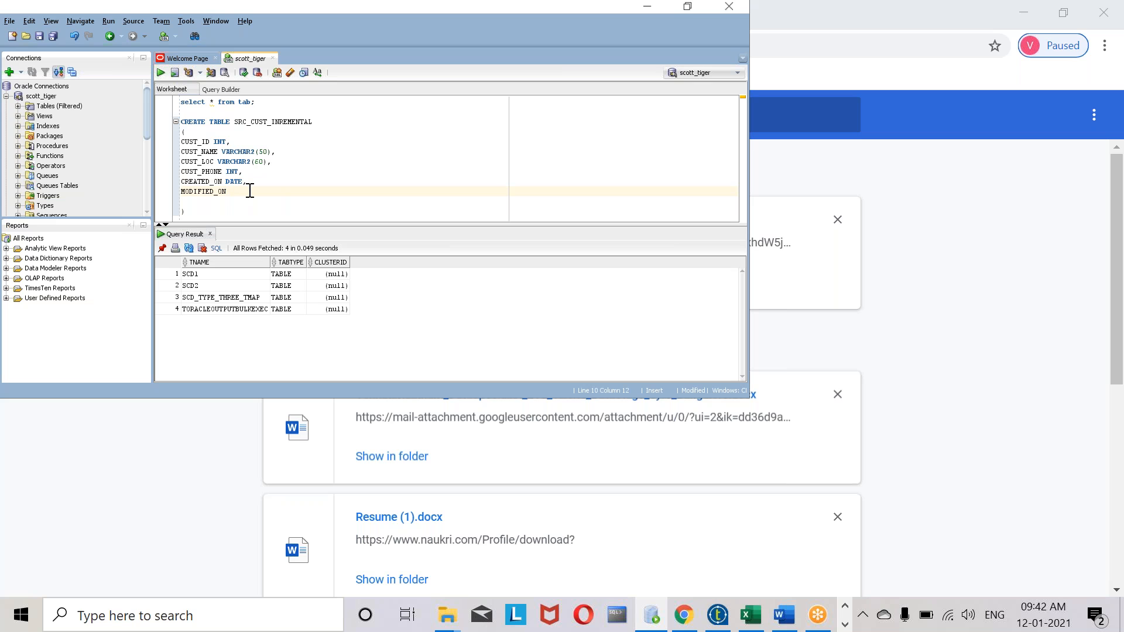
{"action": "type", "text": "DA"}
{"action": "type", "text": "TE"}
{"action": "left_click", "coordinate": [250, 191]}
{"action": "double_click", "coordinate": [290, 123]}
{"action": "left_click", "coordinate": [284, 190]}
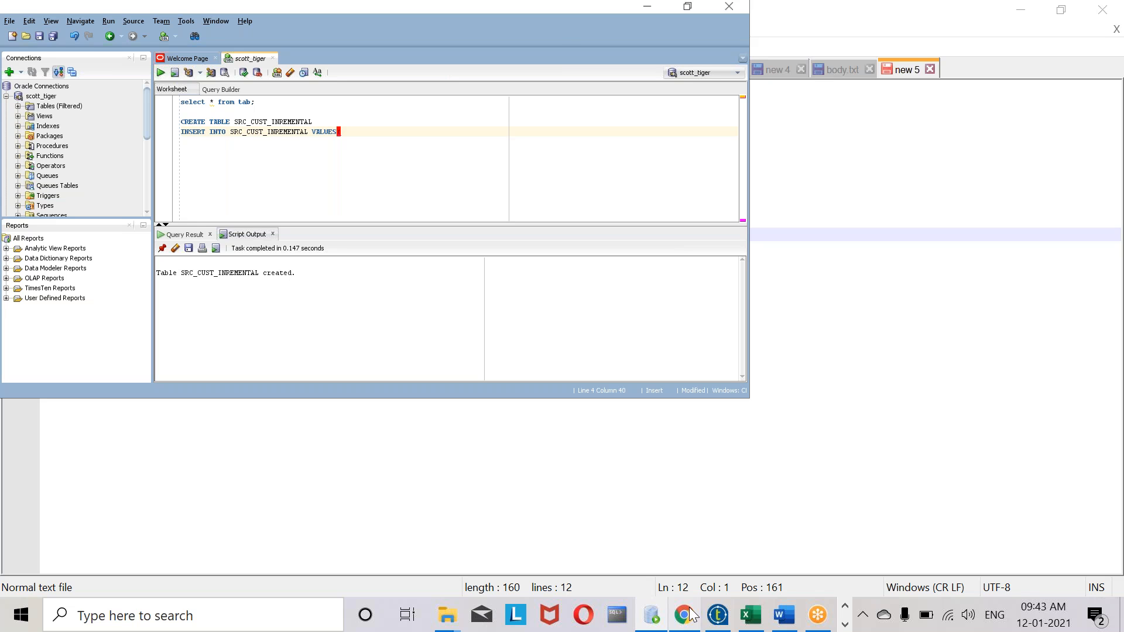
Copy the full CREATE TABLE statement from the Notepad++ note into the SQL Developer worksheet above the INSERT statement, removing surplus blank lines
{"action": "key", "text": "alt+Tab"}
{"action": "key", "text": "ctrl+a"}
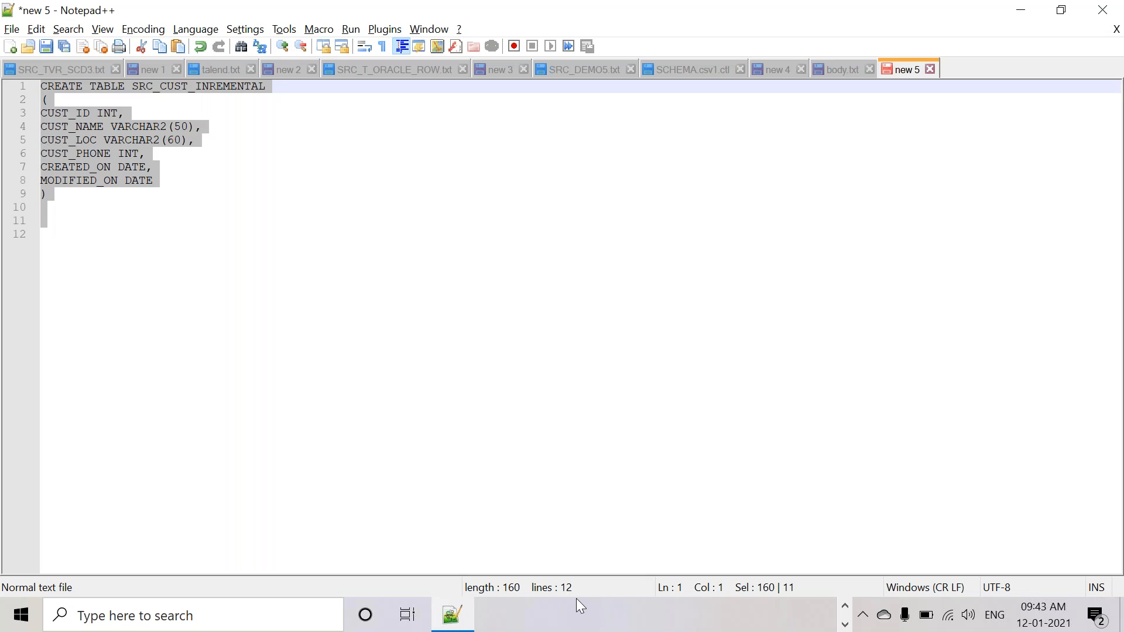
{"action": "left_click", "coordinate": [844, 607]}
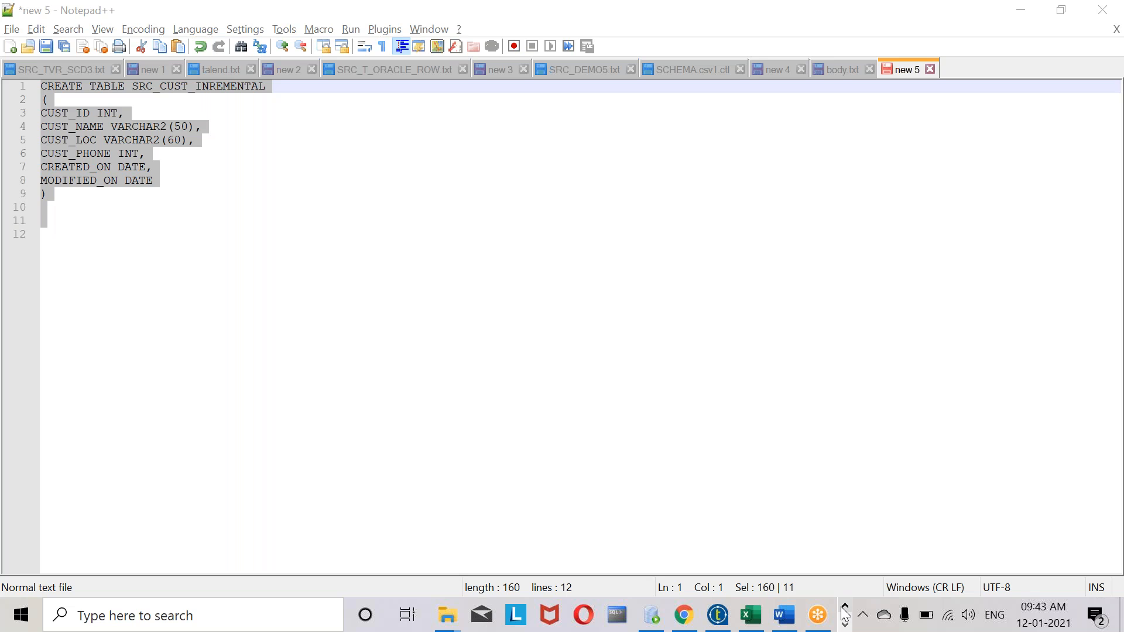
{"action": "left_click", "coordinate": [652, 614]}
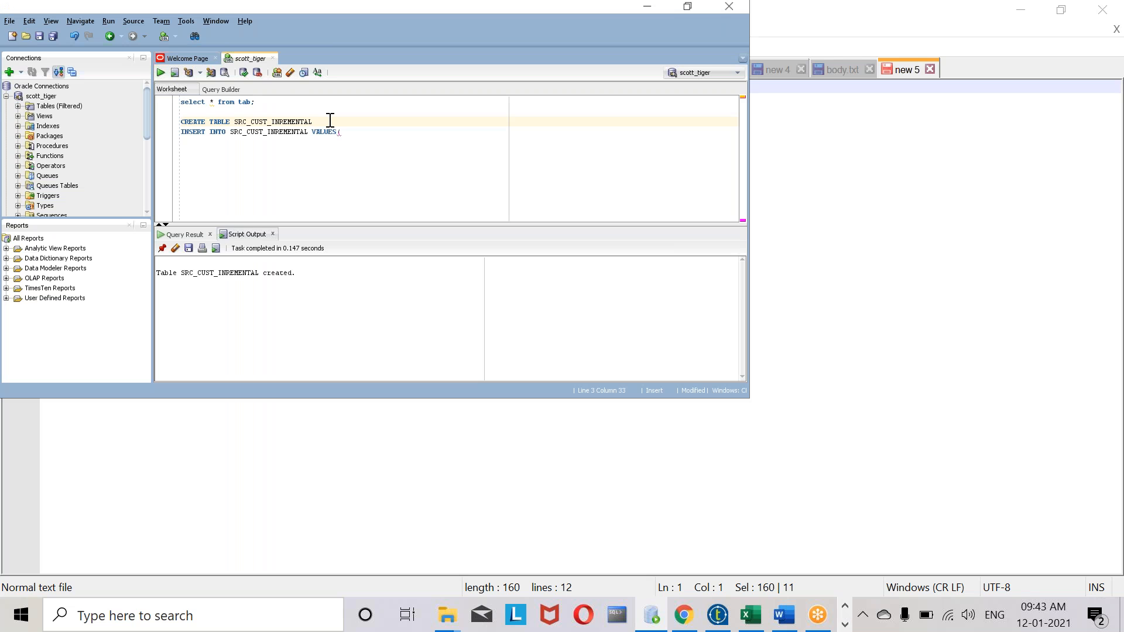
{"action": "key", "text": "Return"}
{"action": "key", "text": "Return"}
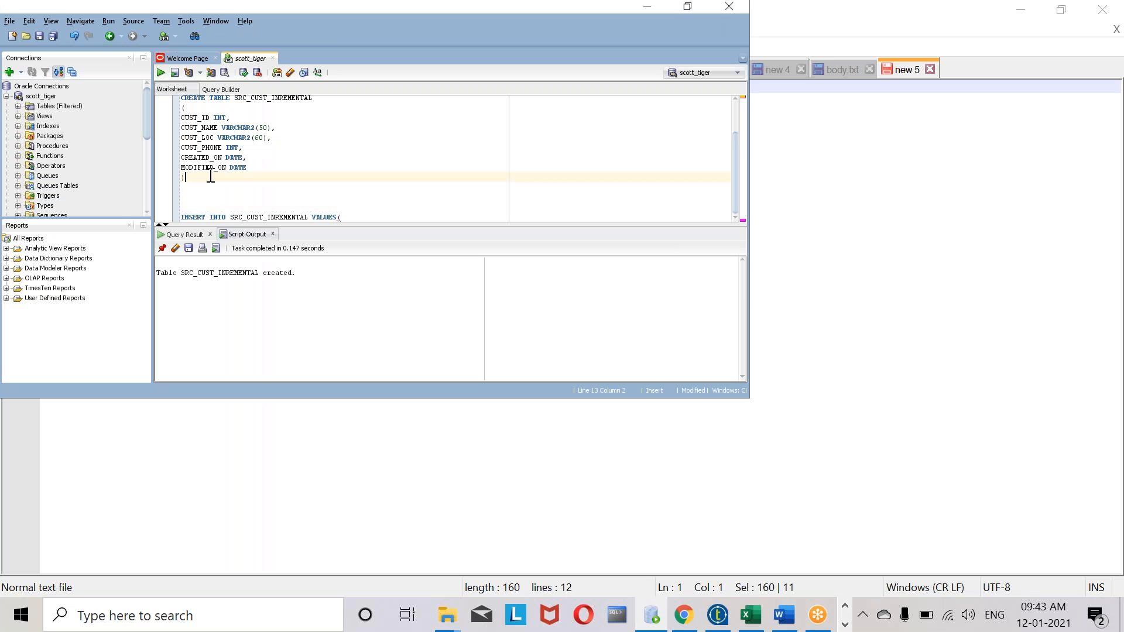
{"action": "key", "text": "Delete"}
{"action": "key", "text": "Delete"}
Begin the INSERT statement's values with customer ID 101 and the customer's name in single quotes
{"action": "left_click", "coordinate": [363, 219]}
{"action": "type", "text": "101,\"VENKAT\""}
{"action": "key", "text": "BackSpace"}
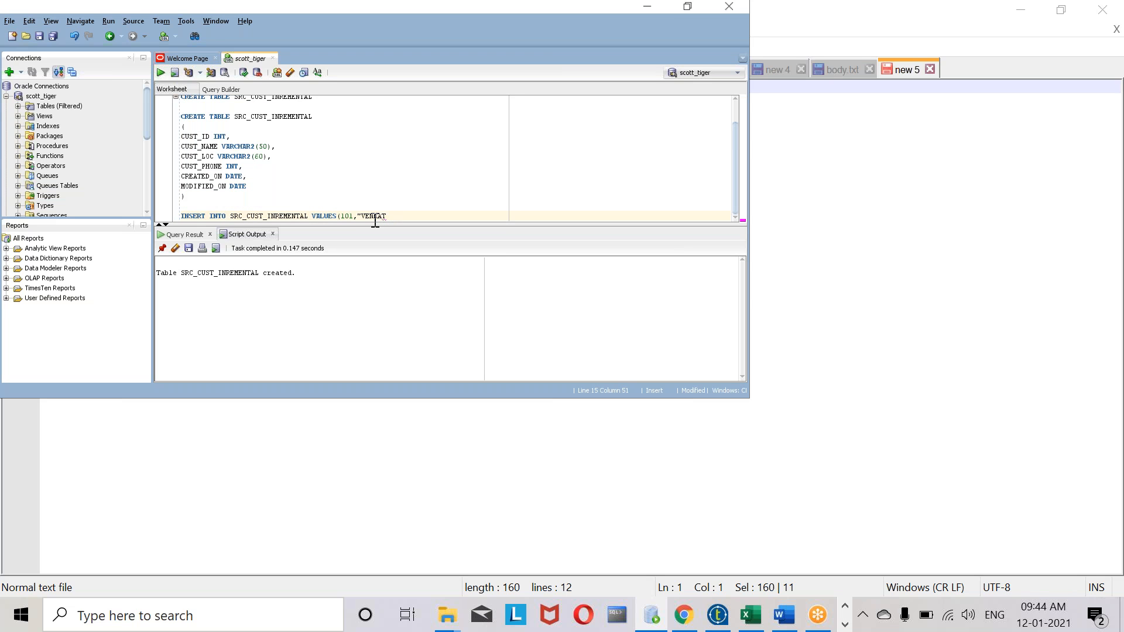
{"action": "type", "text": "'"}
{"action": "key", "text": "BackSpace"}
{"action": "key", "text": "BackSpace"}
{"action": "type", "text": "'"}
{"action": "key", "text": "Right"}
{"action": "type", "text": ",'VENKAT',BANGAL"}
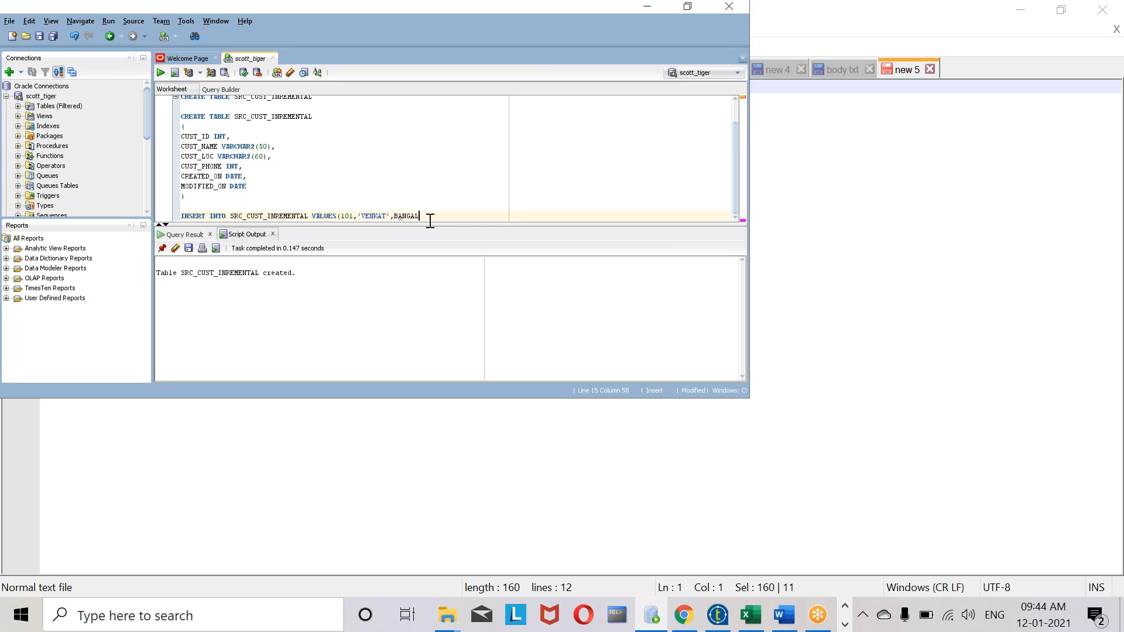
Enter 'BANGALORE' in single quotes as the CUST_LOC value of the INSERT statement, followed by a comma
{"action": "type", "text": "OR"}
{"action": "key", "text": "BackSpace"}
{"action": "key", "text": "BackSpace"}
{"action": "key", "text": "BackSpace"}
{"action": "key", "text": "BackSpace"}
{"action": "key", "text": "BackSpace"}
{"action": "key", "text": "BackSpace"}
{"action": "key", "text": "BackSpace"}
{"action": "key", "text": "BackSpace"}
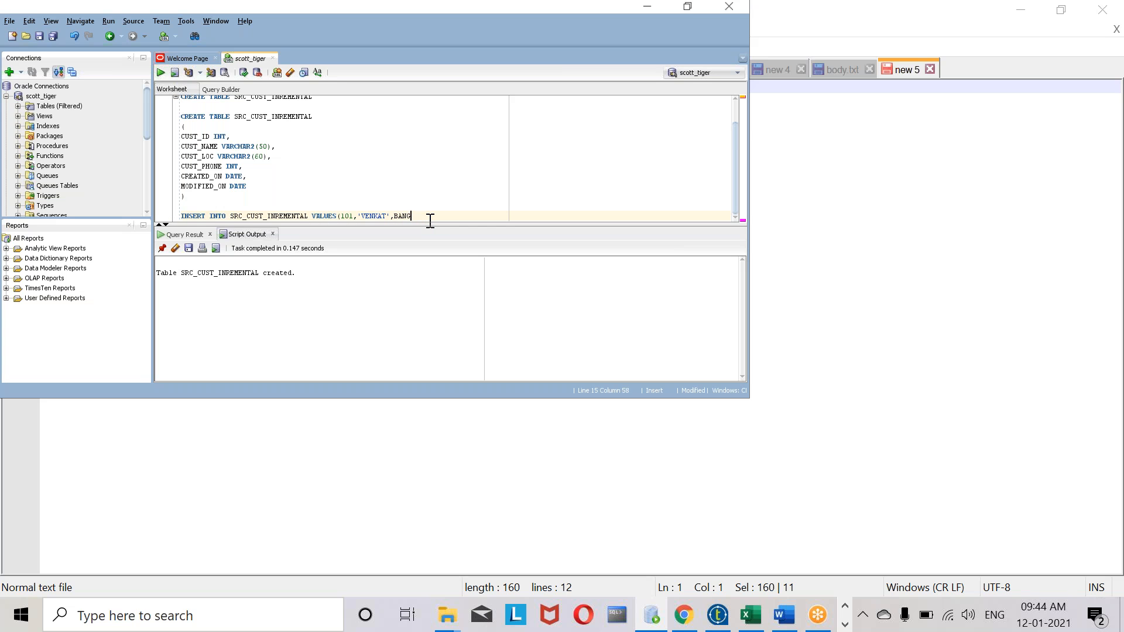
{"action": "type", "text": "'BANGALORE"}
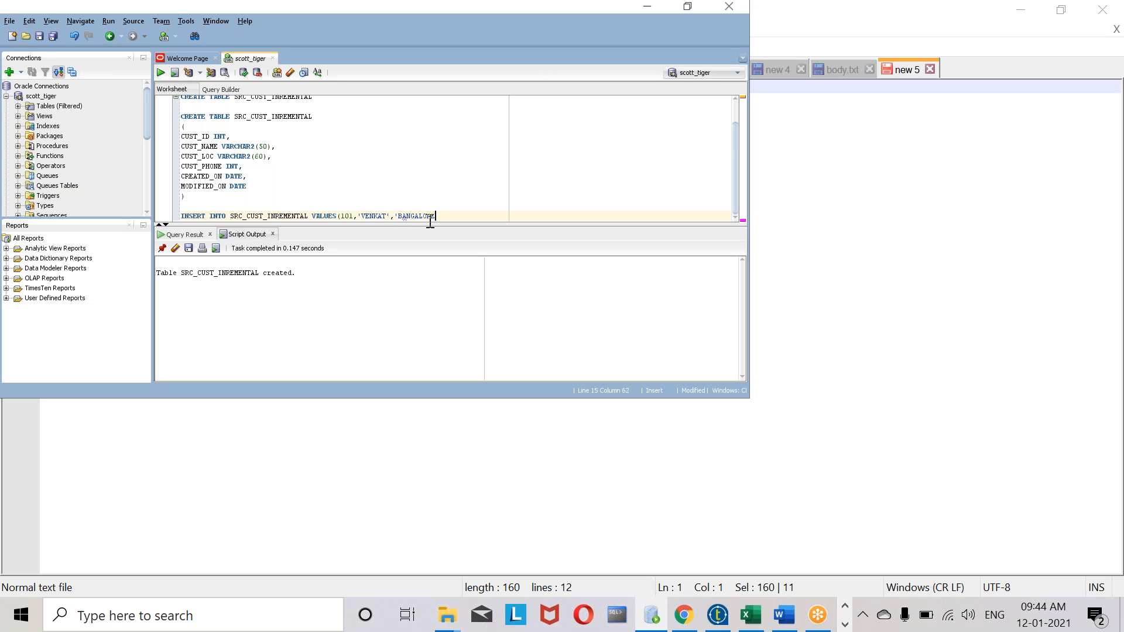
{"action": "type", "text": "',"}
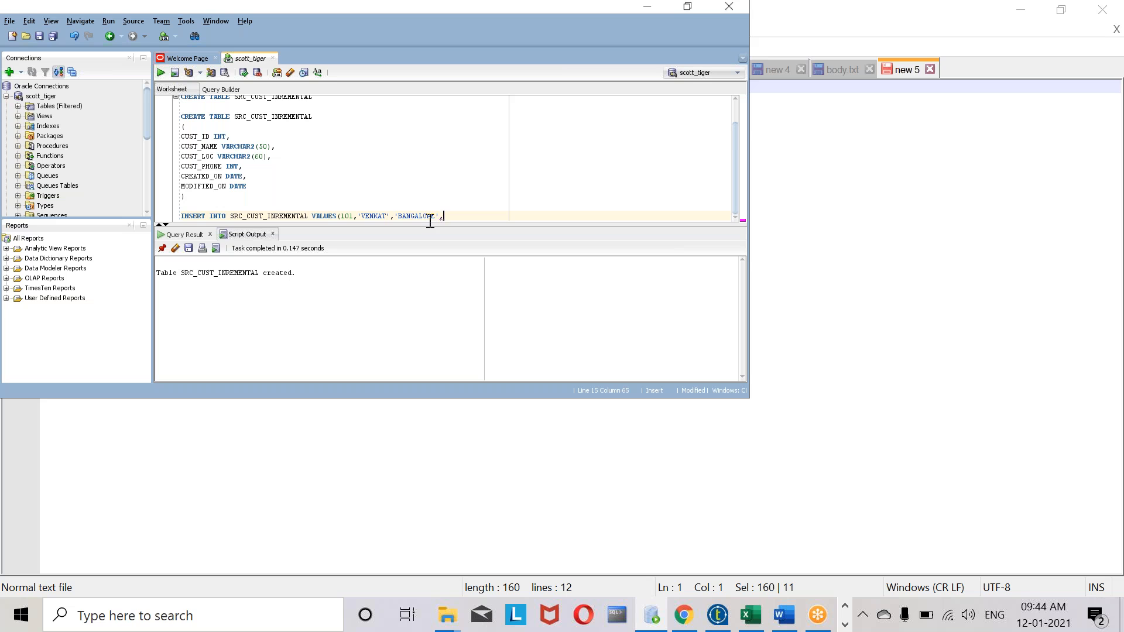
Add the customer's phone number as the unquoted CUST_PHONE value and open the quote for the date value
{"action": "double_click", "coordinate": [212, 167]}
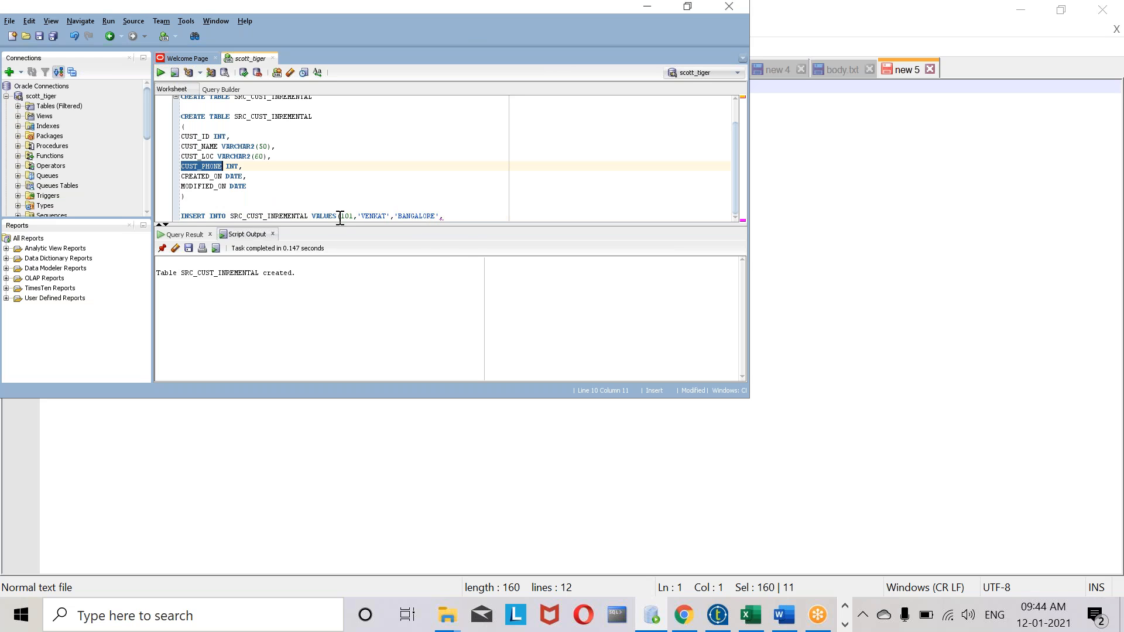
{"action": "left_click", "coordinate": [452, 217]}
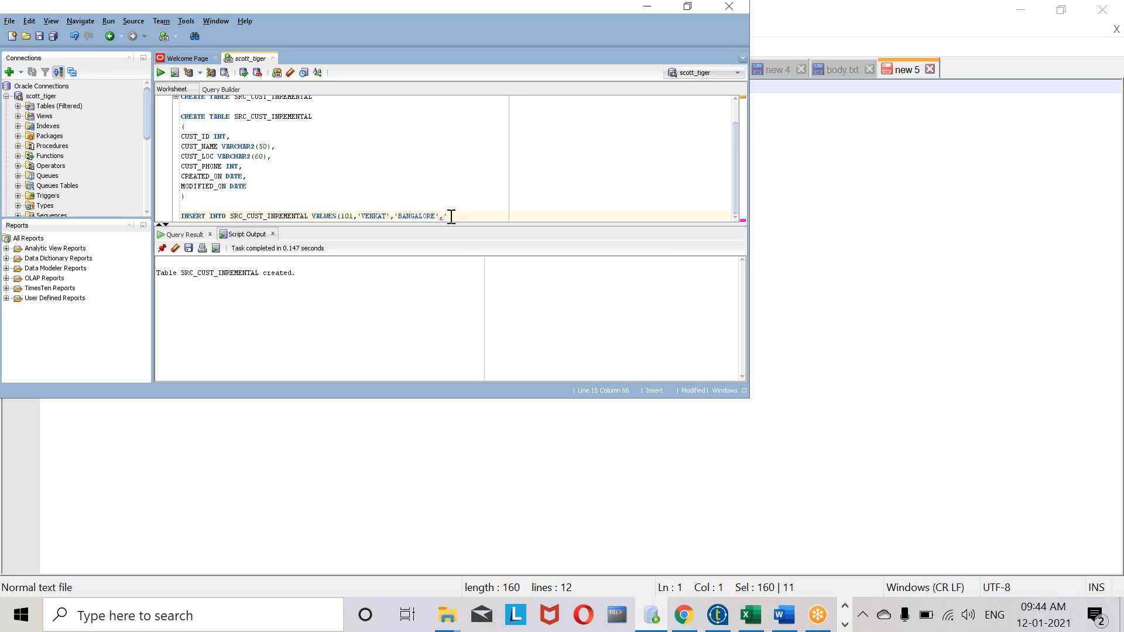
{"action": "type", "text": "9"}
{"action": "type", "text": "23"}
{"action": "type", "text": "123,'0"}
Enter 01-Dec-20 as the CREATED_ON date in the INSERT statement
{"action": "type", "text": "1"}
{"action": "type", "text": "-"}
{"action": "type", "text": "12"}
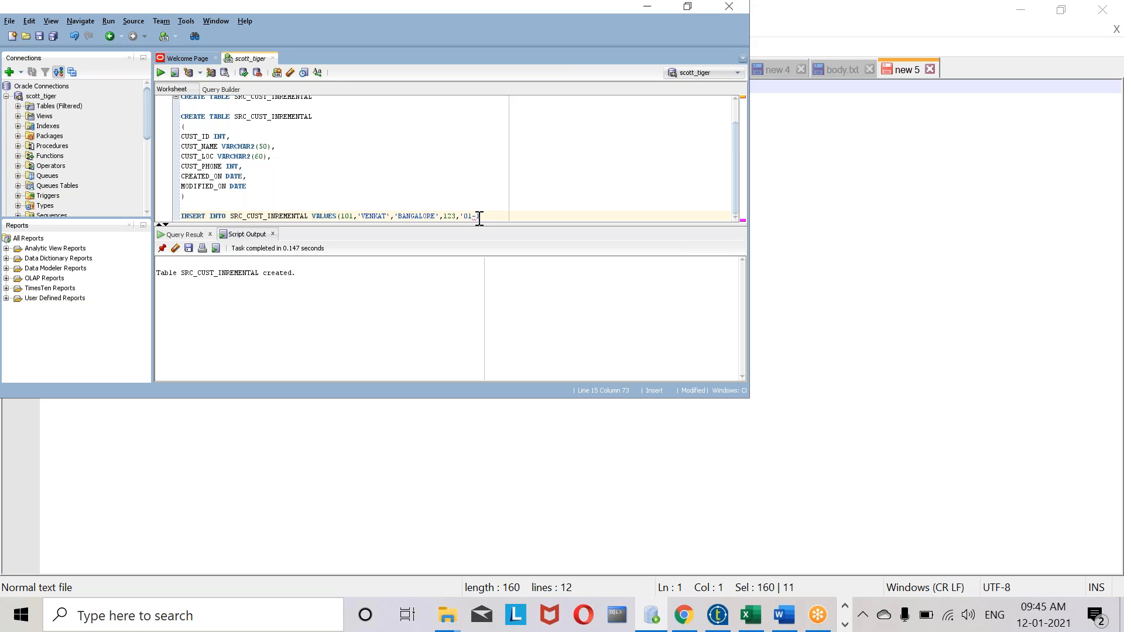
{"action": "type", "text": "-"}
{"action": "key", "text": "BackSpace"}
{"action": "key", "text": "BackSpace"}
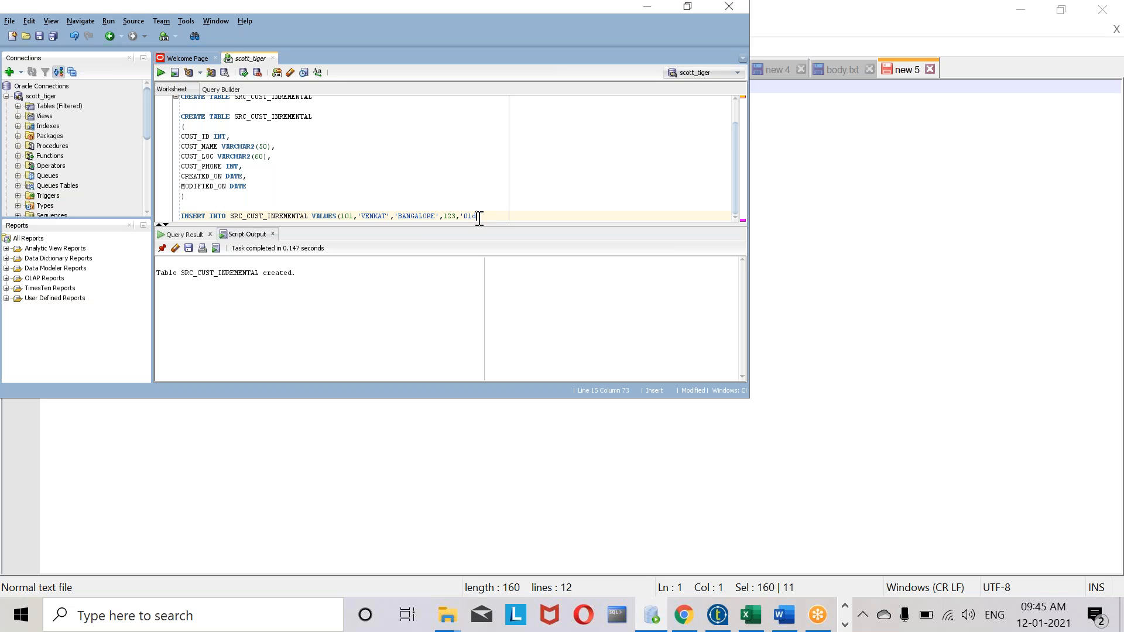
{"action": "type", "text": "es"}
{"action": "key", "text": "BackSpace"}
{"action": "key", "text": "BackSpace"}
{"action": "key", "text": "BackSpace"}
{"action": "type", "text": "-dw"}
{"action": "type", "text": "c-"}
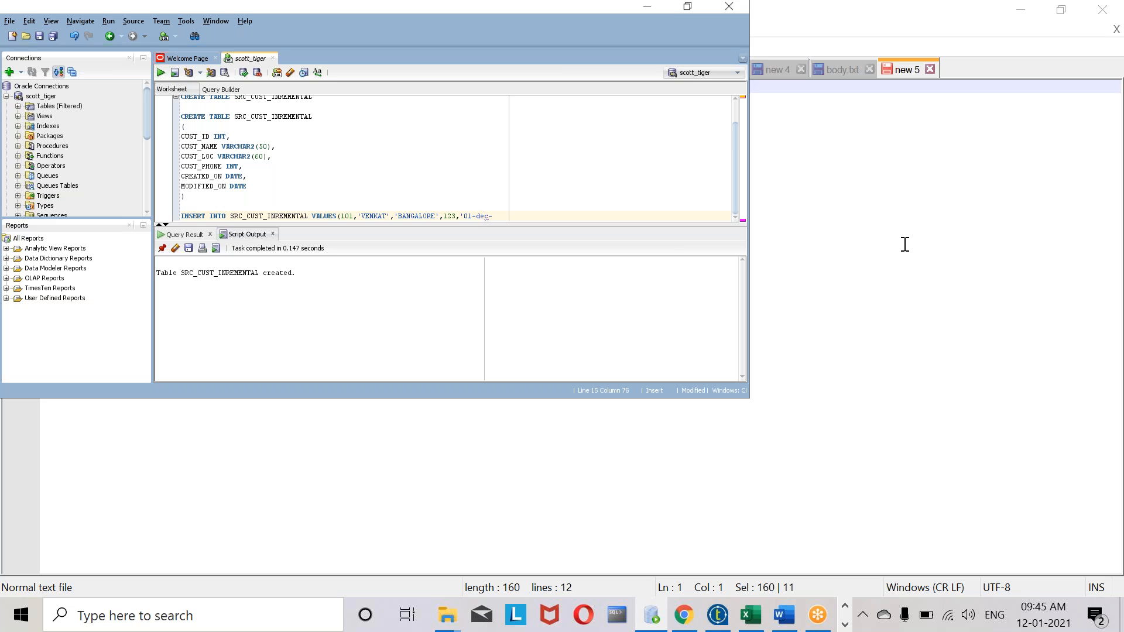
{"action": "key", "text": "BackSpace"}
{"action": "key", "text": "BackSpace"}
{"action": "type", "text": "D"}
{"action": "key", "text": "End"}
{"action": "type", "text": "-20"}
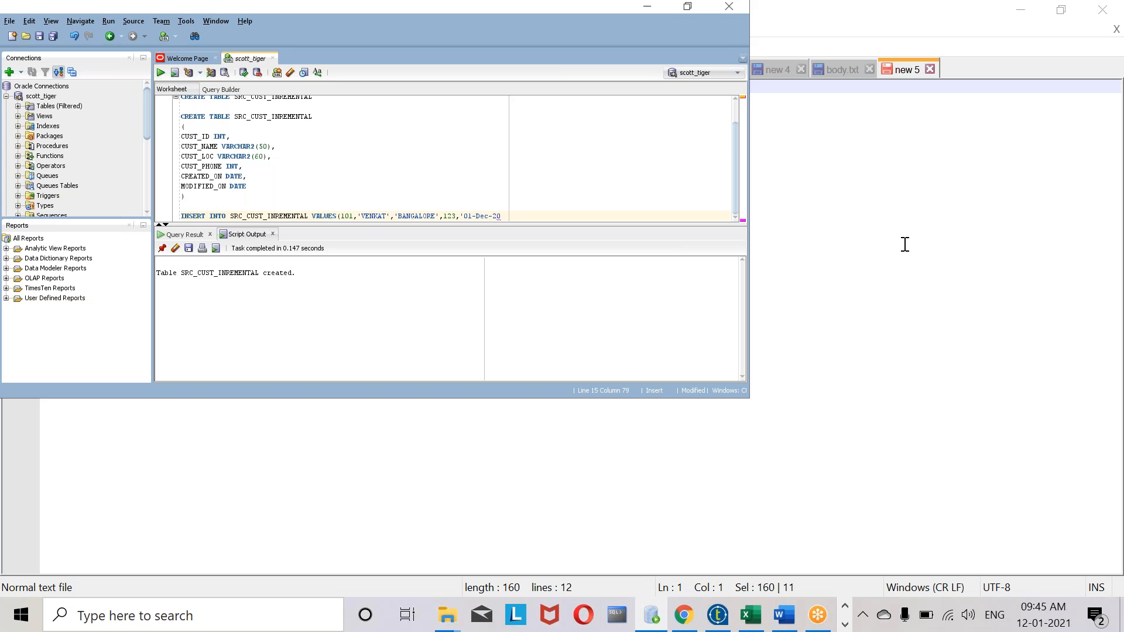
Finish the INSERT statement with null for MODIFIED_ON, close it with a semicolon and run it
{"action": "type", "text": "', n"}
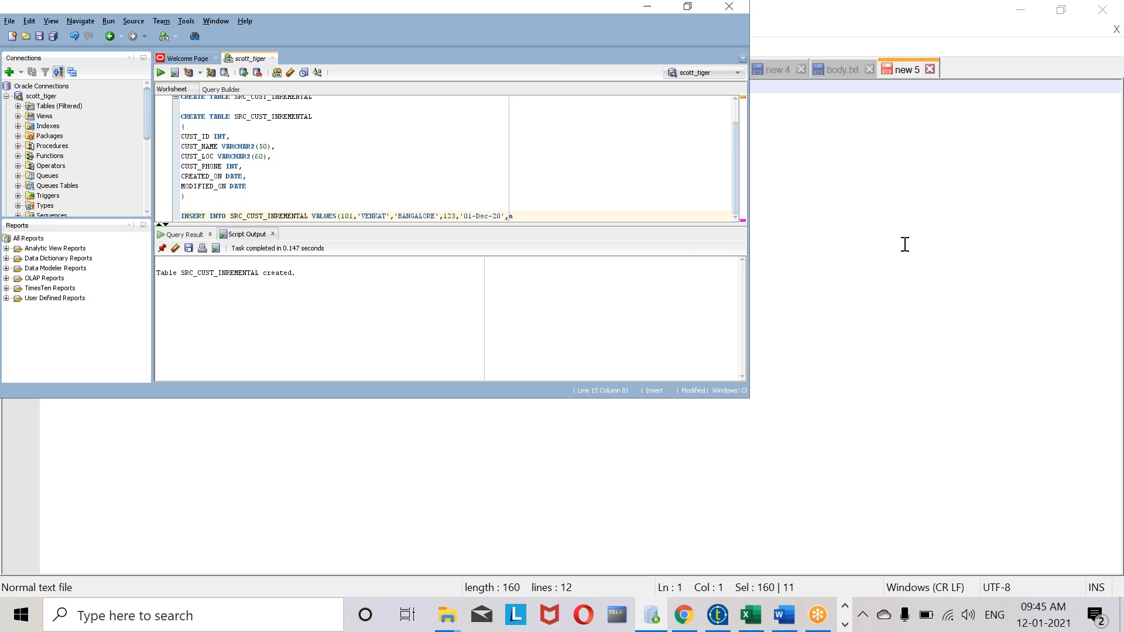
{"action": "type", "text": "ull"}
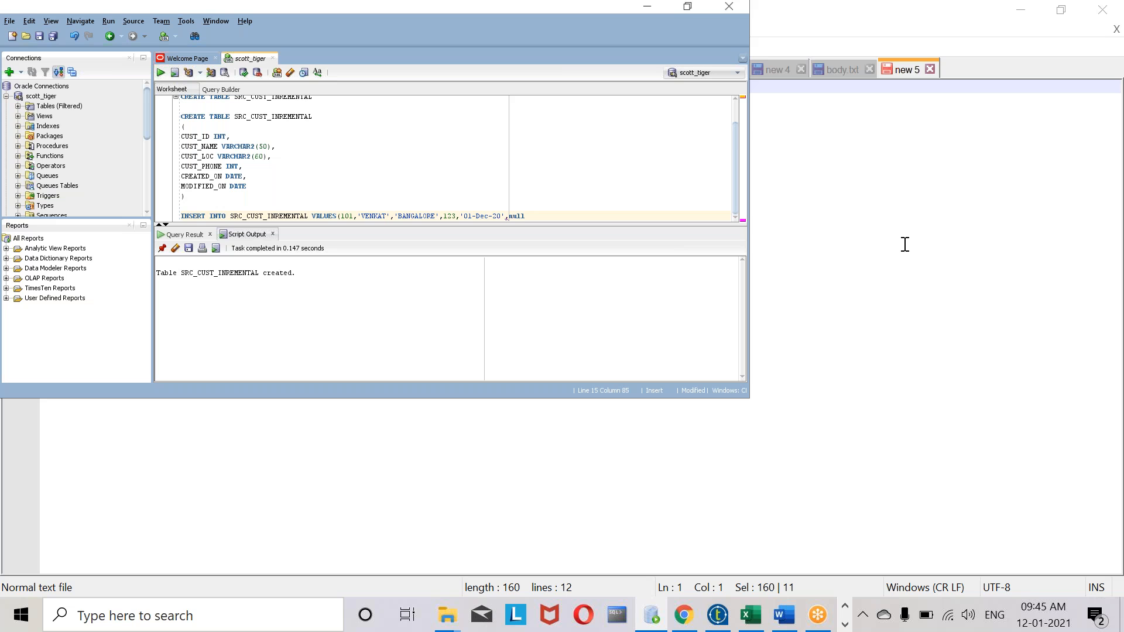
{"action": "type", "text": ")"}
{"action": "key", "text": "End"}
{"action": "key", "text": "ctrl+space"}
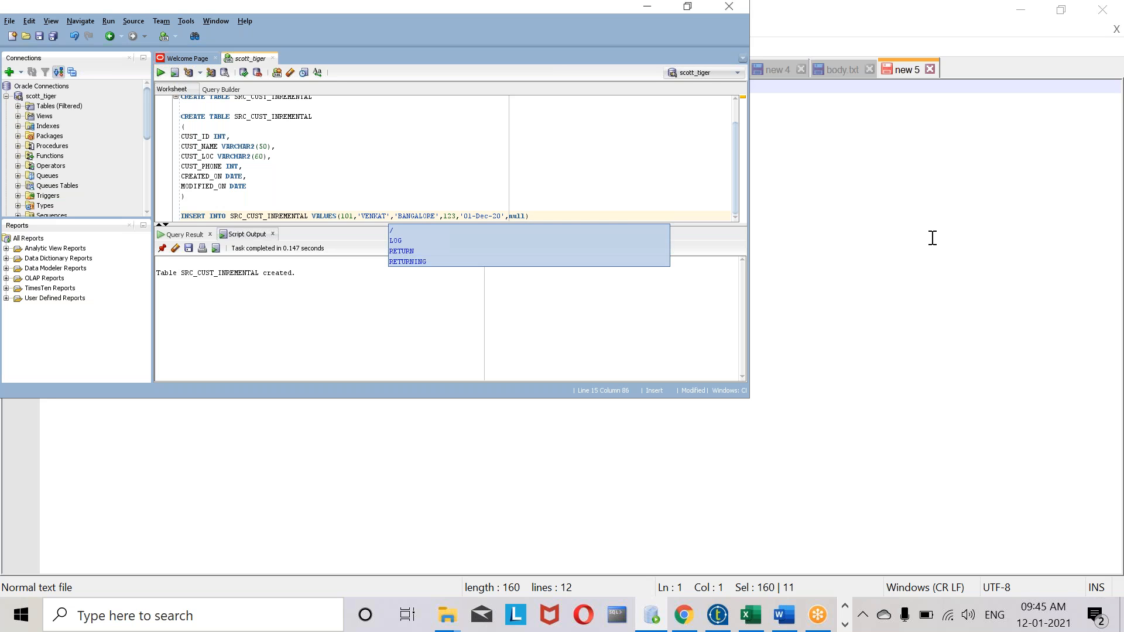
{"action": "left_click", "coordinate": [575, 2]}
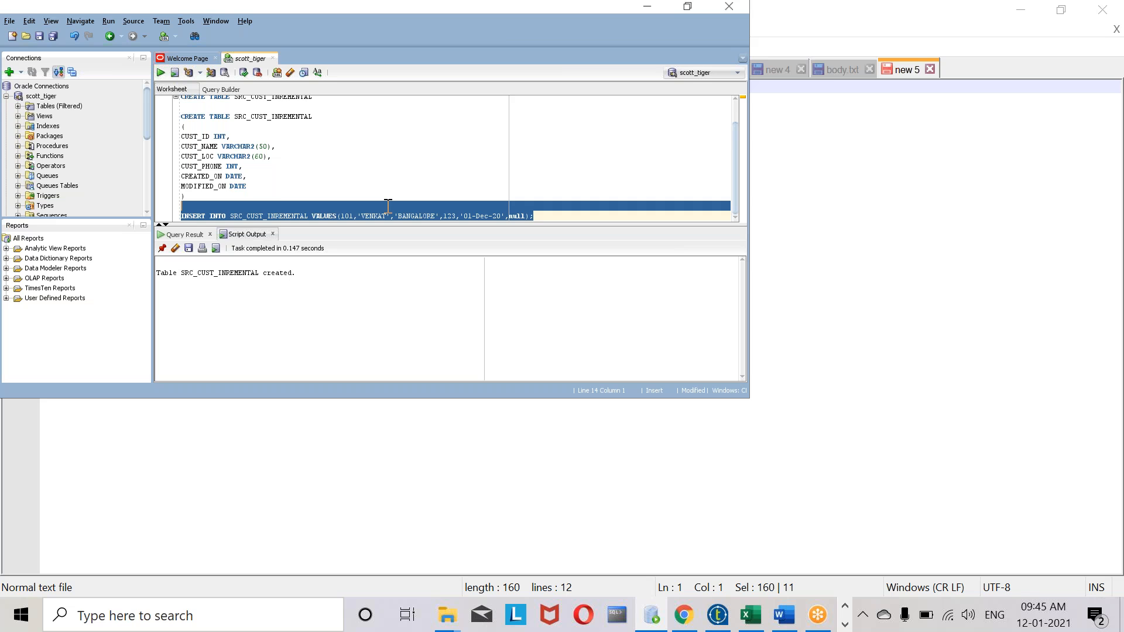
{"action": "key", "text": "F5"}
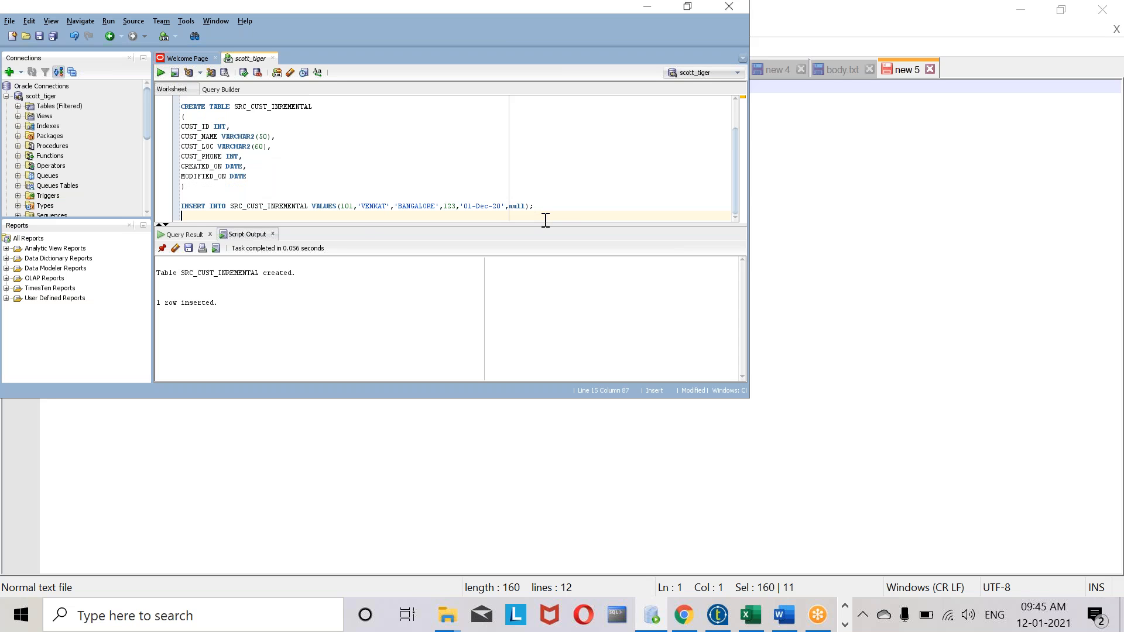
Add a commit statement below the INSERT statement and run only that line
{"action": "type", "text": "commit;"}
{"action": "left_click_drag", "start_coordinate": [211, 216], "coordinate": [180, 216]}
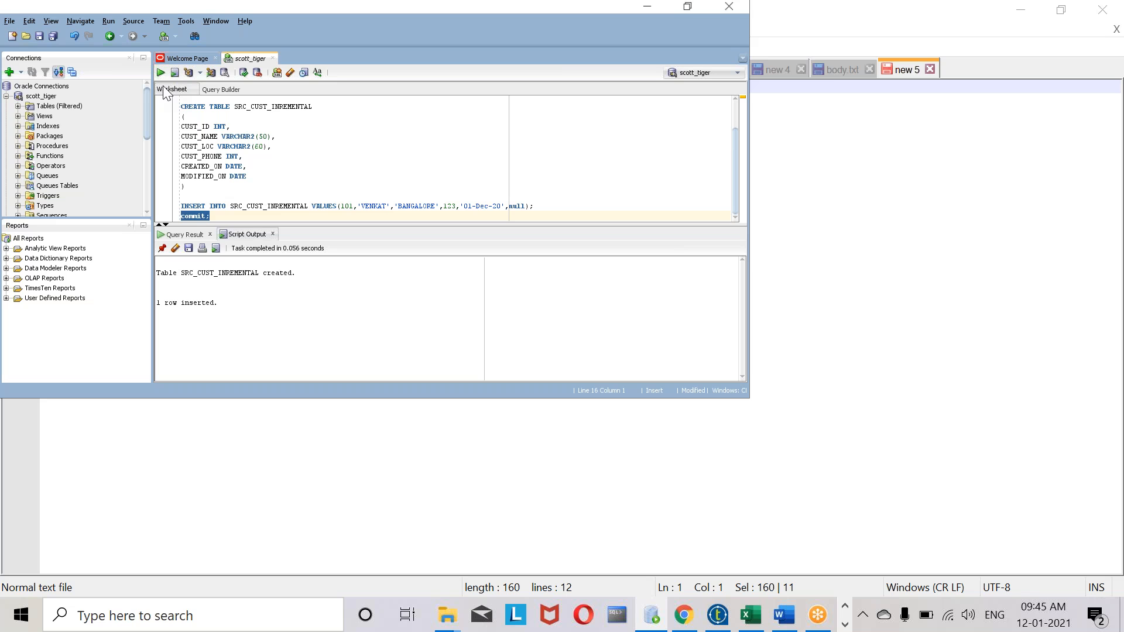
{"action": "left_click", "coordinate": [161, 72]}
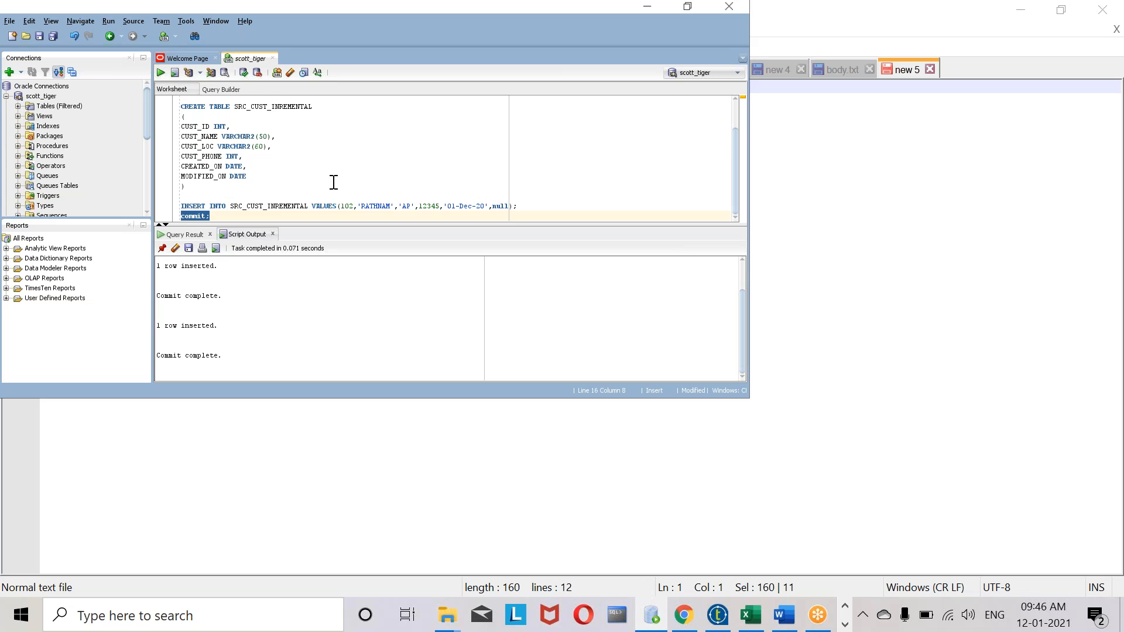
Run the select query on SRC_CUST_INREMENTAL to view the inserted rows
{"action": "scroll", "coordinate": [268, 106], "scroll_direction": "up", "scroll_amount": 2}
{"action": "left_click_drag", "start_coordinate": [268, 102], "coordinate": [246, 103]}
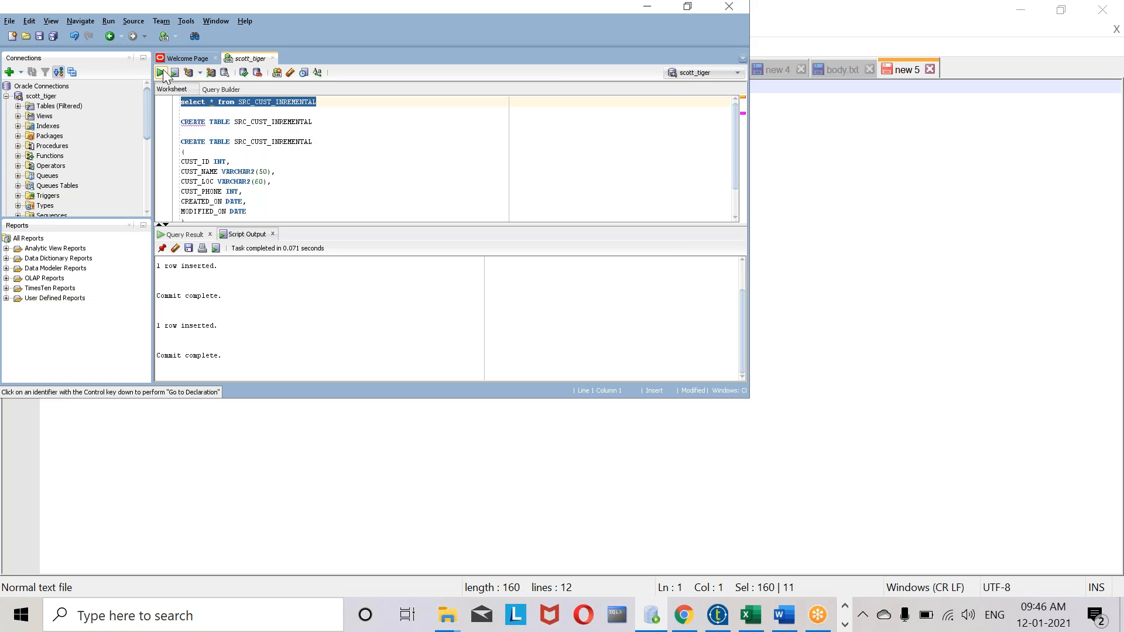
{"action": "left_click", "coordinate": [162, 69]}
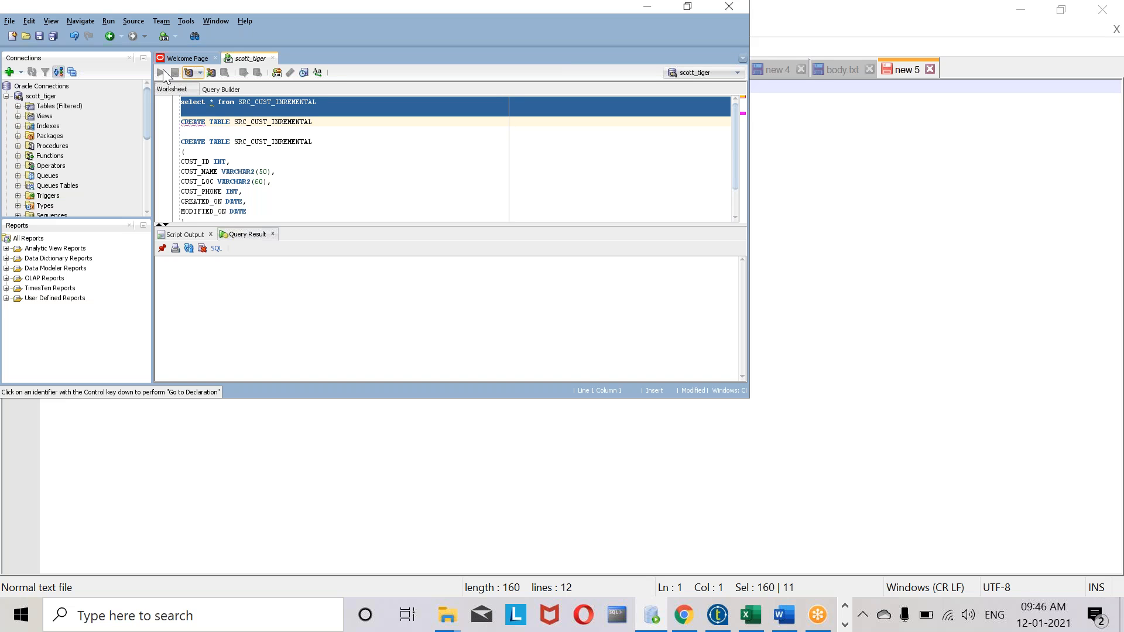
Rename the table in the CREATE TABLE statement to TGT_CUST_INREMENTAL and run it to create the target table
{"action": "left_click", "coordinate": [328, 132]}
{"action": "scroll", "coordinate": [332, 179], "scroll_direction": "down", "scroll_amount": 2}
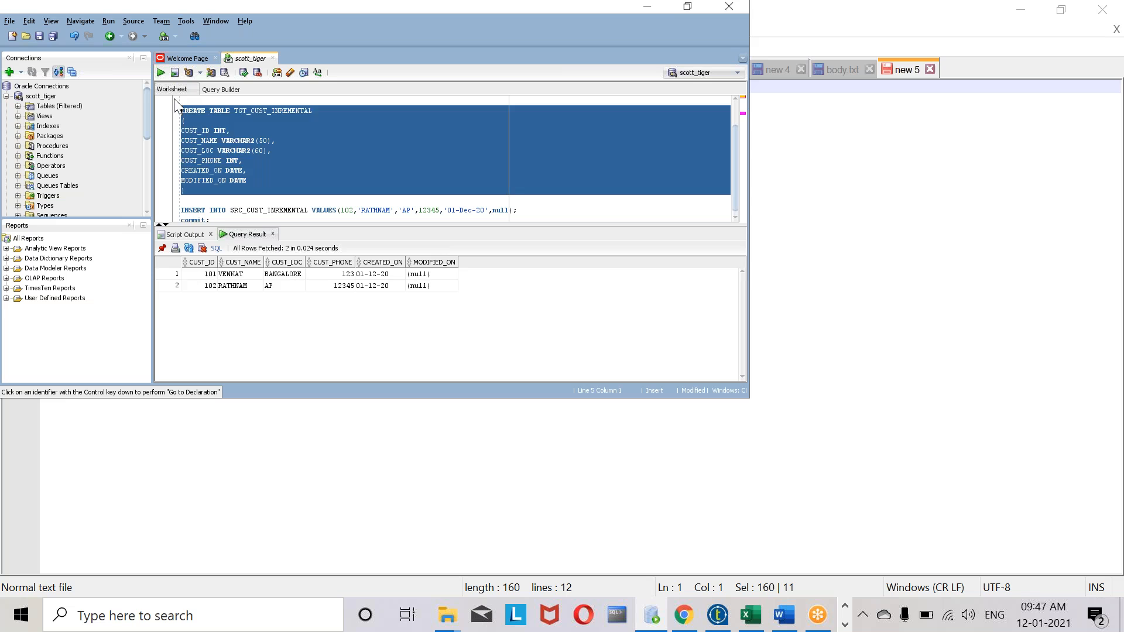
{"action": "key", "text": "F5"}
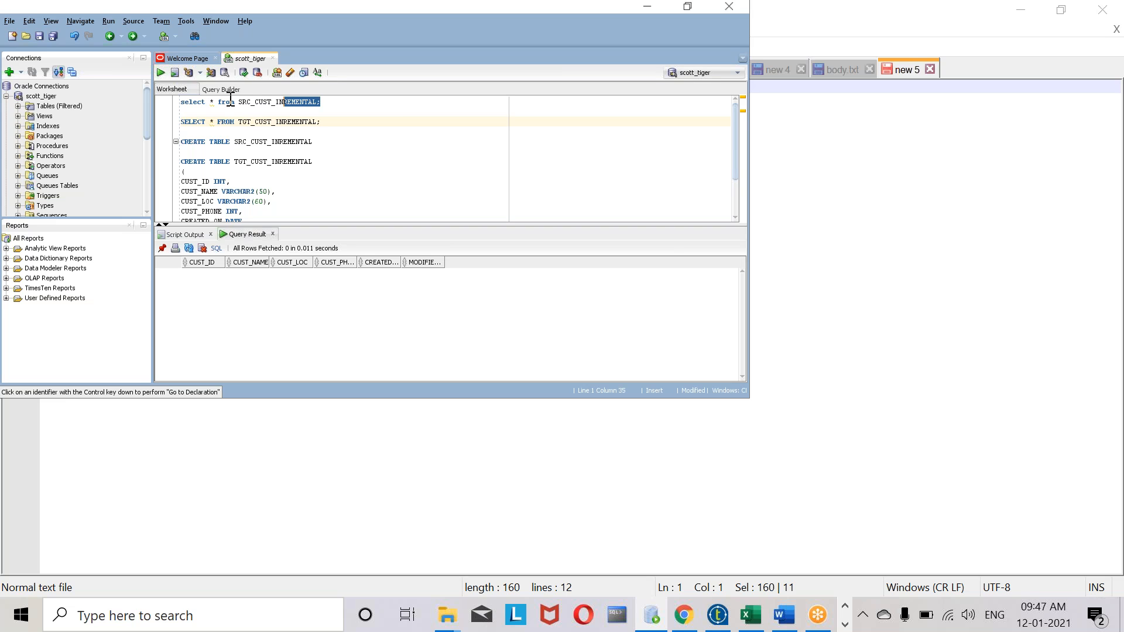
Query SRC_CUST_INREMENTAL again and examine the CREATED_ON and MODIFIED_ON values of its rows
{"action": "left_click_drag", "start_coordinate": [231, 102], "coordinate": [162, 76]}
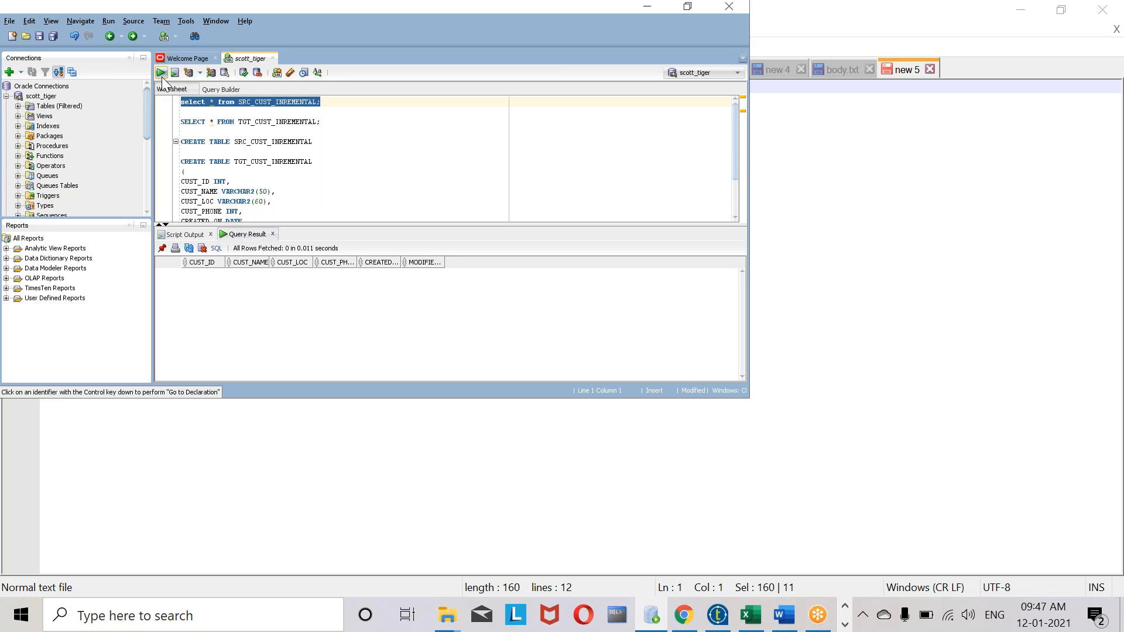
{"action": "left_click", "coordinate": [162, 76]}
{"action": "left_click", "coordinate": [436, 277]}
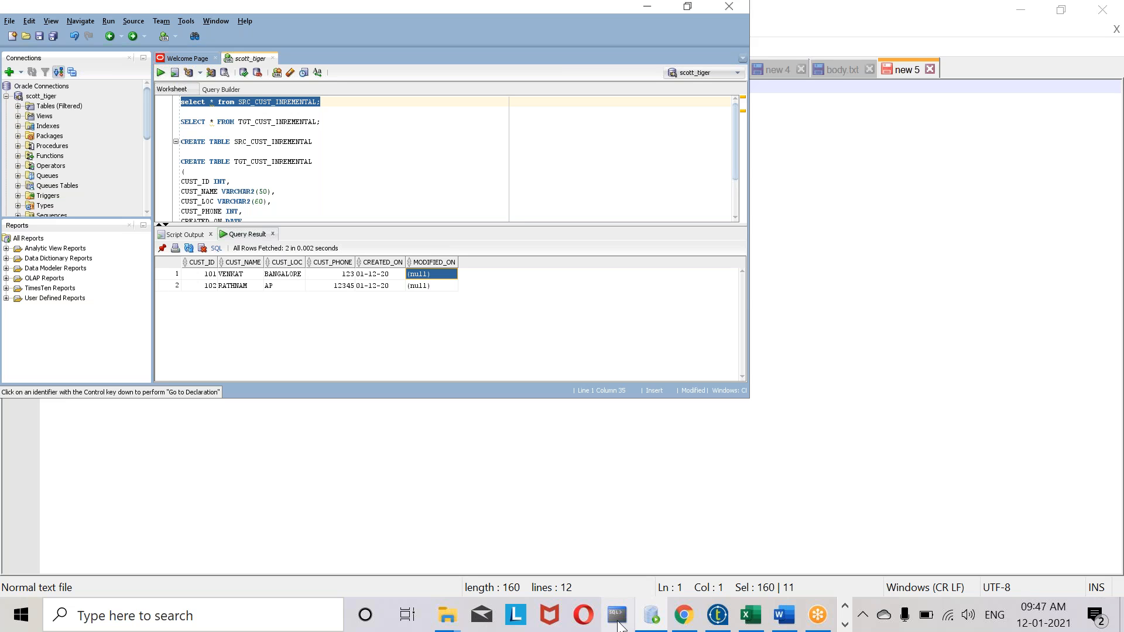
{"action": "scroll", "coordinate": [618, 623], "scroll_direction": "down", "scroll_amount": 1}
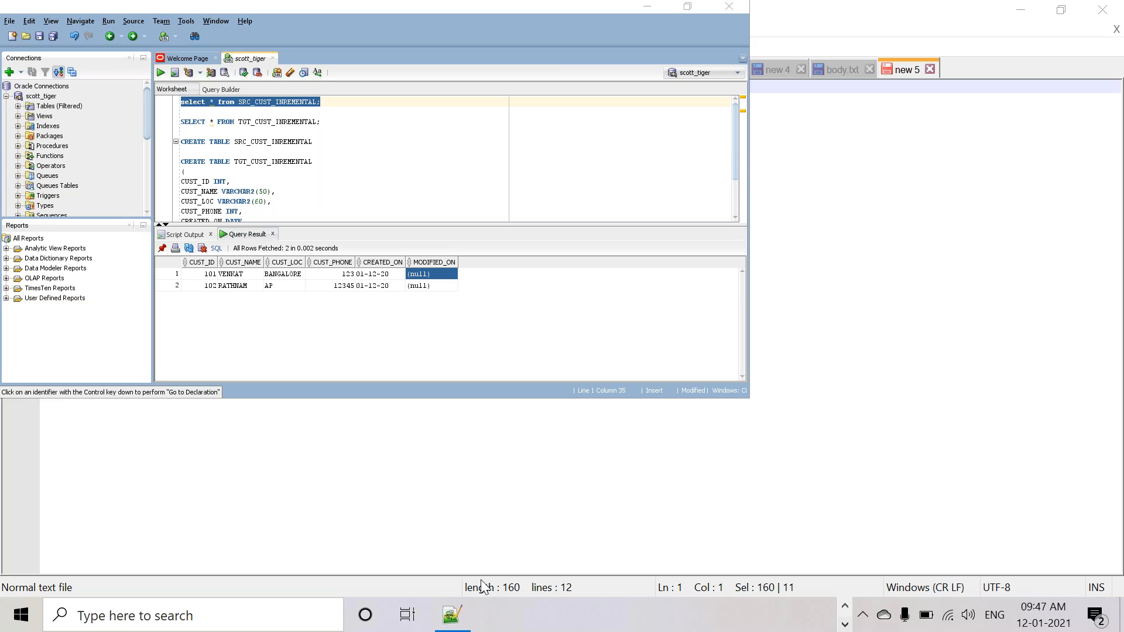
{"action": "left_click", "coordinate": [390, 307]}
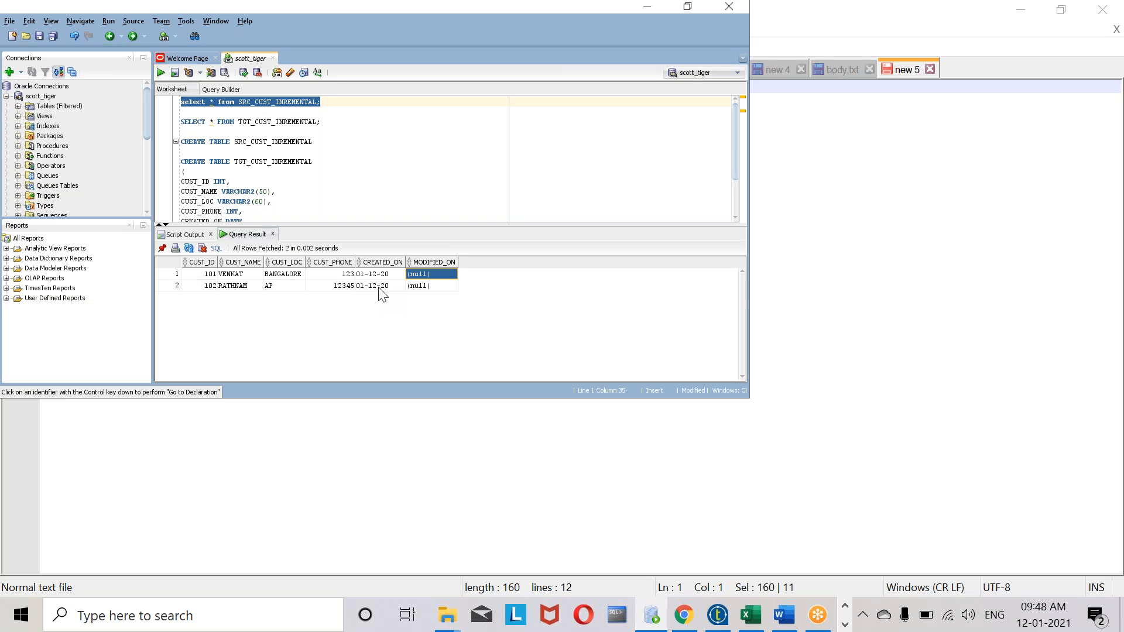
{"action": "left_click_drag", "start_coordinate": [320, 122], "coordinate": [181, 122]}
Switch to Talend Open Studio and retrieve the SRC_CUST_INREMENTAL and TGT_CUST_INREMENTAL schemas through the scott_tiger connection
{"action": "left_click", "coordinate": [716, 620]}
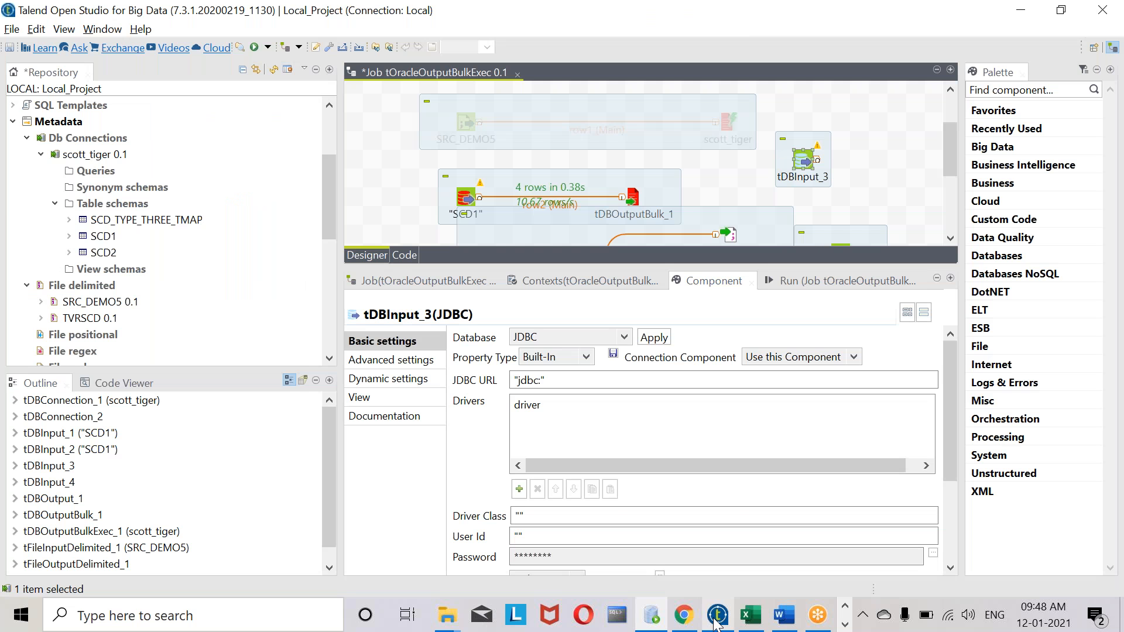
{"action": "scroll", "coordinate": [117, 282], "scroll_direction": "up", "scroll_amount": 3}
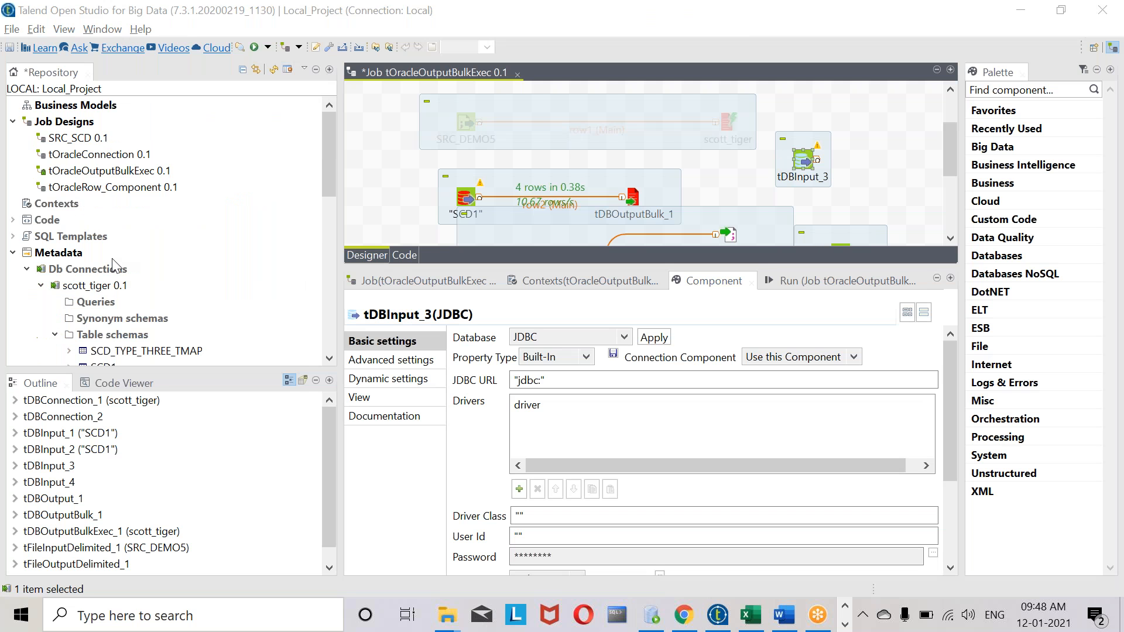
{"action": "left_click", "coordinate": [110, 287]}
{"action": "right_click", "coordinate": [111, 290]}
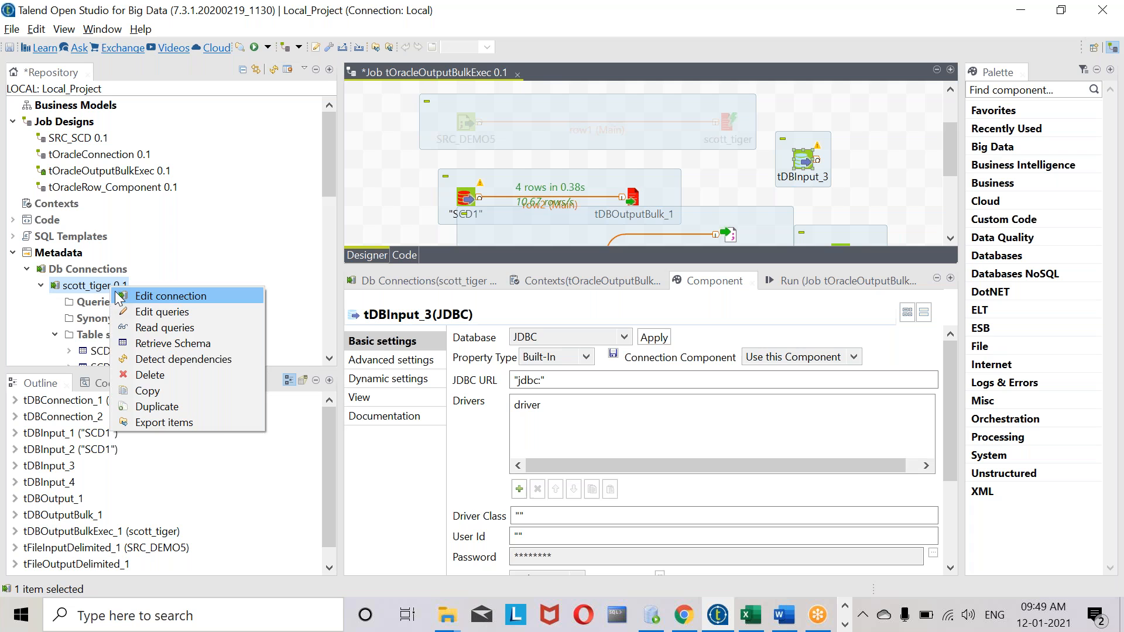
{"action": "left_click", "coordinate": [183, 346]}
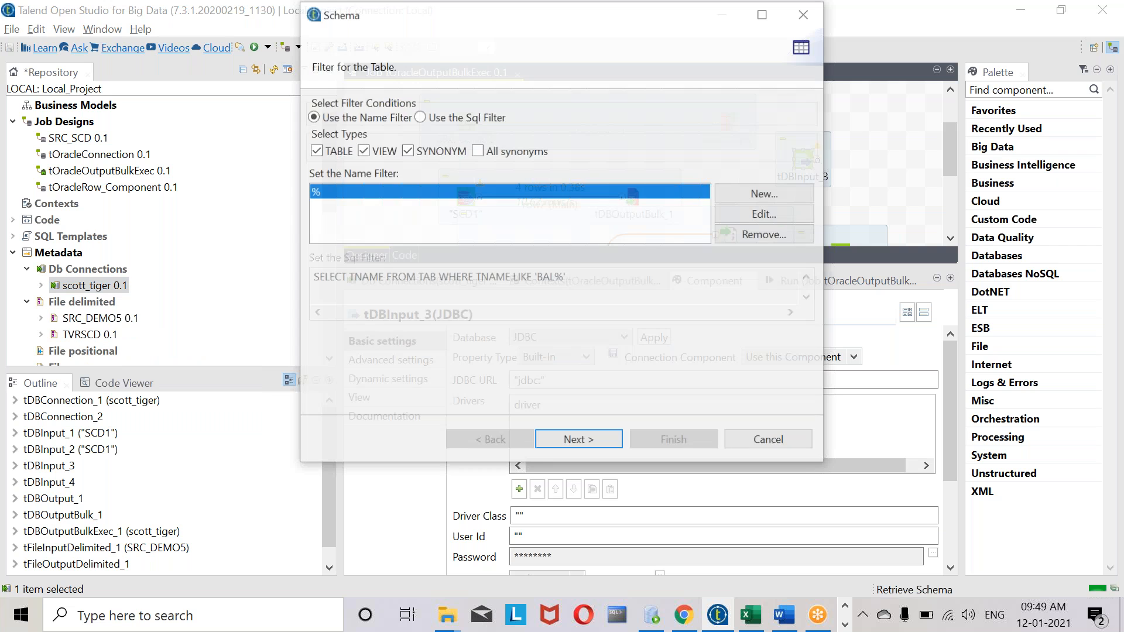
{"action": "left_click", "coordinate": [596, 438]}
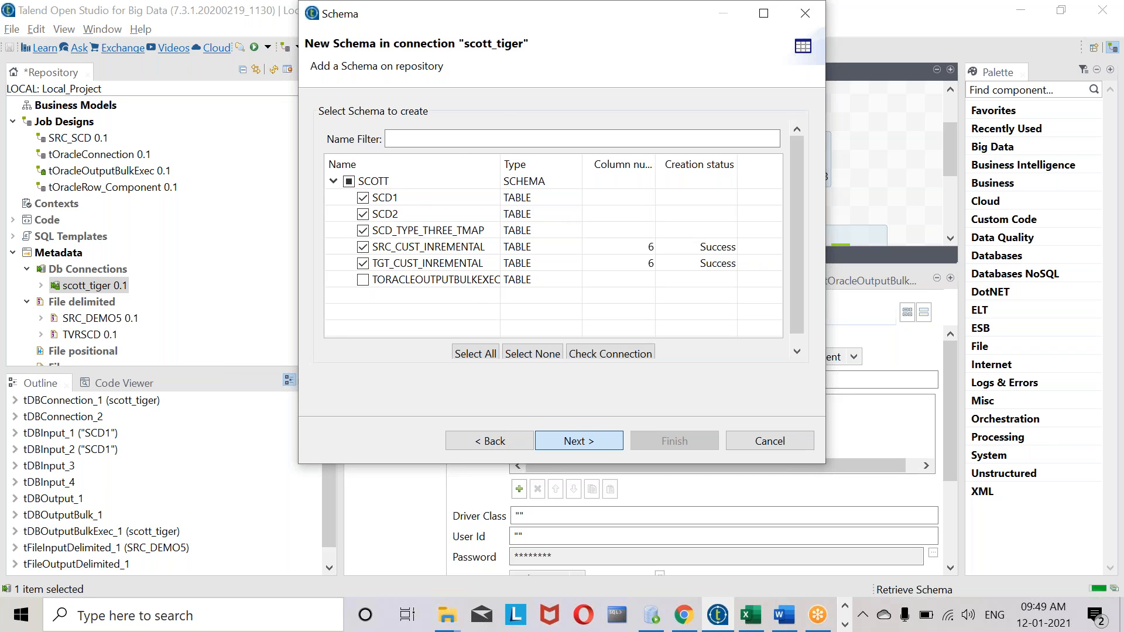
{"action": "left_click", "coordinate": [595, 440]}
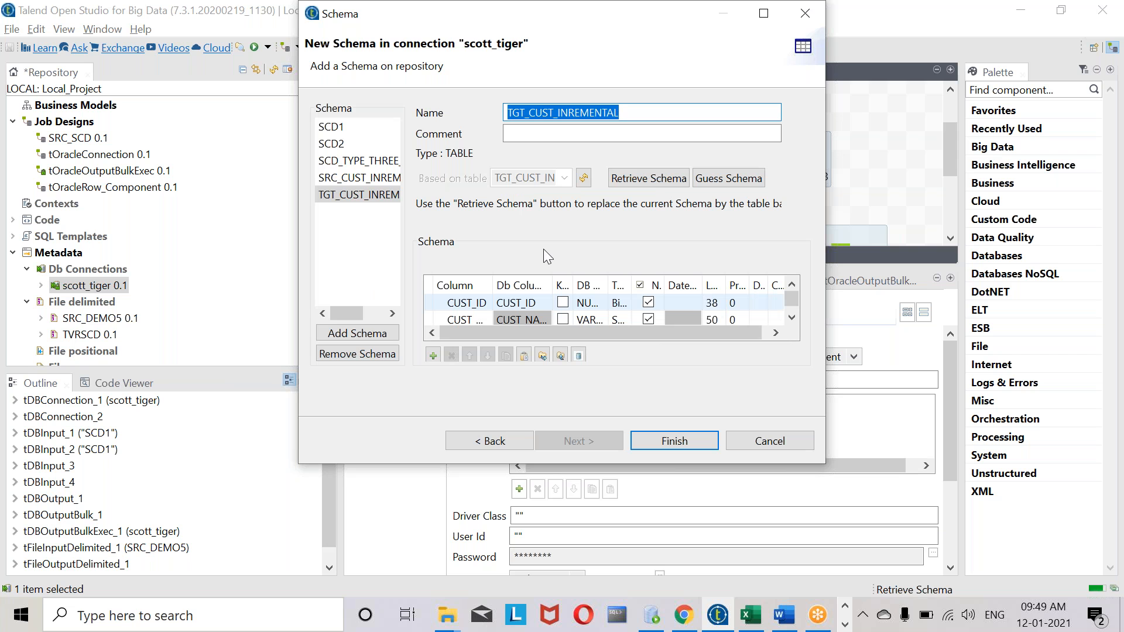
Enlarge the schema dialog and set the CUST_ID and CUST_PHONE types to int | Integer in the TGT_CUST_INREMENTAL schema
{"action": "left_click_drag", "start_coordinate": [825, 464], "coordinate": [1039, 576]}
{"action": "left_click", "coordinate": [749, 302]}
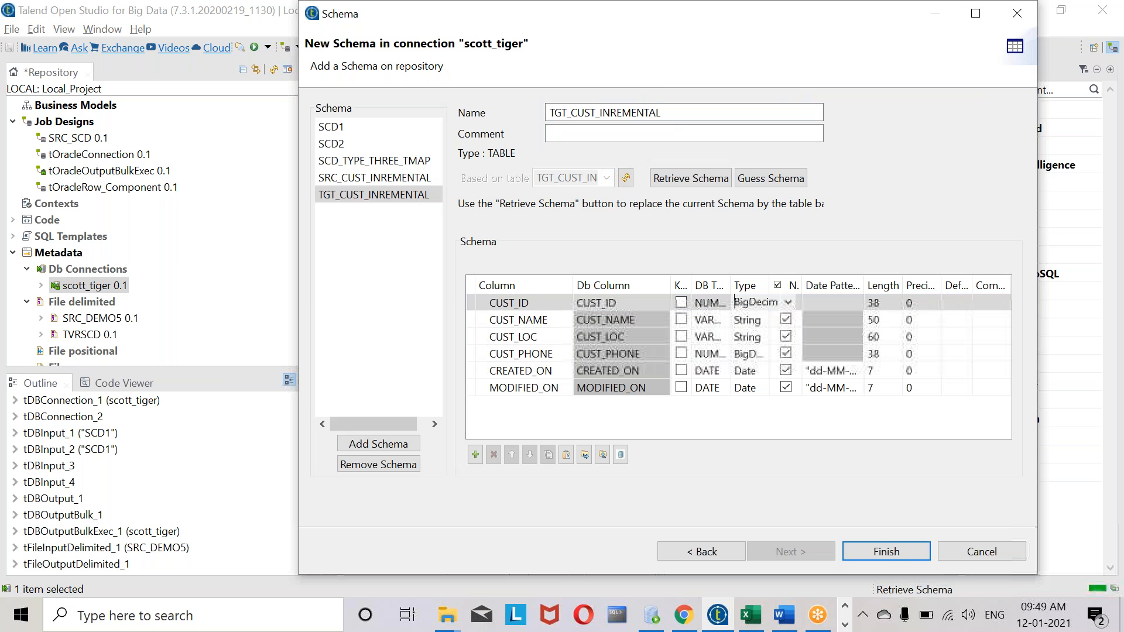
{"action": "left_click", "coordinate": [788, 302]}
{"action": "left_click", "coordinate": [784, 428]}
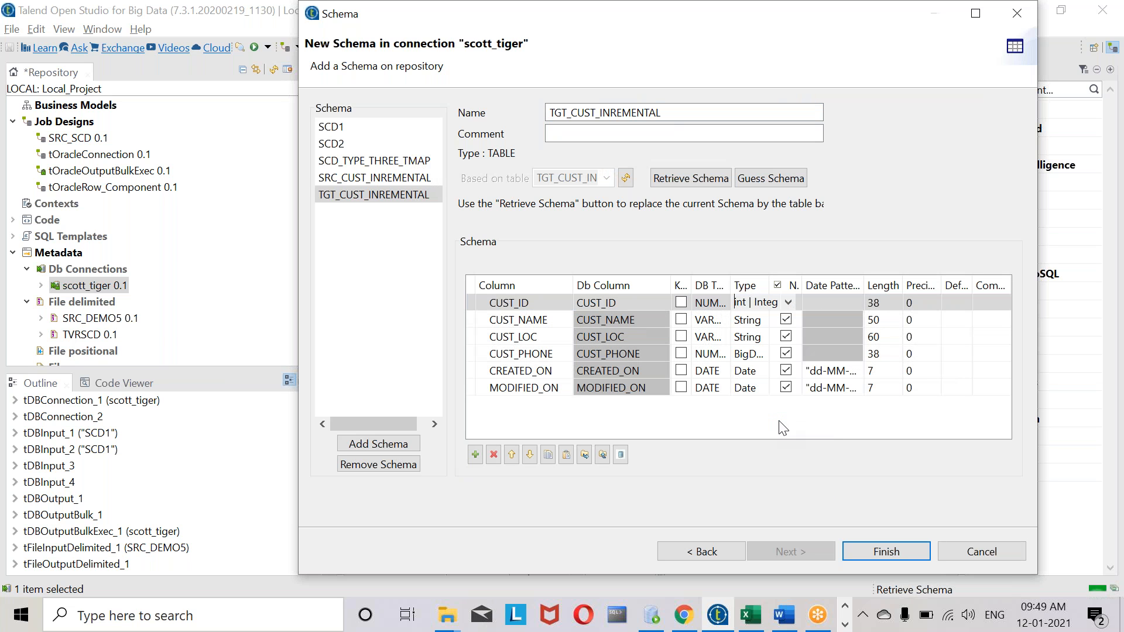
{"action": "left_click", "coordinate": [755, 353]}
{"action": "left_click", "coordinate": [788, 354]}
{"action": "left_click", "coordinate": [779, 455]}
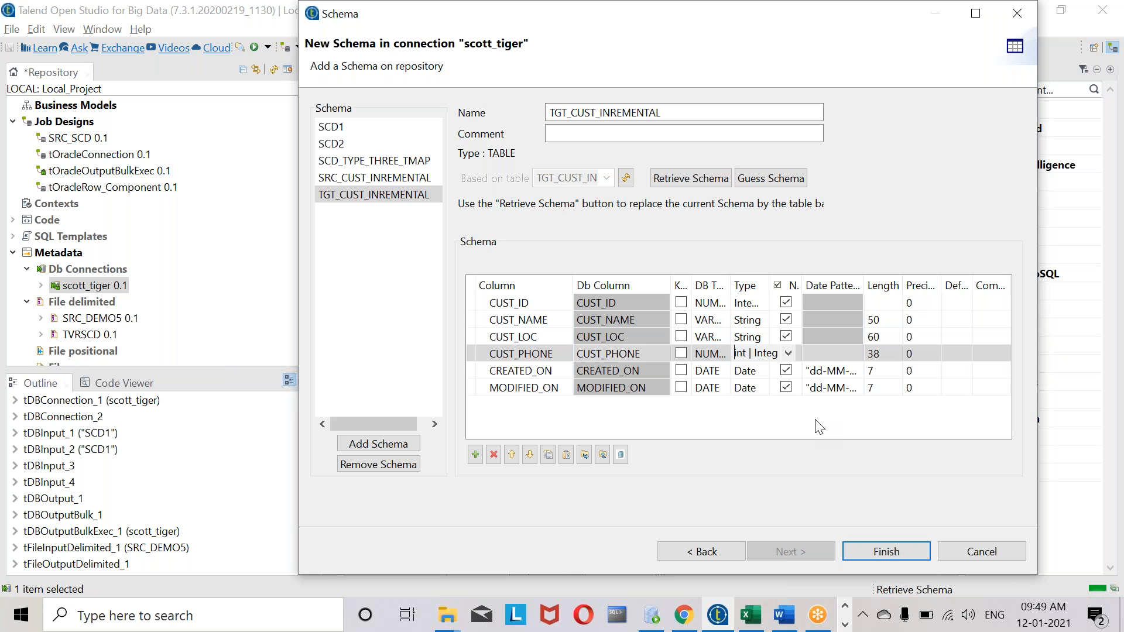
In the TGT_CUST_INREMENTAL schema, set the length of CUST_ID to 10 and of CUST_PHONE, CREATED_ON and MODIFIED_ON to 25
{"action": "left_click", "coordinate": [881, 306]}
{"action": "left_click", "coordinate": [881, 305]}
{"action": "type", "text": "10"}
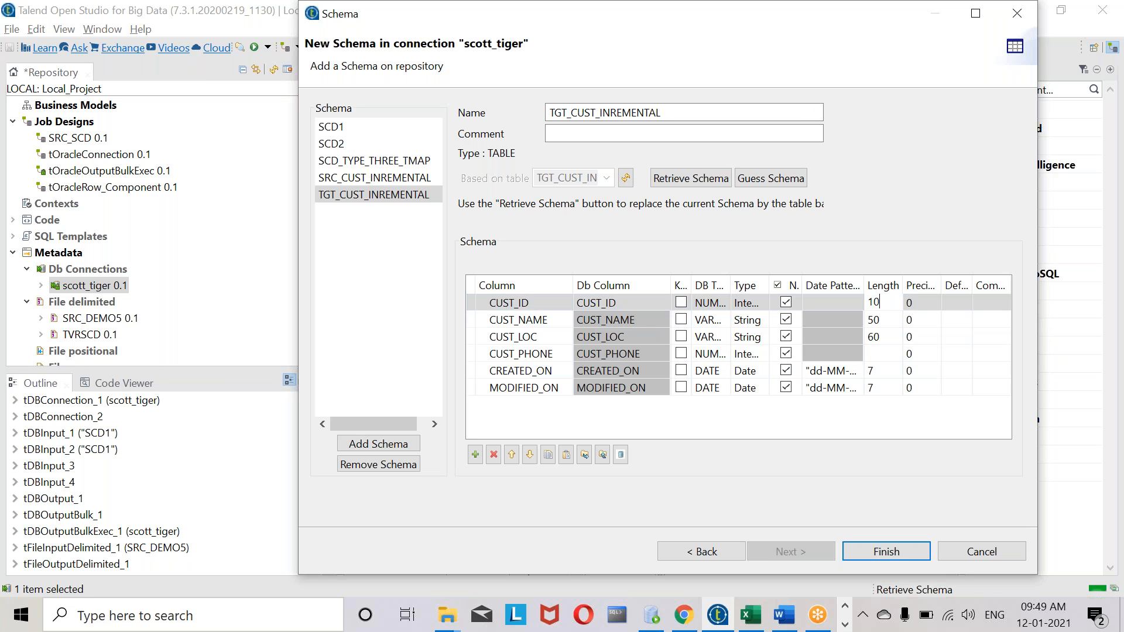
{"action": "left_click", "coordinate": [884, 327]}
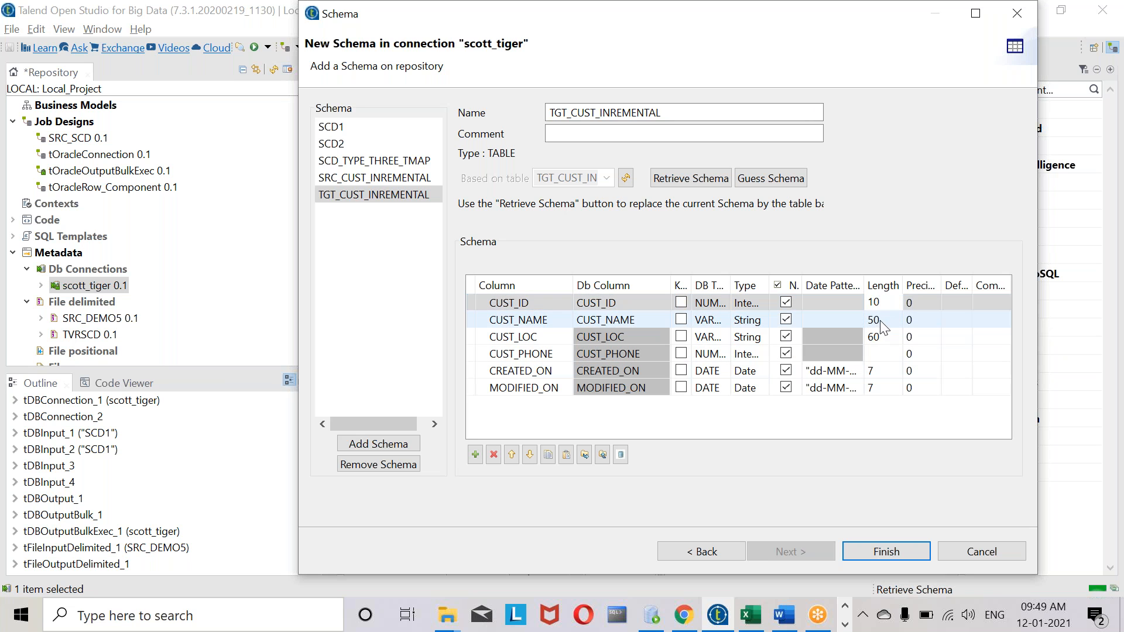
{"action": "left_click", "coordinate": [880, 354]}
{"action": "left_click", "coordinate": [880, 354]}
{"action": "type", "text": "25"}
{"action": "left_click", "coordinate": [877, 373]}
{"action": "left_click", "coordinate": [877, 373]}
{"action": "type", "text": "25"}
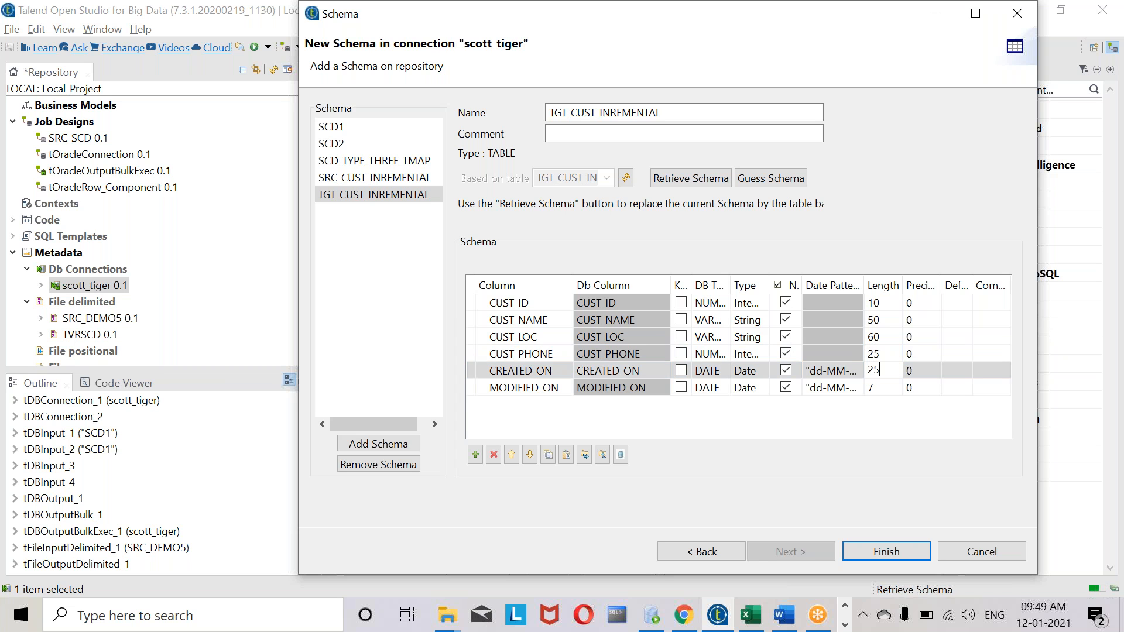
{"action": "left_click", "coordinate": [877, 388]}
{"action": "type", "text": "25"}
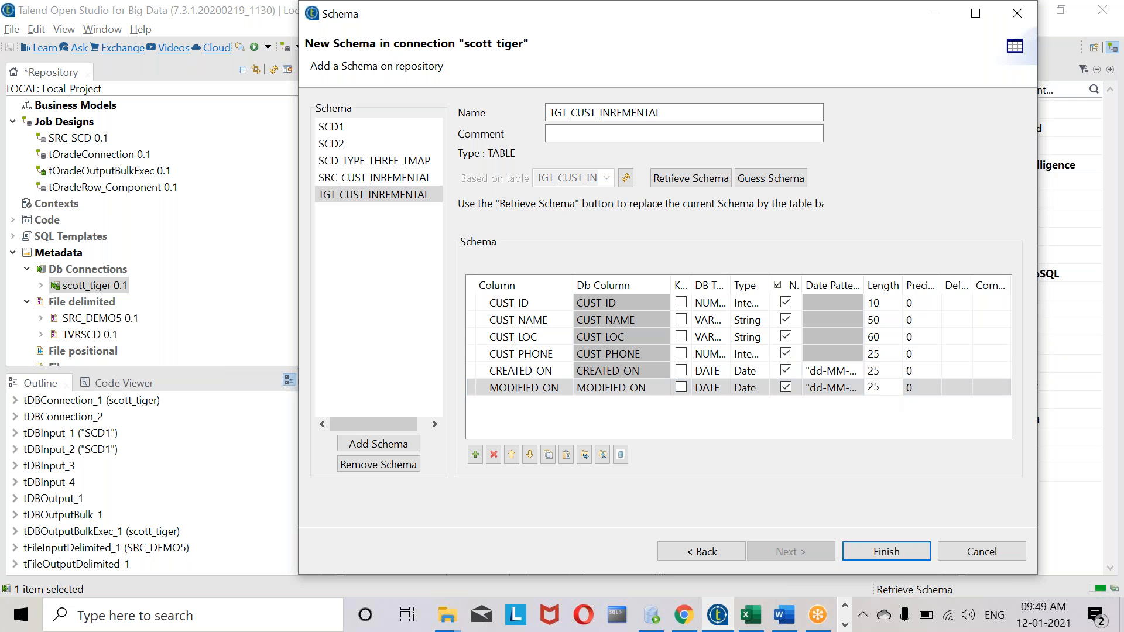
Set the CUST_ID and CUST_PHONE types to int | Integer in the SRC_CUST_INREMENTAL schema
{"action": "left_click", "coordinate": [403, 180]}
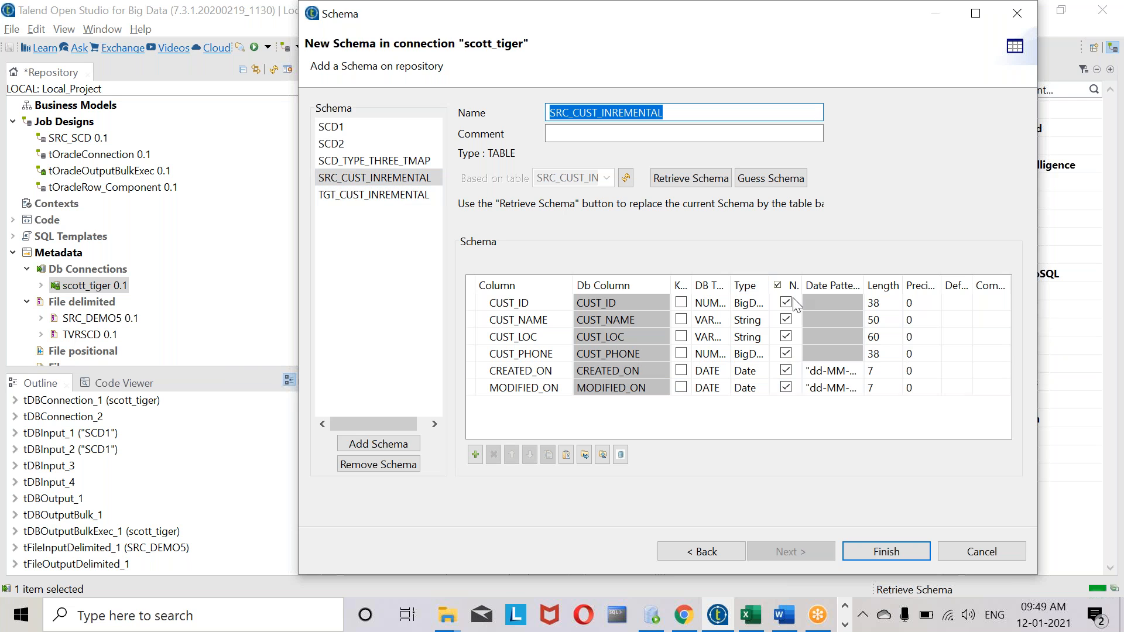
{"action": "left_click", "coordinate": [747, 303]}
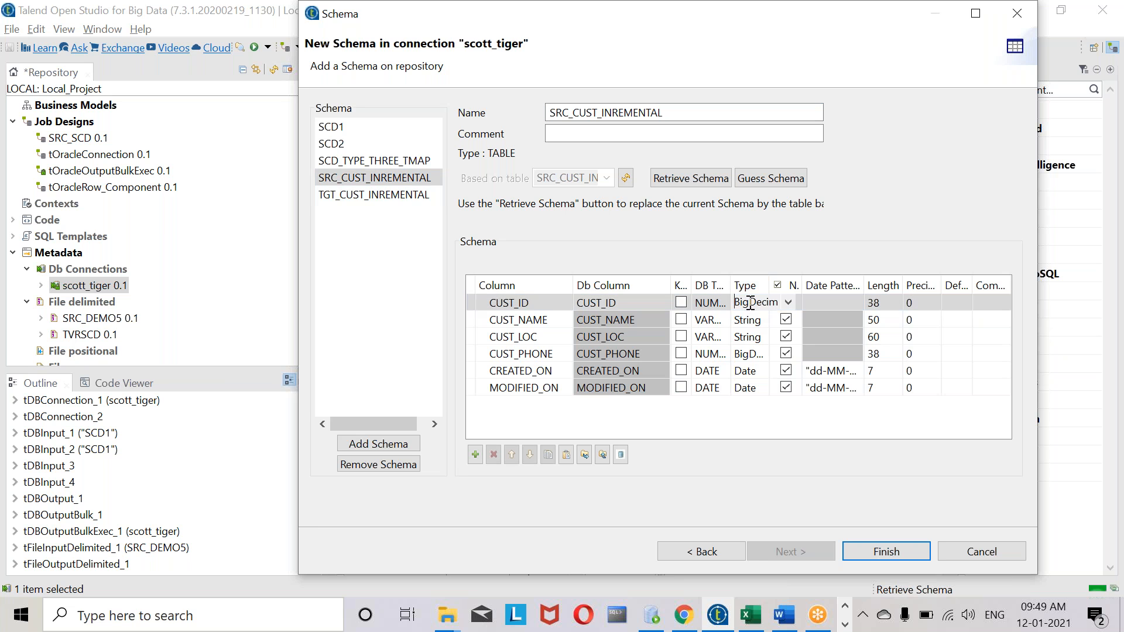
{"action": "left_click", "coordinate": [750, 303]}
{"action": "left_click", "coordinate": [763, 421]}
{"action": "left_click", "coordinate": [752, 354]}
{"action": "left_click", "coordinate": [754, 354]}
{"action": "left_click", "coordinate": [765, 469]}
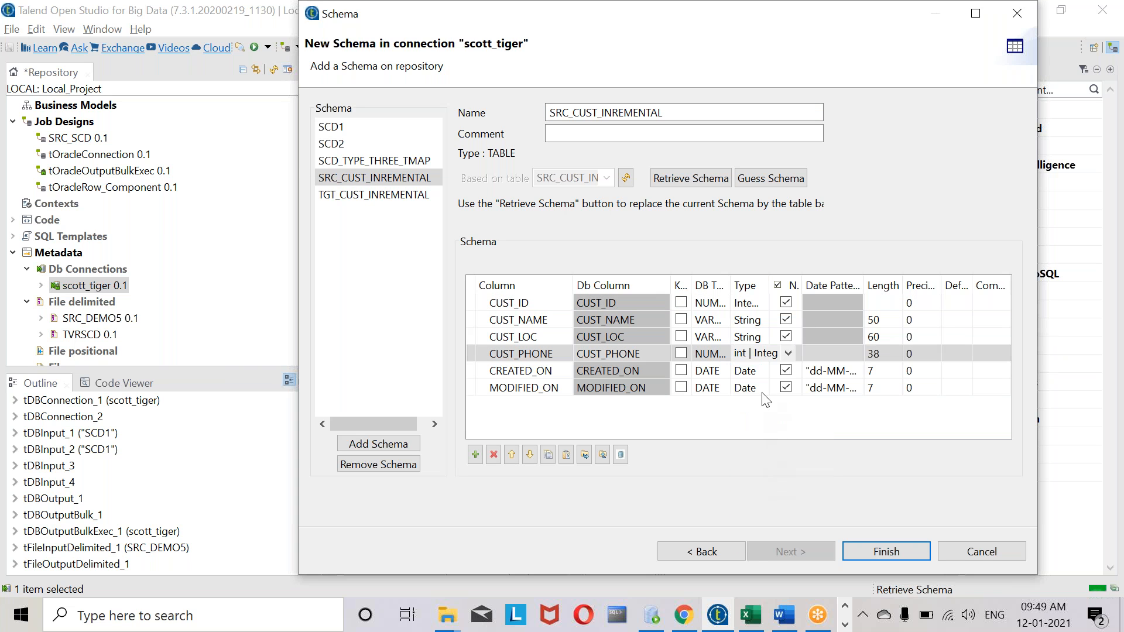
Set SRC_CUST_INREMENTAL lengths to 10 for CUST_ID and 25 for CUST_PHONE, CREATED_ON and MODIFIED_ON, and finish the schema import
{"action": "left_click", "coordinate": [876, 309]}
{"action": "type", "text": "10"}
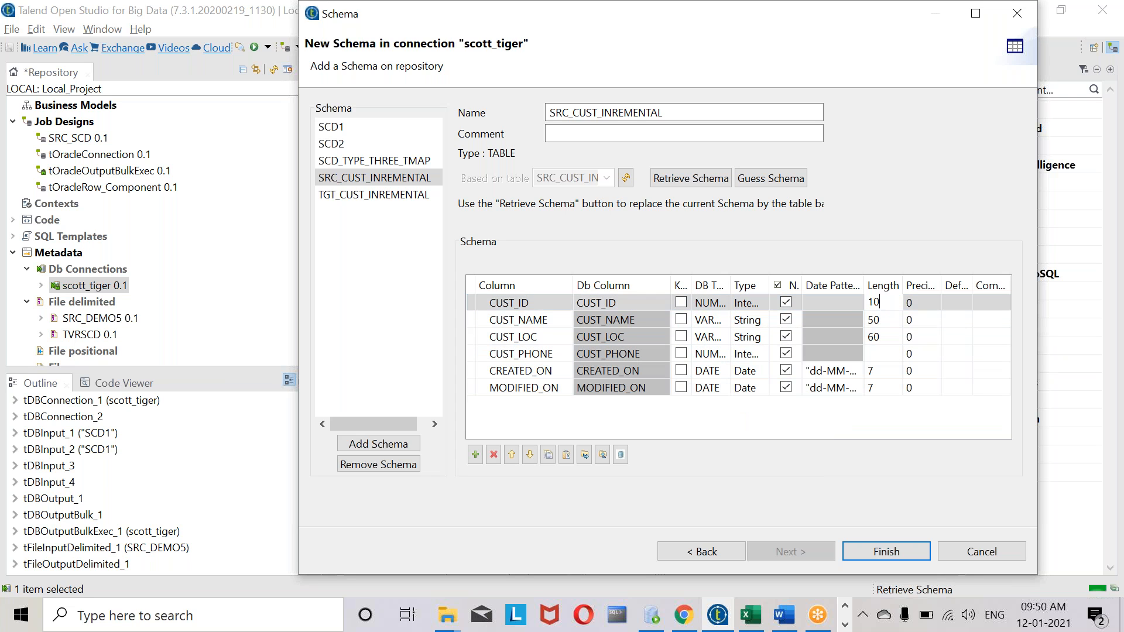
{"action": "left_click", "coordinate": [880, 352]}
{"action": "type", "text": "2"}
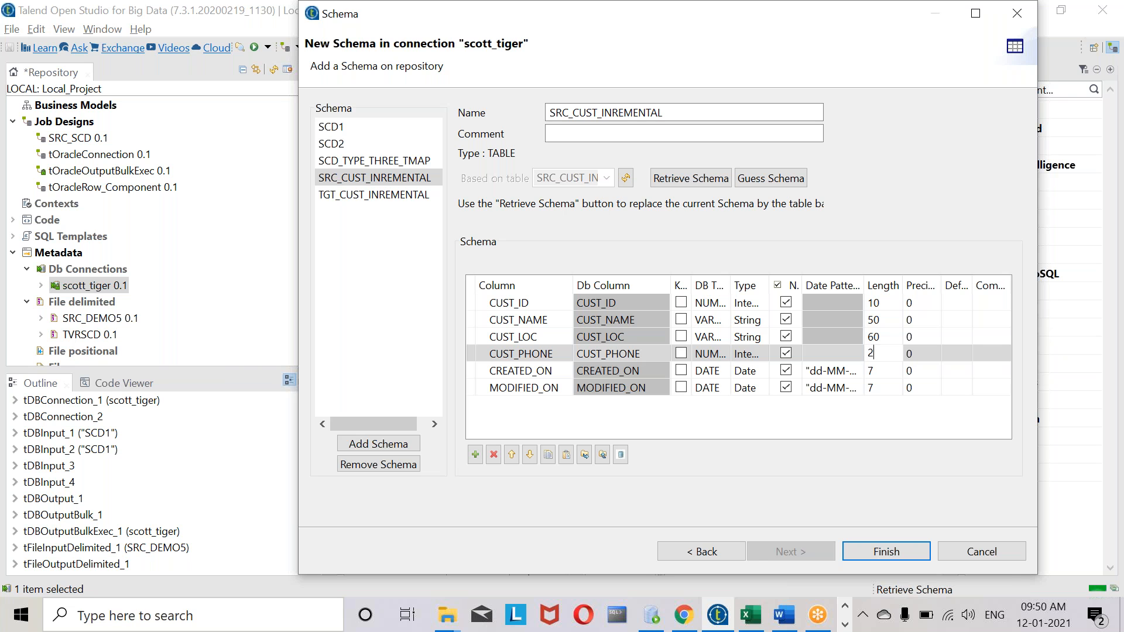
{"action": "type", "text": "5"}
{"action": "left_click", "coordinate": [872, 370]}
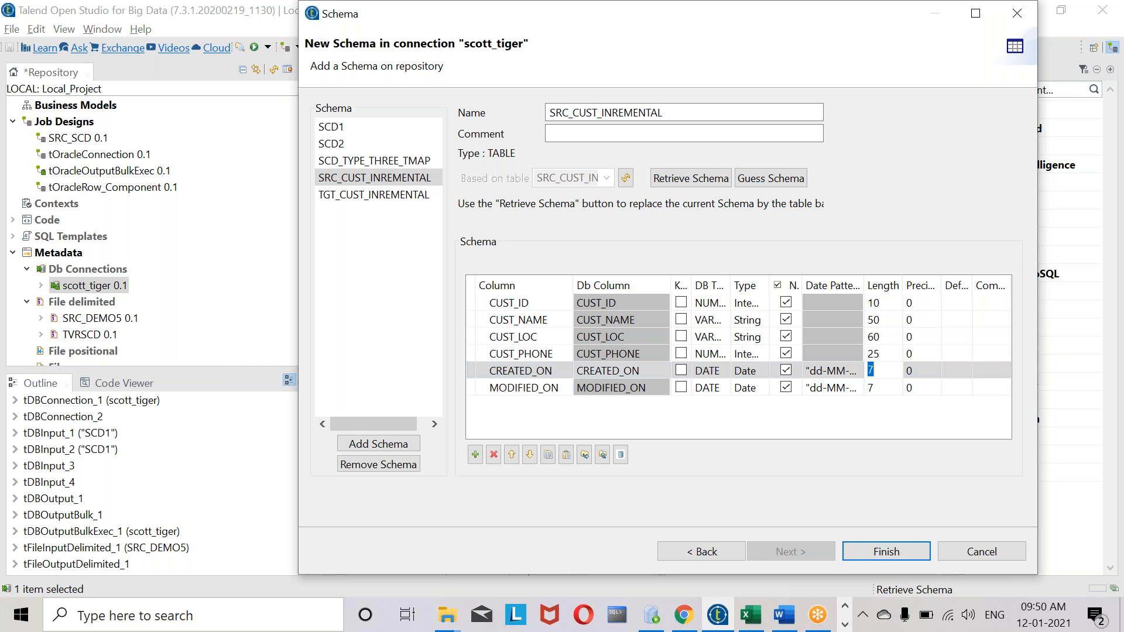
{"action": "type", "text": "25"}
{"action": "left_click", "coordinate": [872, 387]}
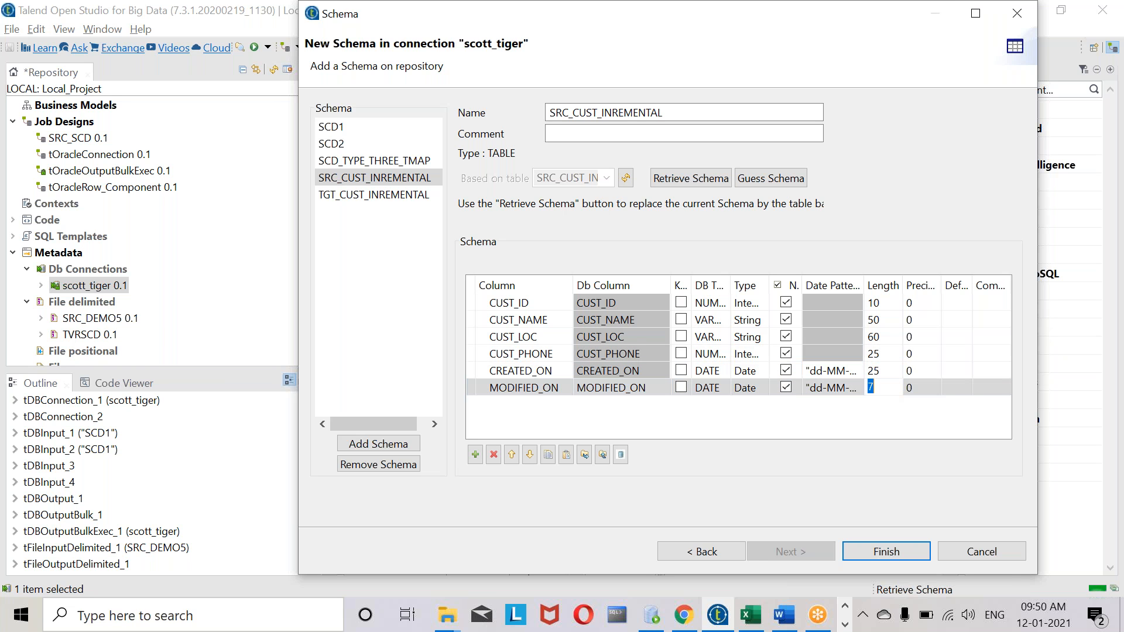
{"action": "type", "text": "25"}
{"action": "key", "text": "Return"}
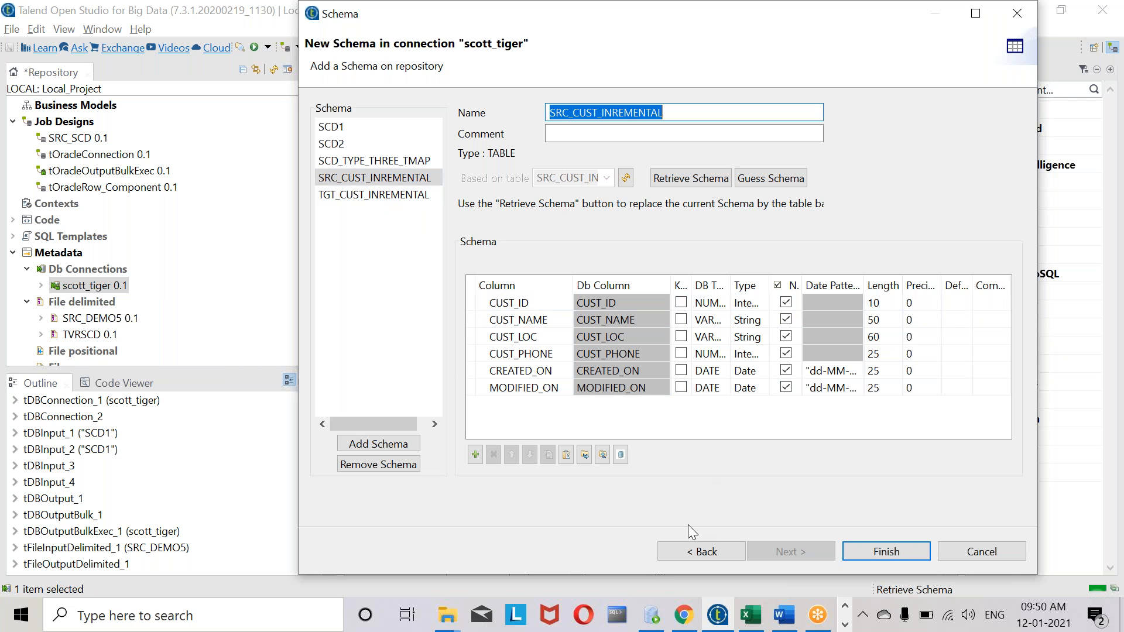
{"action": "left_click", "coordinate": [885, 553]}
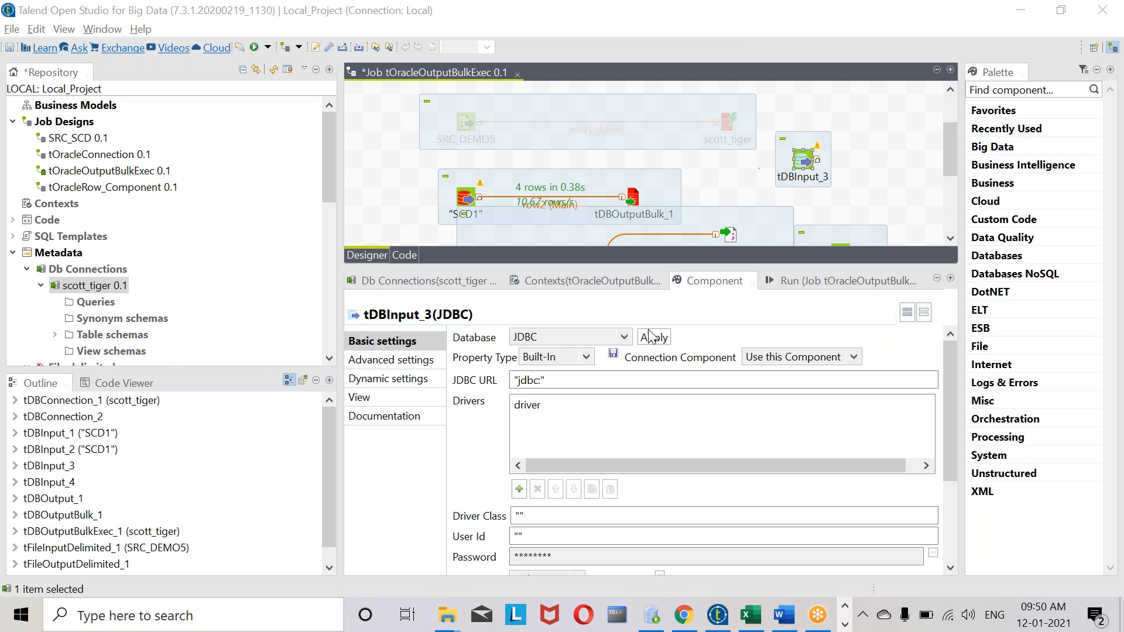
Create a new job named TVR_INCREMENTAL_OR_DELTA_LOAD under Job Designs
{"action": "left_click", "coordinate": [619, 404]}
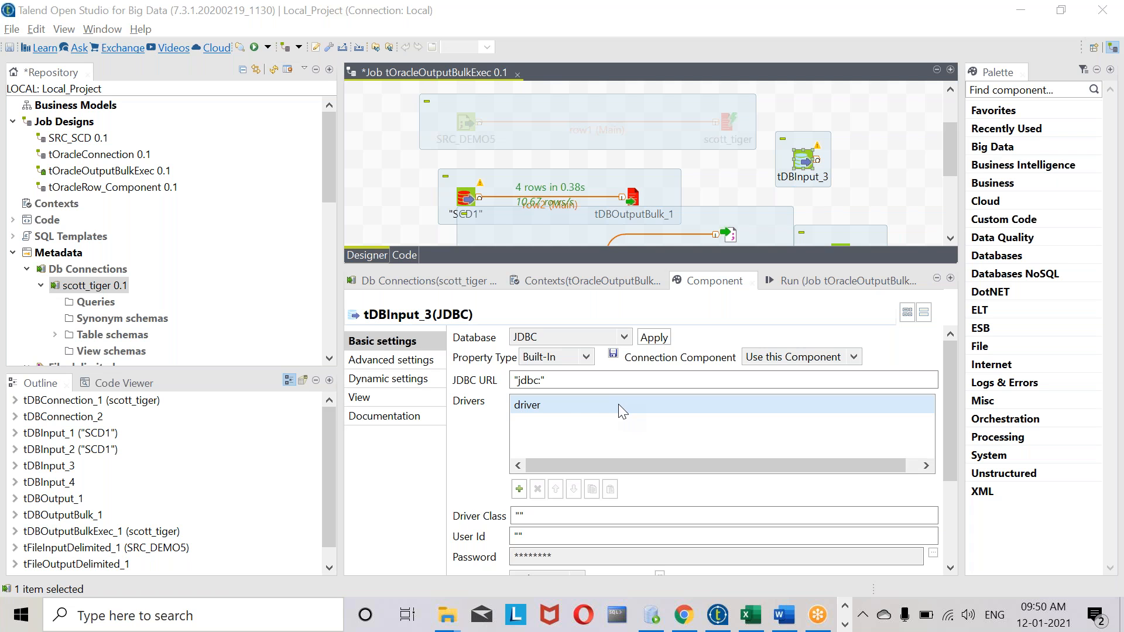
{"action": "left_click", "coordinate": [89, 125]}
{"action": "right_click", "coordinate": [89, 123]}
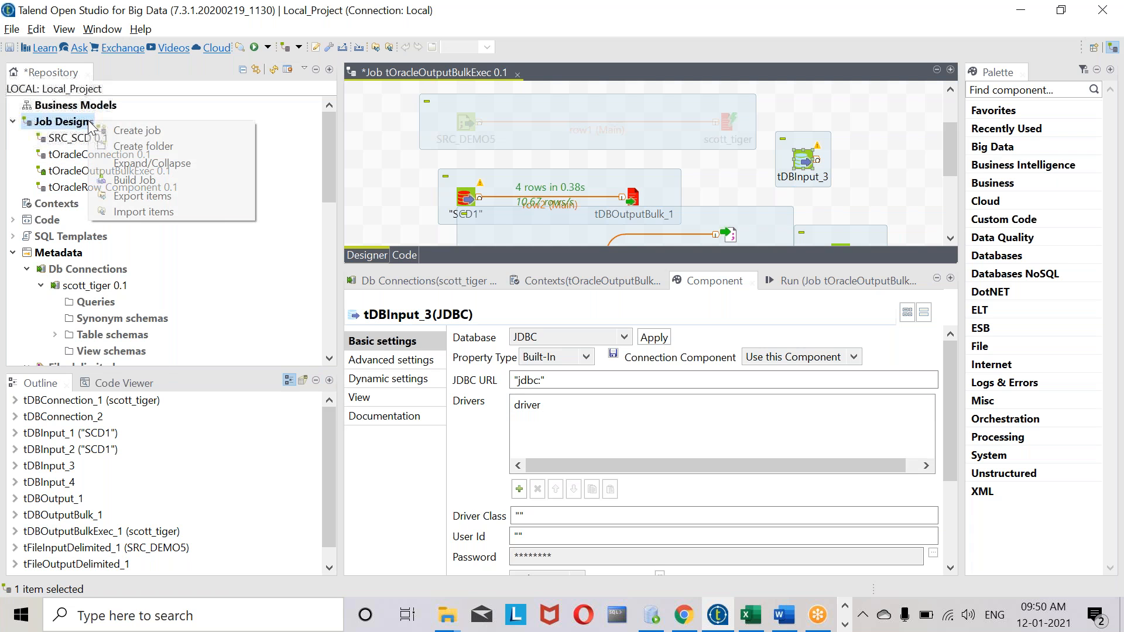
{"action": "left_click", "coordinate": [111, 131]}
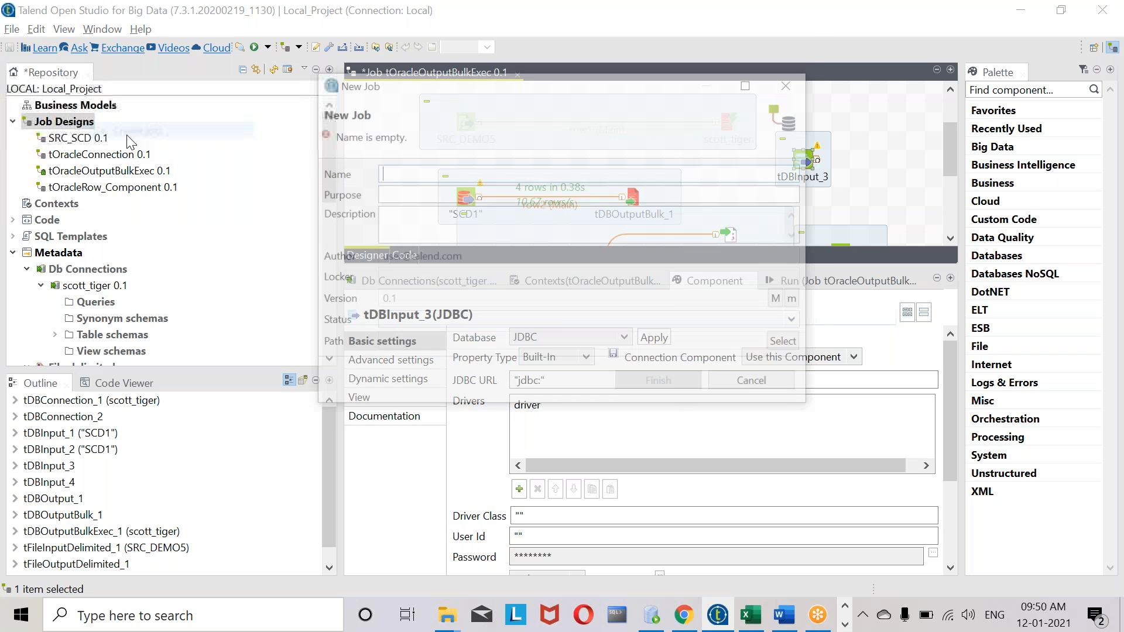
{"action": "type", "text": "TVR_INCREMENT"}
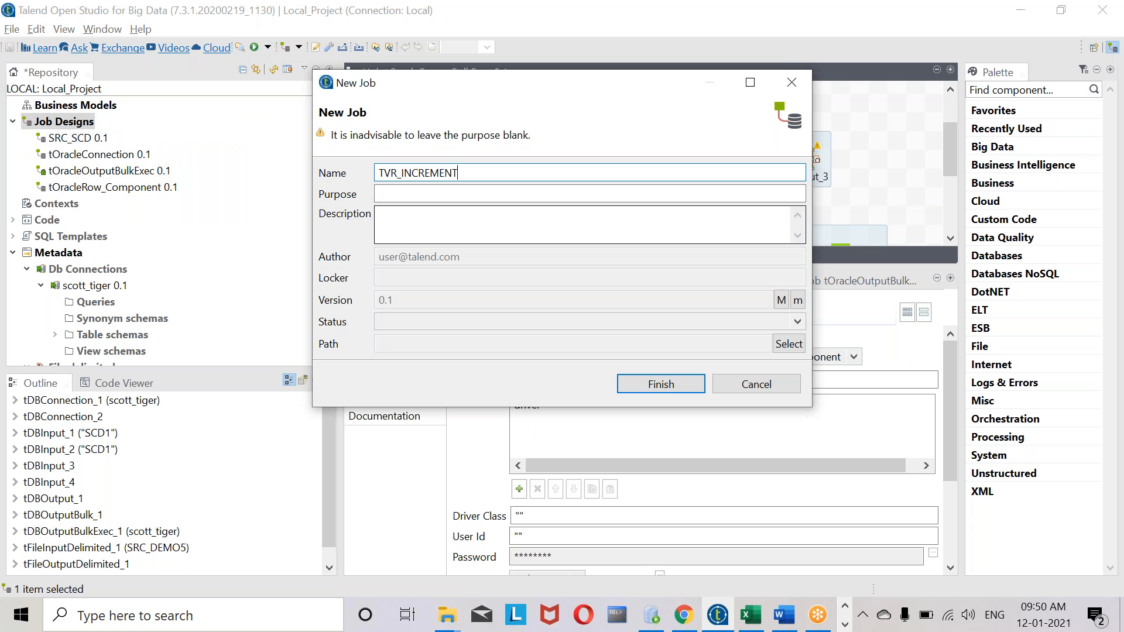
{"action": "type", "text": "AL_DELTA_L"}
{"action": "type", "text": "OAD"}
{"action": "left_click", "coordinate": [476, 172]}
{"action": "type", "text": "OR"}
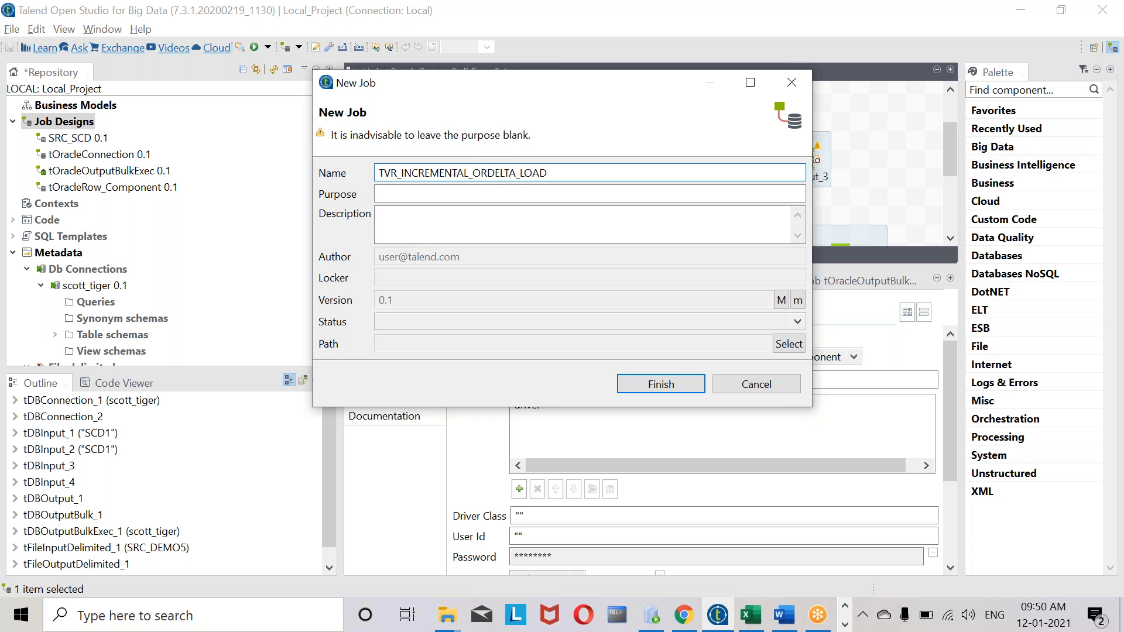
{"action": "type", "text": "_"}
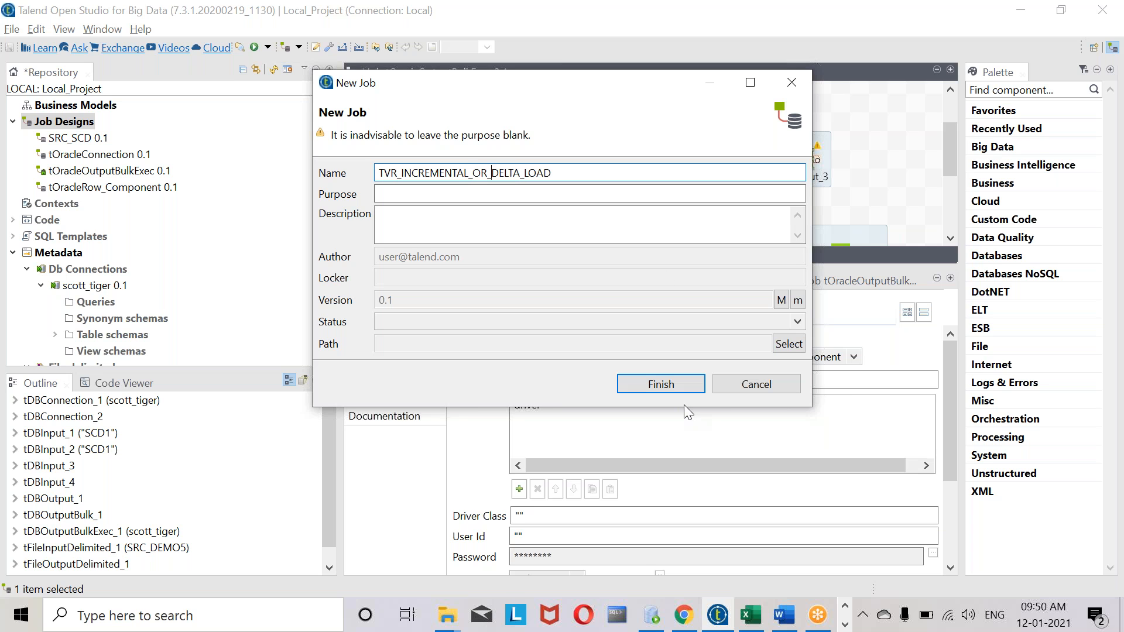
{"action": "left_click", "coordinate": [673, 391]}
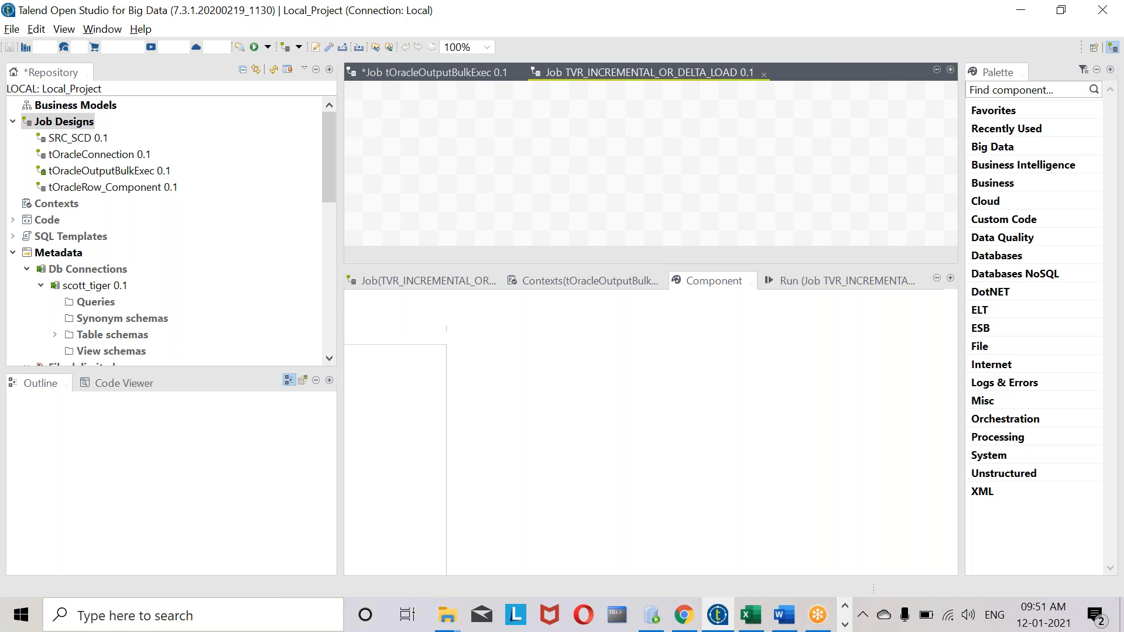
Close the tOracleOutputBulkExec job and save its changes
{"action": "left_click", "coordinate": [456, 76]}
{"action": "left_click", "coordinate": [518, 75]}
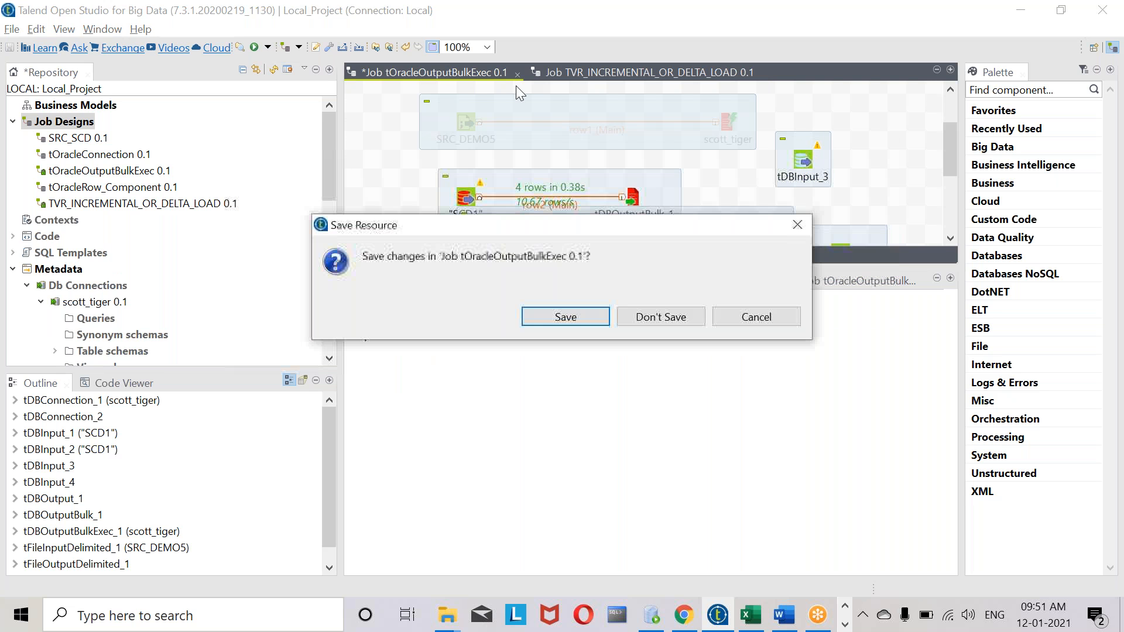
{"action": "left_click", "coordinate": [566, 317]}
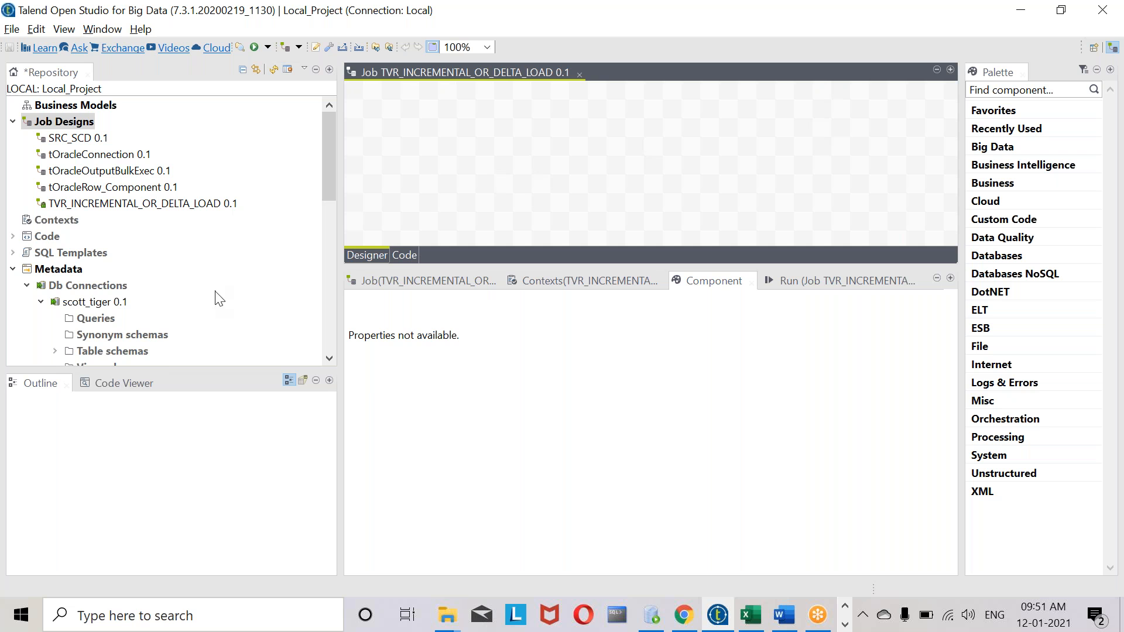
Place the scott_tiger connection on the new job's canvas as a tOracleConnection component
{"action": "left_click", "coordinate": [108, 302]}
{"action": "left_click_drag", "start_coordinate": [108, 301], "coordinate": [603, 119]}
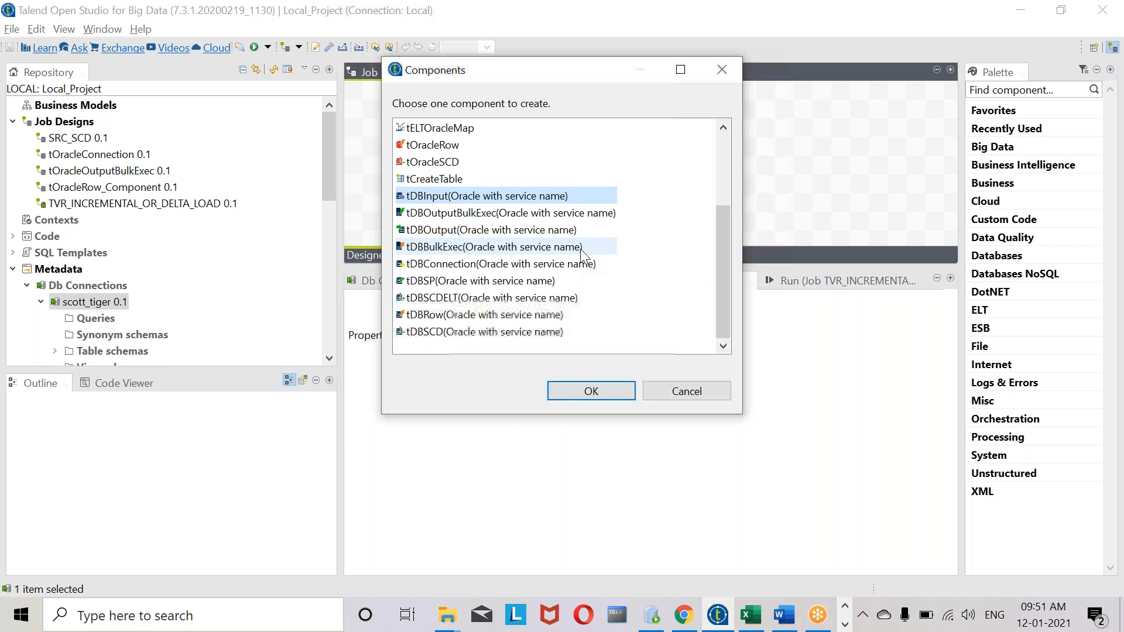
{"action": "scroll", "coordinate": [581, 248], "scroll_direction": "up", "scroll_amount": 3}
{"action": "left_click", "coordinate": [551, 196]}
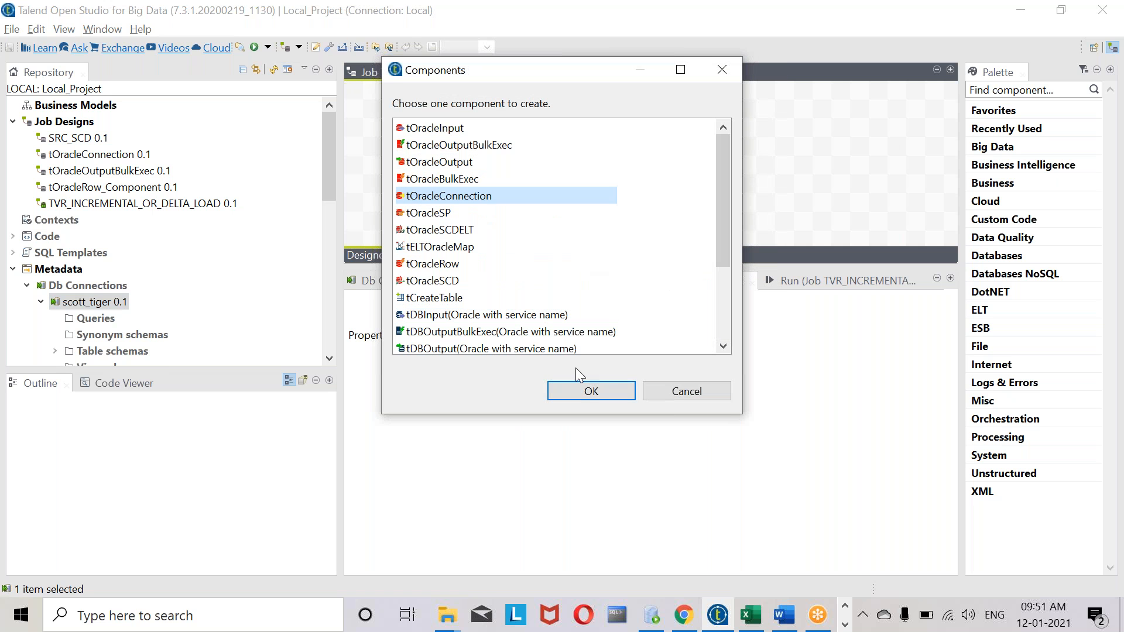
{"action": "left_click", "coordinate": [591, 391]}
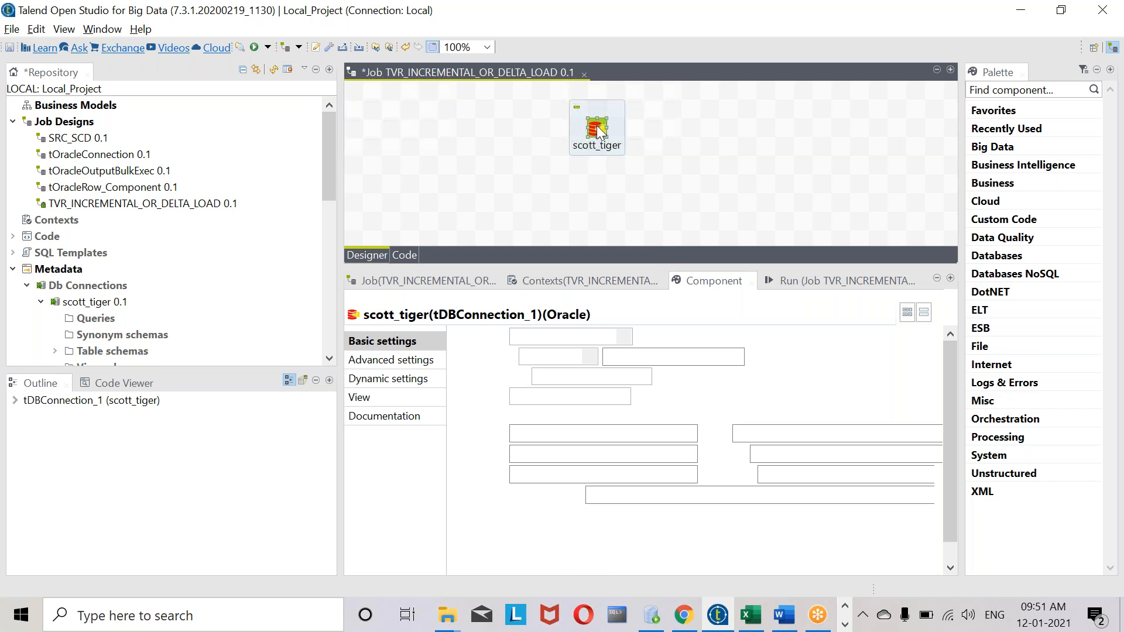
Add a tPrejob component and link it to scott_tiger with an OnComponentOk trigger
{"action": "type", "text": "t"}
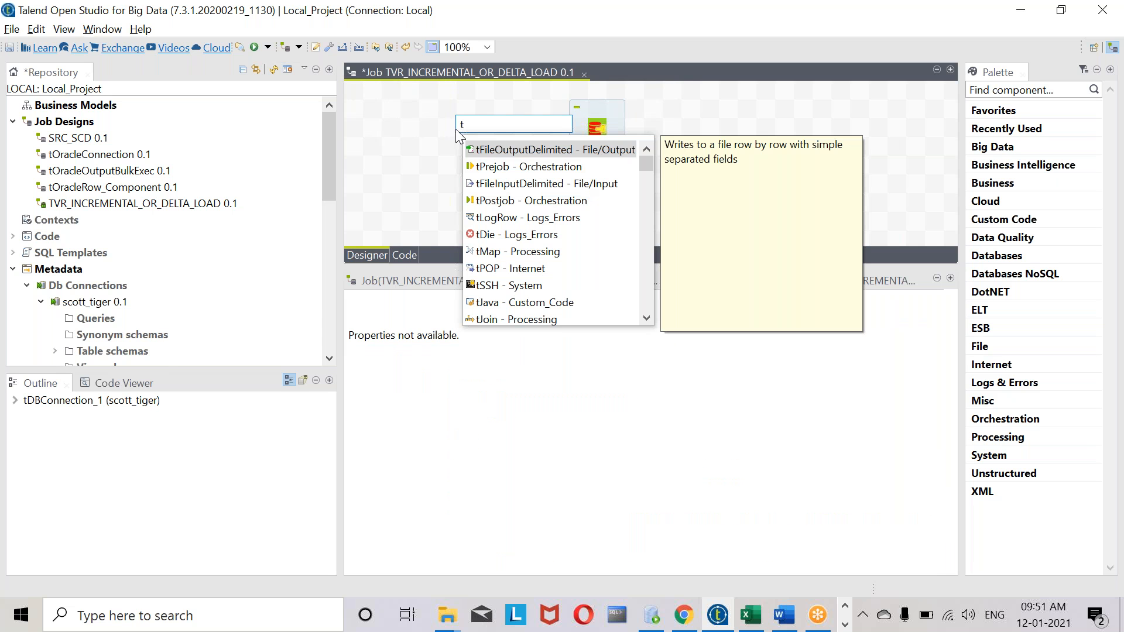
{"action": "double_click", "coordinate": [507, 170]}
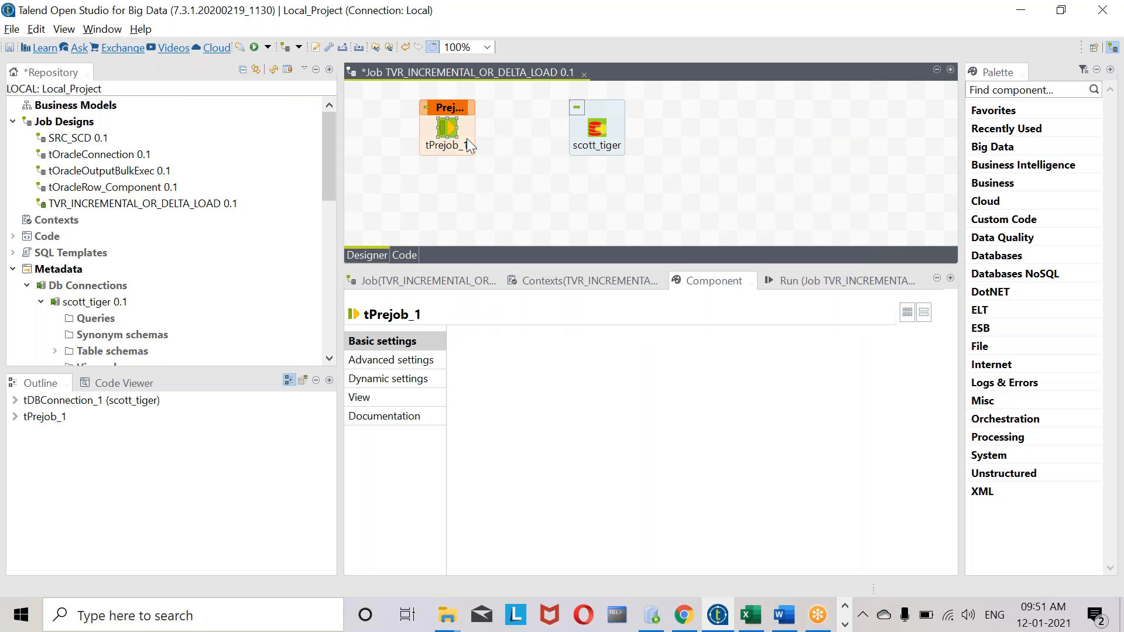
{"action": "right_click", "coordinate": [447, 129]}
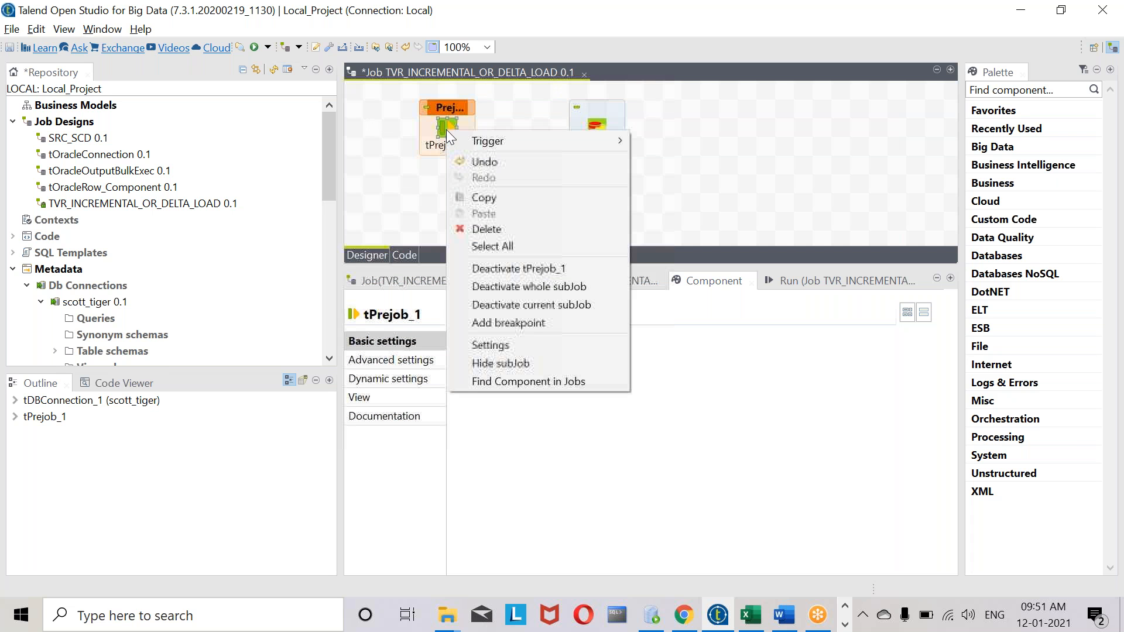
{"action": "mouse_move", "coordinate": [527, 141]}
{"action": "left_click", "coordinate": [674, 141]}
{"action": "left_click", "coordinate": [597, 127]}
Move the scott_tiger and tPrejob_1 components up so they line up in one row on the canvas
{"action": "left_click_drag", "start_coordinate": [597, 127], "coordinate": [578, 109]}
{"action": "left_click_drag", "start_coordinate": [439, 132], "coordinate": [419, 114]}
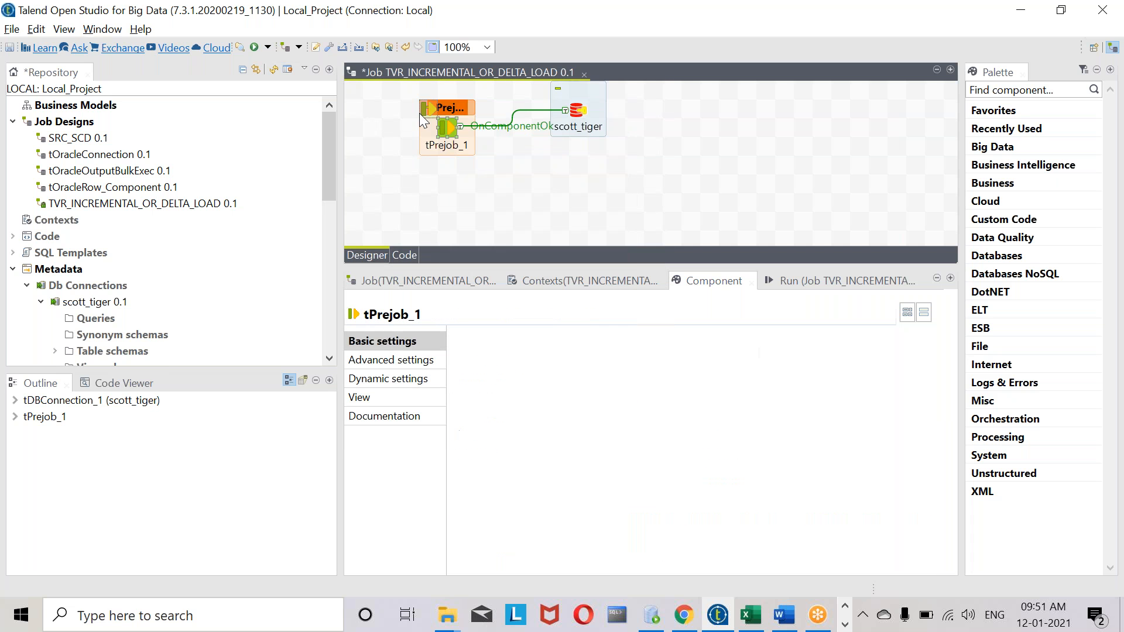
{"action": "left_click", "coordinate": [577, 110]}
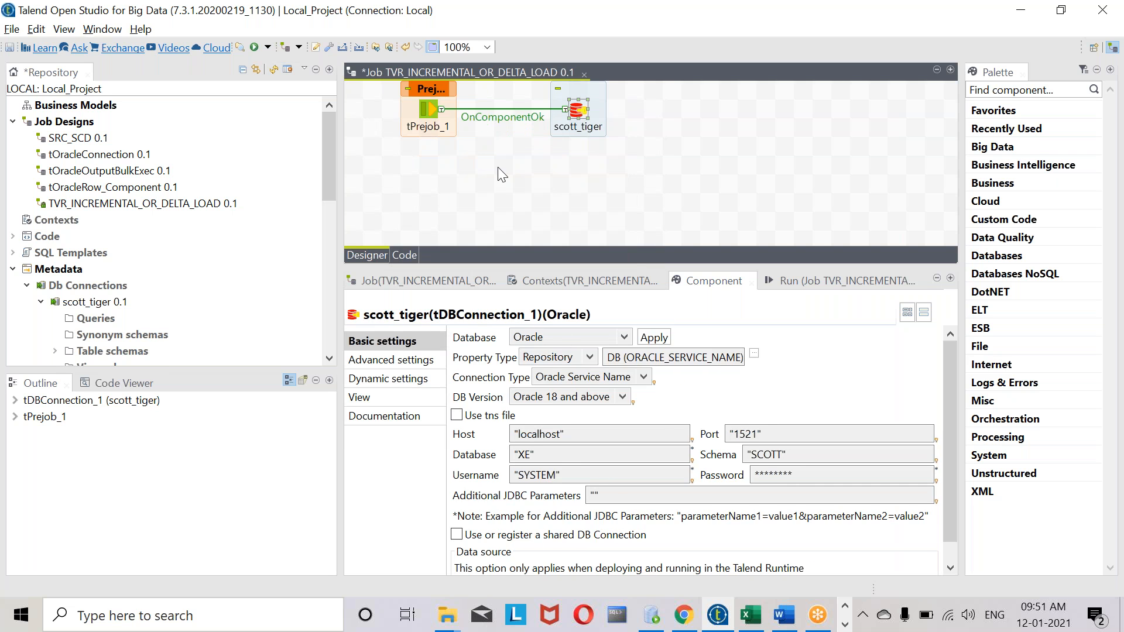
{"action": "left_click", "coordinate": [501, 174]}
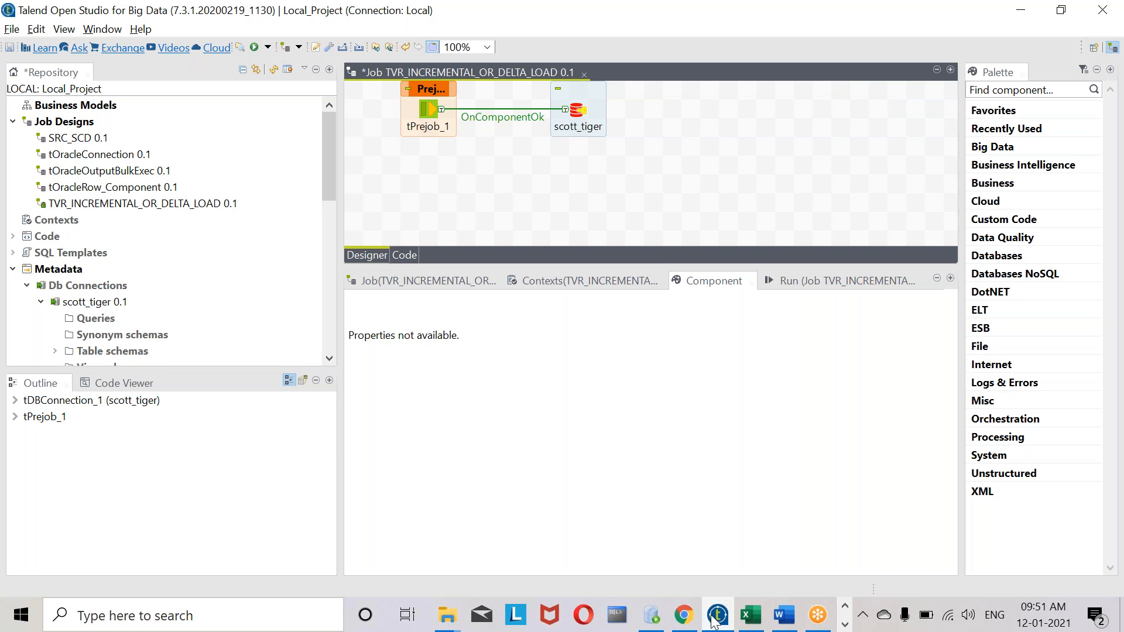
Switch to SQL Developer and run the SELECT query on TGT_CUST_INREMENTAL to check the target table's rows
{"action": "left_click", "coordinate": [654, 616]}
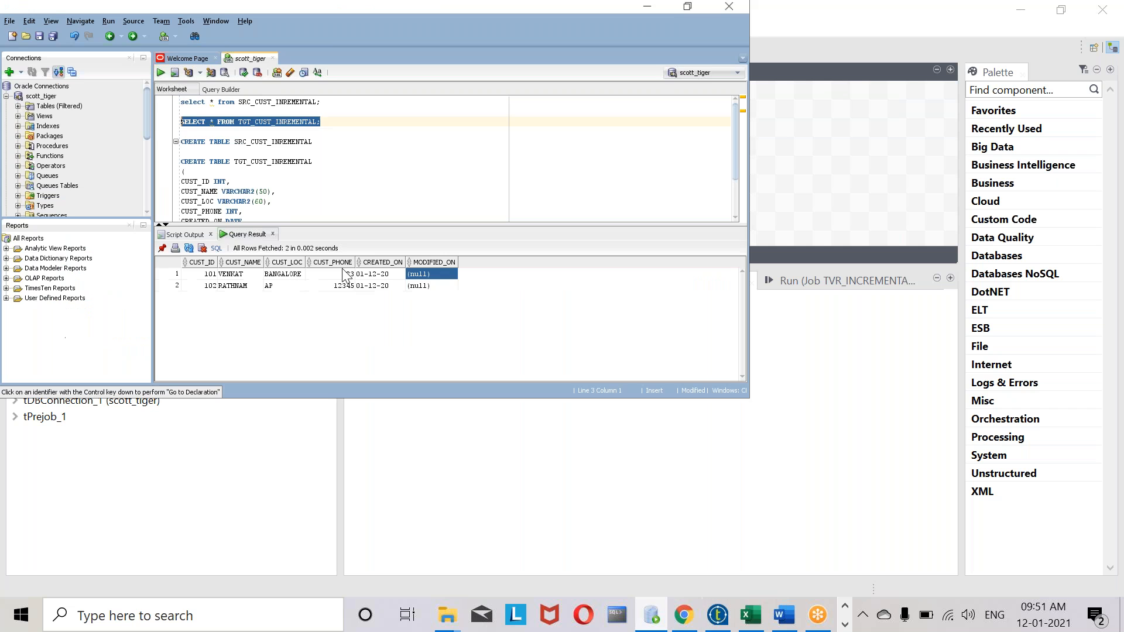
{"action": "left_click", "coordinate": [348, 169]}
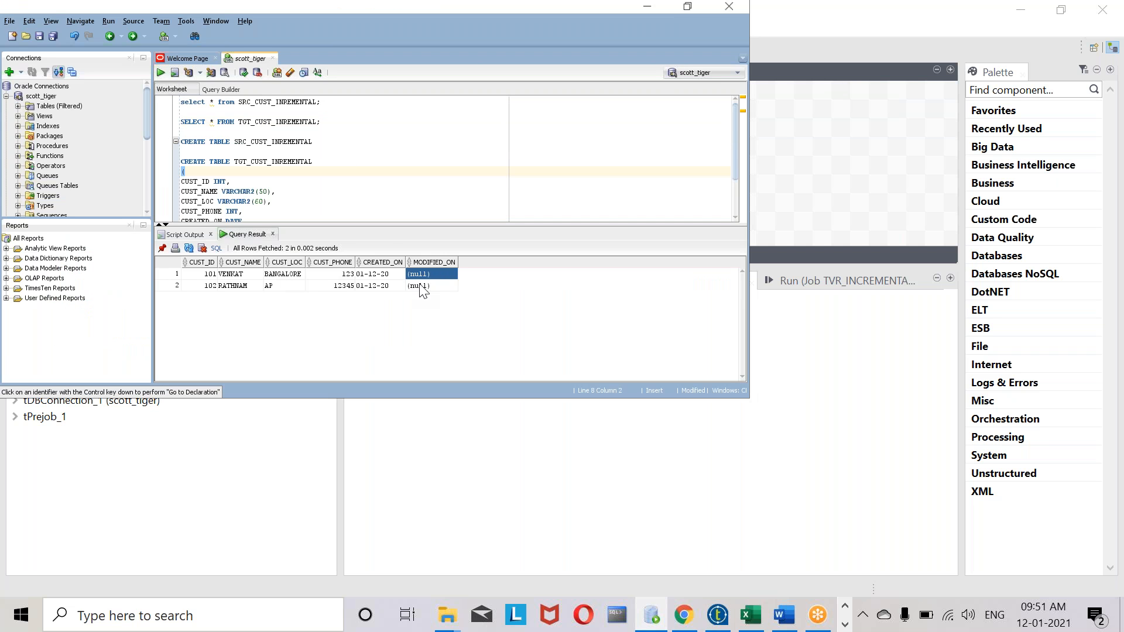
{"action": "left_click_drag", "start_coordinate": [322, 121], "coordinate": [177, 121]}
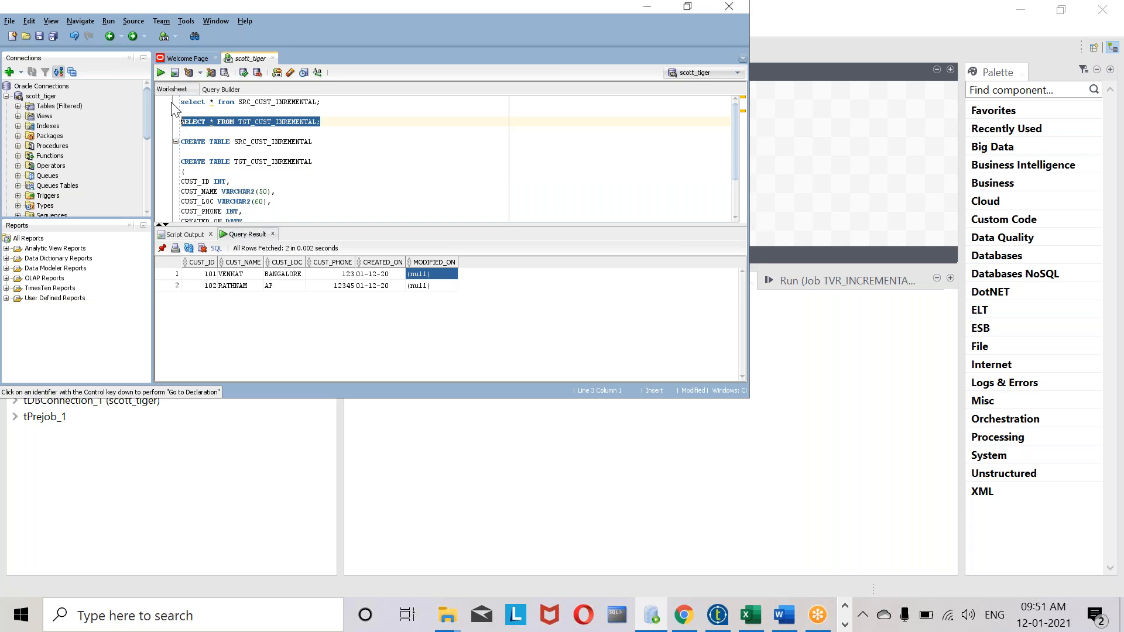
{"action": "left_click", "coordinate": [162, 74]}
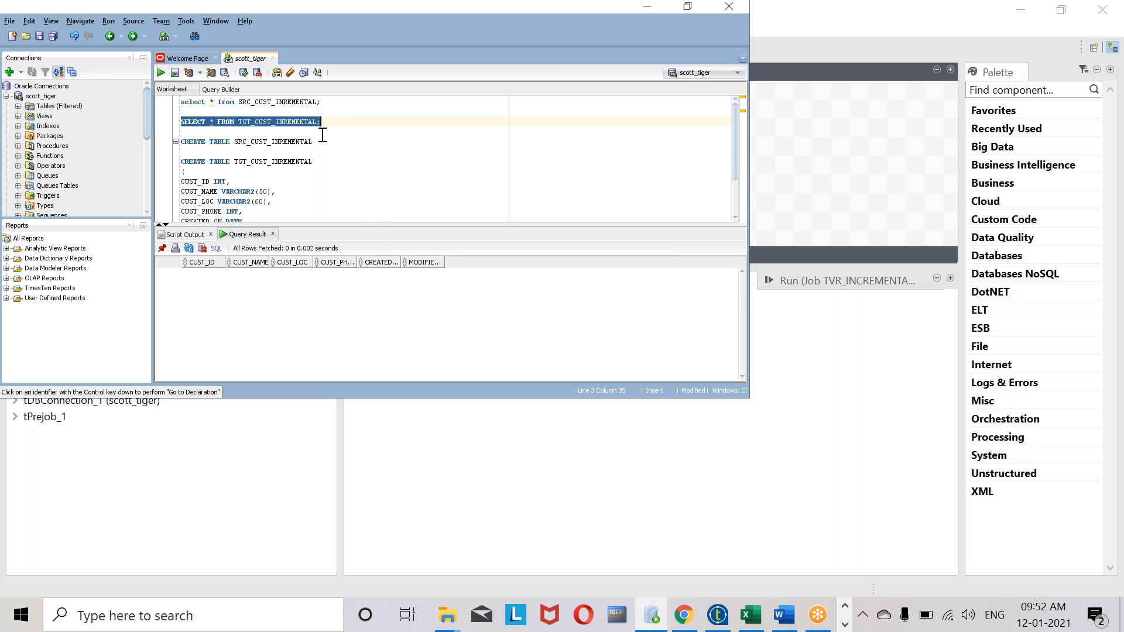
Duplicate the SELECT query on TGT_CUST_INREMENTAL below the original in the worksheet
{"action": "left_click", "coordinate": [337, 123]}
{"action": "key", "text": "Return"}
{"action": "key", "text": "Return"}
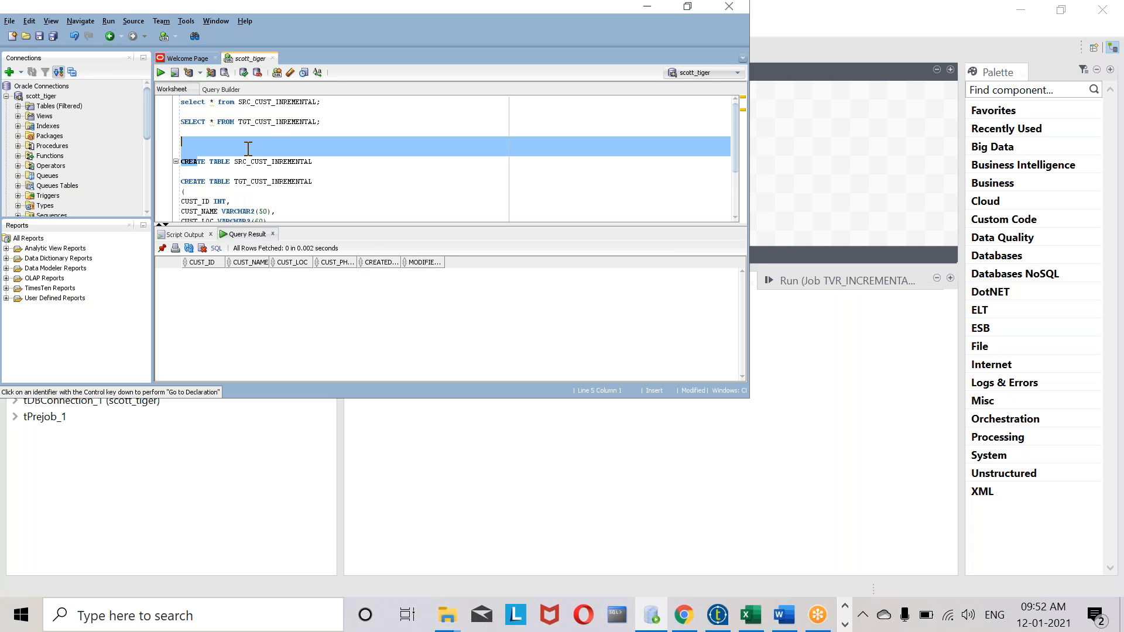
{"action": "left_click", "coordinate": [213, 124]}
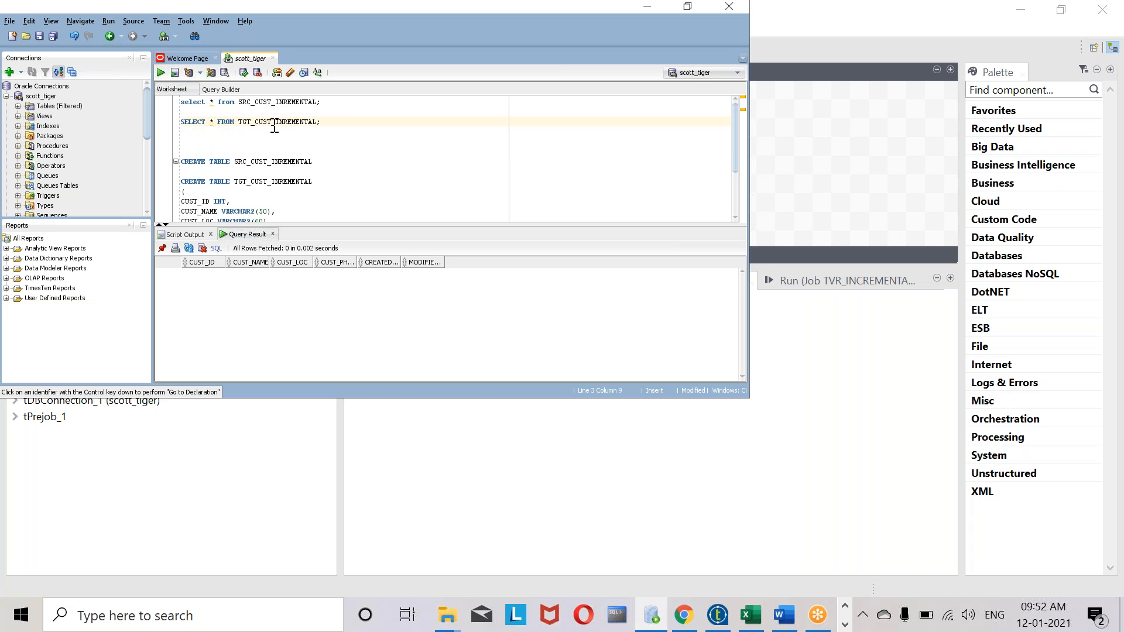
{"action": "left_click_drag", "start_coordinate": [328, 121], "coordinate": [178, 120]}
{"action": "key", "text": "ctrl+c"}
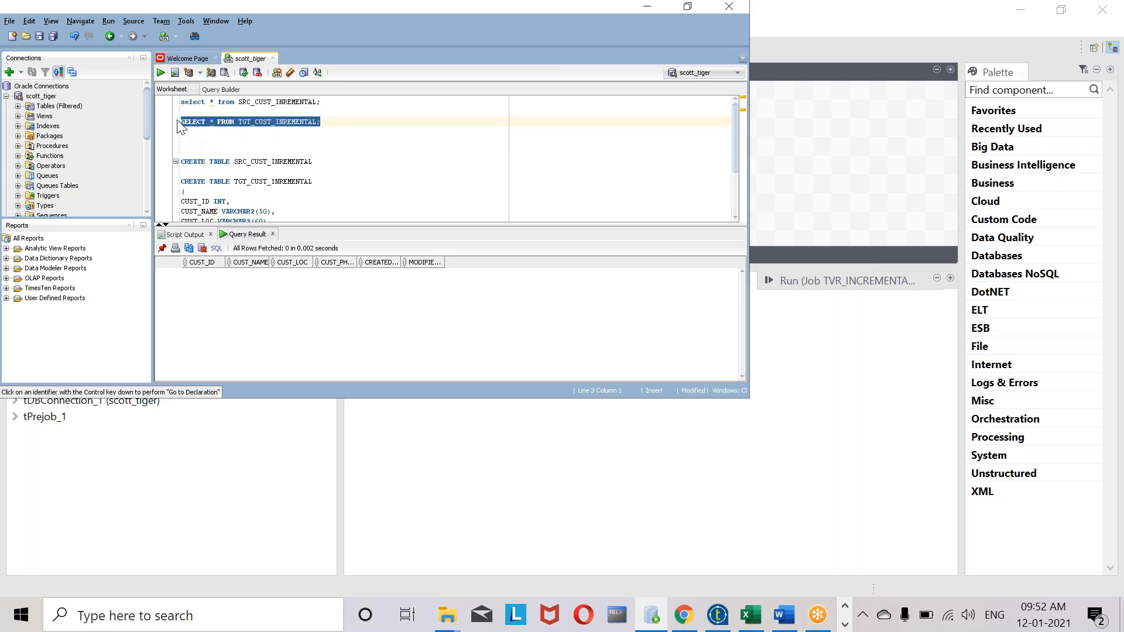
{"action": "left_click", "coordinate": [345, 124]}
{"action": "key", "text": "Return"}
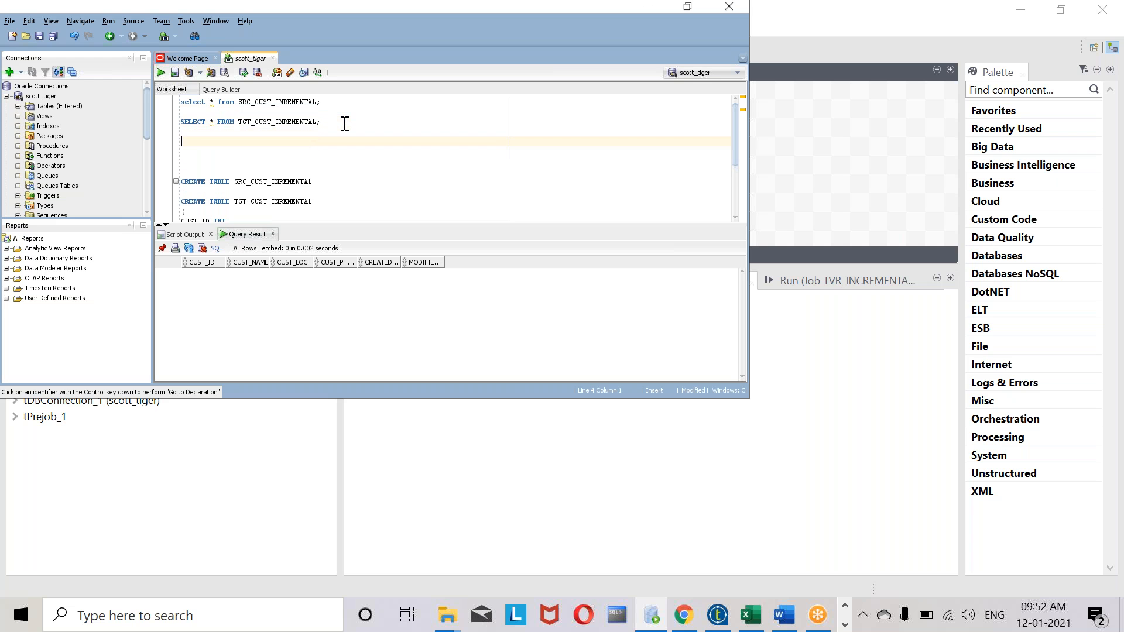
{"action": "key", "text": "ctrl+v"}
Replace the asterisk in the copied query with max(CREATED_ON)
{"action": "left_click", "coordinate": [211, 142]}
{"action": "key", "text": "Delete"}
{"action": "type", "text": "max("}
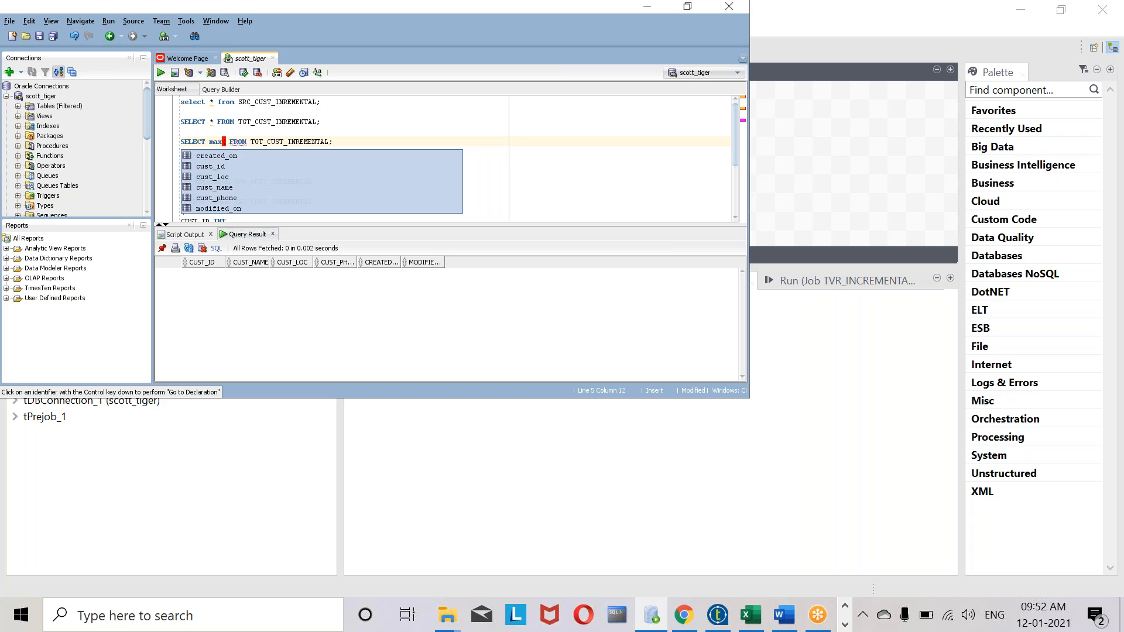
{"action": "type", "text": "create"}
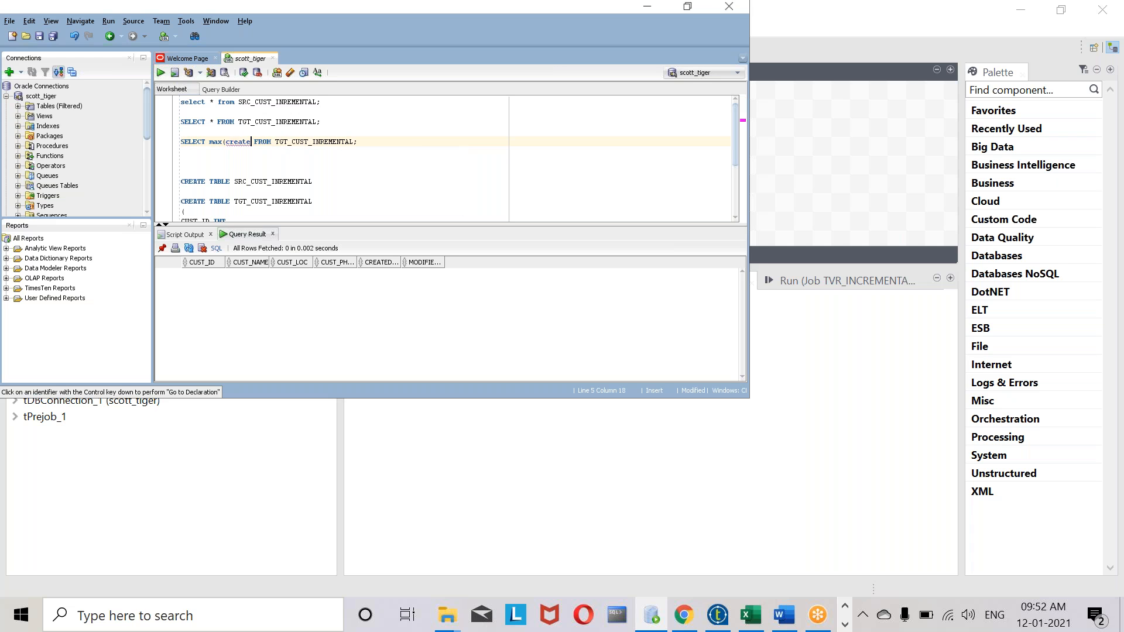
{"action": "key", "text": "BackSpace"}
{"action": "key", "text": "BackSpace"}
{"action": "key", "text": "BackSpace"}
{"action": "key", "text": "BackSpace"}
{"action": "key", "text": "BackSpace"}
{"action": "key", "text": "BackSpace"}
{"action": "type", "text": "CREATED_ON)"}
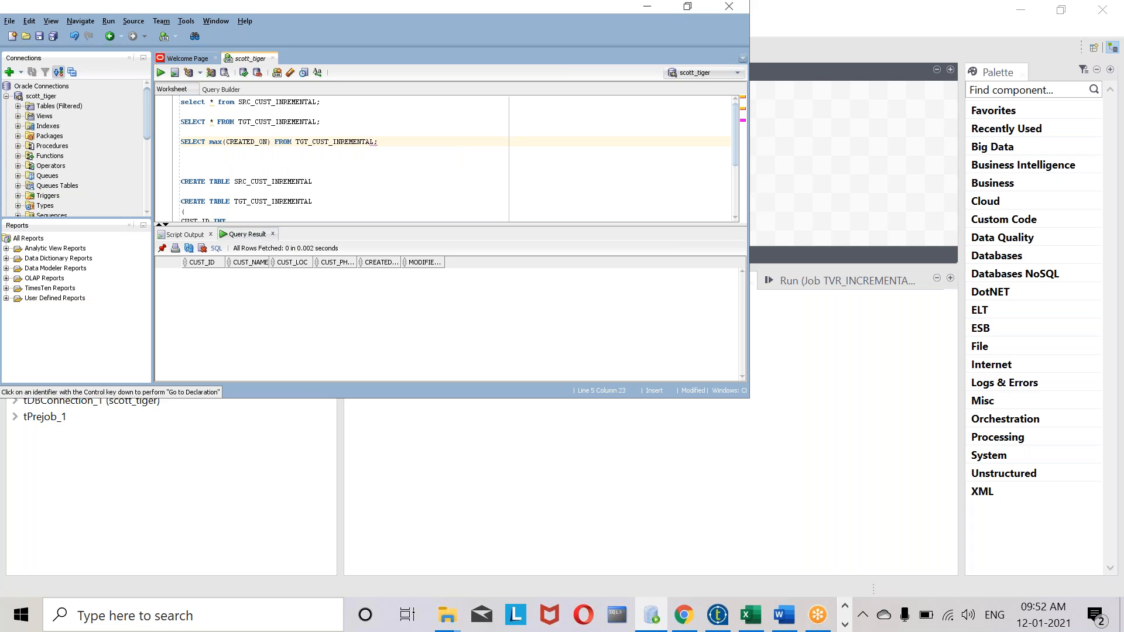
Add the AS keyword and a CREATED_ON alias after max(CREATED_ON) in the query
{"action": "type", "text": " AS"}
{"action": "double_click", "coordinate": [249, 142]}
{"action": "key", "text": "ctrl+c"}
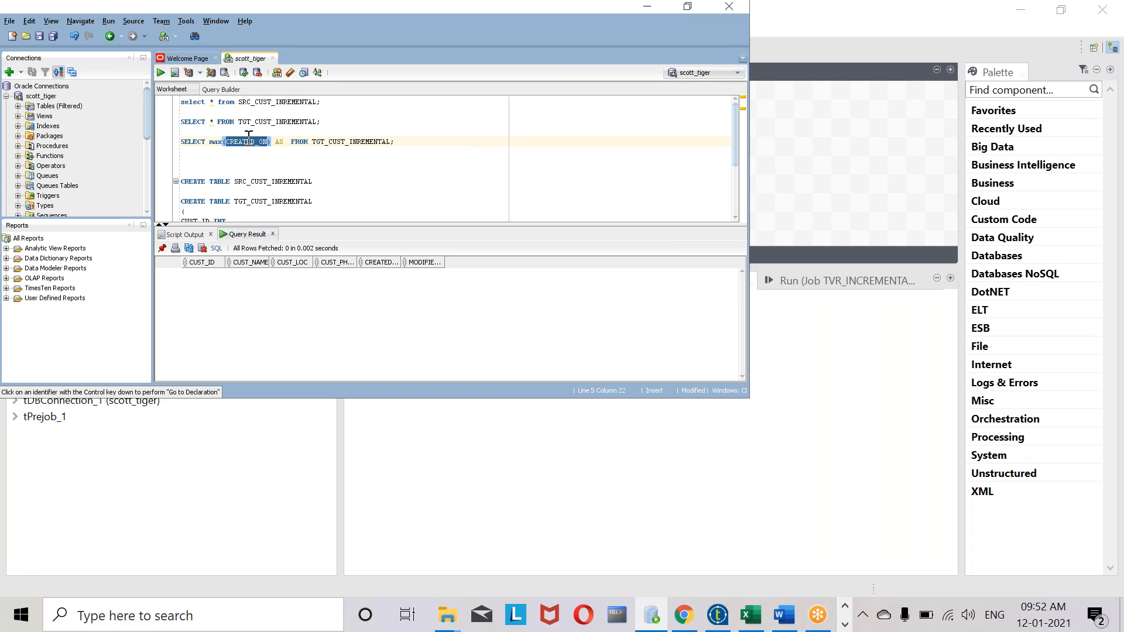
{"action": "left_click", "coordinate": [277, 140]}
{"action": "key", "text": "ctrl+v"}
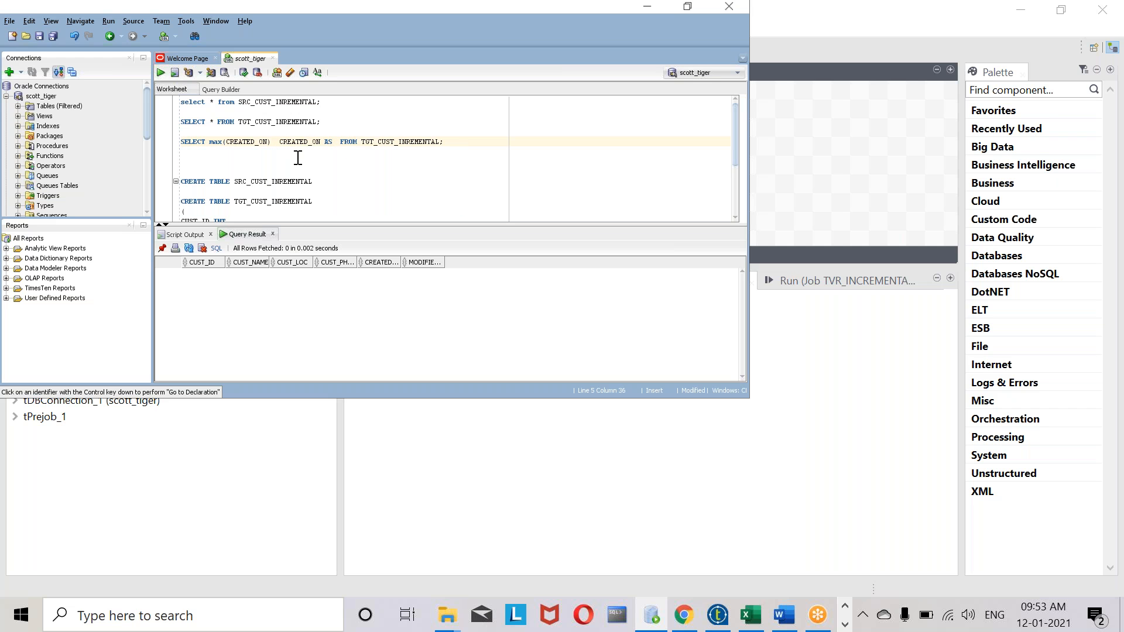
Add MAX(MODIFIED_ON) as a second query column and put AS before the CREATED_ON alias
{"action": "type", "text": ",MAX("}
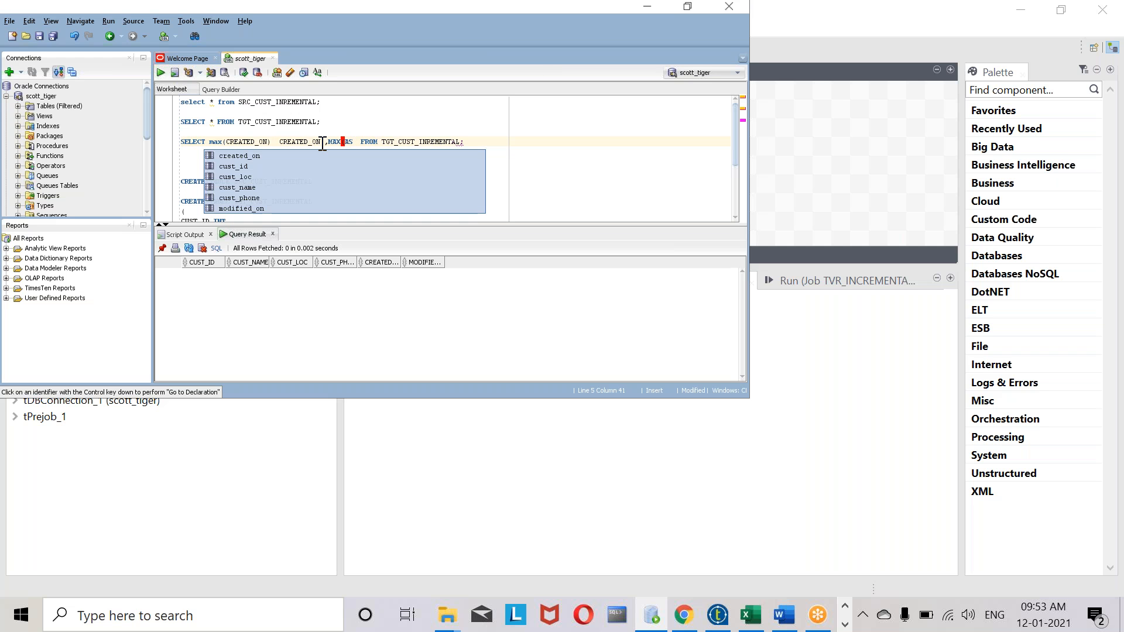
{"action": "type", "text": "MODIFIED"}
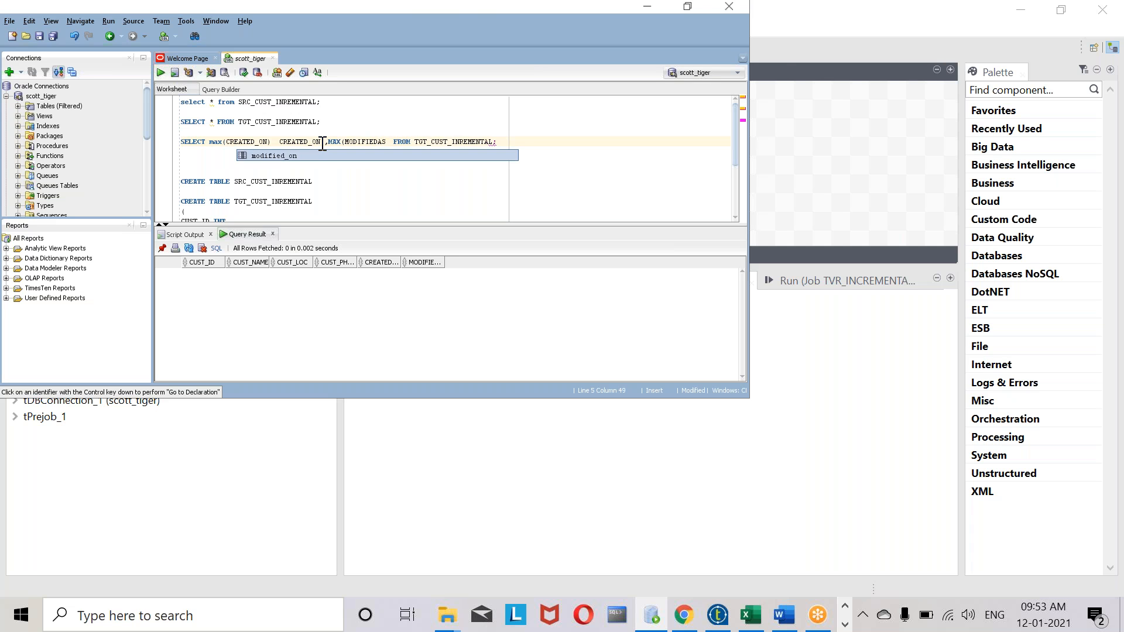
{"action": "type", "text": "_ON)"}
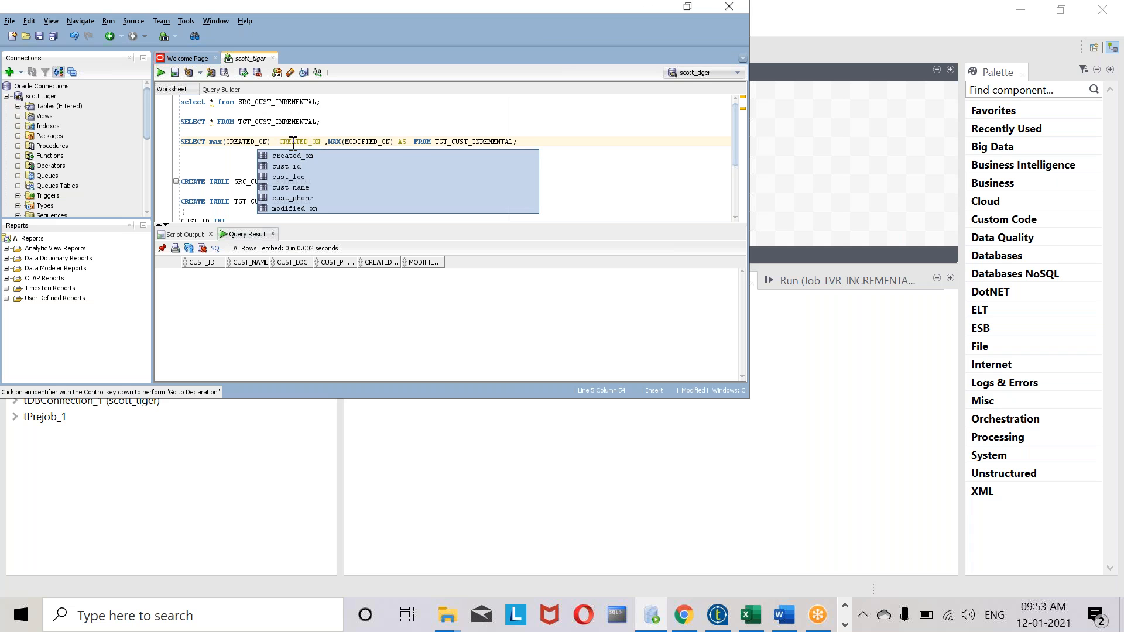
{"action": "left_click", "coordinate": [280, 141]}
{"action": "type", "text": "AS"}
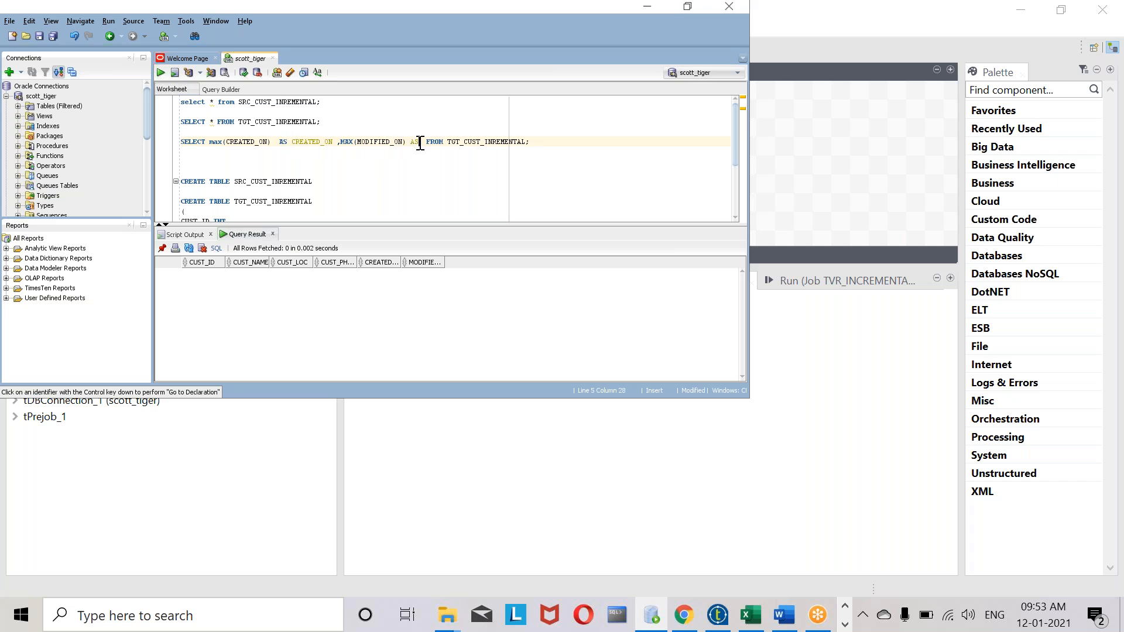
Give the second column the alias MODIFIED_ON and run the completed max-date query
{"action": "double_click", "coordinate": [378, 147]}
{"action": "key", "text": "ctrl+c"}
{"action": "left_click", "coordinate": [423, 142]}
{"action": "key", "text": "ctrl+v"}
{"action": "left_click_drag", "start_coordinate": [597, 141], "coordinate": [149, 138]}
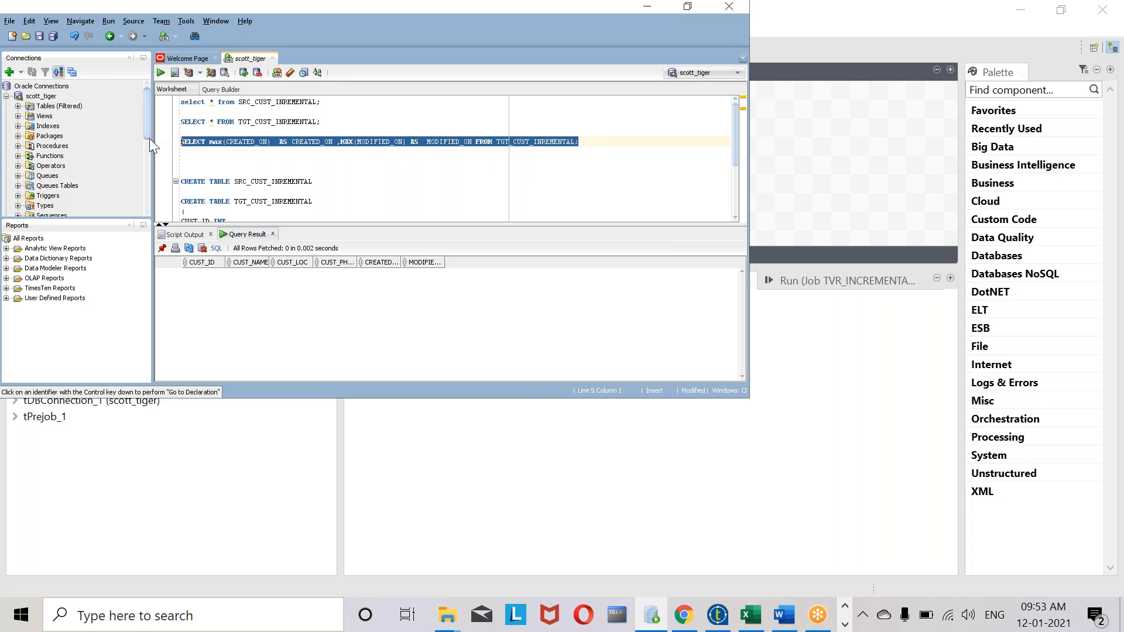
{"action": "left_click", "coordinate": [161, 72]}
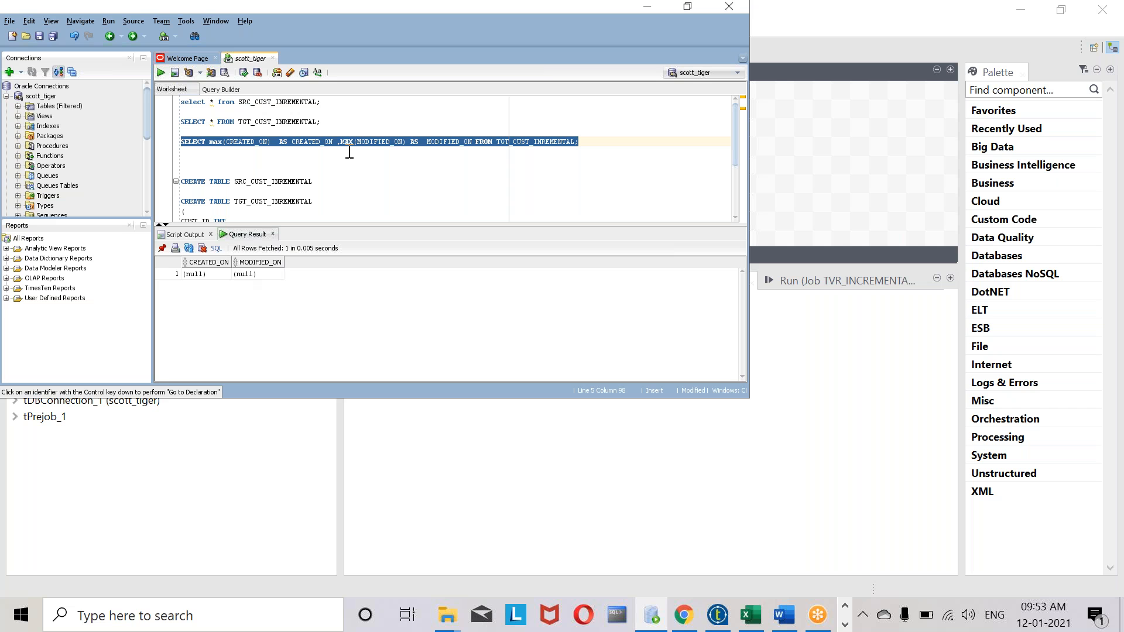
Switch to Talend and place the TGT_CUST_INREMENTAL table on the canvas as a tOracleInput, with a tJavaRow component beside it
{"action": "left_click", "coordinate": [724, 615]}
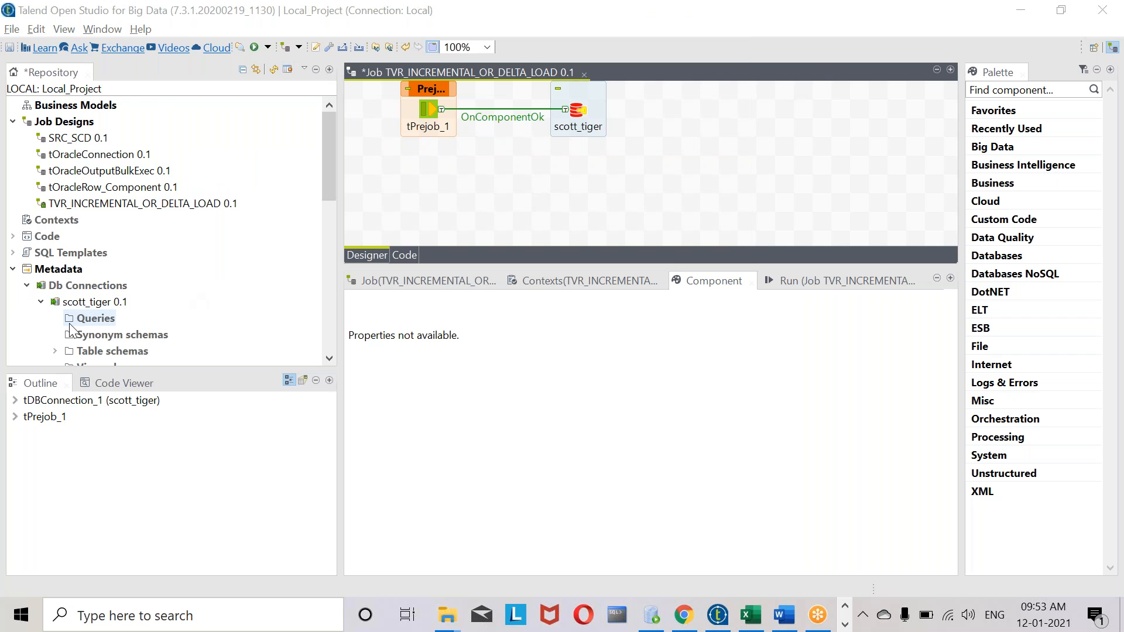
{"action": "scroll", "coordinate": [111, 351], "scroll_direction": "down", "scroll_amount": 1}
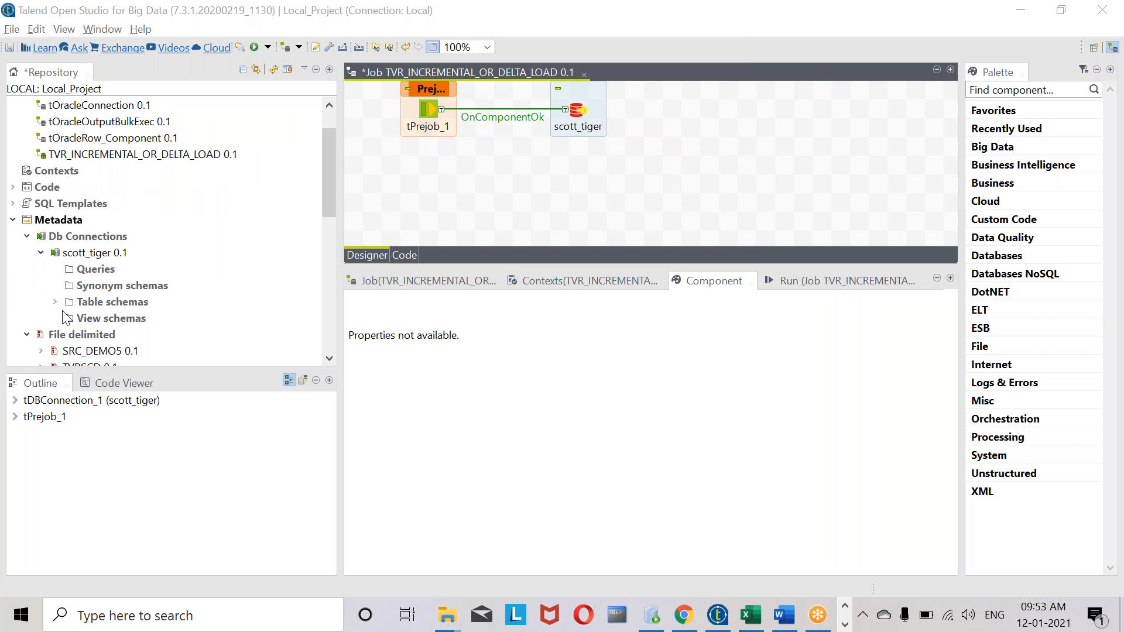
{"action": "left_click", "coordinate": [55, 302]}
{"action": "left_click_drag", "start_coordinate": [129, 351], "coordinate": [728, 143]}
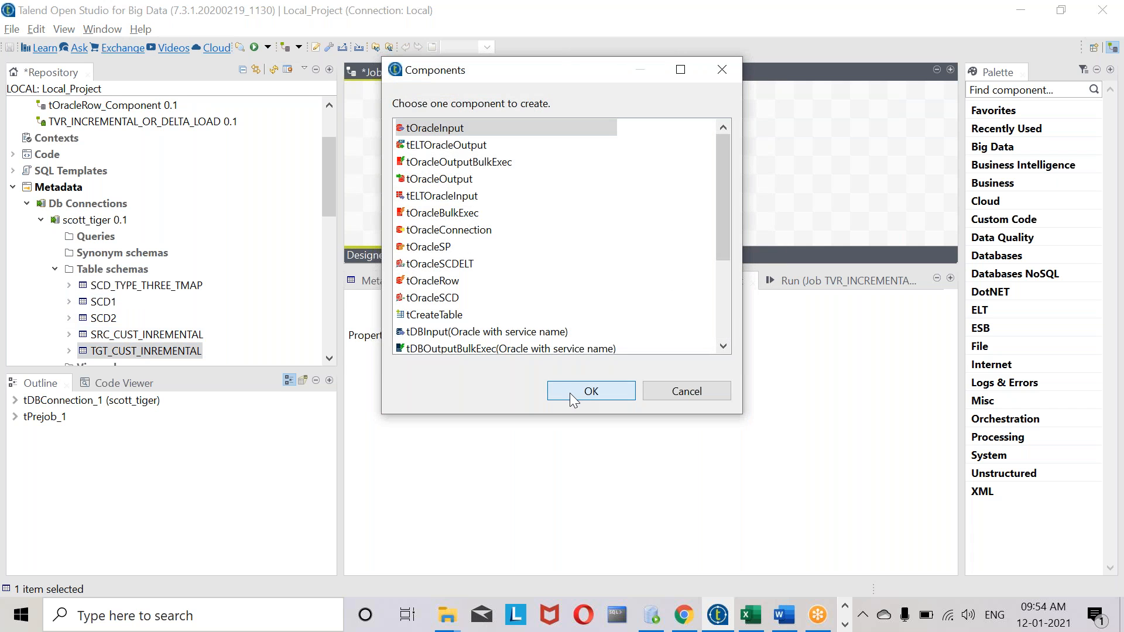
{"action": "left_click", "coordinate": [571, 392]}
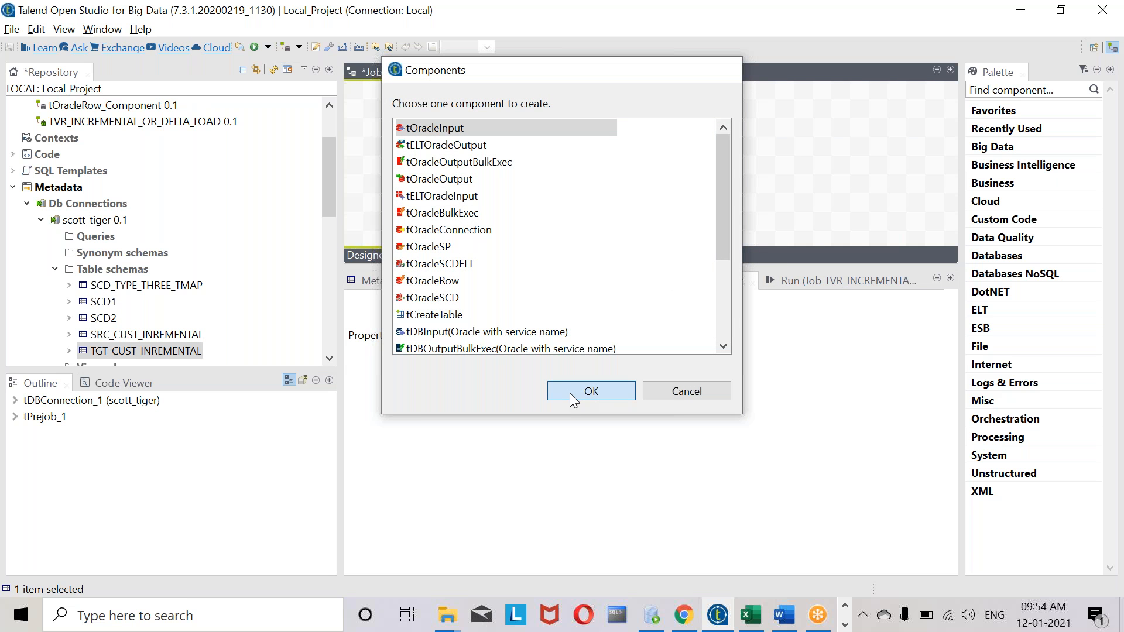
{"action": "type", "text": "TJ"}
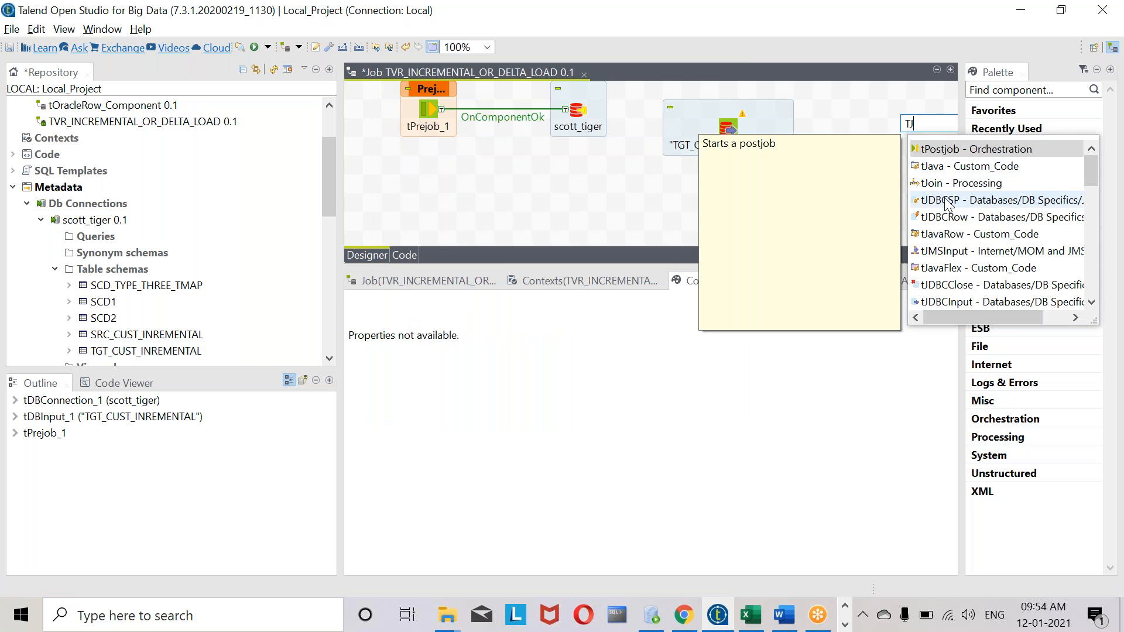
{"action": "double_click", "coordinate": [960, 234]}
Link scott_tiger to the TGT_CUST_INREMENTAL input with an OnSubjobOk trigger
{"action": "left_click", "coordinate": [583, 115]}
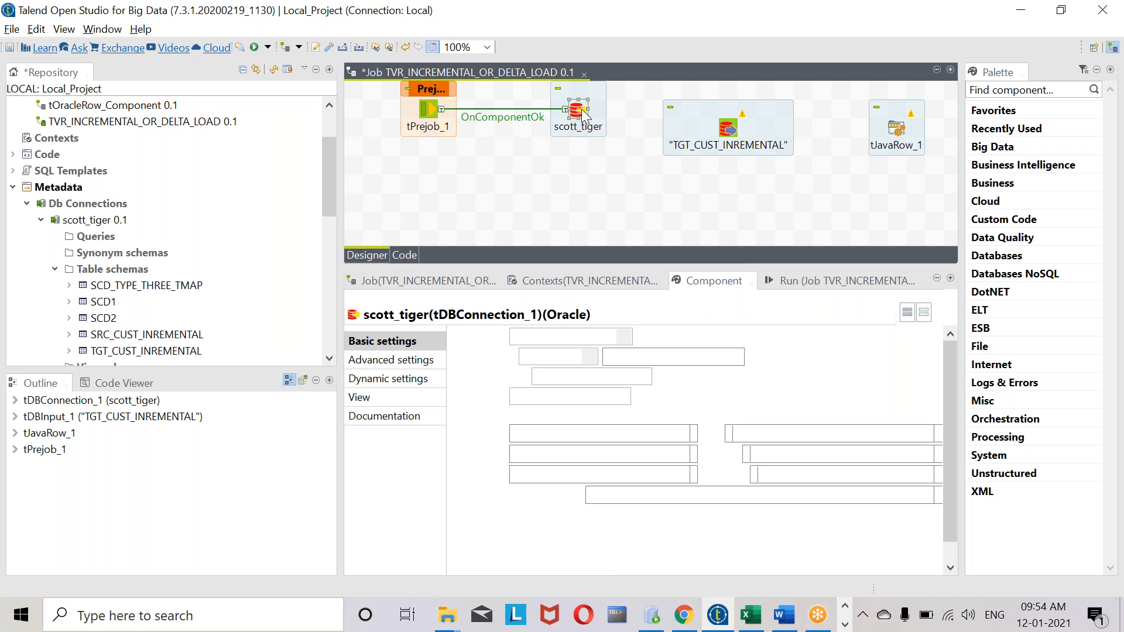
{"action": "right_click", "coordinate": [584, 115]}
{"action": "mouse_move", "coordinate": [662, 125]}
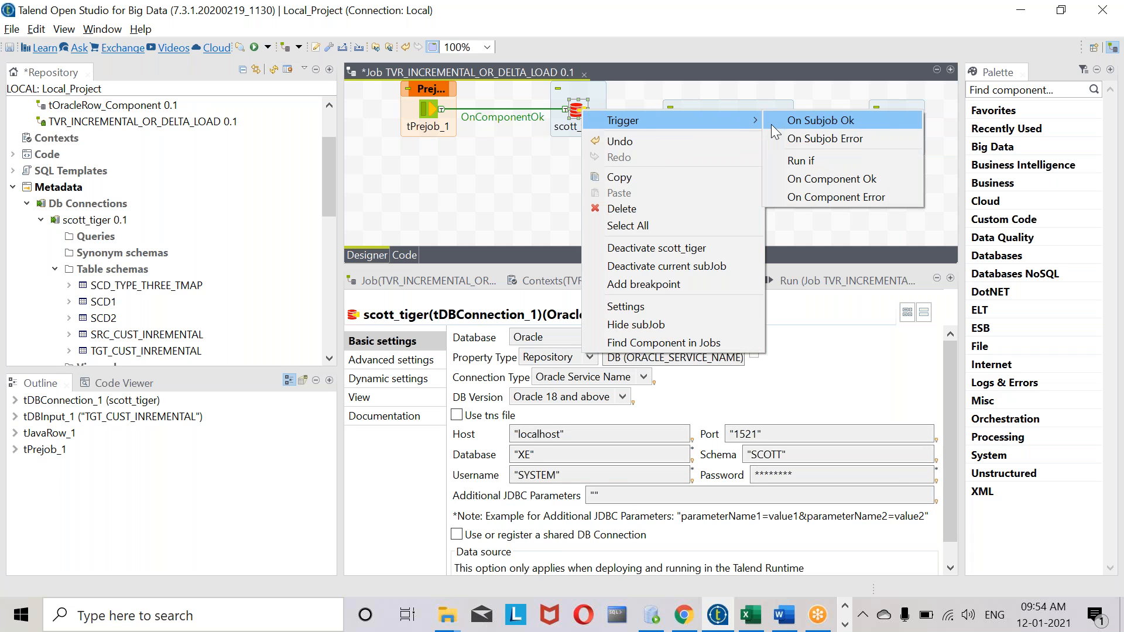
{"action": "left_click", "coordinate": [771, 124]}
{"action": "left_click", "coordinate": [727, 128]}
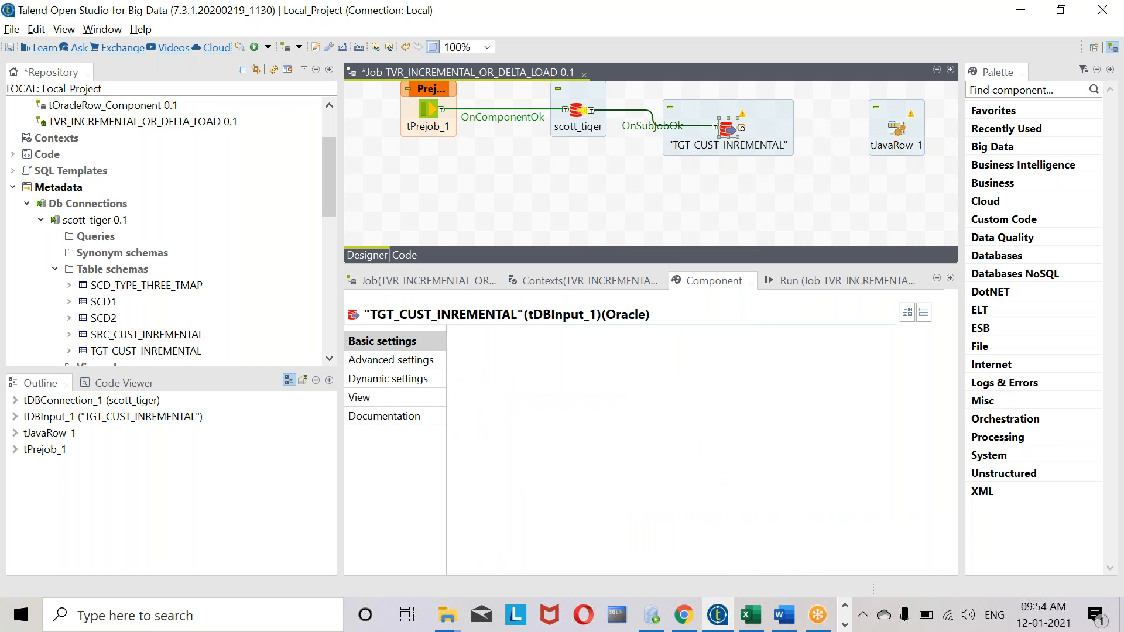
Connect the TGT_CUST_INREMENTAL input to tJavaRow_1 with a Main row
{"action": "right_click", "coordinate": [727, 127]}
{"action": "mouse_move", "coordinate": [804, 138]}
{"action": "left_click", "coordinate": [979, 143]}
{"action": "left_click", "coordinate": [900, 129]}
Place the SRC_CUST_INREMENTAL table below the first subjob as a tOracleInput component
{"action": "left_click_drag", "start_coordinate": [148, 333], "coordinate": [581, 198]}
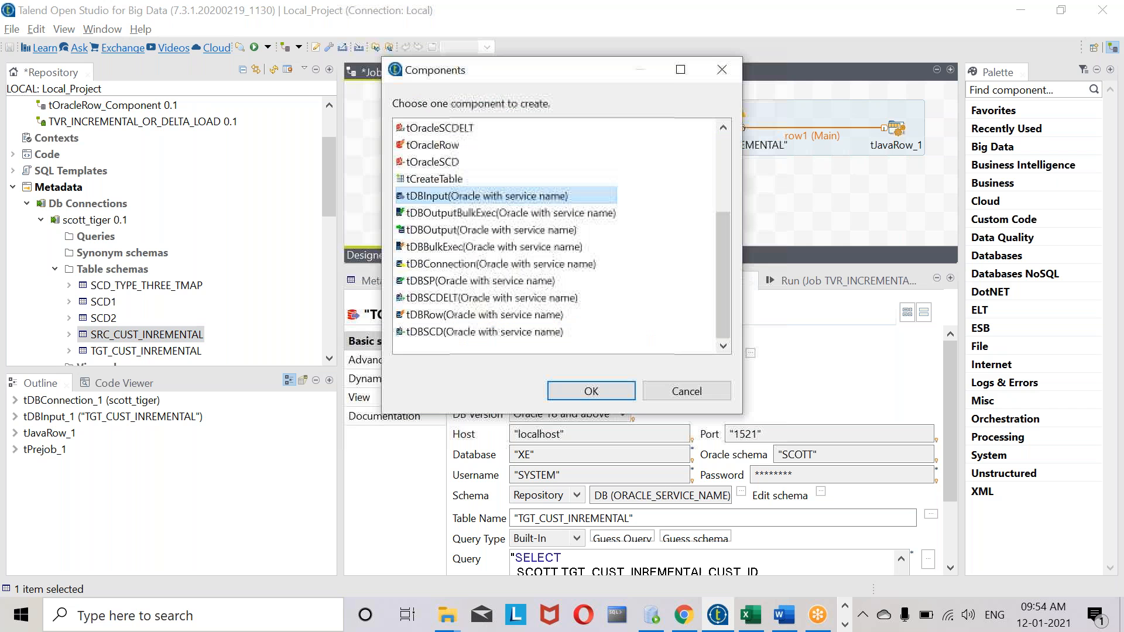
{"action": "scroll", "coordinate": [432, 127], "scroll_direction": "up", "scroll_amount": 3}
{"action": "left_click", "coordinate": [432, 128]}
{"action": "left_click", "coordinate": [591, 391]}
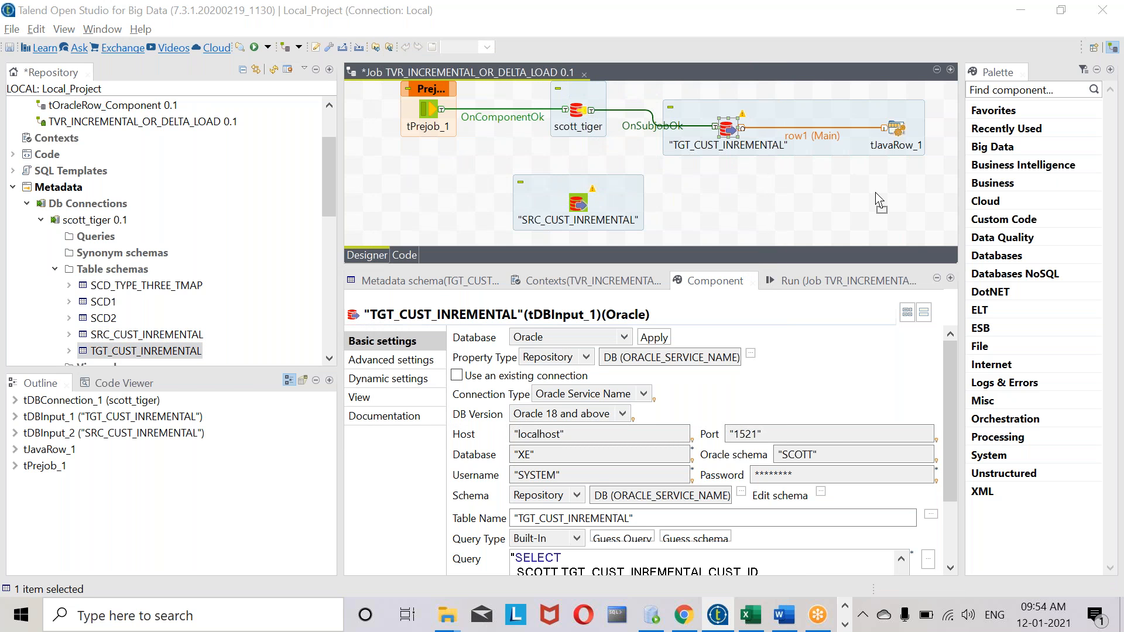
Place the TGT_CUST_INREMENTAL table as a tOracleOutput component and connect the SRC_CUST_INREMENTAL input to it with a Main row
{"action": "left_click_drag", "start_coordinate": [878, 202], "coordinate": [879, 202]}
{"action": "scroll", "coordinate": [445, 234], "scroll_direction": "up", "scroll_amount": 3}
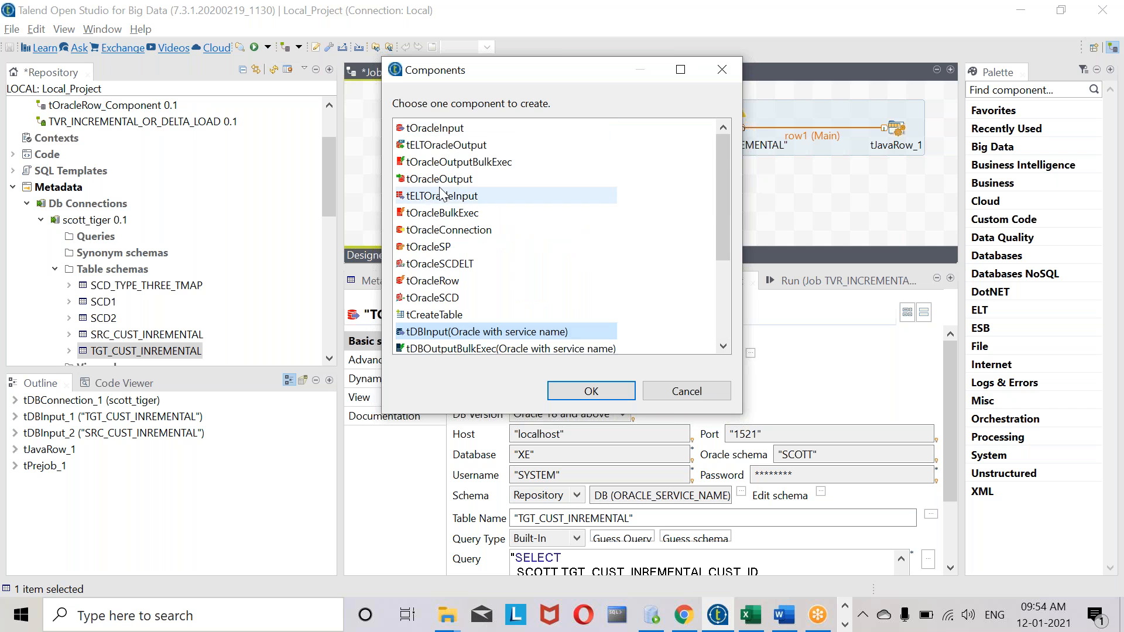
{"action": "left_click", "coordinate": [444, 181]}
{"action": "left_click", "coordinate": [593, 392]}
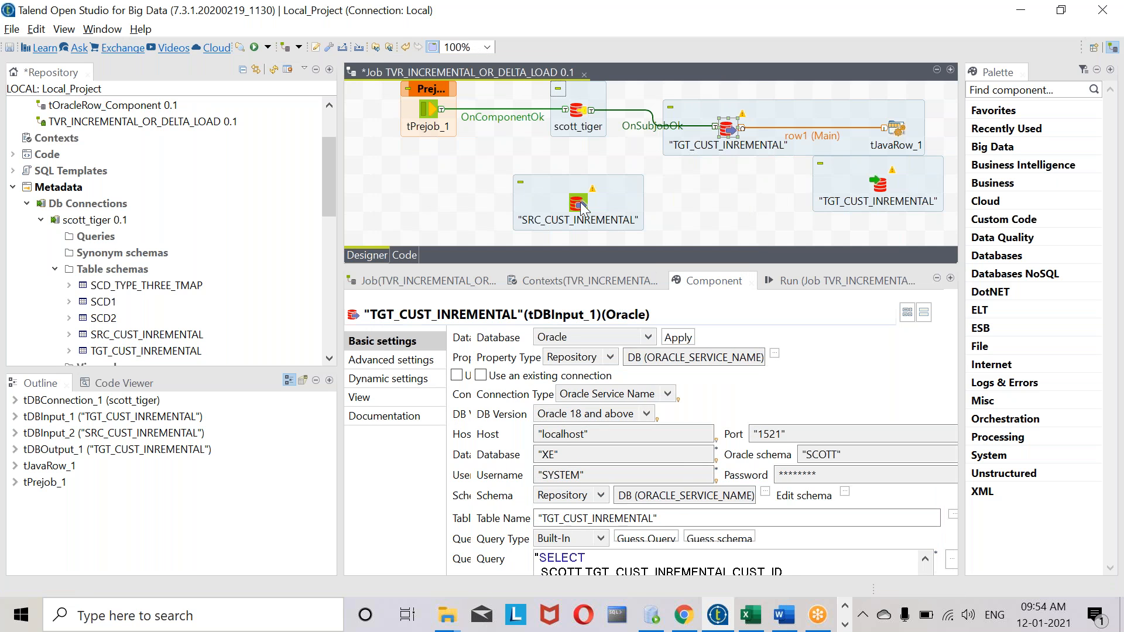
{"action": "left_click", "coordinate": [580, 204]}
{"action": "left_click_drag", "start_coordinate": [592, 203], "coordinate": [879, 202]}
Replace the TGT_CUST_INREMENTAL input's query with the max CREATED_ON and MODIFIED_ON query from SQL Developer
{"action": "left_click", "coordinate": [730, 131]}
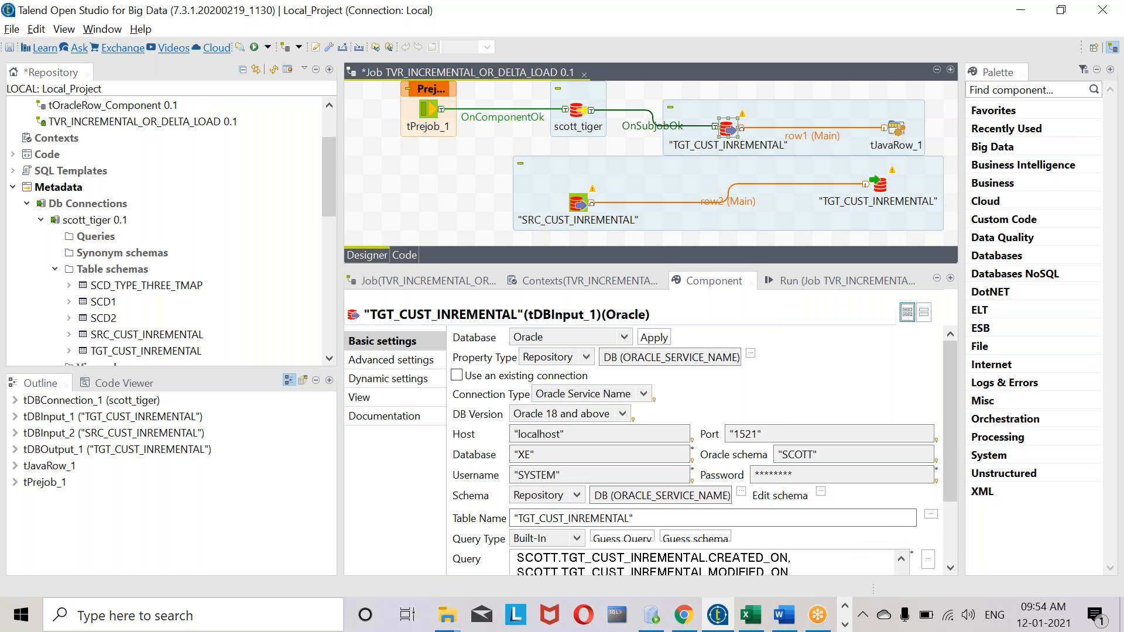
{"action": "left_click_drag", "start_coordinate": [954, 455], "coordinate": [954, 515]}
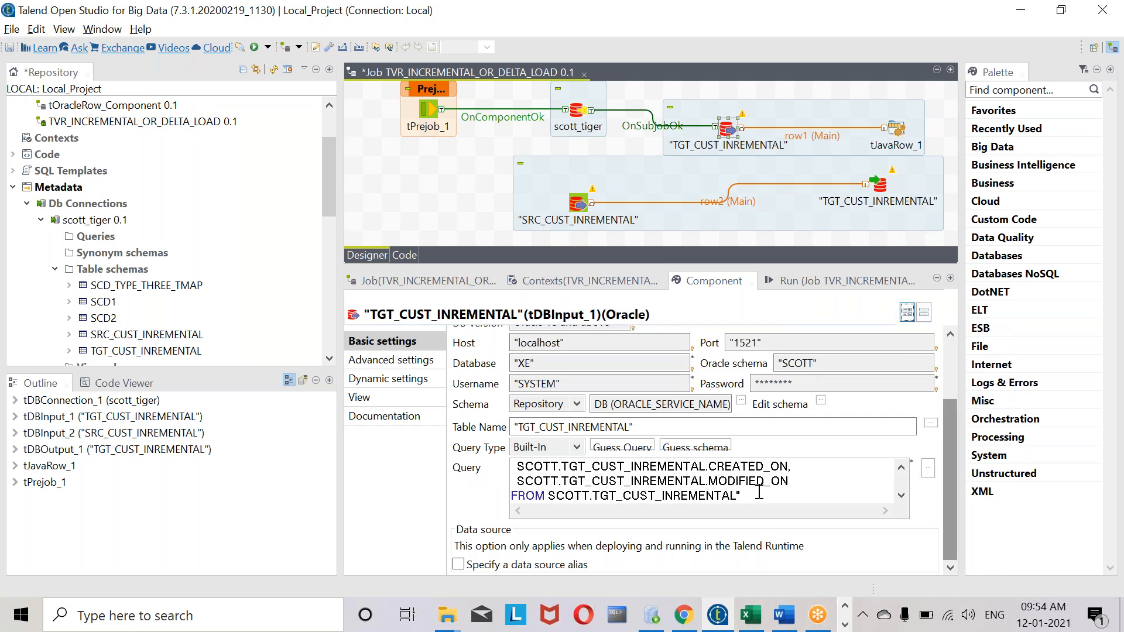
{"action": "left_click", "coordinate": [660, 619]}
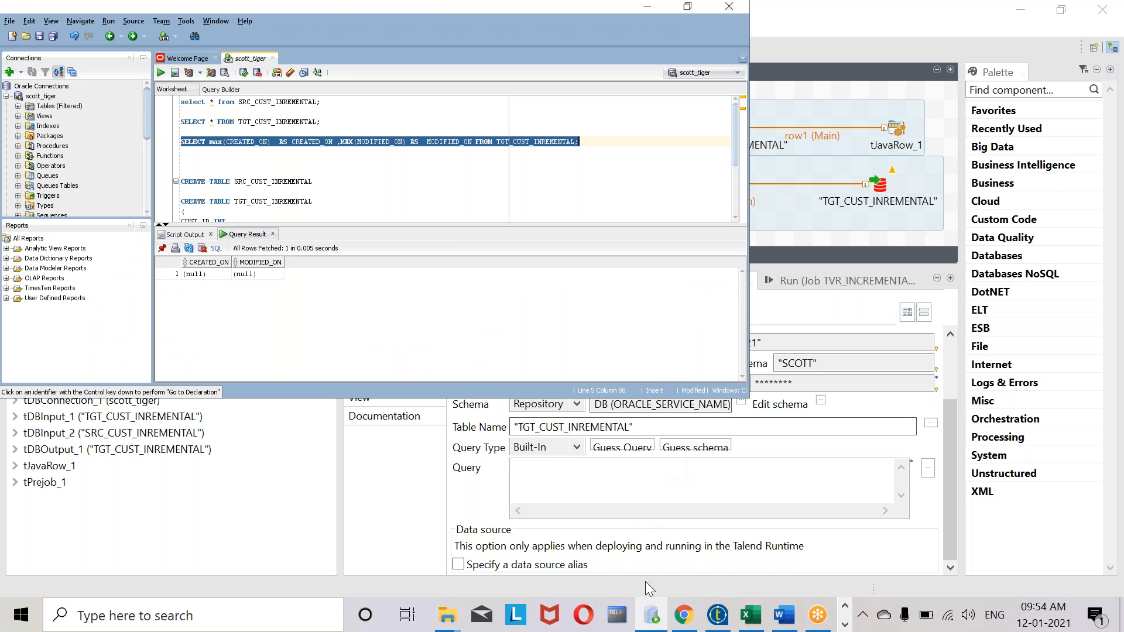
{"action": "left_click", "coordinate": [711, 618]}
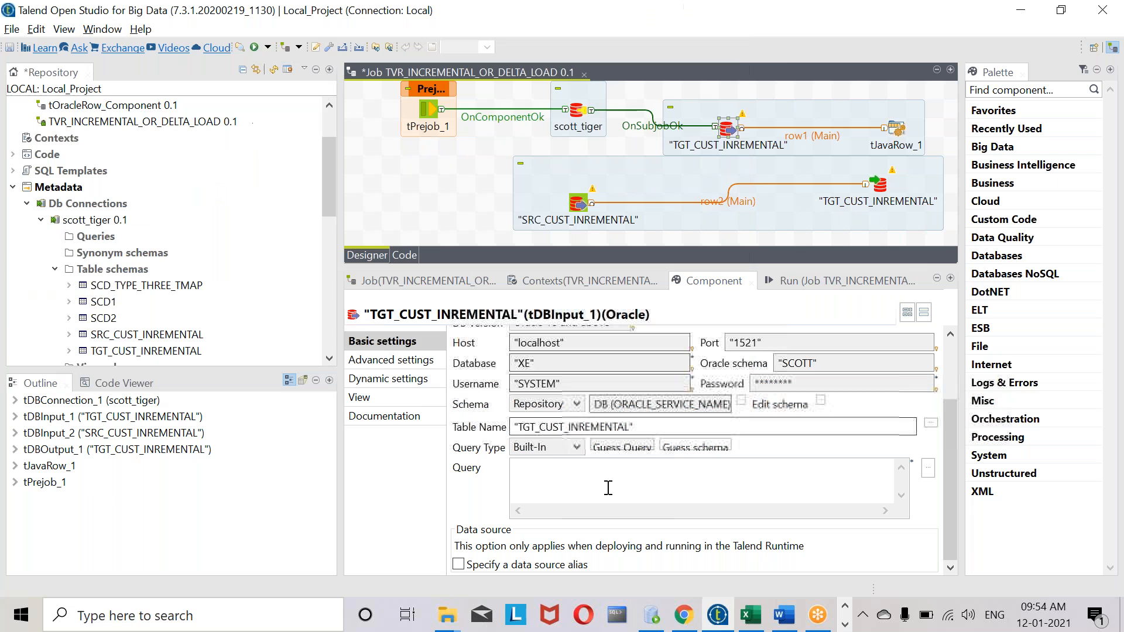
{"action": "key", "text": "ctrl+v"}
Break the query before MAX(MODIFIED_ON), FROM and the table name, and replace the final semicolon with a closing double quote
{"action": "left_click", "coordinate": [745, 467]}
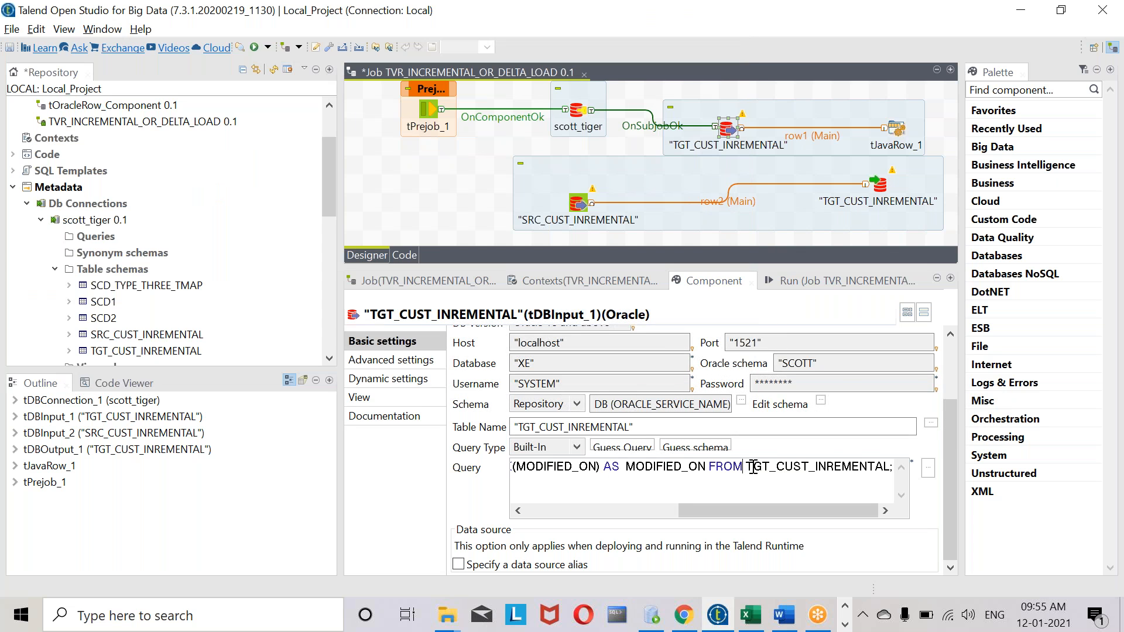
{"action": "key", "text": "Return"}
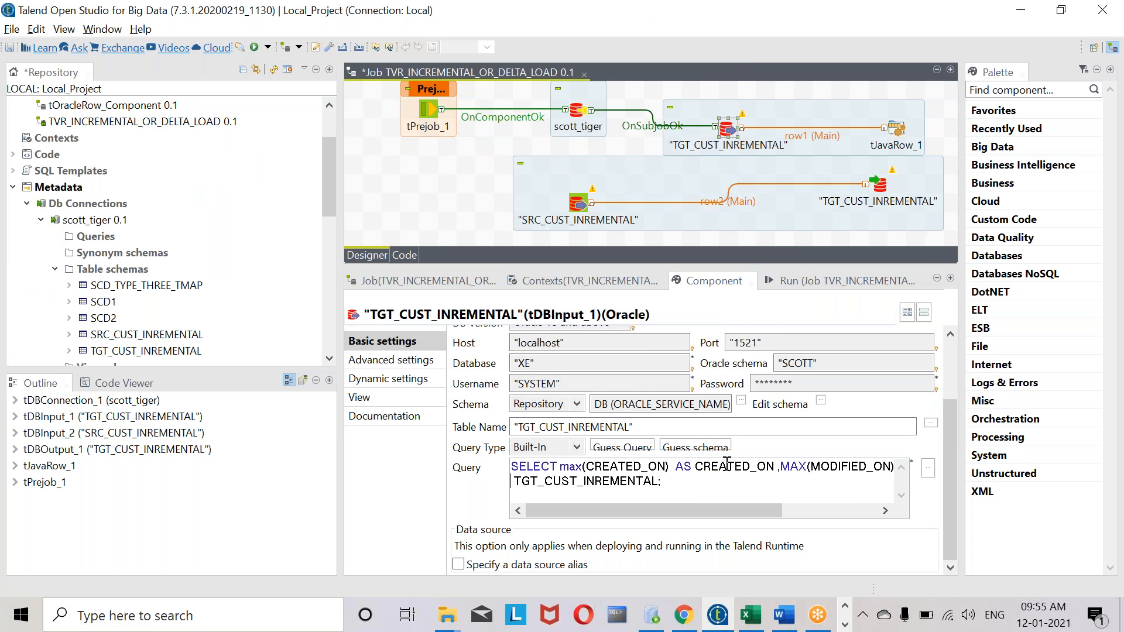
{"action": "left_click", "coordinate": [782, 467]}
{"action": "key", "text": "Return"}
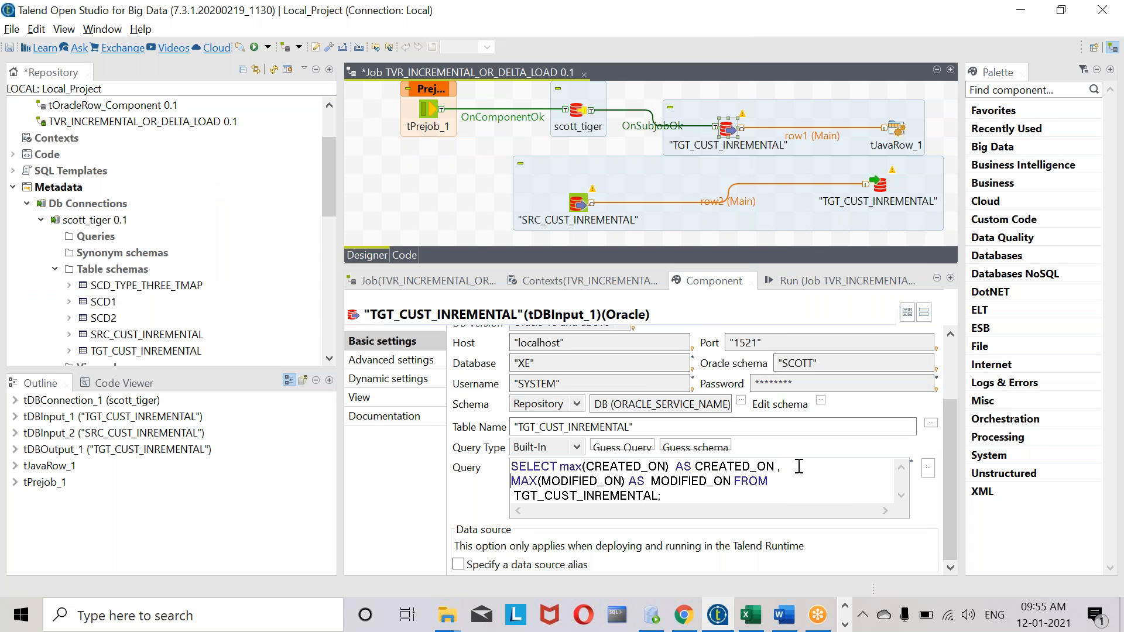
{"action": "left_click", "coordinate": [741, 482]}
{"action": "key", "text": "Return"}
{"action": "left_click", "coordinate": [632, 504]}
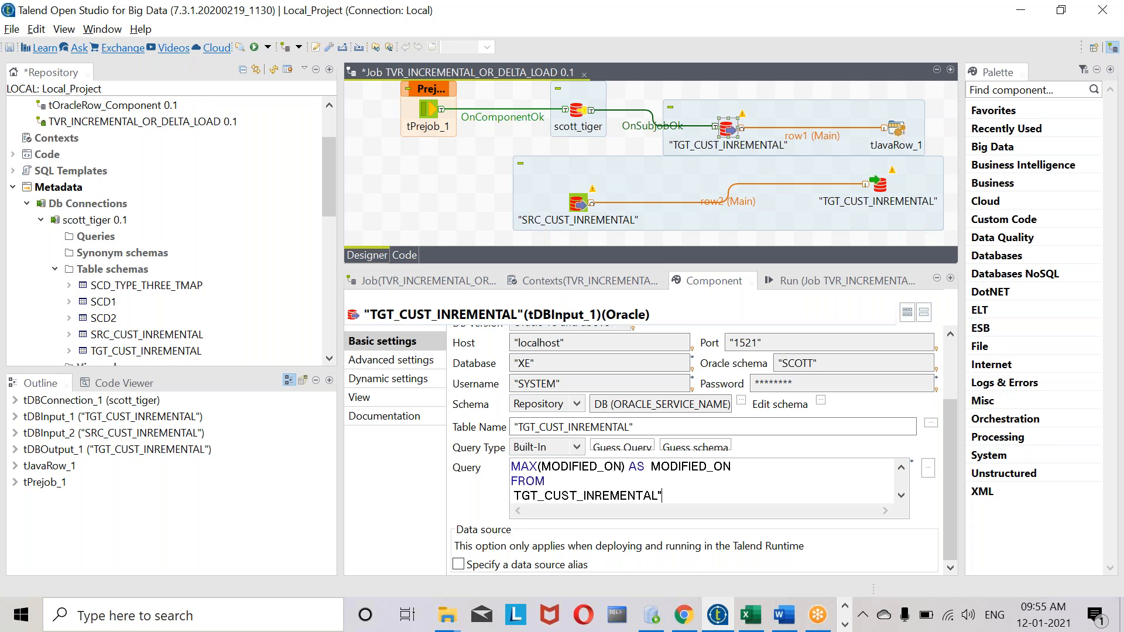
Add an opening double quote before SELECT in the TGT_CUST_INREMENTAL input's query
{"action": "scroll", "coordinate": [644, 486], "scroll_direction": "up", "scroll_amount": 1}
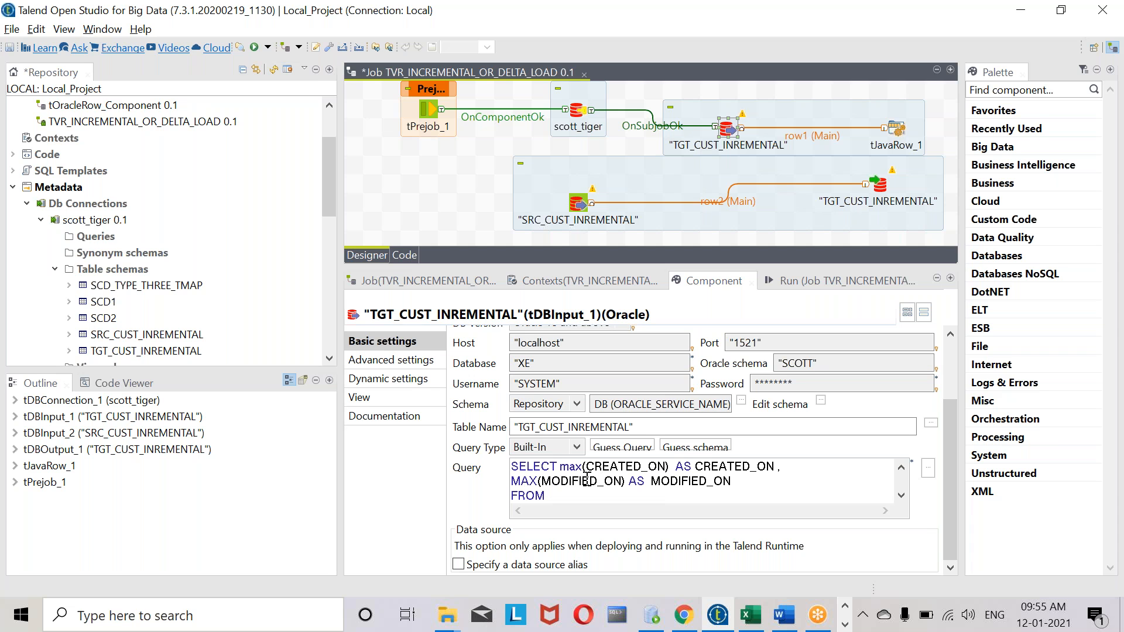
{"action": "left_click", "coordinate": [513, 468]}
{"action": "type", "text": "\""}
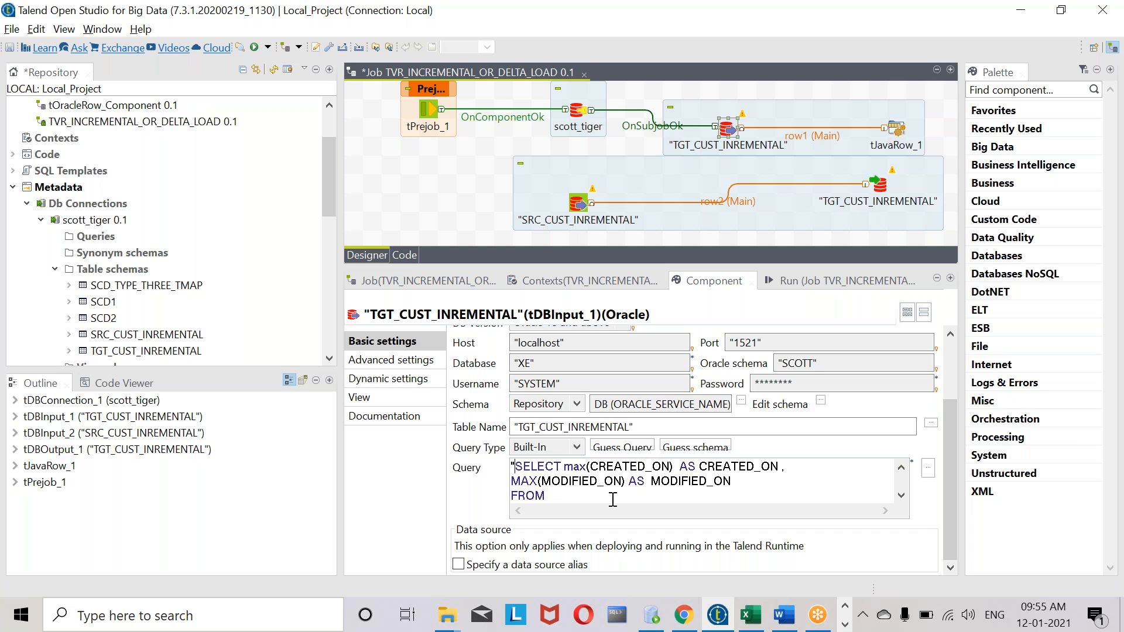
{"action": "double_click", "coordinate": [726, 466]}
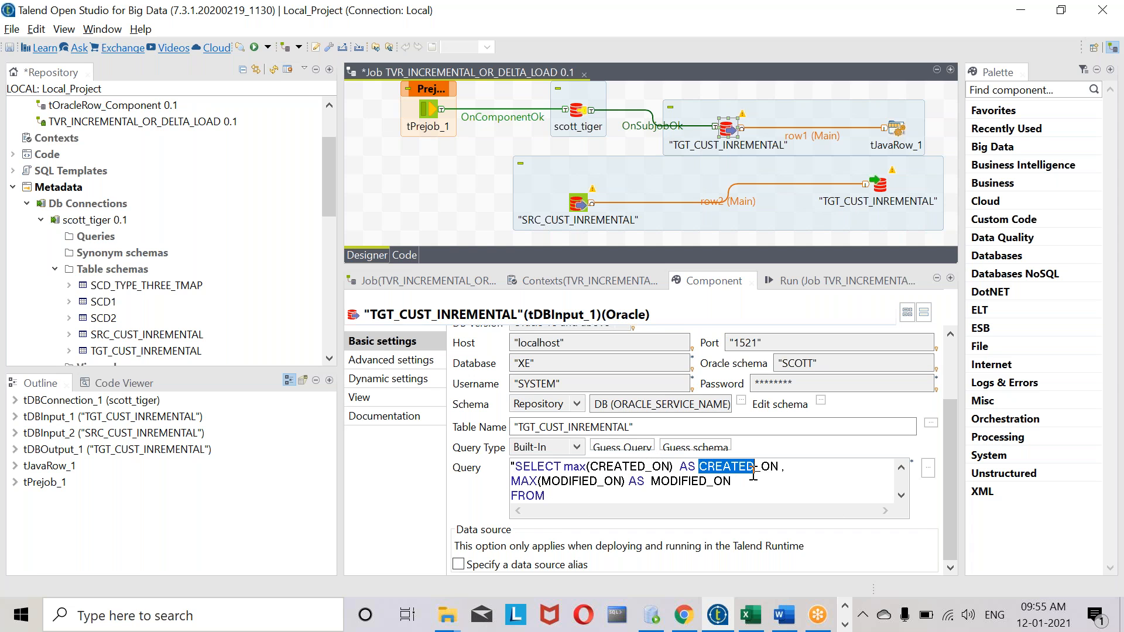
{"action": "double_click", "coordinate": [705, 481]}
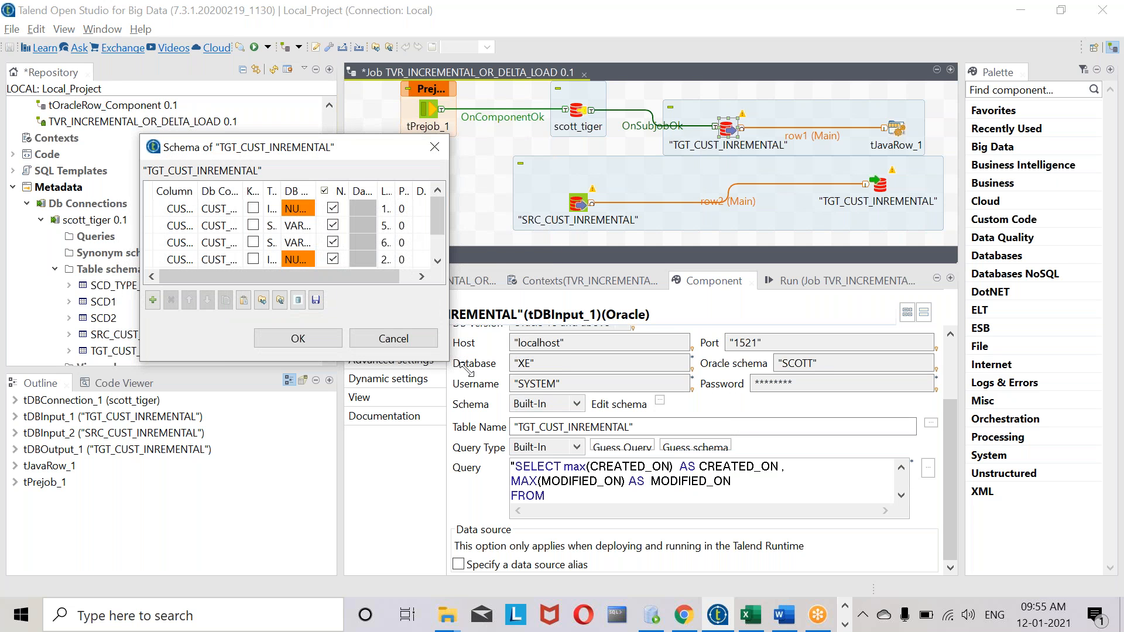
Delete CUST_ID, CUST_NAME, CUST_LOC and CUST_PHONE from the TGT_CUST_INREMENTAL input's built-in schema and propagate the changes
{"action": "left_click_drag", "start_coordinate": [746, 425], "coordinate": [952, 410]}
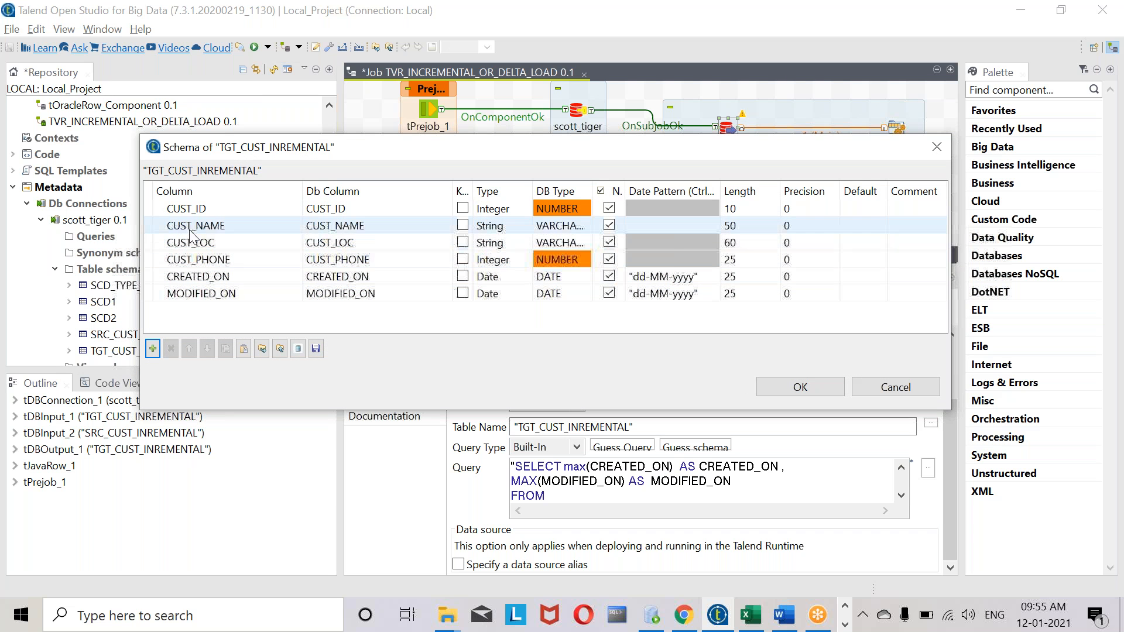
{"action": "left_click", "coordinate": [184, 209]}
{"action": "left_click", "coordinate": [172, 350]}
{"action": "left_click", "coordinate": [172, 349]}
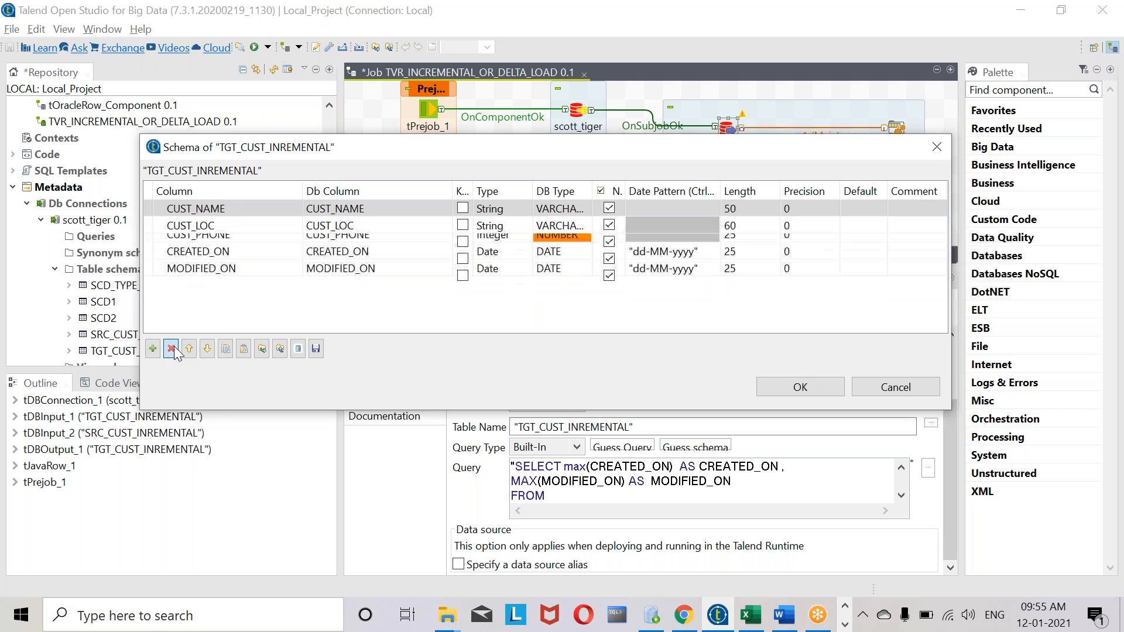
{"action": "left_click", "coordinate": [172, 350]}
{"action": "left_click", "coordinate": [172, 349]}
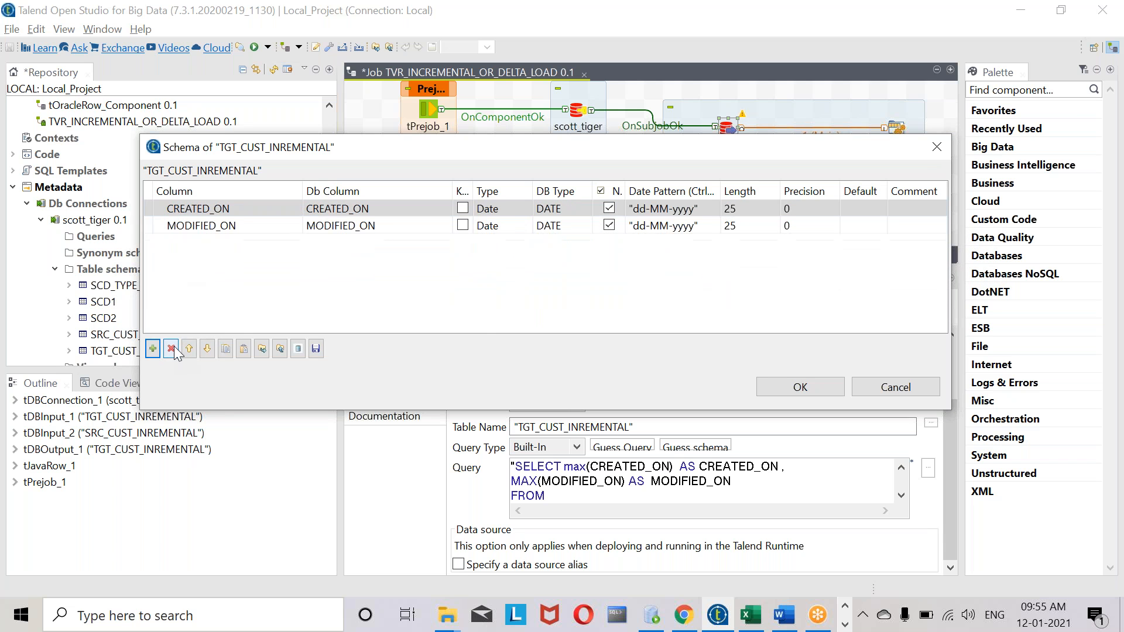
{"action": "left_click", "coordinate": [805, 388]}
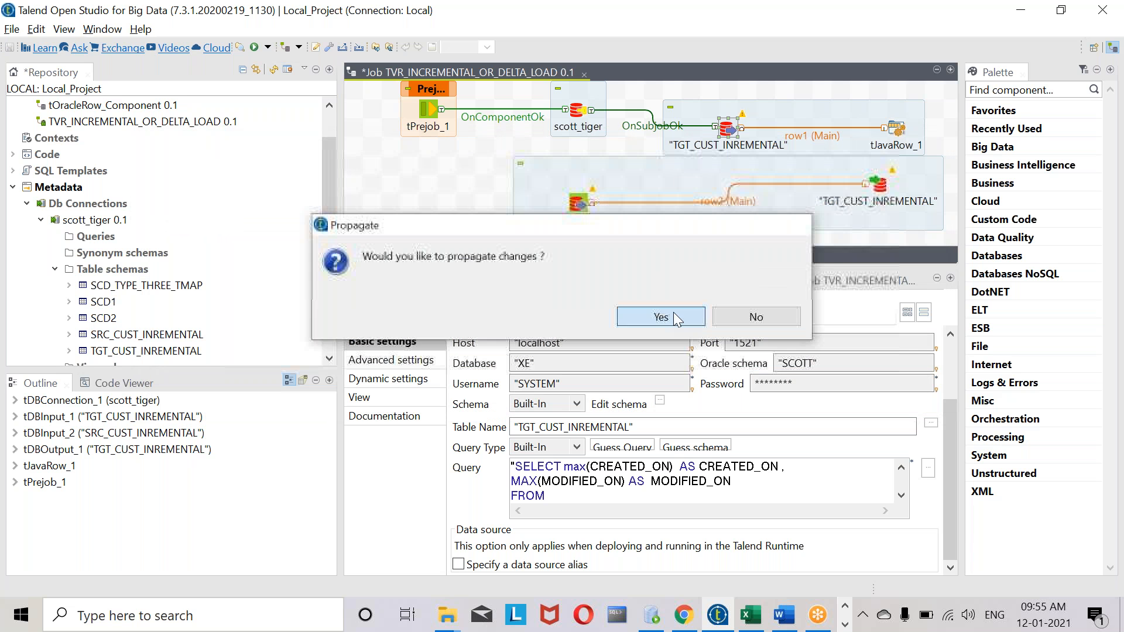
{"action": "left_click", "coordinate": [659, 316]}
Review the input and output columns in tJavaRow_1's schema and accept it
{"action": "left_click", "coordinate": [901, 130]}
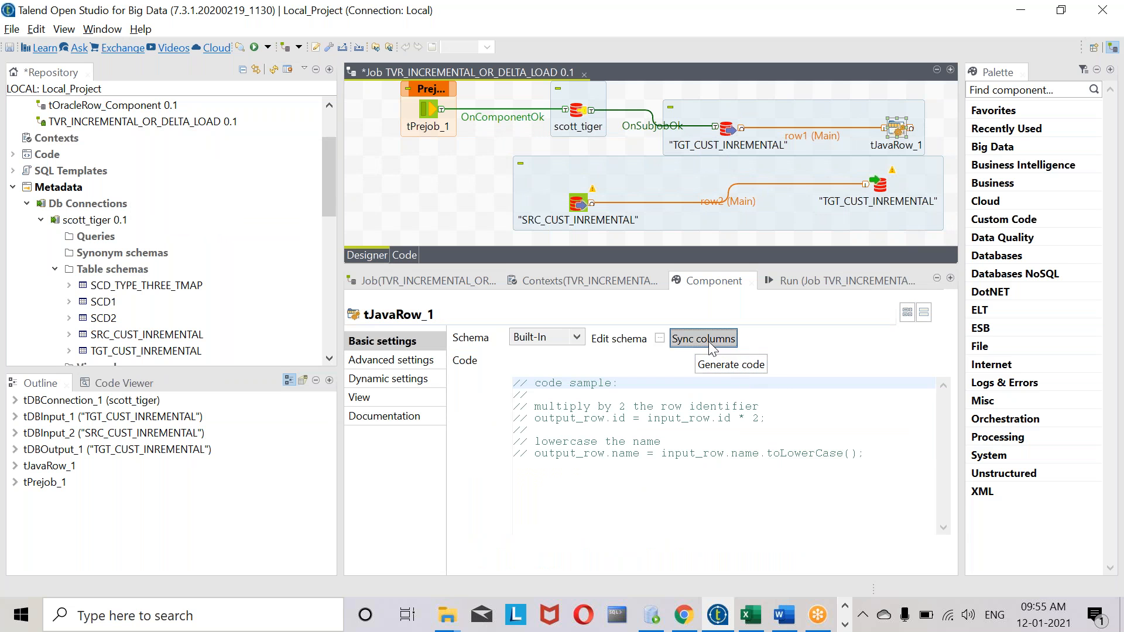
{"action": "left_click", "coordinate": [660, 341]}
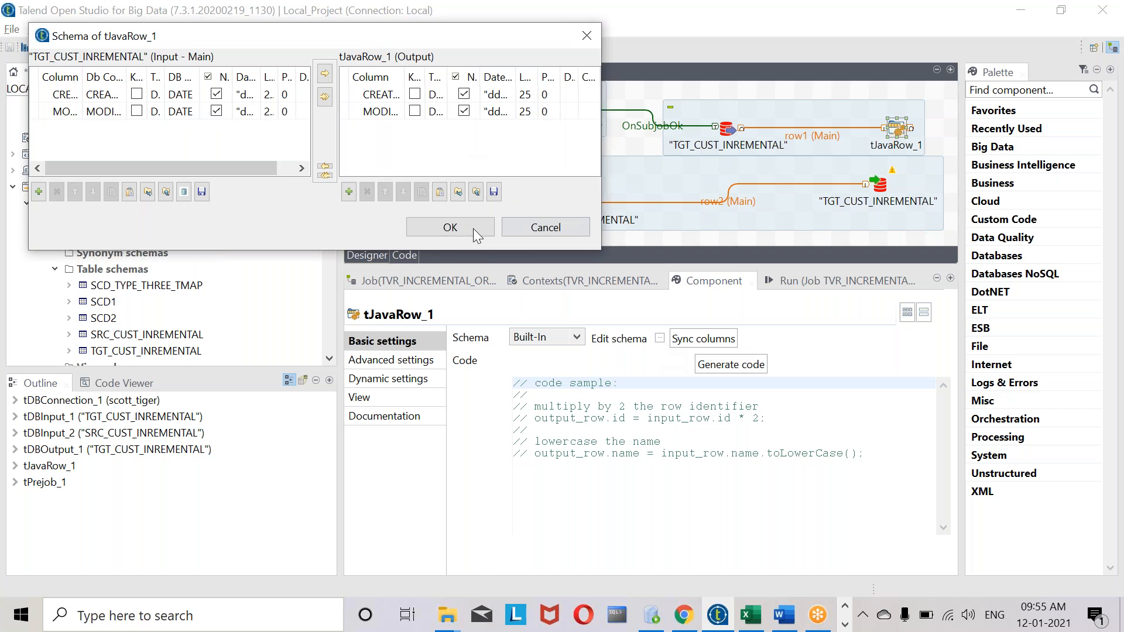
{"action": "left_click", "coordinate": [452, 226]}
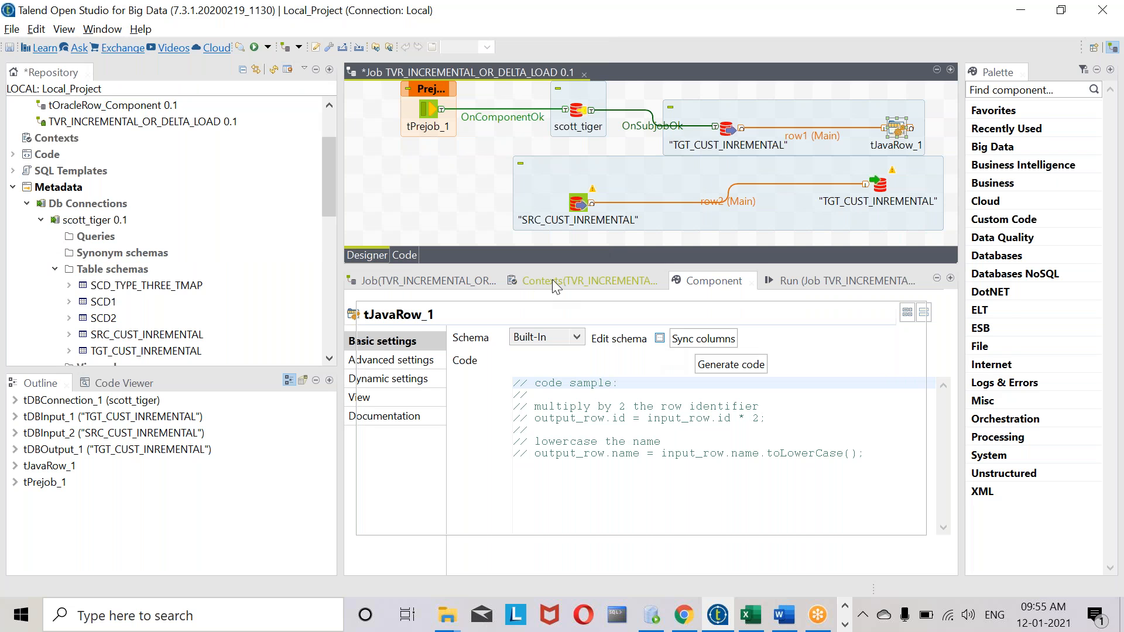
Add two String context variables to the job, named last_success and current_run
{"action": "left_click", "coordinate": [552, 281]}
{"action": "left_click", "coordinate": [361, 554]}
{"action": "left_click", "coordinate": [361, 554]}
{"action": "left_click", "coordinate": [442, 363]}
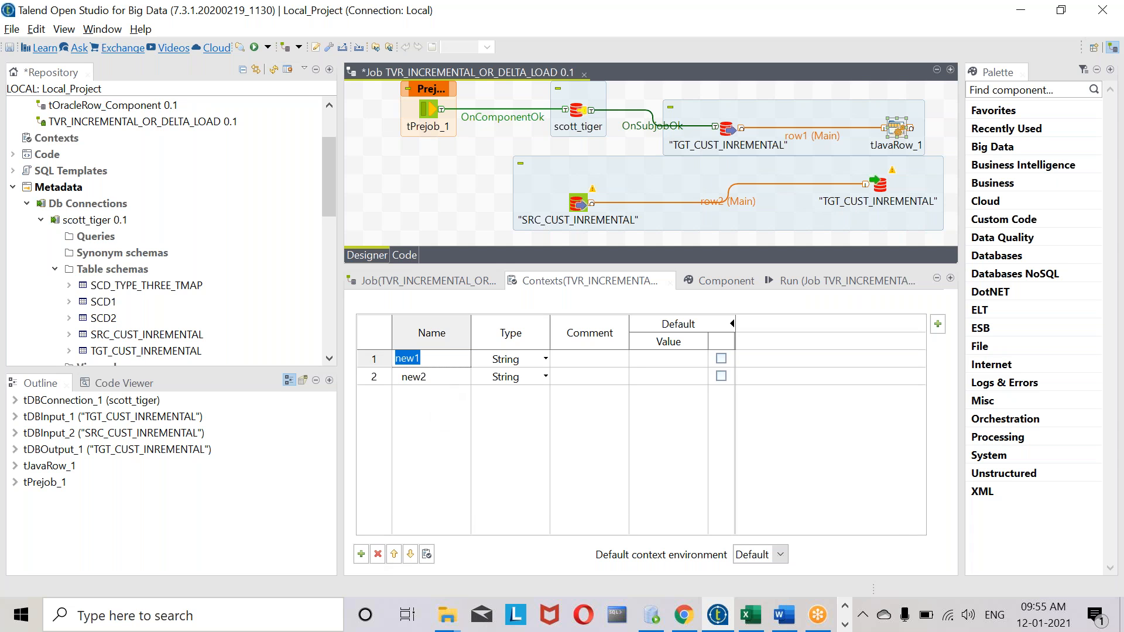
{"action": "type", "text": "last_success"}
{"action": "left_click", "coordinate": [444, 384]}
{"action": "type", "text": "cur"}
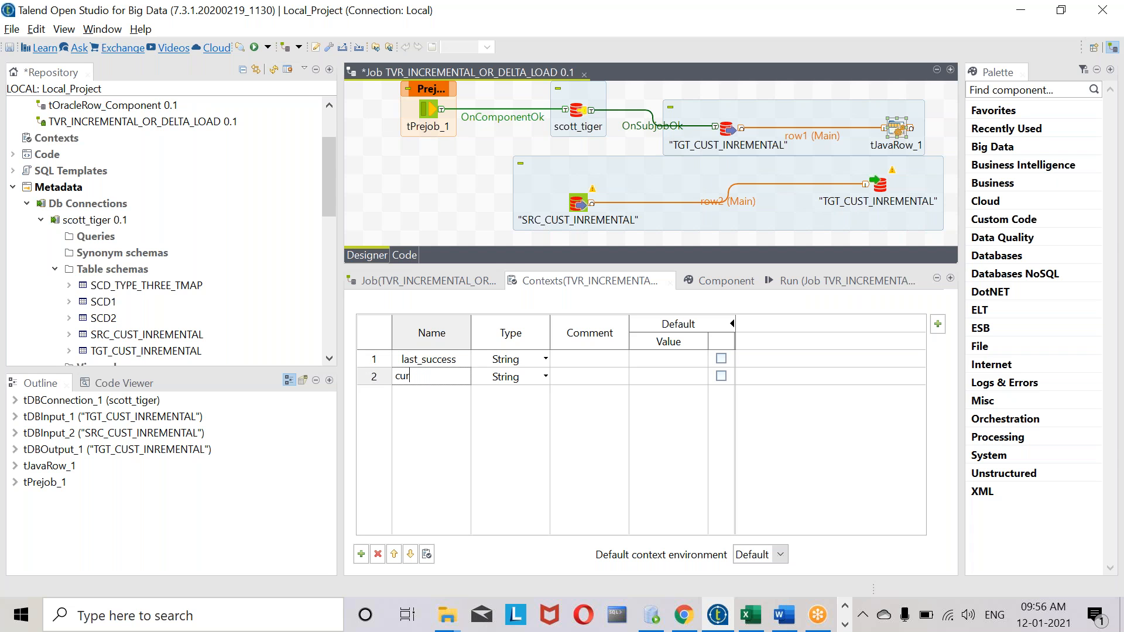
{"action": "type", "text": "rent_run"}
Insert context.last_success from the code completion on a new line below the sample comments in tJavaRow_1's code
{"action": "left_click", "coordinate": [894, 129]}
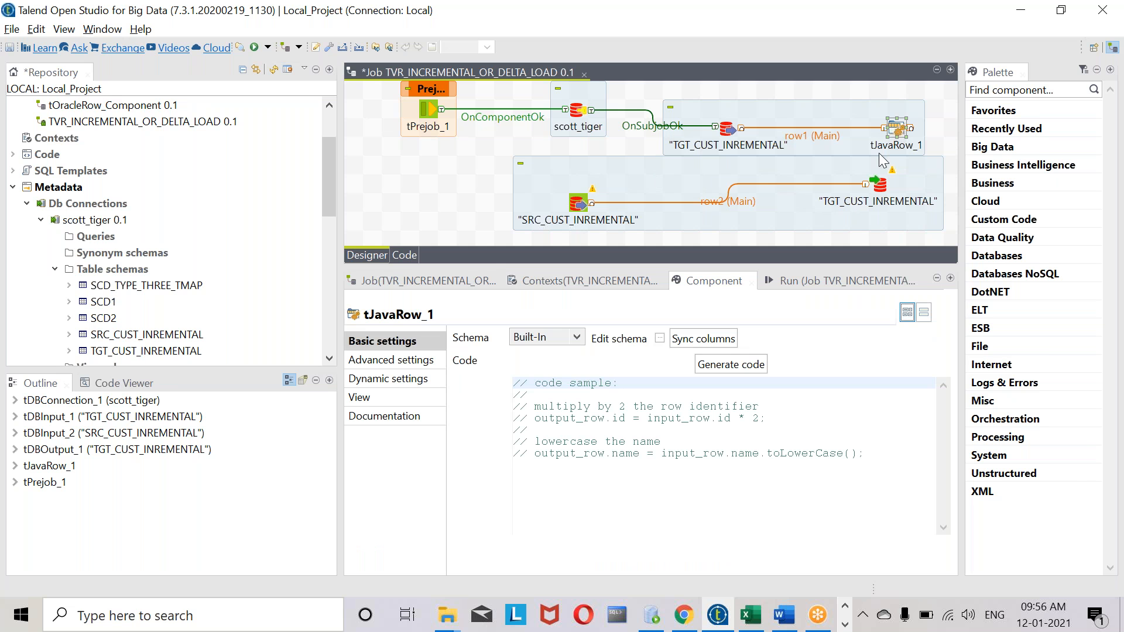
{"action": "left_click", "coordinate": [872, 460]}
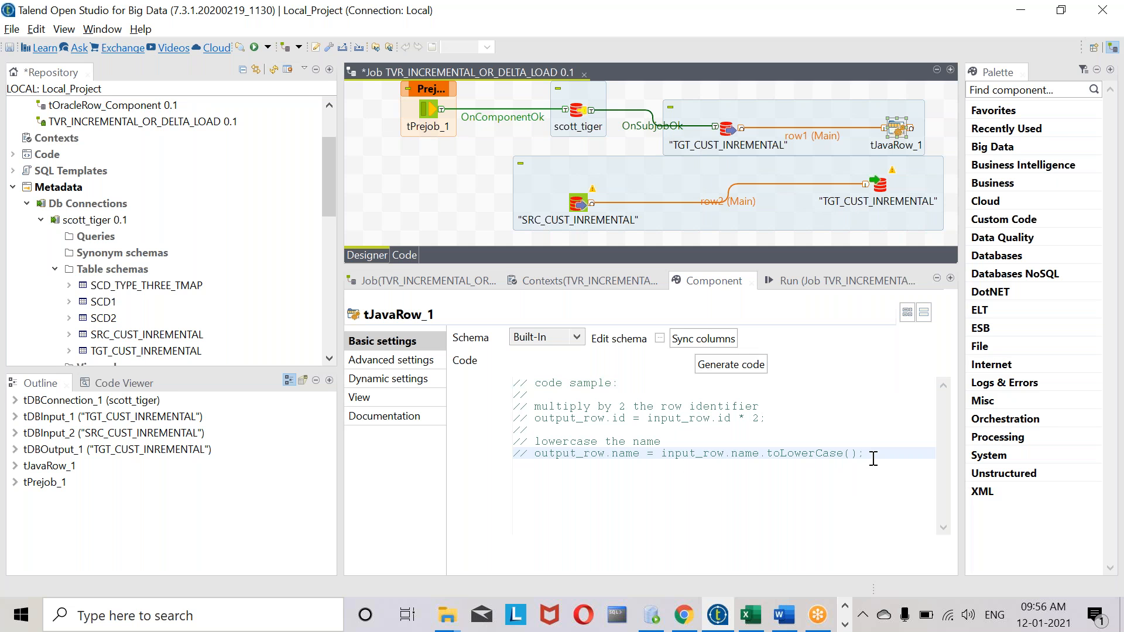
{"action": "key", "text": "Return"}
{"action": "type", "text": "con"}
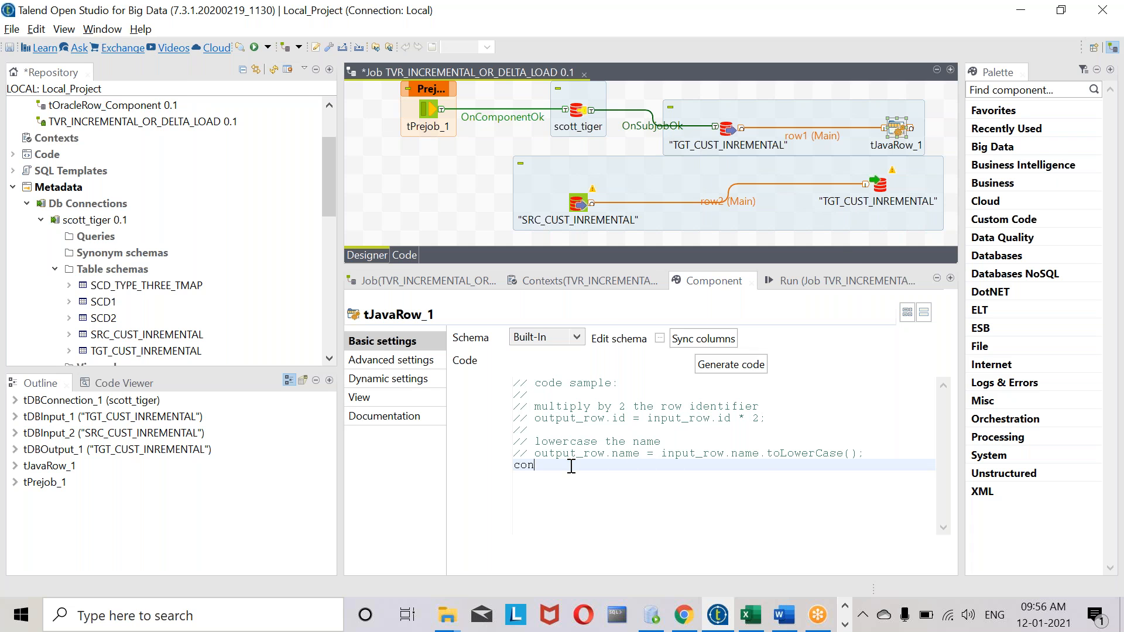
{"action": "key", "text": "ctrl+space"}
{"action": "scroll", "coordinate": [695, 397], "scroll_direction": "down", "scroll_amount": 1}
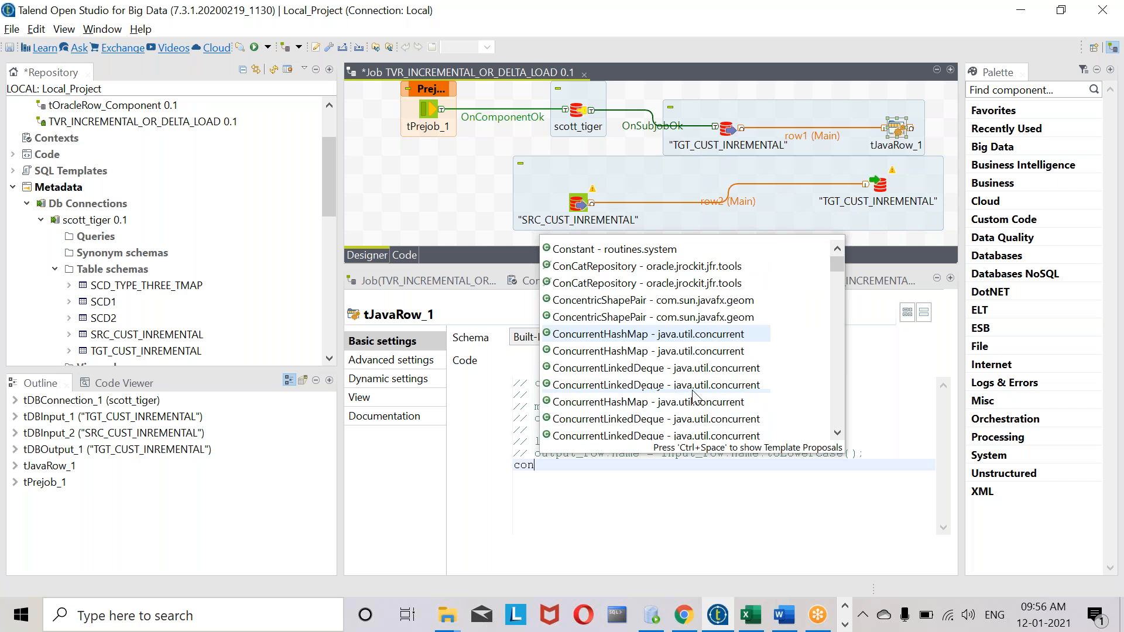
{"action": "scroll", "coordinate": [695, 396], "scroll_direction": "down", "scroll_amount": 12}
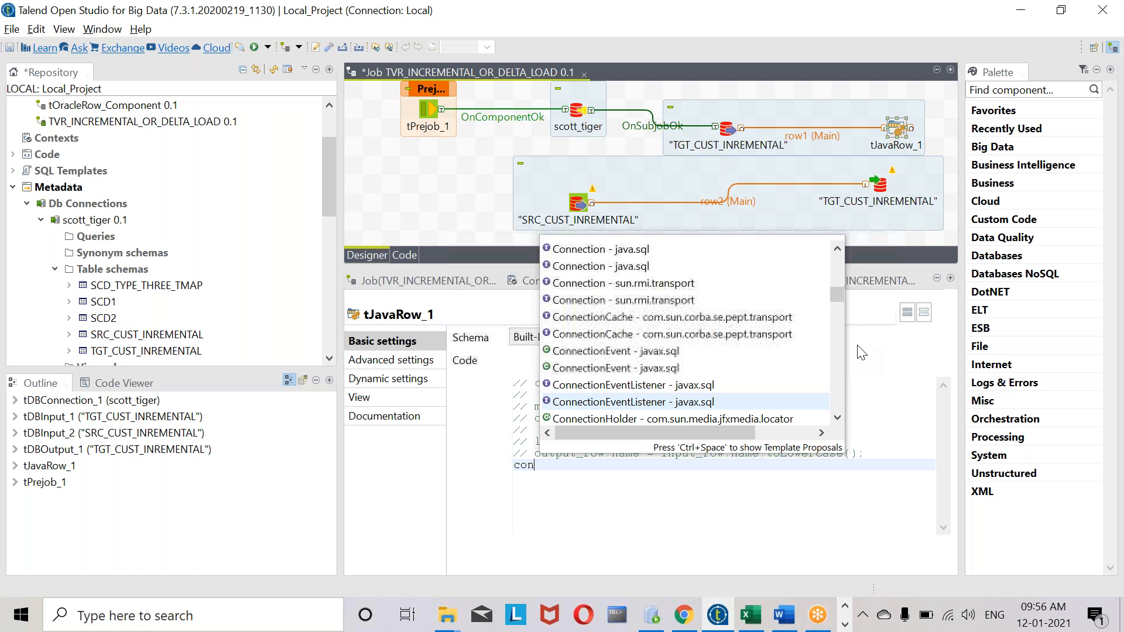
{"action": "left_click_drag", "start_coordinate": [836, 291], "coordinate": [836, 411]}
{"action": "double_click", "coordinate": [610, 406]}
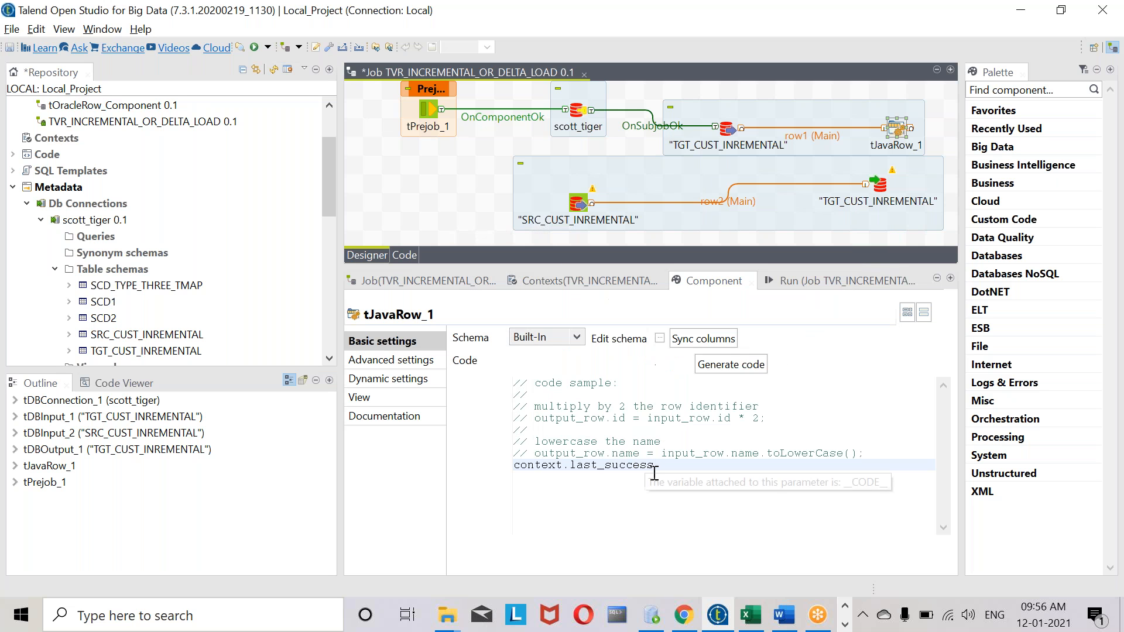
Assign the TalendDate.formatDate function from the code completion to context.last_success
{"action": "type", "text": "="}
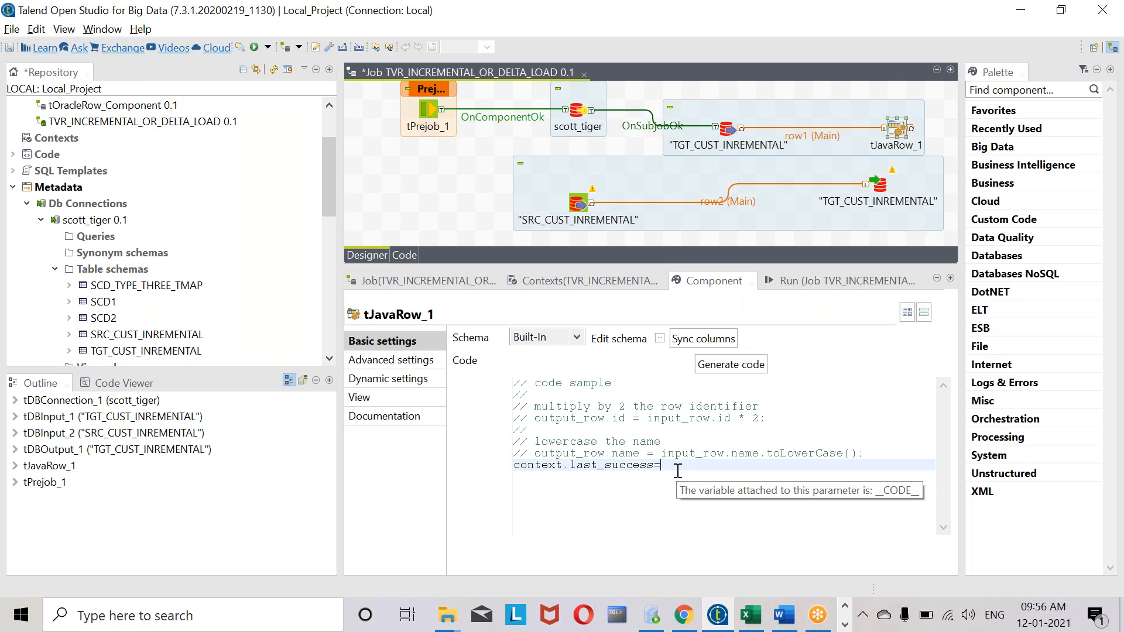
{"action": "key", "text": "ctrl+space"}
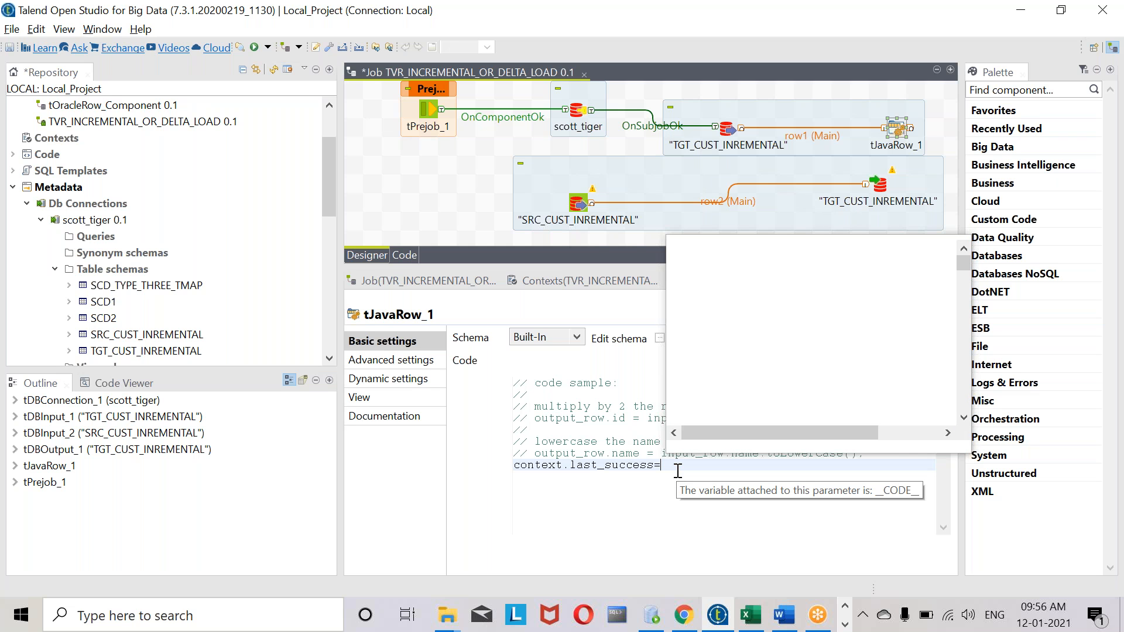
{"action": "scroll", "coordinate": [913, 378], "scroll_direction": "down", "scroll_amount": 10}
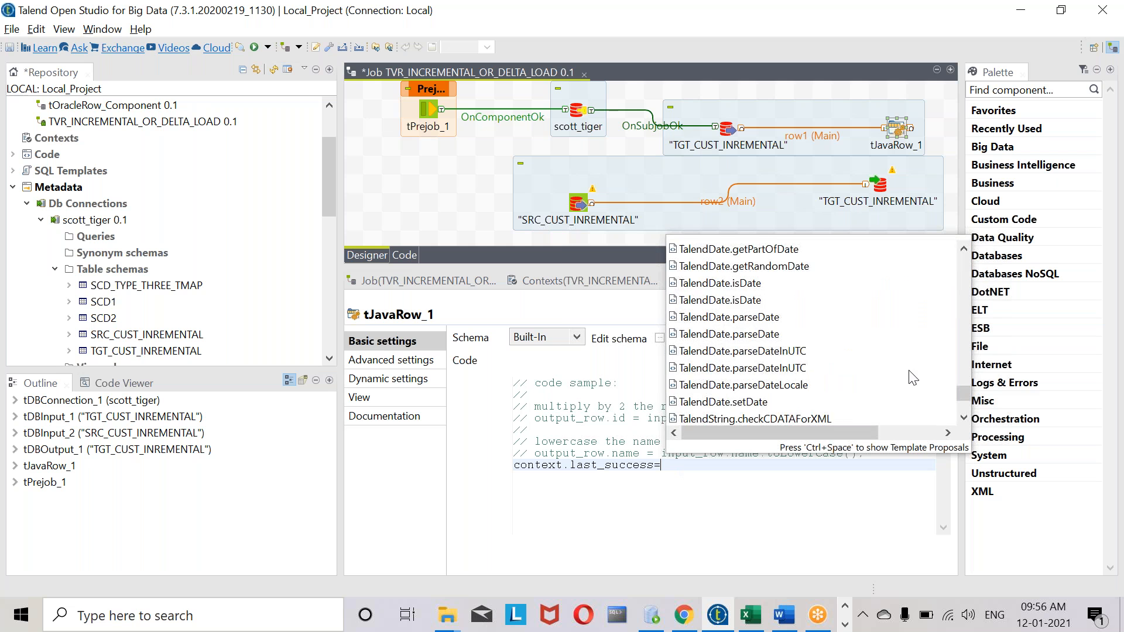
{"action": "scroll", "coordinate": [914, 377], "scroll_direction": "down", "scroll_amount": 3}
{"action": "left_click", "coordinate": [816, 350]}
{"action": "scroll", "coordinate": [816, 350], "scroll_direction": "up", "scroll_amount": 1}
{"action": "scroll", "coordinate": [817, 350], "scroll_direction": "up", "scroll_amount": 8}
{"action": "double_click", "coordinate": [768, 283]}
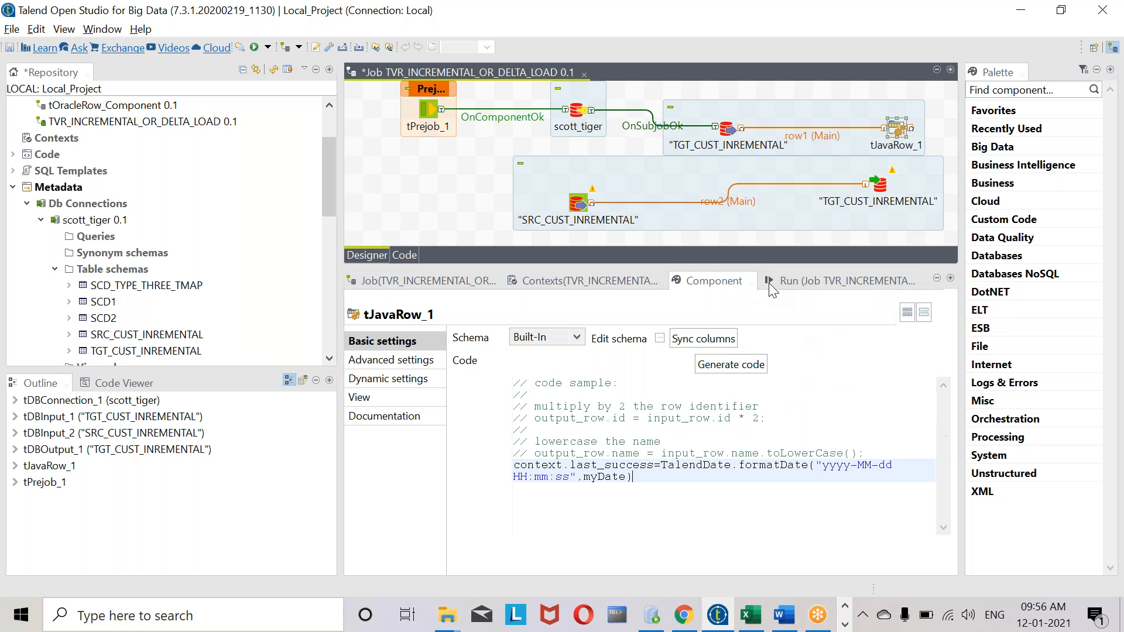
Replace the myDate argument of formatDate with input_row.MODIFIED_ON, checking the column name in tJavaRow_1's schema
{"action": "double_click", "coordinate": [606, 478]}
{"action": "double_click", "coordinate": [604, 486]}
{"action": "double_click", "coordinate": [614, 481]}
{"action": "type", "text": "input_row."}
{"action": "left_click", "coordinate": [661, 343]}
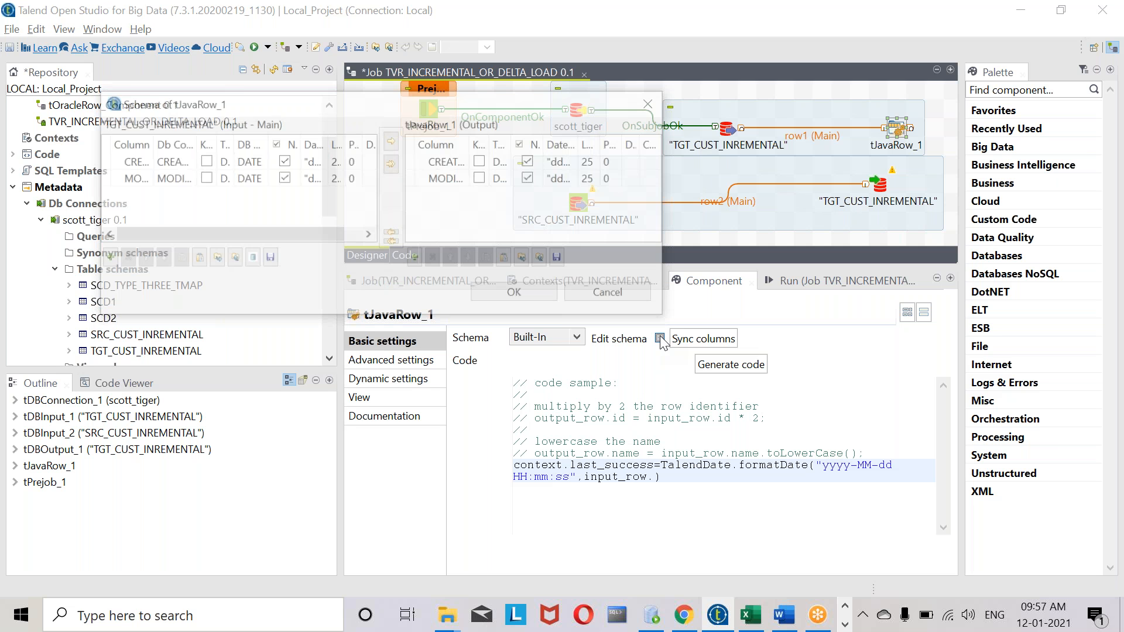
{"action": "left_click", "coordinate": [514, 291]}
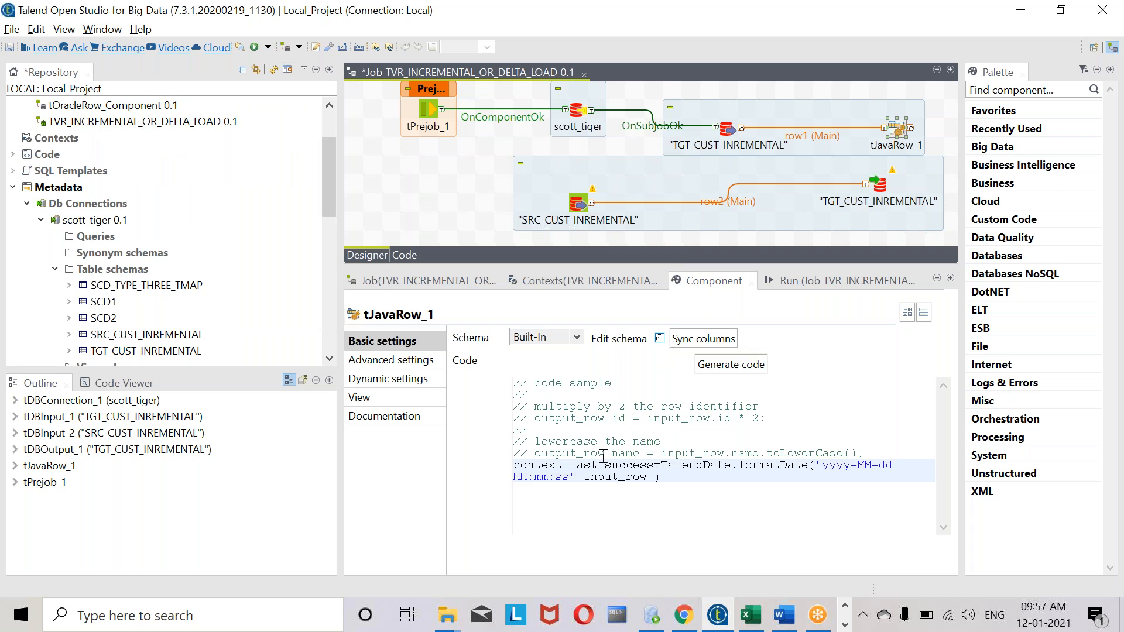
{"action": "left_click", "coordinate": [657, 478]}
{"action": "type", "text": "MODIFIED_ON"}
Check the date format in the SRC_CUST_INREMENTAL query result in SQL Developer, and return to Talend
{"action": "left_click", "coordinate": [654, 620]}
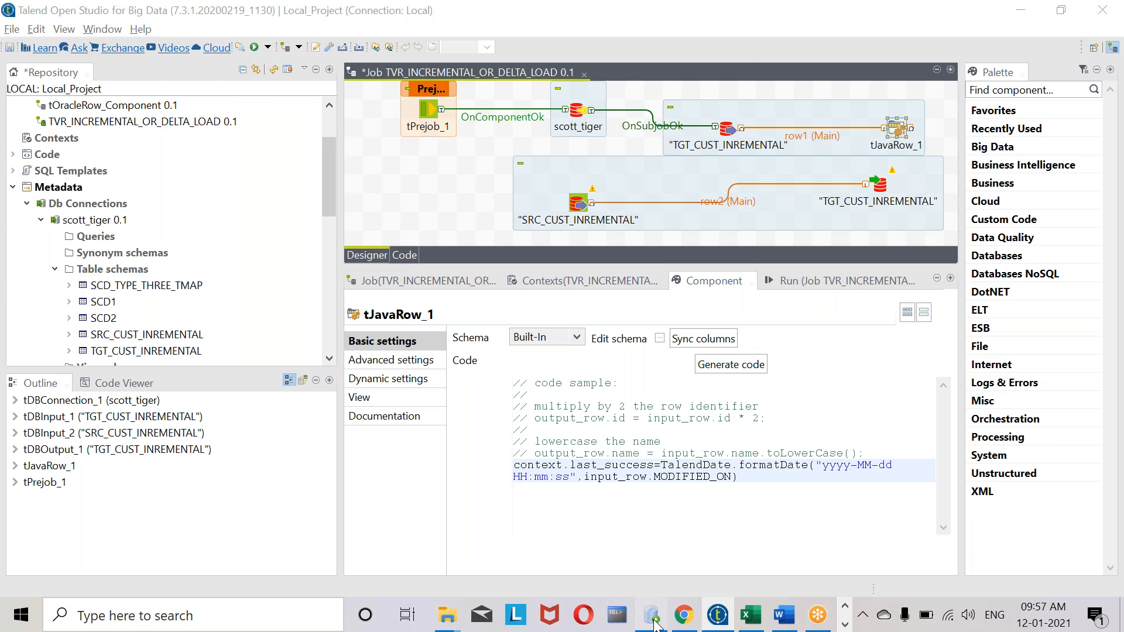
{"action": "left_click", "coordinate": [654, 618]}
{"action": "key", "text": "ctrl+Return"}
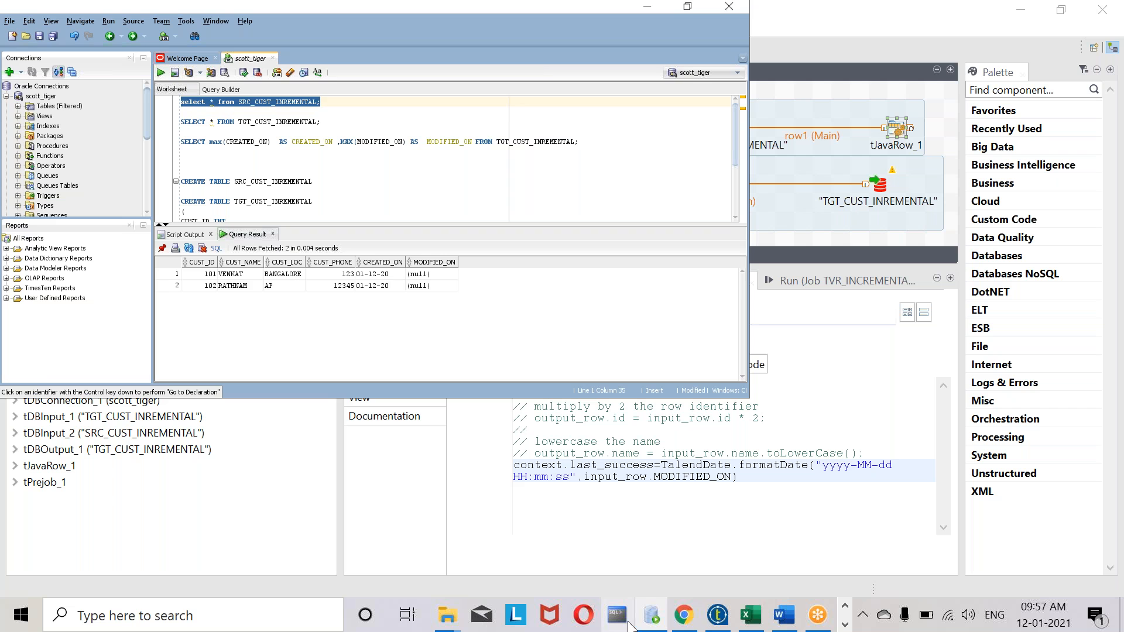
{"action": "left_click", "coordinate": [718, 615]}
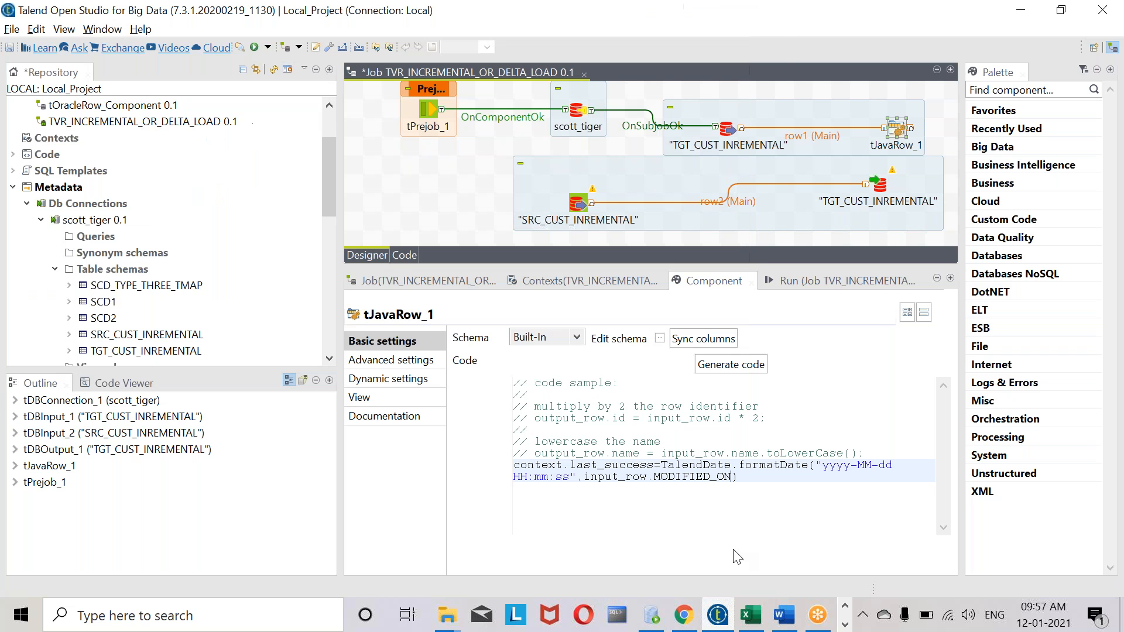
Insert -MM-yyyy after dd in the formatDate pattern of the last_success statement
{"action": "double_click", "coordinate": [739, 466]}
{"action": "left_click", "coordinate": [854, 471]}
{"action": "left_click", "coordinate": [905, 471]}
{"action": "type", "text": "-"}
{"action": "type", "text": "MM"}
{"action": "type", "text": "-yyyy"}
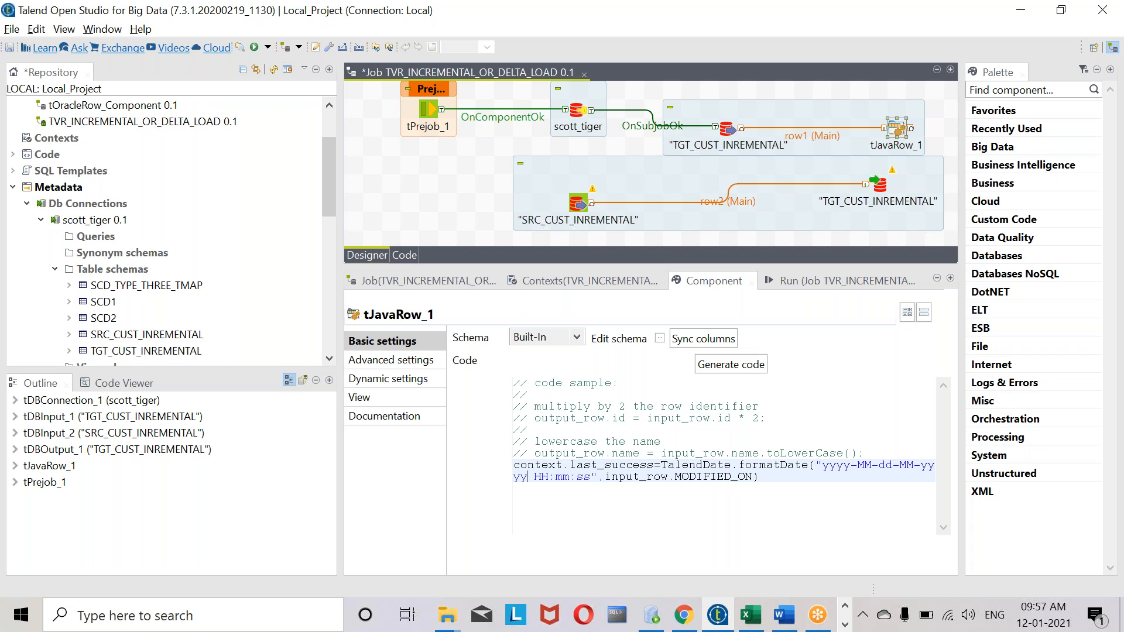
{"action": "left_click", "coordinate": [902, 467]}
{"action": "key", "text": "Page_Up"}
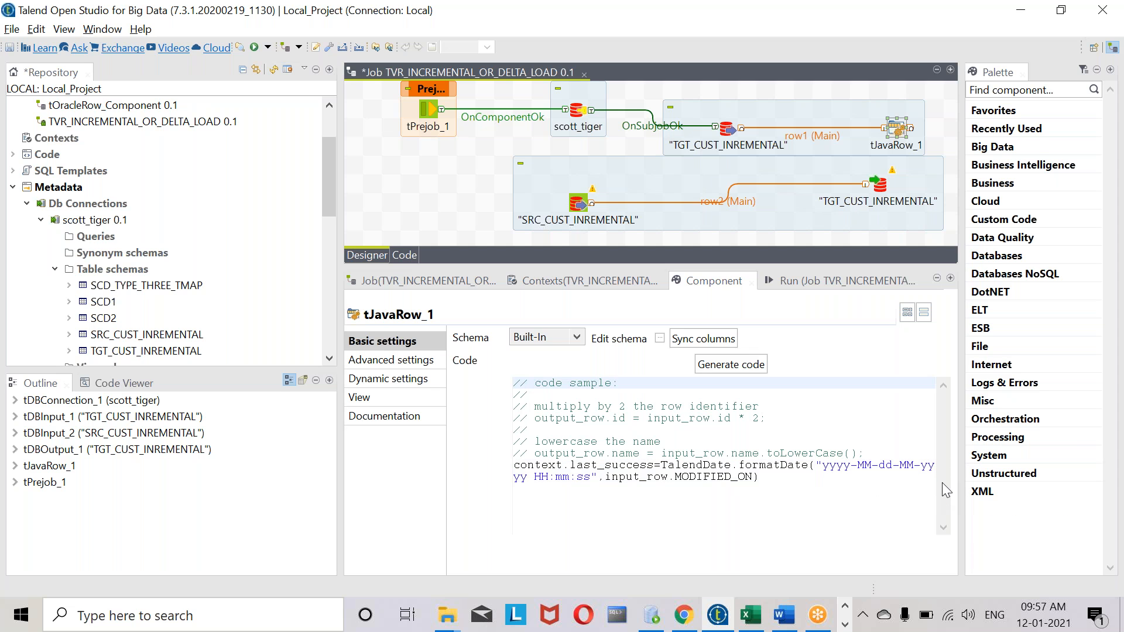
Delete the leading yyyy-MM- from the formatDate pattern so its date part reads dd-MM-yyyy
{"action": "left_click", "coordinate": [875, 465]}
{"action": "key", "text": "BackSpace"}
{"action": "key", "text": "BackSpace"}
{"action": "key", "text": "BackSpace"}
{"action": "key", "text": "BackSpace"}
{"action": "key", "text": "BackSpace"}
{"action": "key", "text": "BackSpace"}
{"action": "key", "text": "BackSpace"}
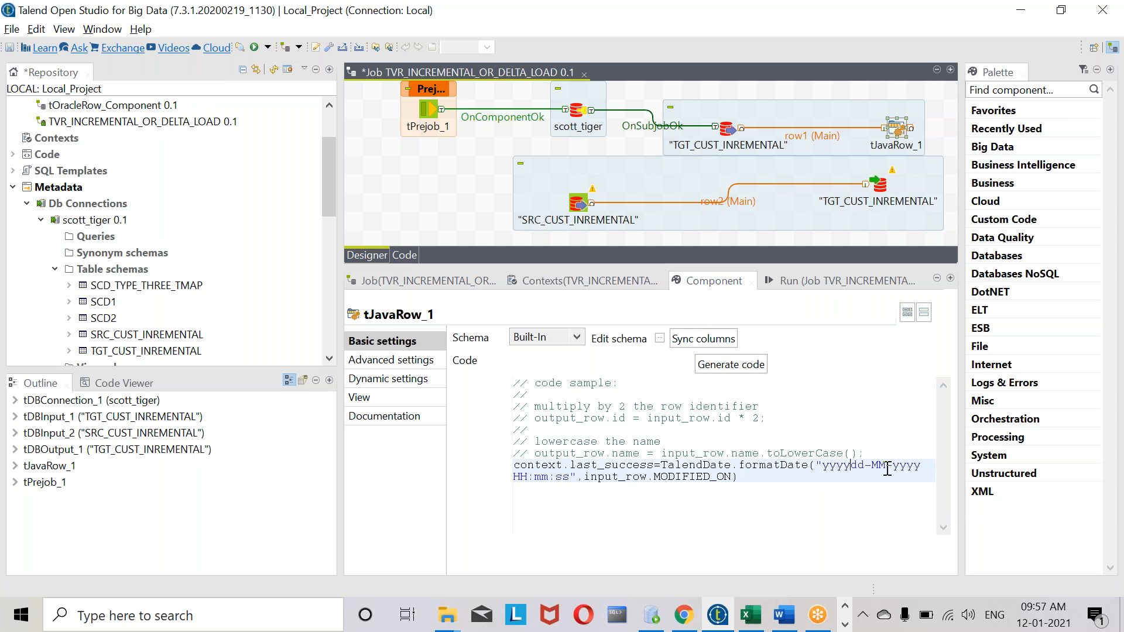
{"action": "key", "text": "BackSpace"}
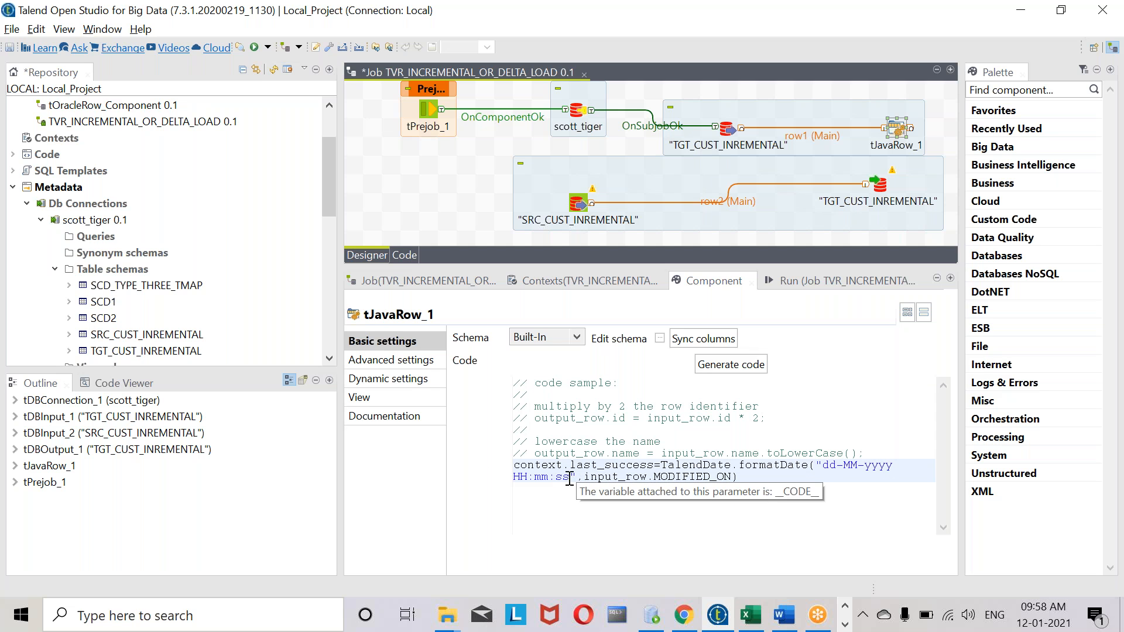
Remove the HH:mm:ss time part from the formatDate pattern, leaving only "dd-MM-yyyy"
{"action": "key", "text": "BackSpace"}
{"action": "key", "text": "BackSpace"}
{"action": "key", "text": "BackSpace"}
{"action": "key", "text": "BackSpace"}
{"action": "key", "text": "BackSpace"}
{"action": "key", "text": "BackSpace"}
{"action": "key", "text": "BackSpace"}
{"action": "key", "text": "BackSpace"}
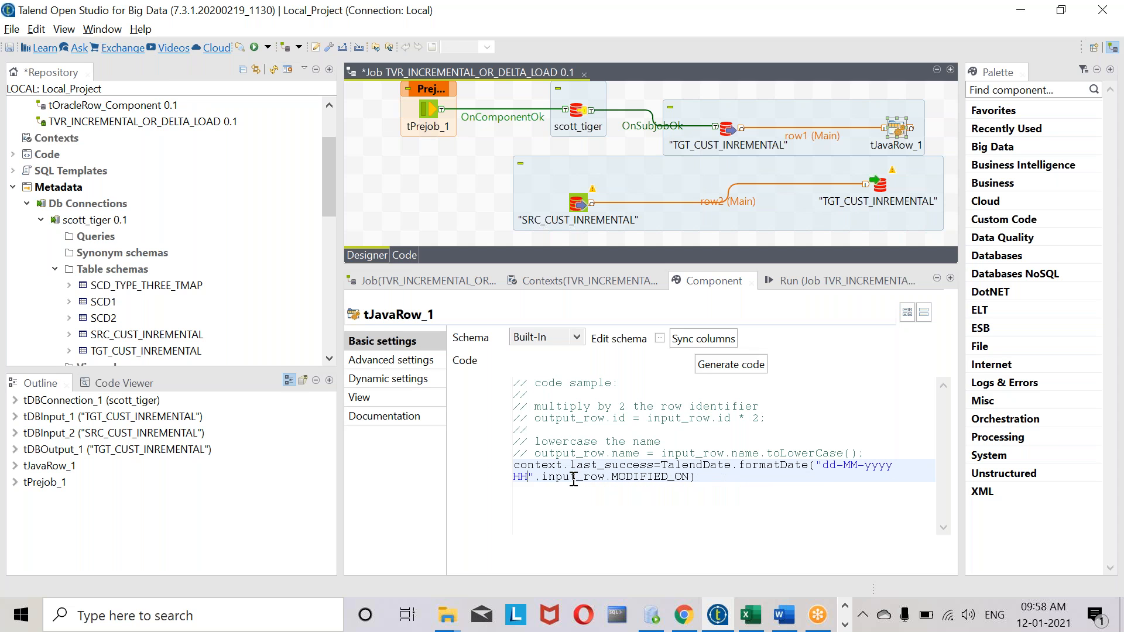
{"action": "key", "text": "BackSpace"}
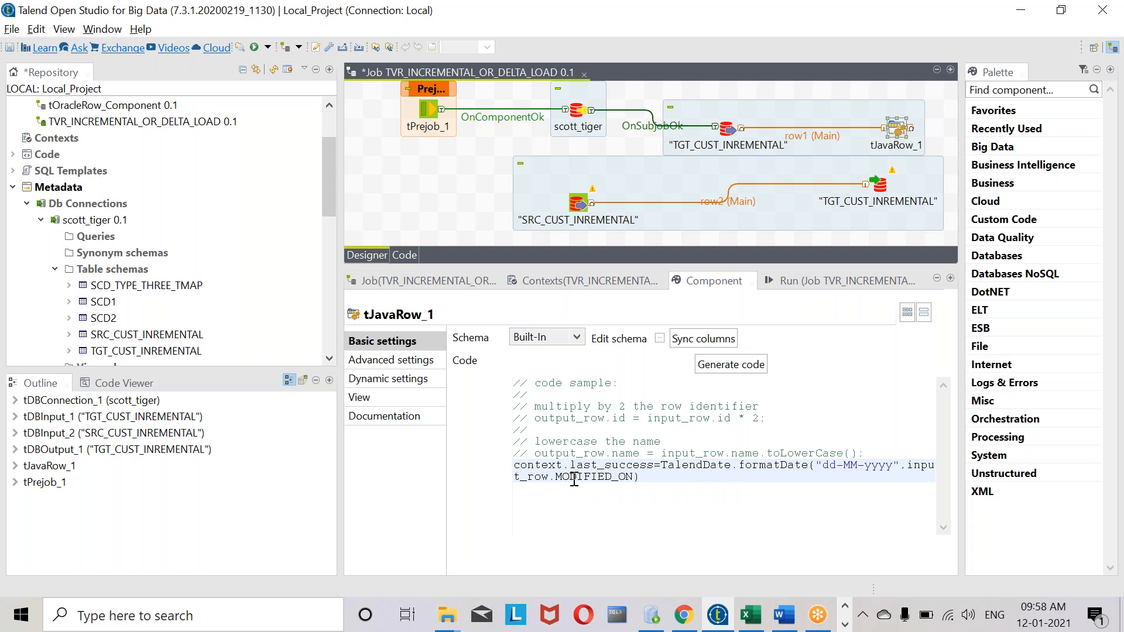
End the context.last_success statement with a semicolon and select the whole statement
{"action": "left_click", "coordinate": [665, 479]}
{"action": "type", "text": ";"}
{"action": "left_click_drag", "start_coordinate": [647, 479], "coordinate": [492, 465]}
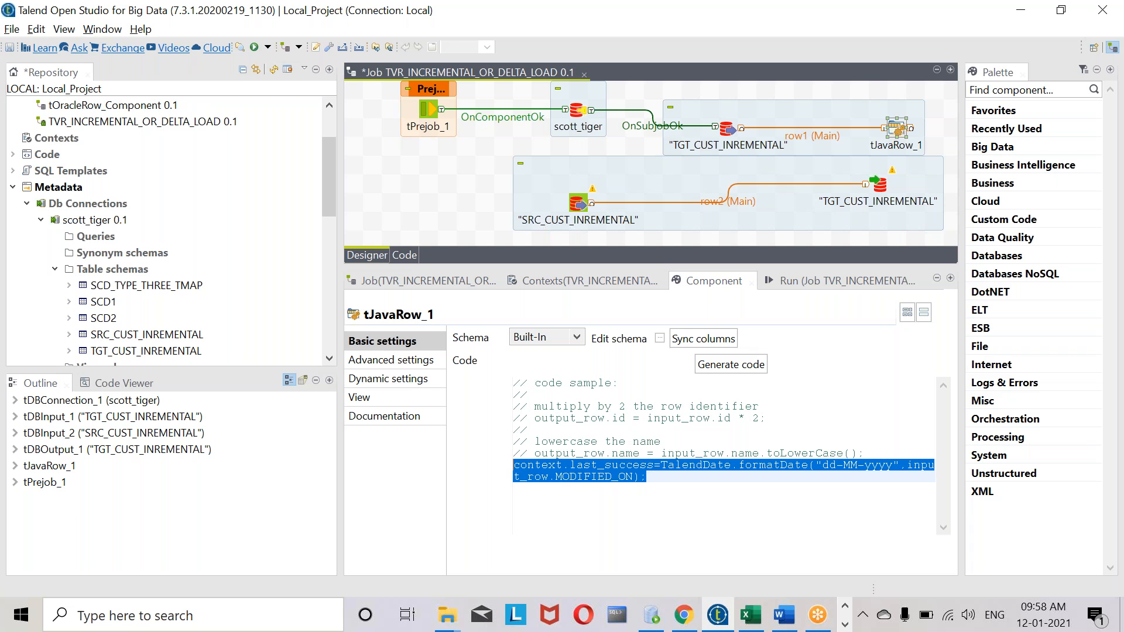
Start a new line below the last_success statement in the tJavaRow_1 code with the assignment context.current_run=
{"action": "left_click", "coordinate": [656, 479]}
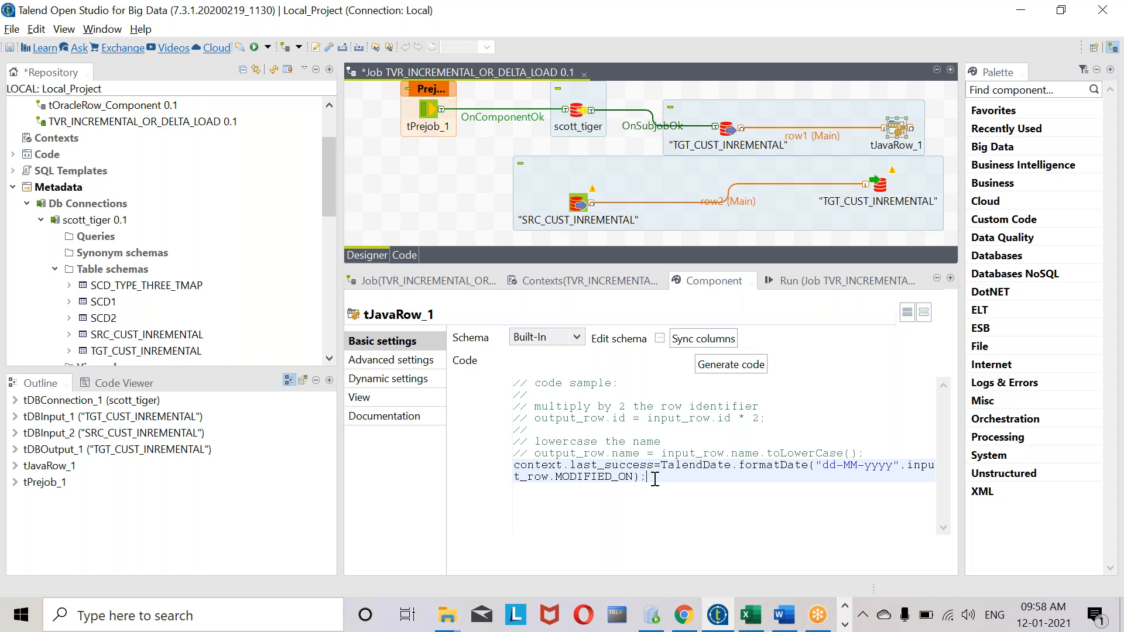
{"action": "key", "text": "Return"}
{"action": "type", "text": "con"}
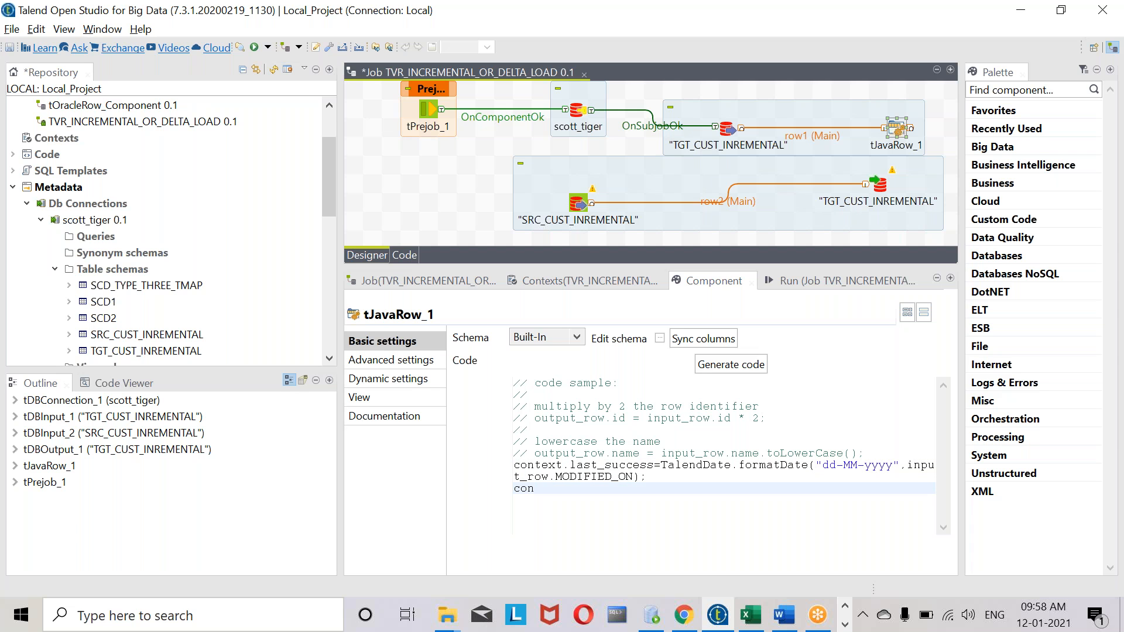
{"action": "key", "text": "ctrl+space"}
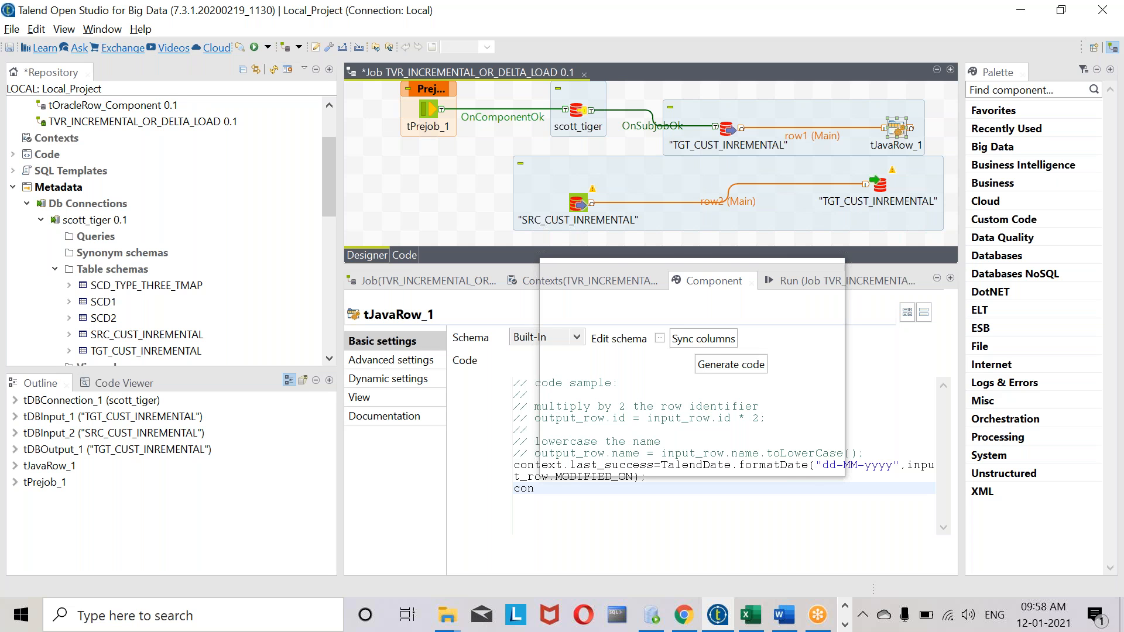
{"action": "scroll", "coordinate": [761, 410], "scroll_direction": "down", "scroll_amount": 10}
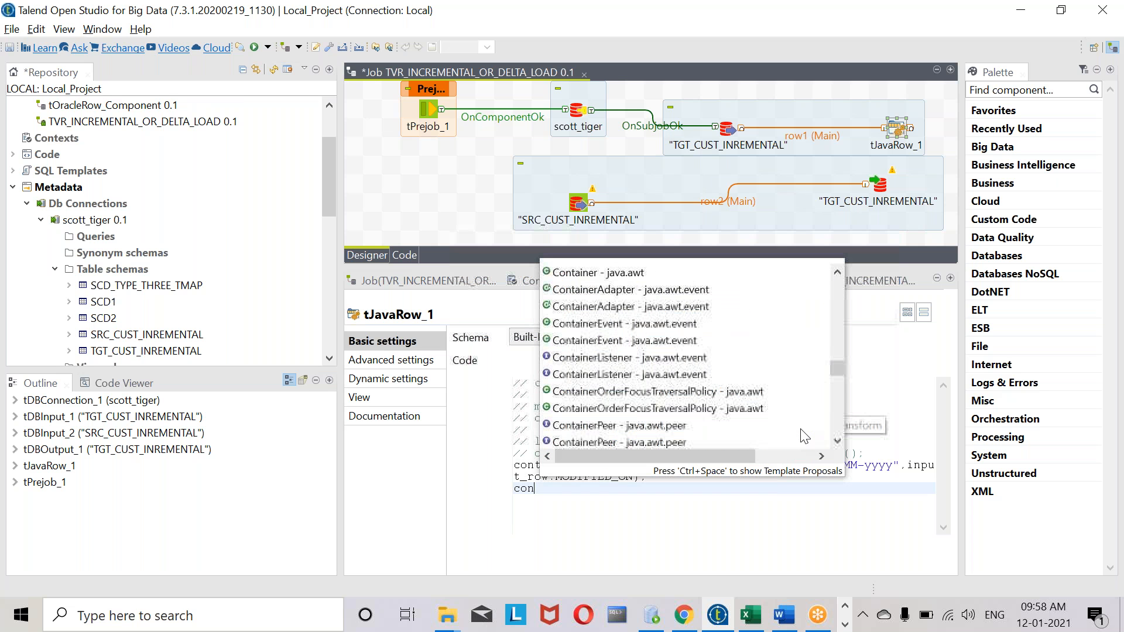
{"action": "left_click_drag", "start_coordinate": [841, 371], "coordinate": [842, 447]}
{"action": "left_click", "coordinate": [629, 430]}
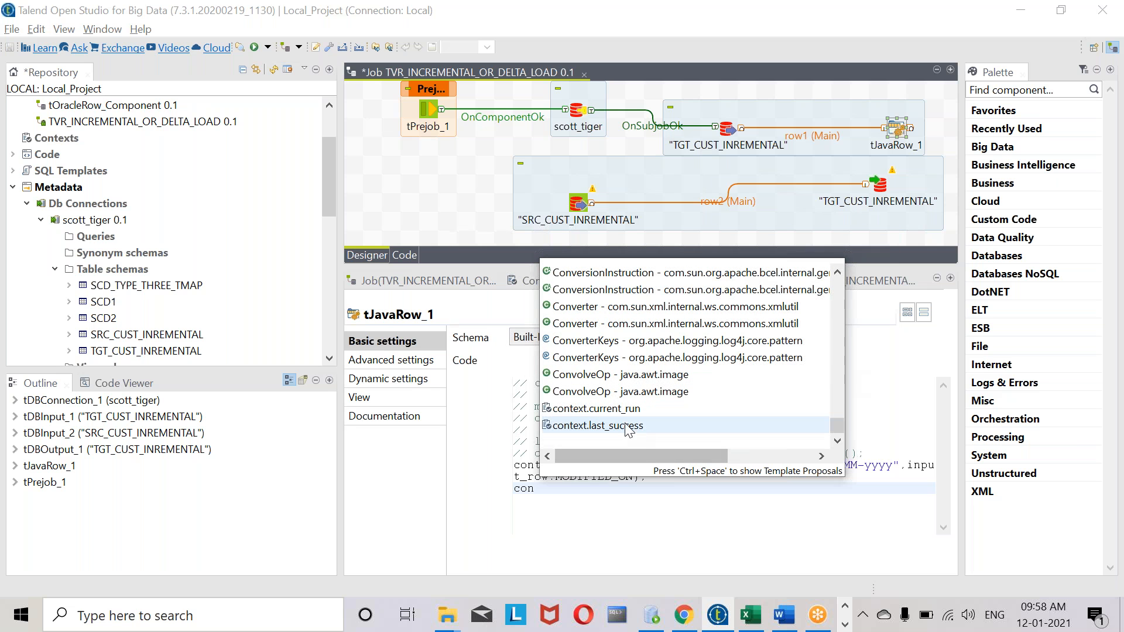
{"action": "double_click", "coordinate": [618, 410]}
{"action": "type", "text": "="}
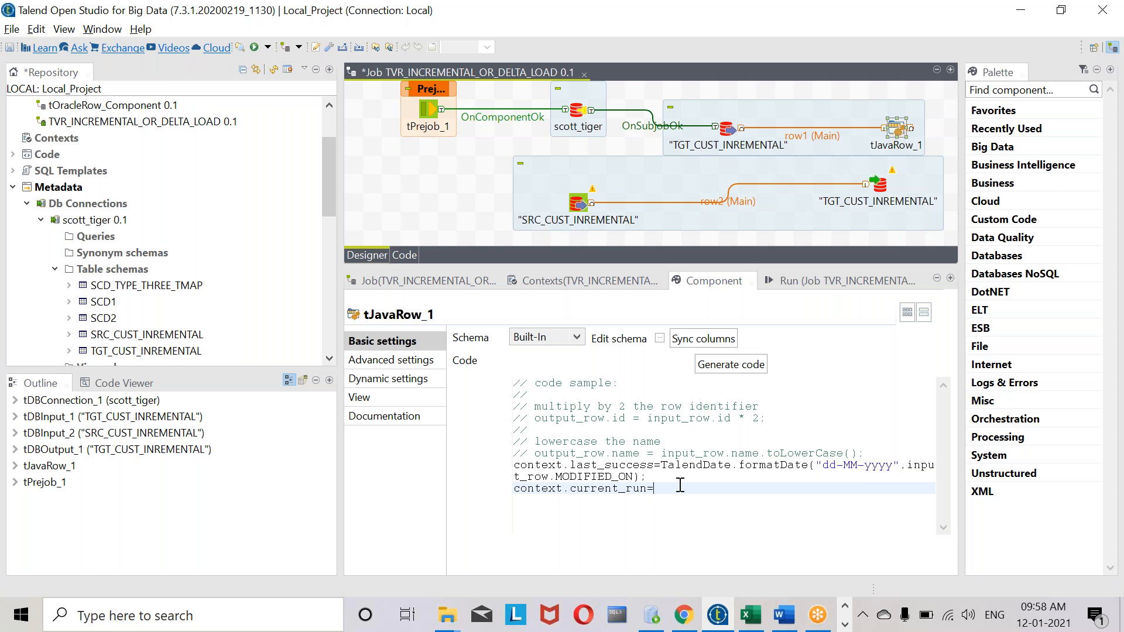
Assign the TalendDate.formatDate function to context.current_run using the code completion proposals
{"action": "key", "text": "ctrl+space"}
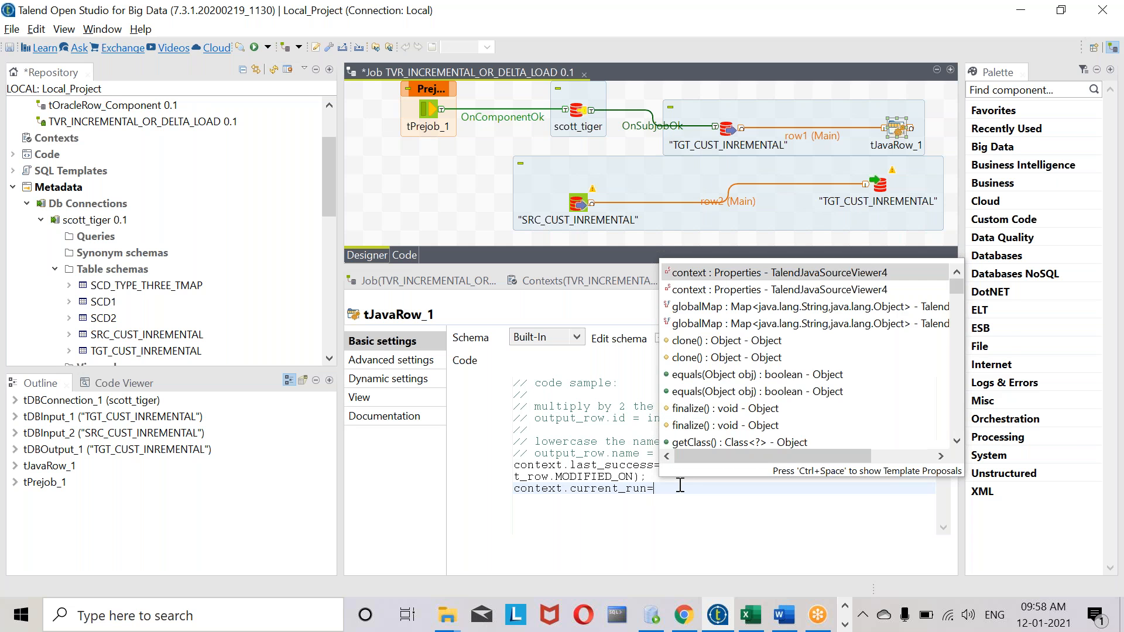
{"action": "scroll", "coordinate": [849, 402], "scroll_direction": "down", "scroll_amount": 15}
{"action": "scroll", "coordinate": [853, 402], "scroll_direction": "down", "scroll_amount": 2}
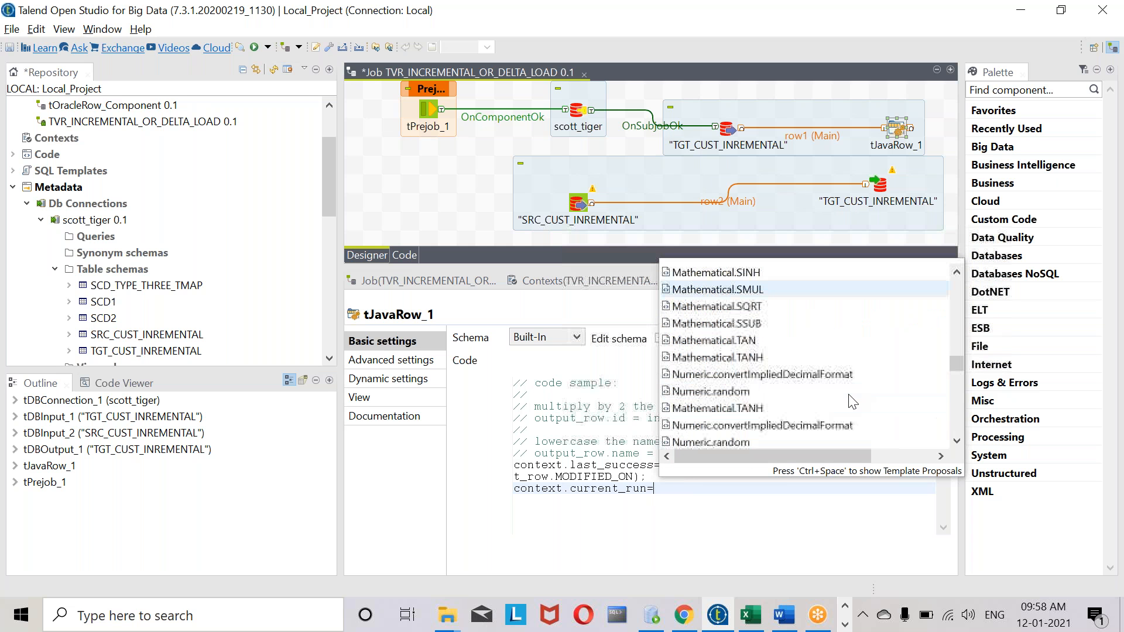
{"action": "scroll", "coordinate": [853, 402], "scroll_direction": "down", "scroll_amount": 10}
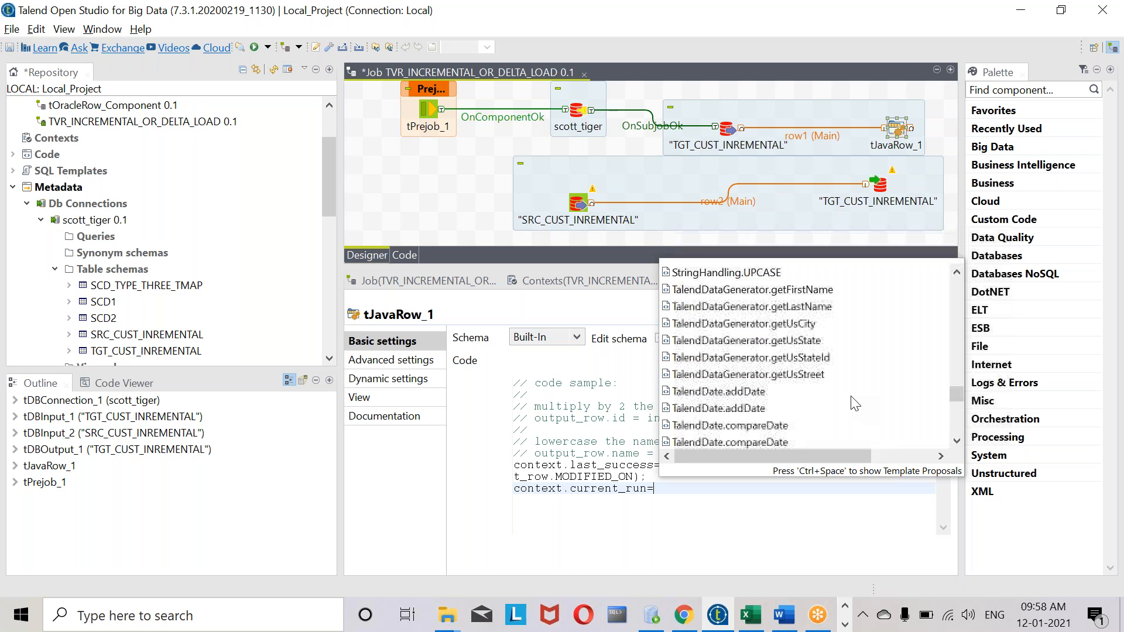
{"action": "left_click", "coordinate": [790, 415]}
{"action": "scroll", "coordinate": [771, 414], "scroll_direction": "down", "scroll_amount": 1}
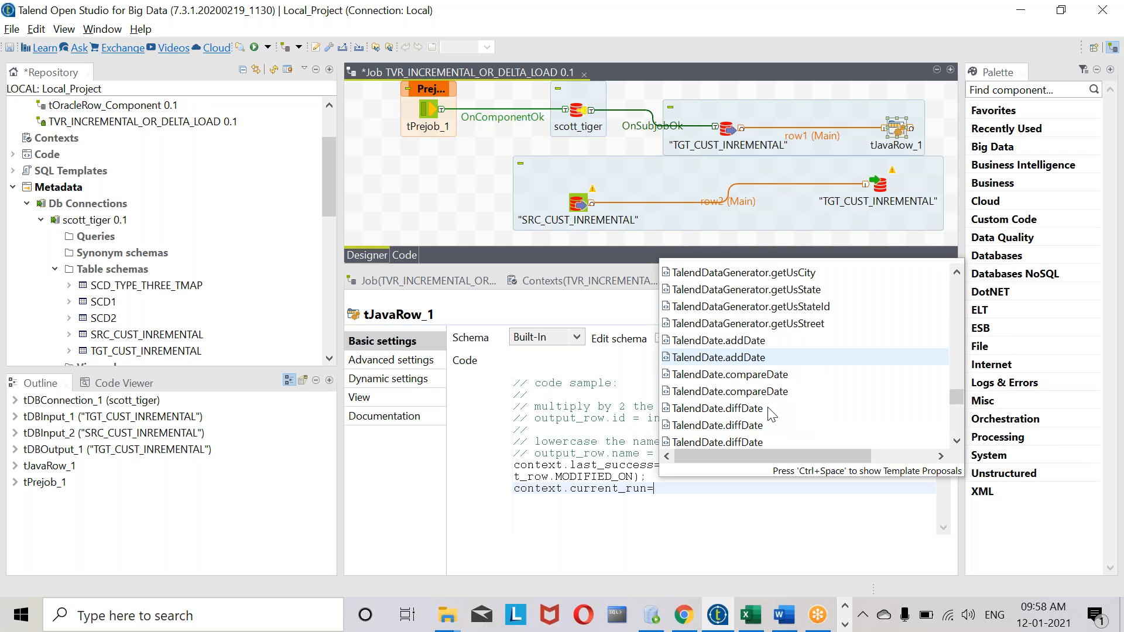
{"action": "scroll", "coordinate": [772, 415], "scroll_direction": "down", "scroll_amount": 3}
{"action": "double_click", "coordinate": [772, 415]}
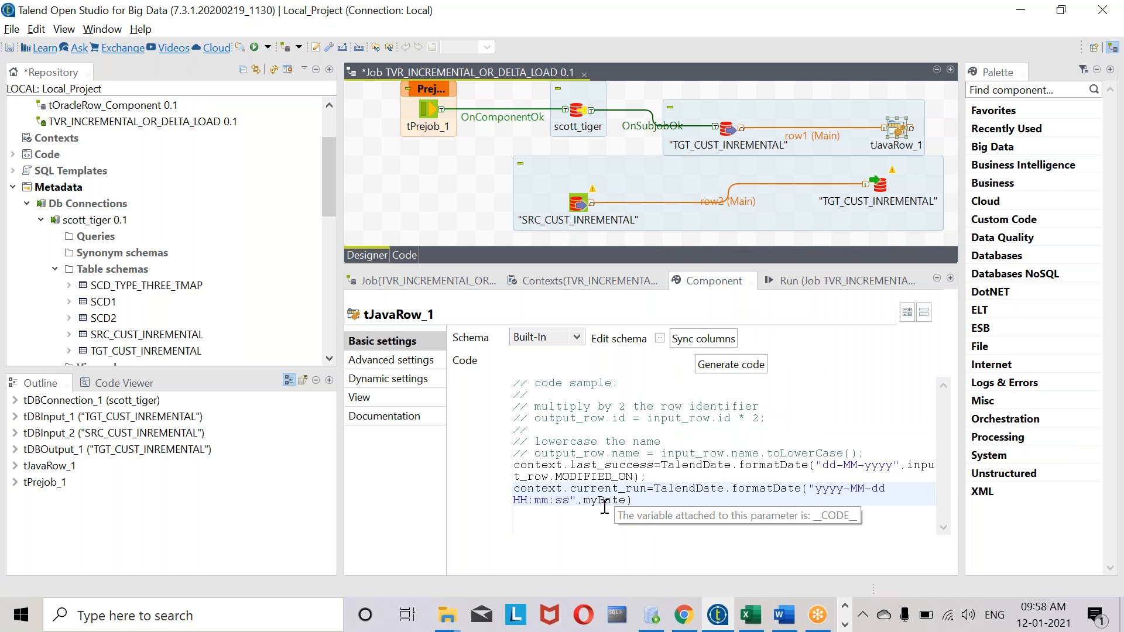
Replace the myDate argument of the current_run statement with TalendDate.getCurrentDate()
{"action": "double_click", "coordinate": [605, 501]}
{"action": "key", "text": "BackSpace"}
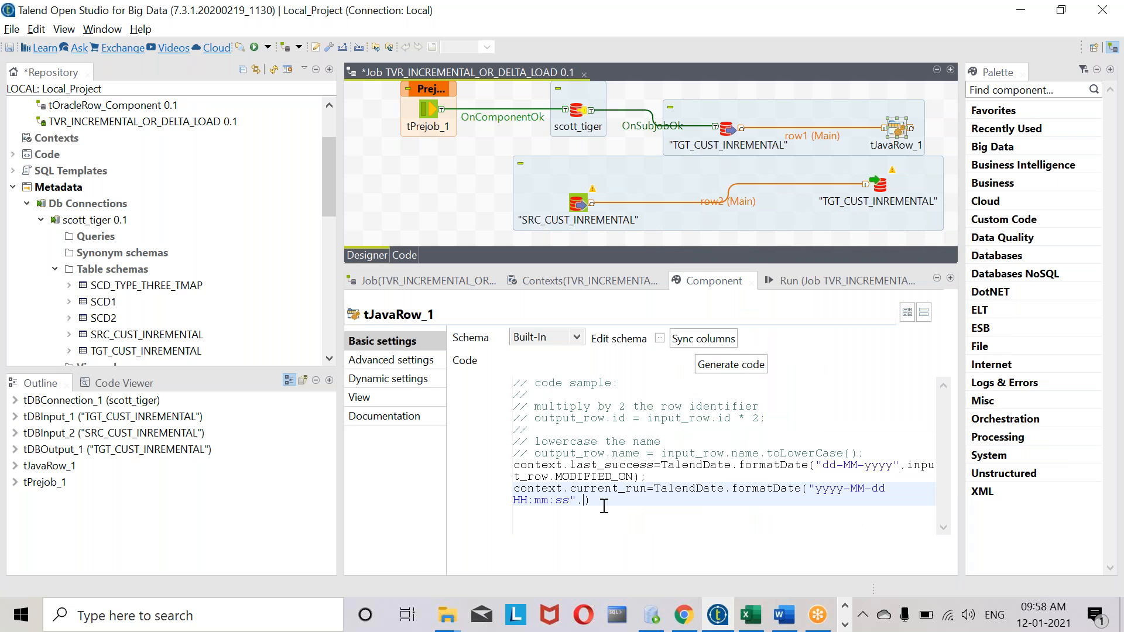
{"action": "key", "text": "ctrl+space"}
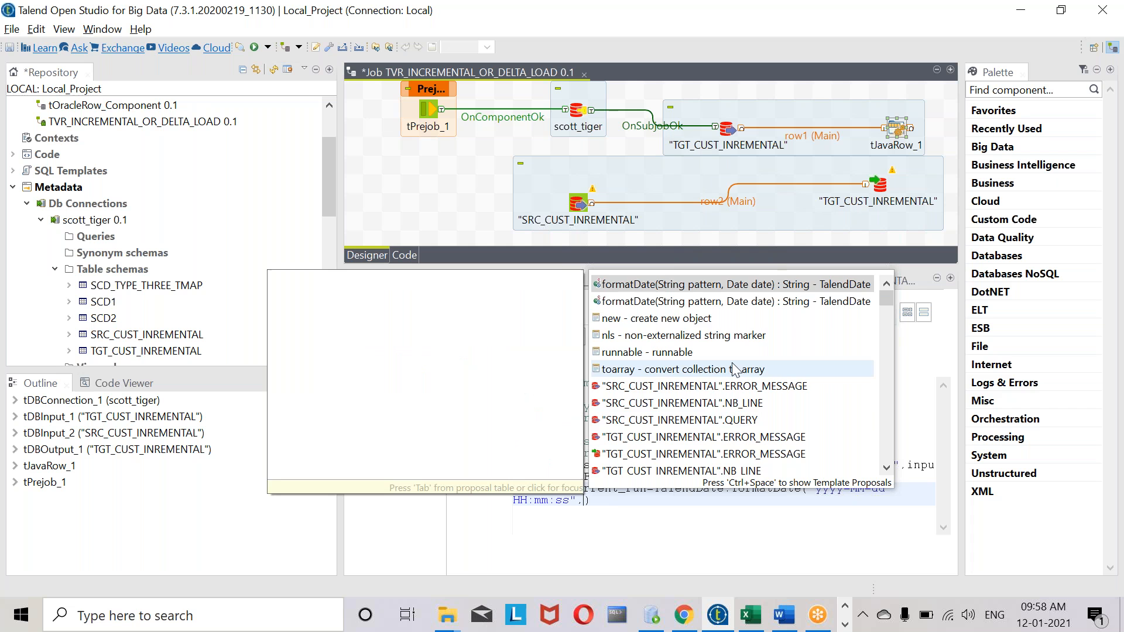
{"action": "scroll", "coordinate": [736, 369], "scroll_direction": "down", "scroll_amount": 3}
{"action": "scroll", "coordinate": [735, 375], "scroll_direction": "down", "scroll_amount": 10}
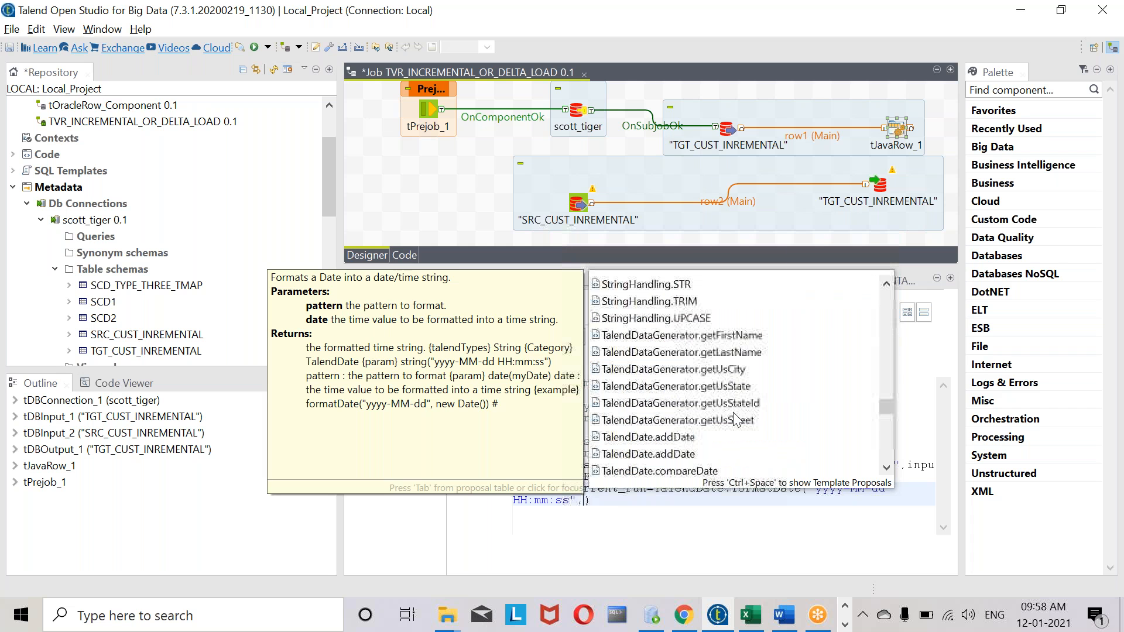
{"action": "scroll", "coordinate": [733, 413], "scroll_direction": "down", "scroll_amount": 3}
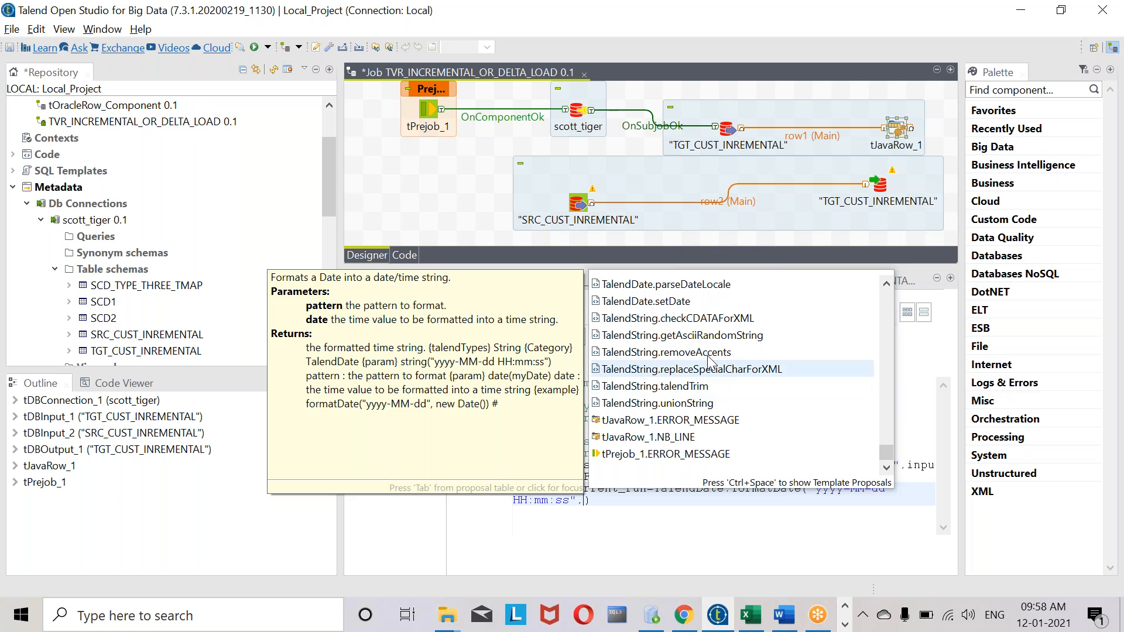
{"action": "scroll", "coordinate": [710, 363], "scroll_direction": "up", "scroll_amount": 5}
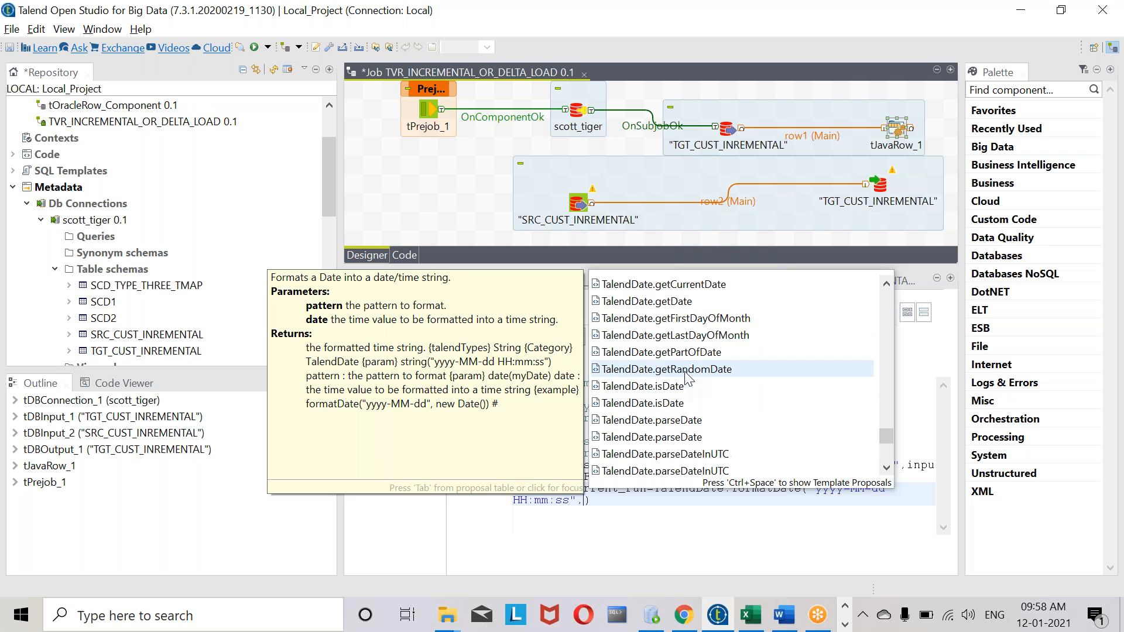
{"action": "scroll", "coordinate": [688, 380], "scroll_direction": "up", "scroll_amount": 3}
{"action": "double_click", "coordinate": [661, 335]}
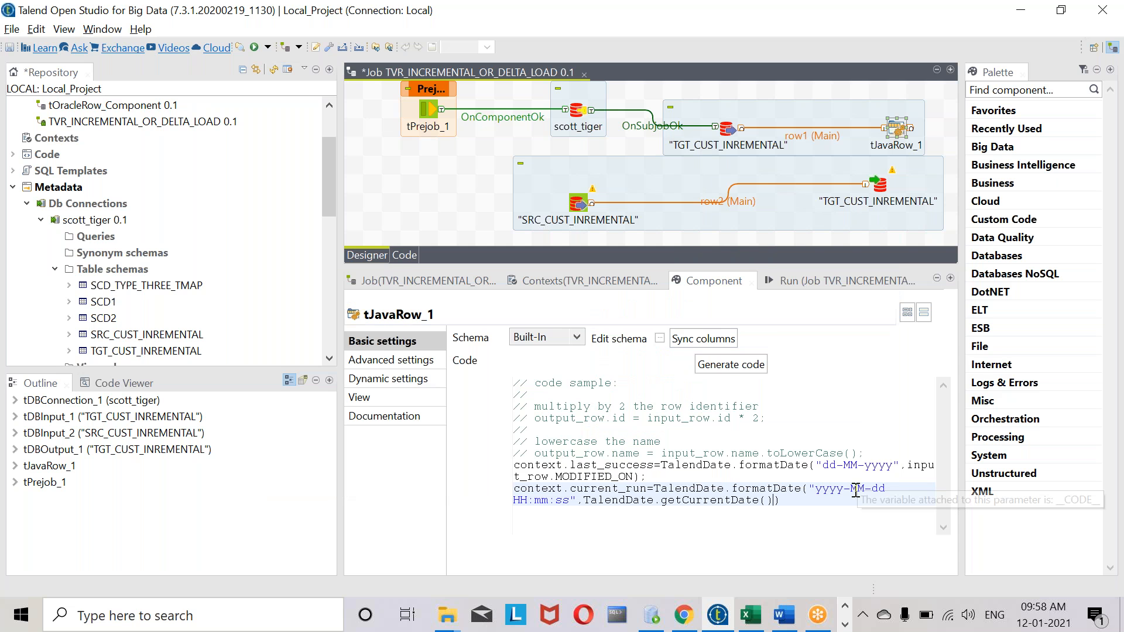
Change the date part of the current_run formatDate pattern to dd-MM-yyyy
{"action": "type", "text": "-MM"}
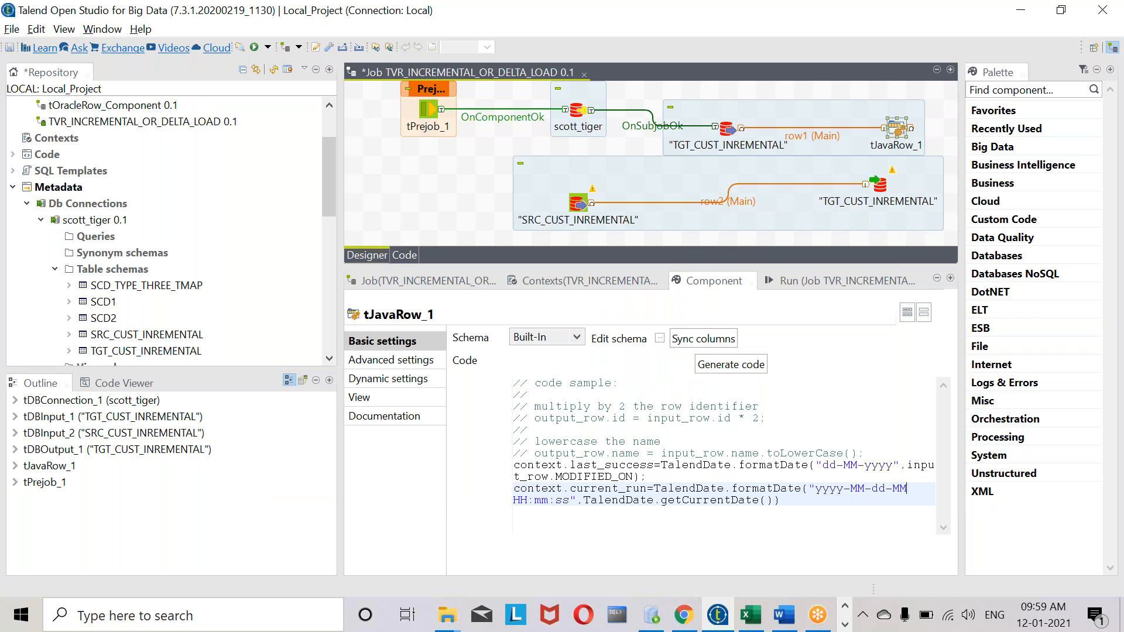
{"action": "type", "text": "-yyyy"}
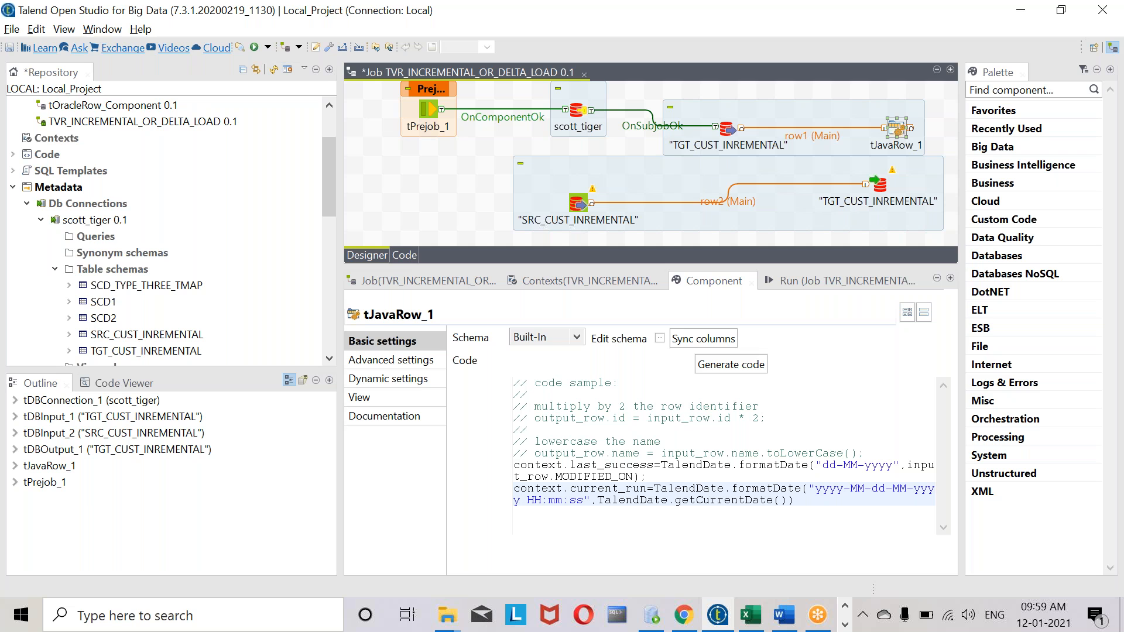
{"action": "key", "text": "BackSpace"}
{"action": "key", "text": "BackSpace"}
{"action": "key", "text": "BackSpace"}
{"action": "key", "text": "BackSpace"}
{"action": "key", "text": "BackSpace"}
{"action": "key", "text": "BackSpace"}
{"action": "key", "text": "BackSpace"}
{"action": "key", "text": "BackSpace"}
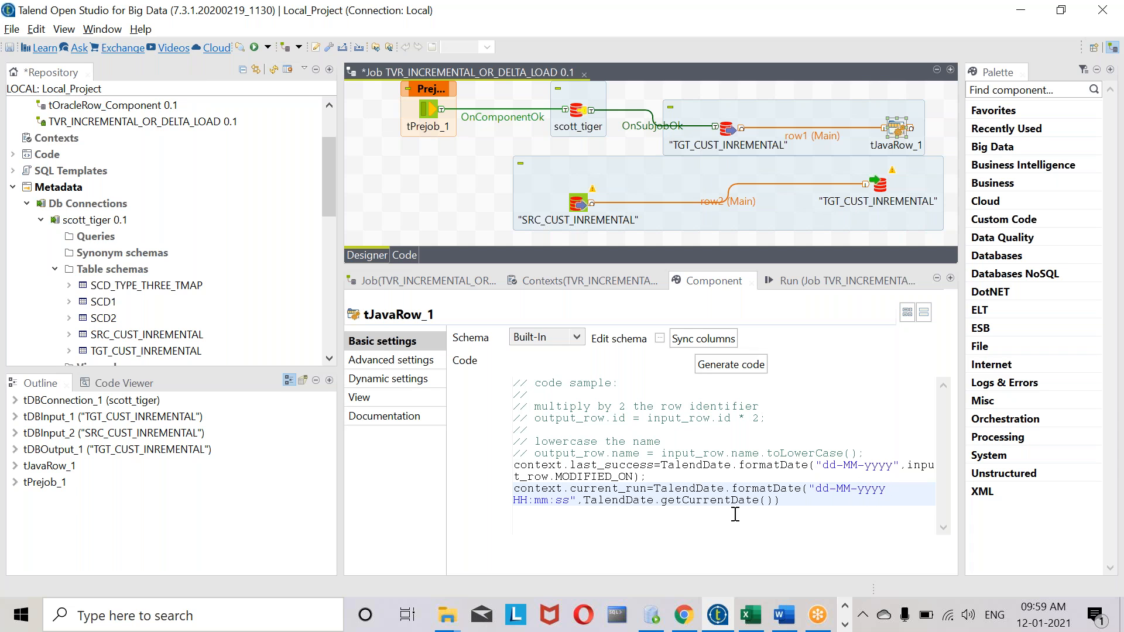
Remove the HH:mm:ss time part from the current_run pattern and end the statement with a semicolon and a line break
{"action": "left_click", "coordinate": [568, 501]}
{"action": "key", "text": "BackSpace"}
{"action": "key", "text": "BackSpace"}
{"action": "key", "text": "BackSpace"}
{"action": "key", "text": "BackSpace"}
{"action": "key", "text": "BackSpace"}
{"action": "key", "text": "BackSpace"}
{"action": "key", "text": "BackSpace"}
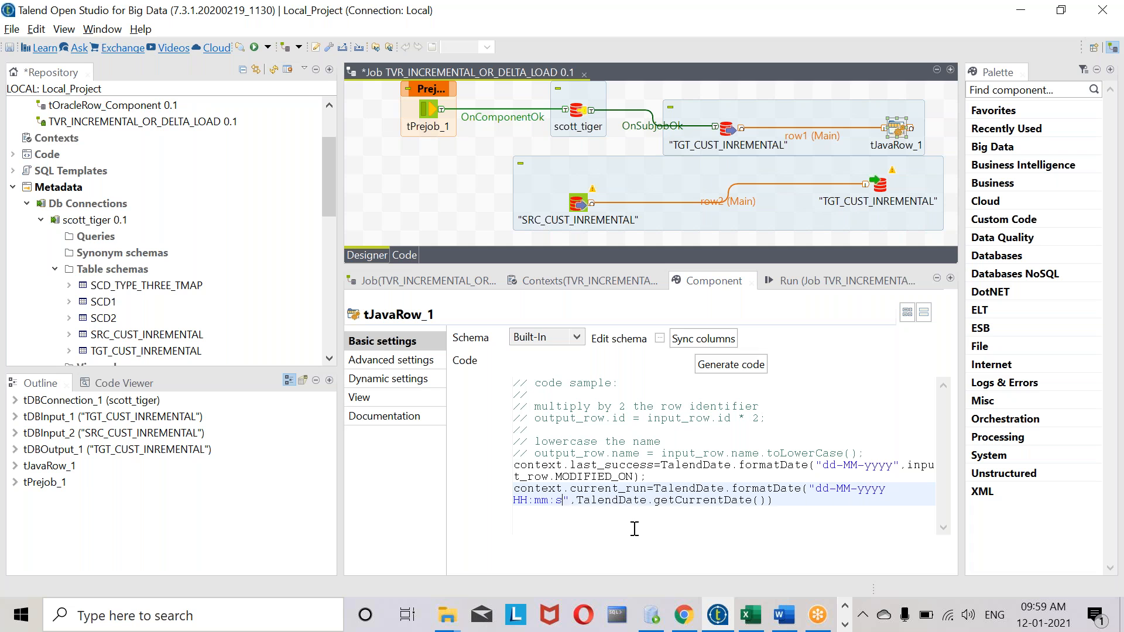
{"action": "key", "text": "BackSpace"}
{"action": "key", "text": "BackSpace"}
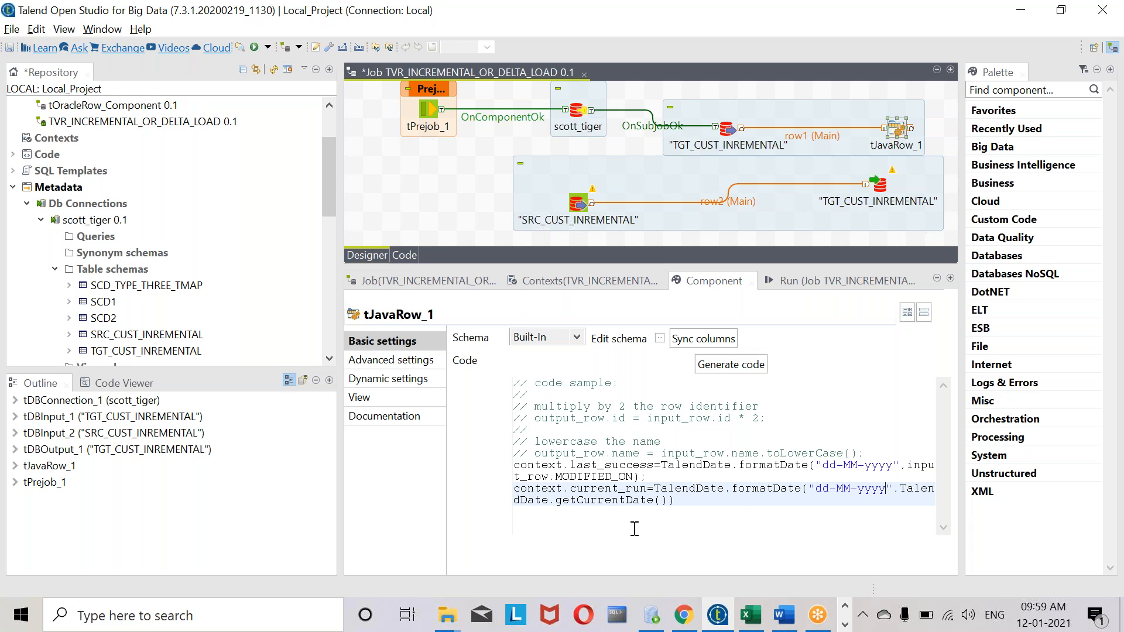
{"action": "left_click", "coordinate": [691, 504]}
{"action": "type", "text": ";"}
{"action": "key", "text": "Return"}
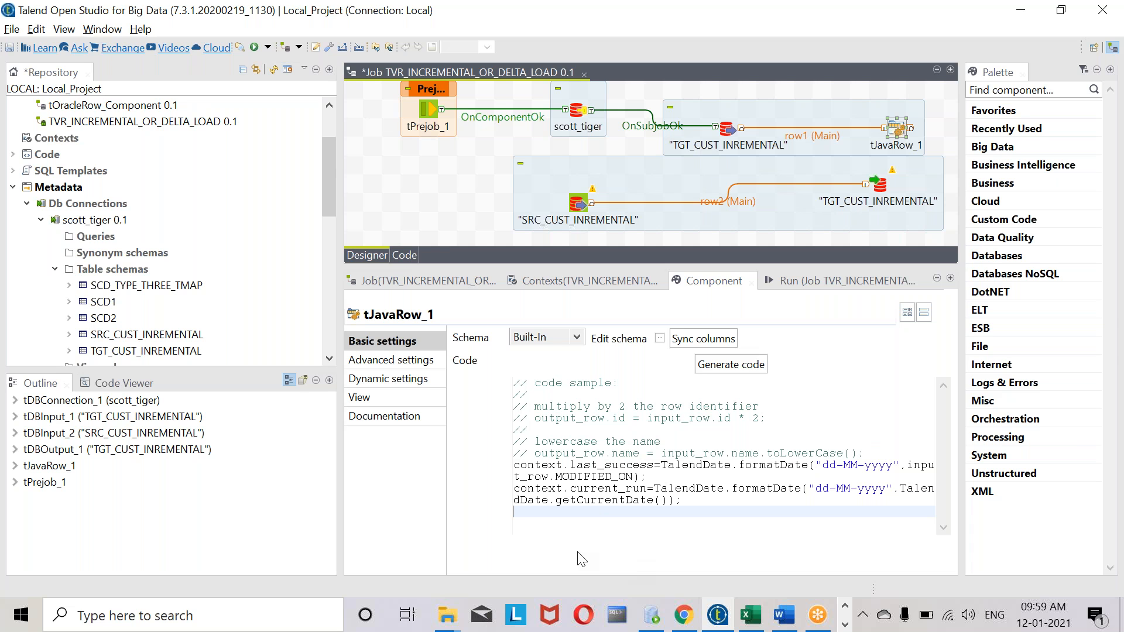
Add an empty System.out.println(); statement below the current_run assignment
{"action": "type", "text": "syste"}
{"action": "left_click_drag", "start_coordinate": [562, 511], "coordinate": [495, 524]}
{"action": "key", "text": "BackSpace"}
{"action": "type", "text": "System."}
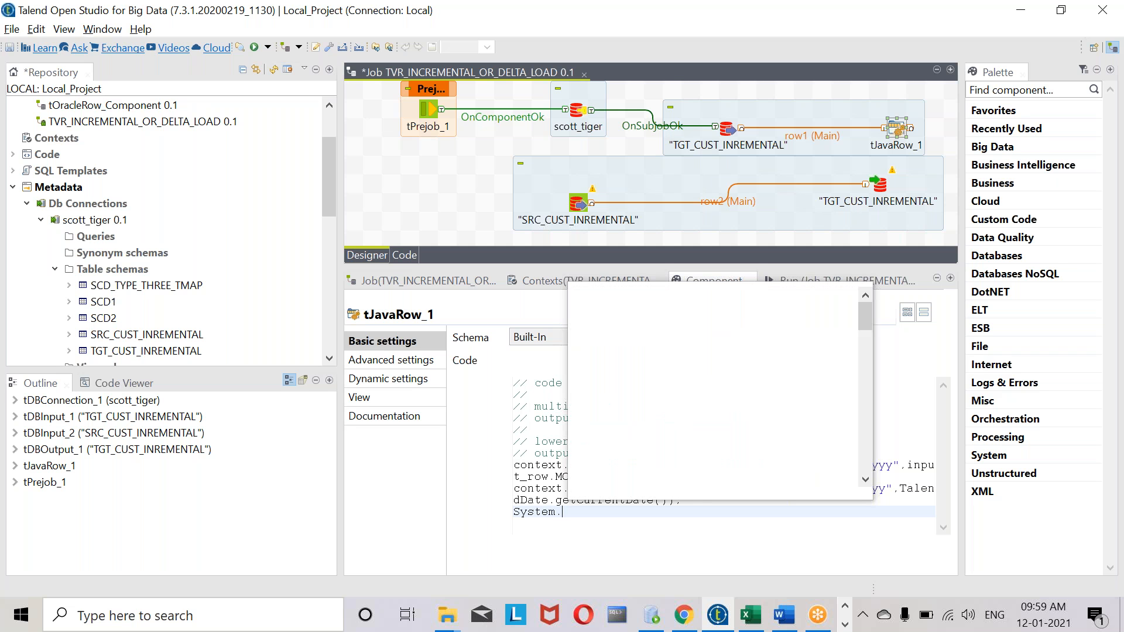
{"action": "type", "text": "ou"}
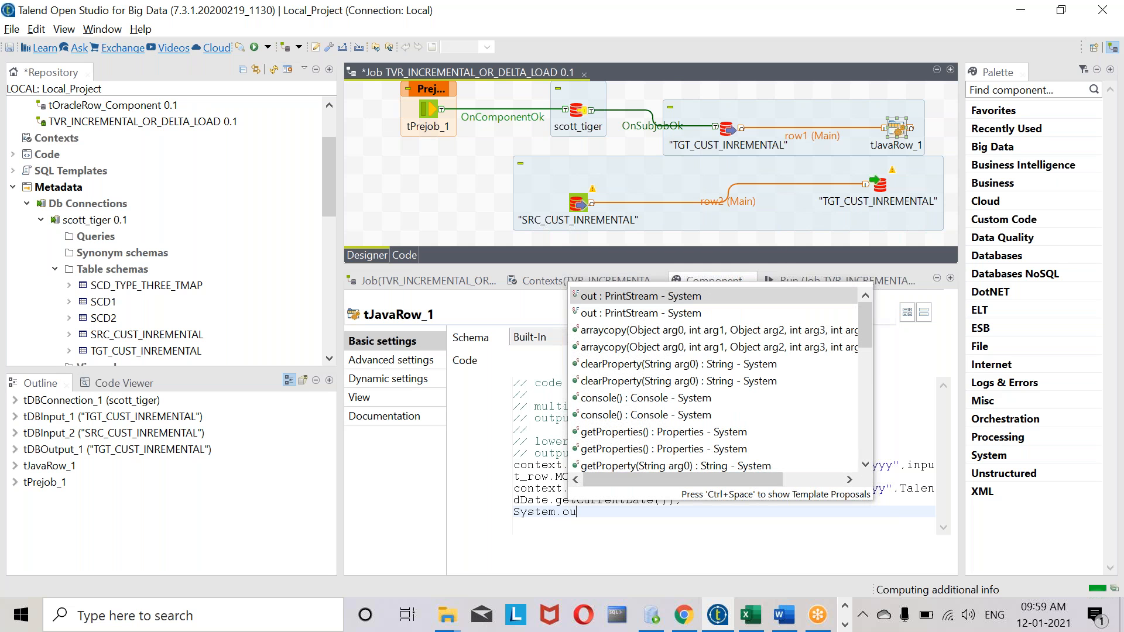
{"action": "type", "text": "t."}
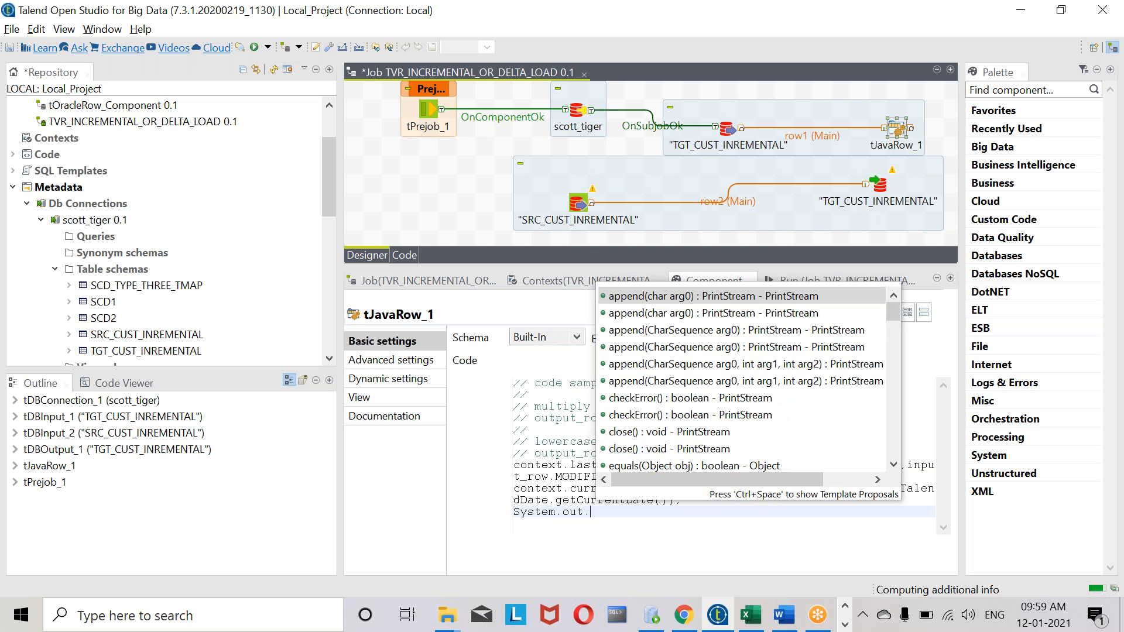
{"action": "type", "text": "println"}
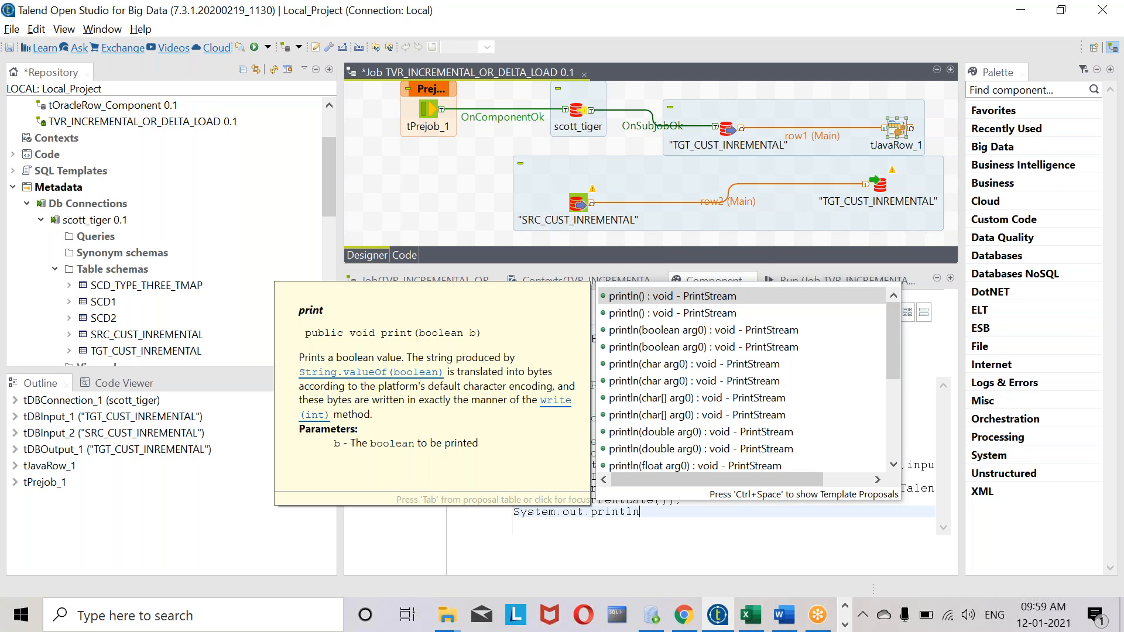
{"action": "type", "text": "();"}
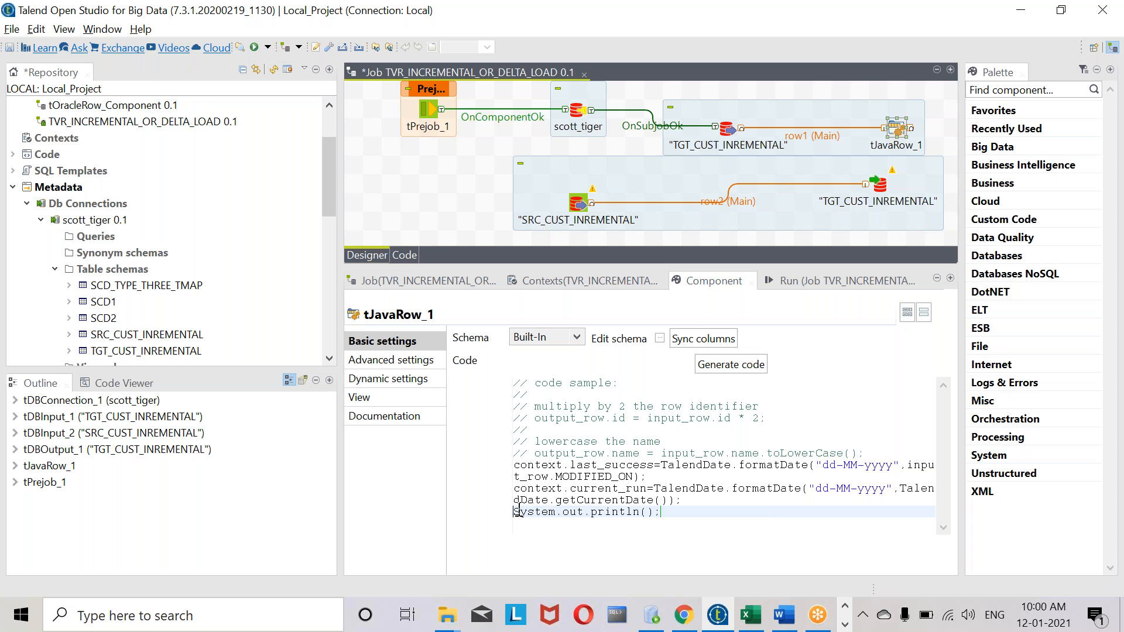
Enter the string "Last Success Run Date is:" as the println message
{"action": "left_click", "coordinate": [648, 513]}
{"action": "type", "text": "\""}
{"action": "type", "text": "Last "}
{"action": "type", "text": "Success"}
{"action": "type", "text": " Run D"}
{"action": "type", "text": "ate"}
{"action": "type", "text": "\""}
{"action": "type", "text": "is"}
{"action": "type", "text": ":"}
Append +context.last_success after the message string inside the println call
{"action": "left_click", "coordinate": [839, 513]}
{"action": "type", "text": "+con"}
{"action": "key", "text": "ctrl+space"}
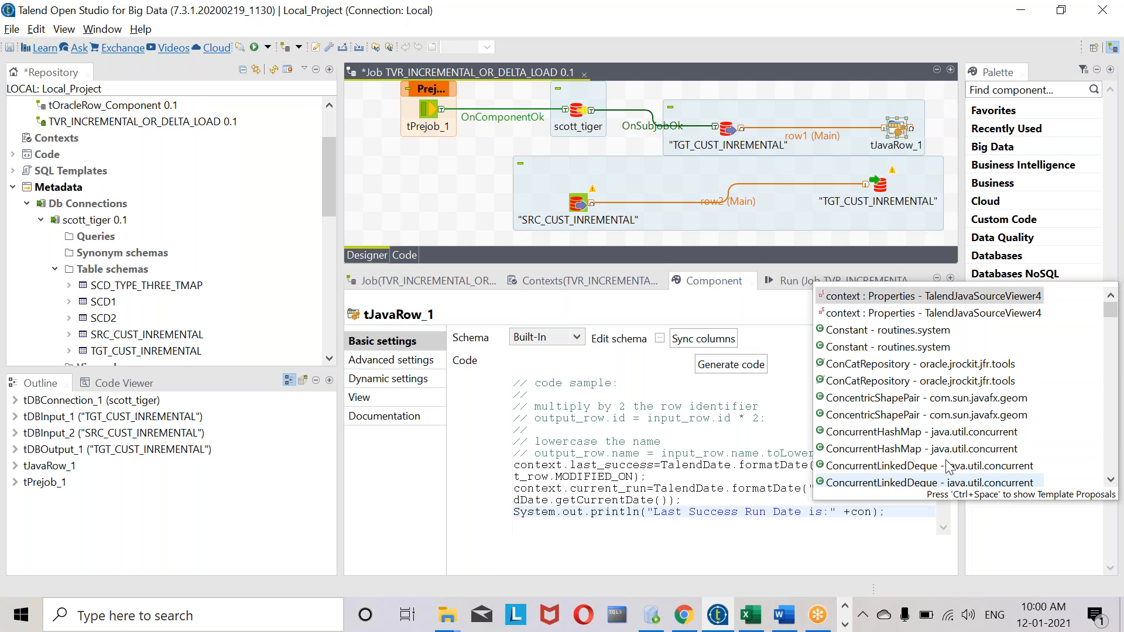
{"action": "scroll", "coordinate": [1017, 468], "scroll_direction": "down", "scroll_amount": 10}
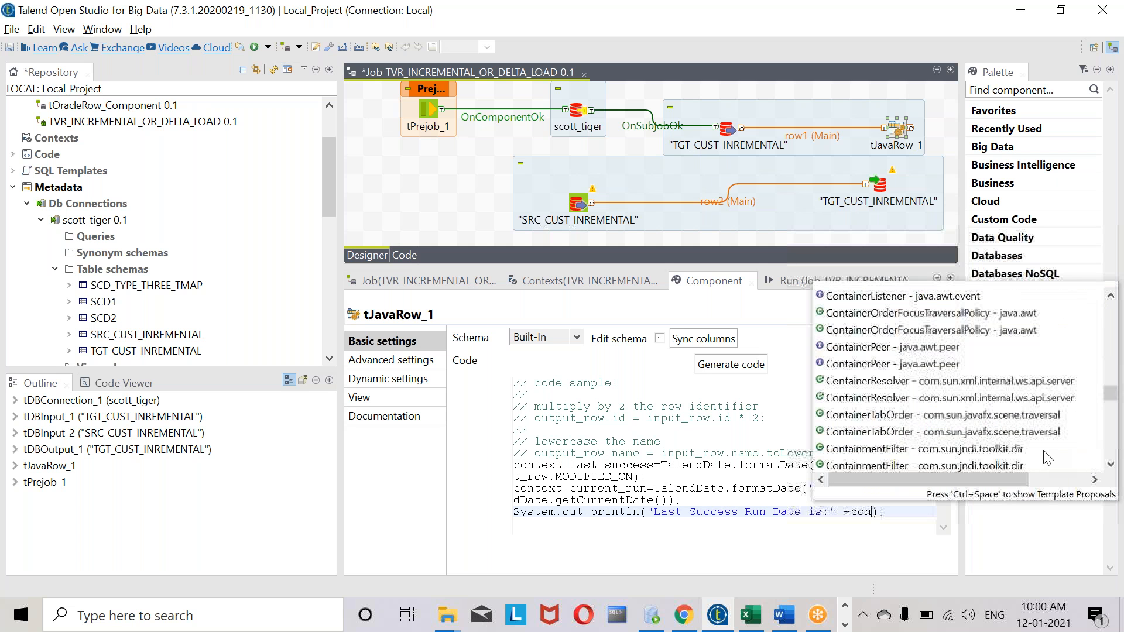
{"action": "scroll", "coordinate": [1048, 458], "scroll_direction": "down", "scroll_amount": 10}
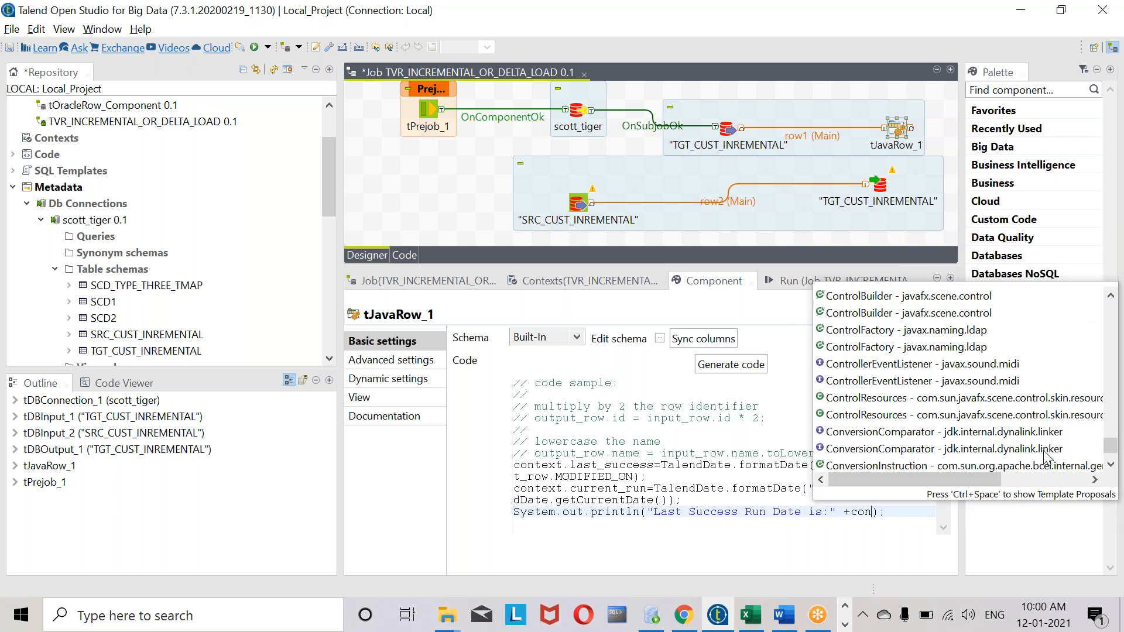
{"action": "scroll", "coordinate": [1047, 457], "scroll_direction": "down", "scroll_amount": 5}
{"action": "double_click", "coordinate": [913, 454]}
Duplicate the "Last Success Run Date is:" println statement on a new line below it
{"action": "key", "text": "ctrl+c"}
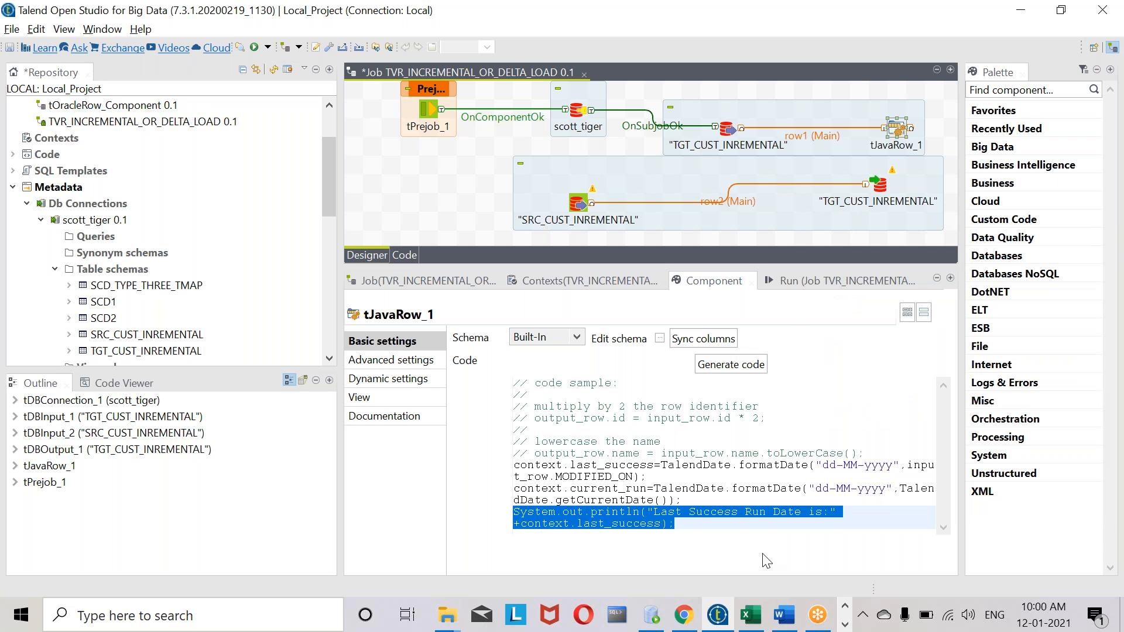
{"action": "left_click", "coordinate": [702, 527]}
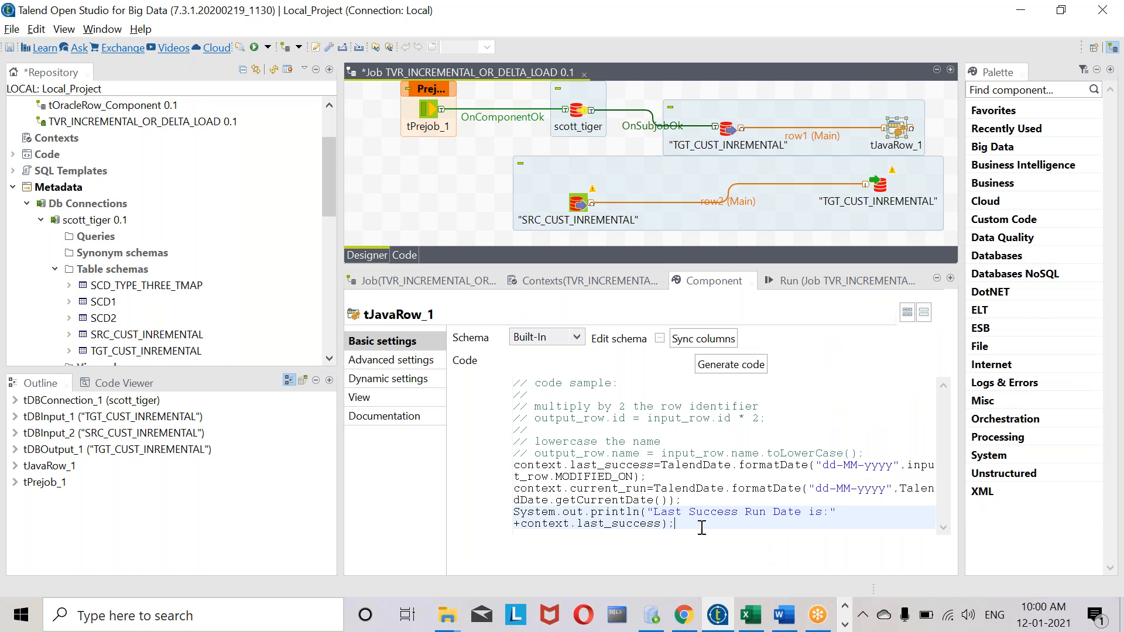
{"action": "key", "text": "Return"}
{"action": "key", "text": "ctrl+v"}
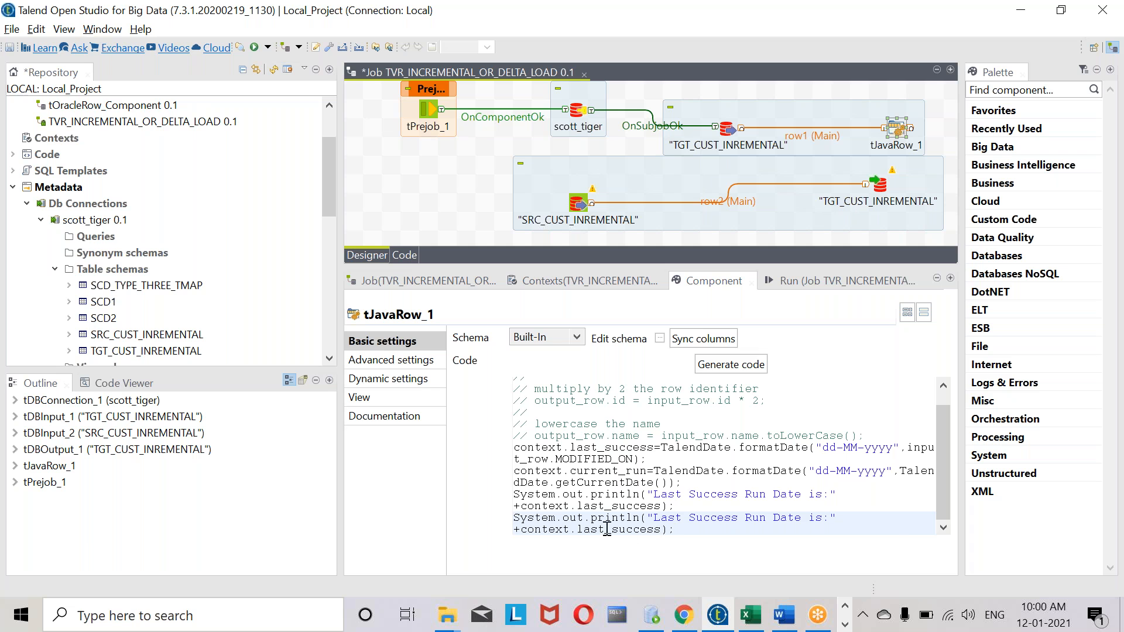
Replace "Last Success" with "Current" in the message of the second println statement
{"action": "left_click_drag", "start_coordinate": [656, 519], "coordinate": [738, 519]}
{"action": "left_click", "coordinate": [698, 517]}
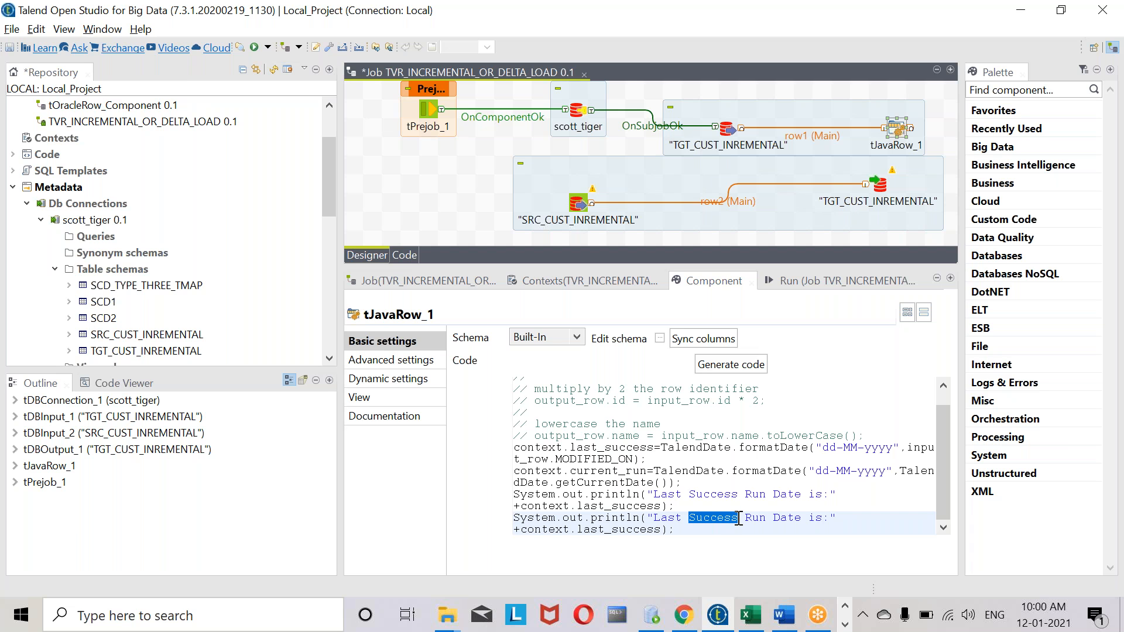
{"action": "key", "text": "BackSpace"}
{"action": "key", "text": "BackSpace"}
{"action": "key", "text": "BackSpace"}
{"action": "key", "text": "BackSpace"}
{"action": "key", "text": "BackSpace"}
{"action": "key", "text": "BackSpace"}
{"action": "type", "text": "Current"}
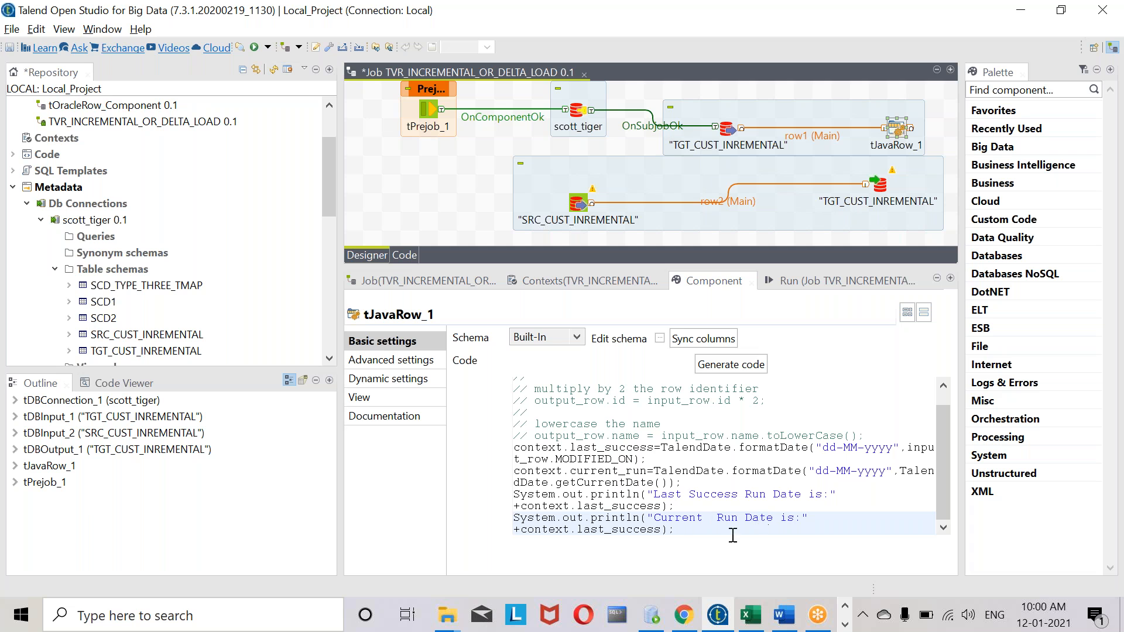
Replace context.last_success with context.current_run in the "Current Run Date is:" println statement
{"action": "double_click", "coordinate": [637, 530]}
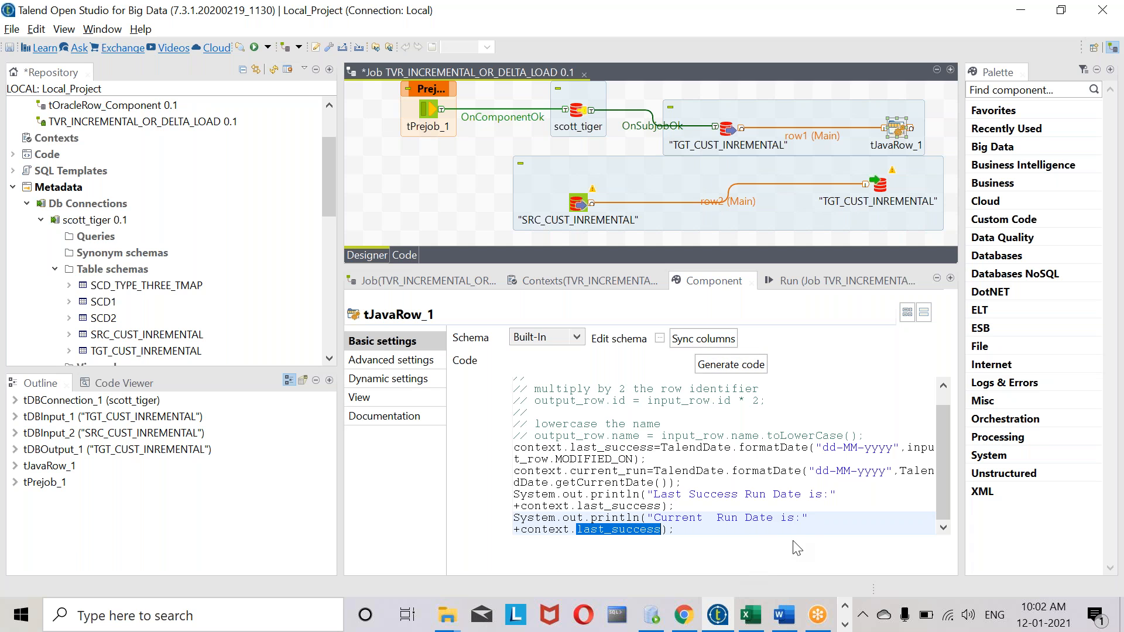
{"action": "left_click", "coordinate": [607, 531]}
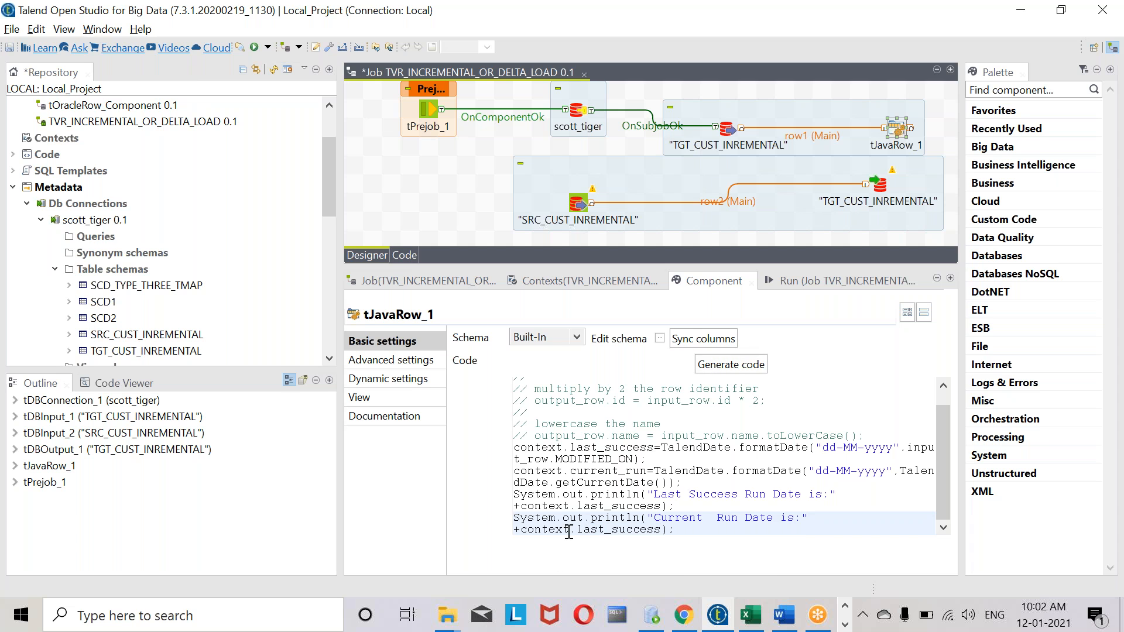
{"action": "left_click_drag", "start_coordinate": [577, 530], "coordinate": [664, 530]}
{"action": "key", "text": "BackSpace"}
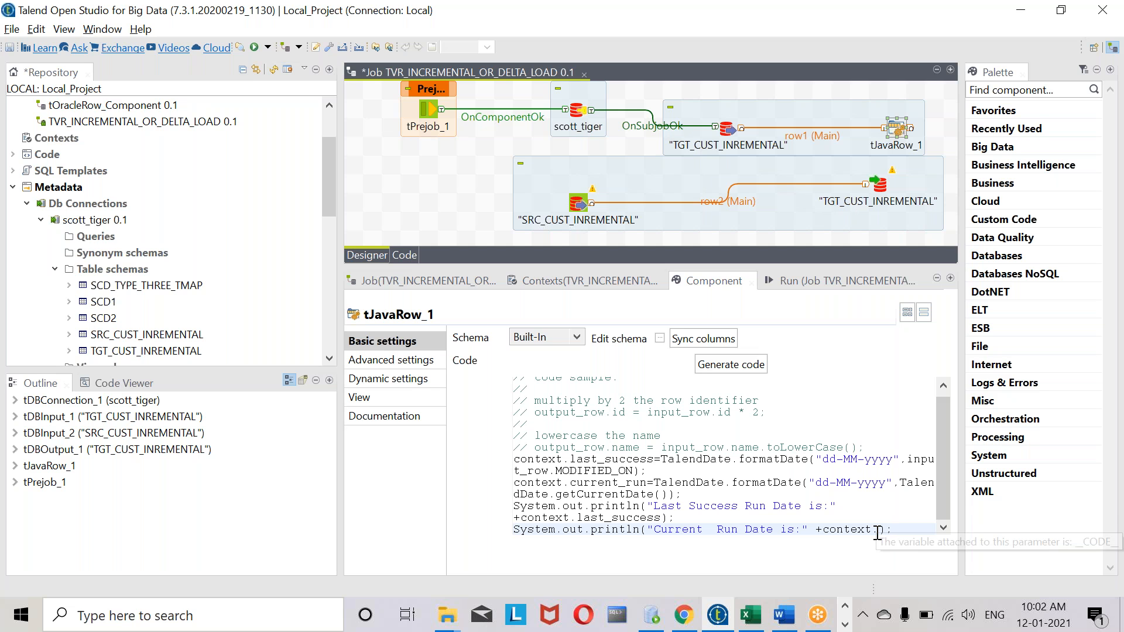
{"action": "key", "text": "BackSpace"}
{"action": "key", "text": "BackSpace"}
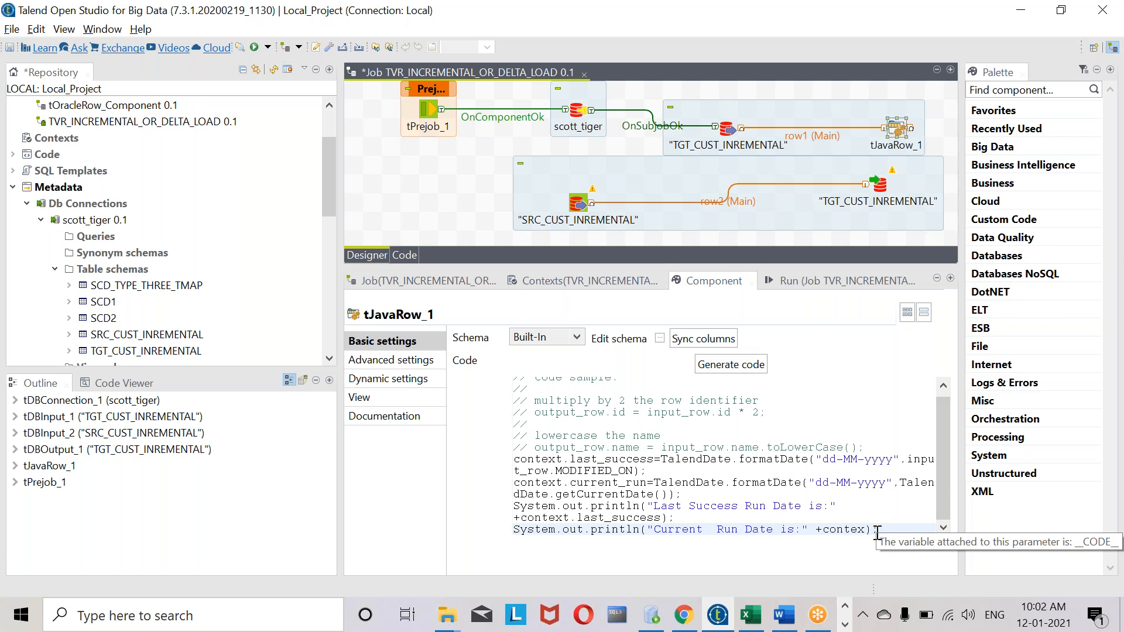
{"action": "key", "text": "ctrl+space"}
{"action": "scroll", "coordinate": [924, 489], "scroll_direction": "down", "scroll_amount": 5}
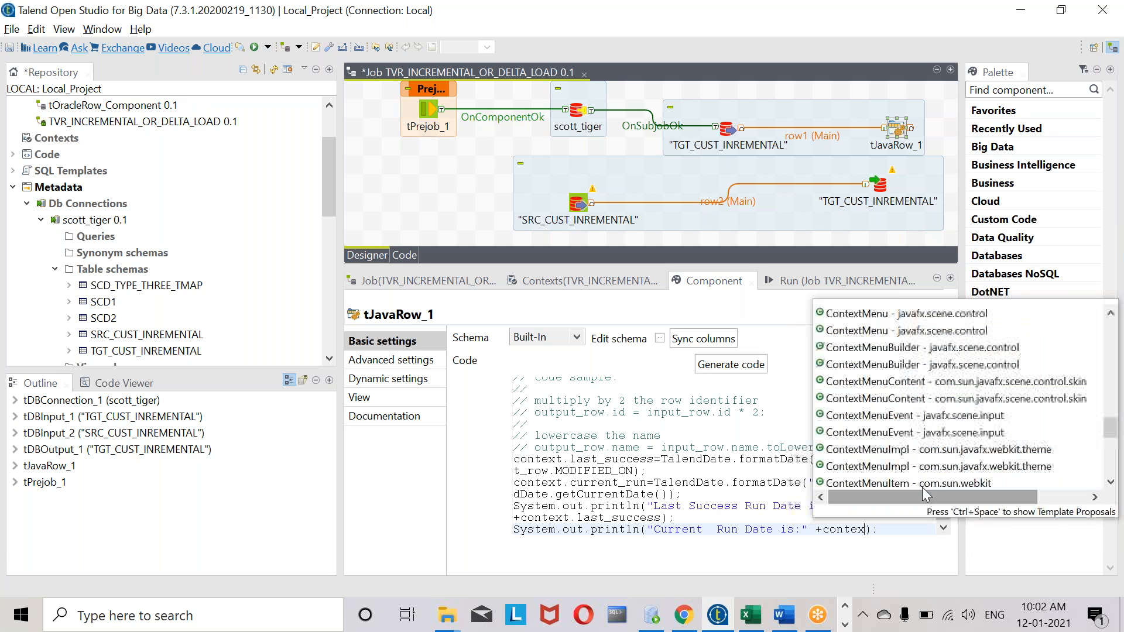
{"action": "double_click", "coordinate": [926, 483]}
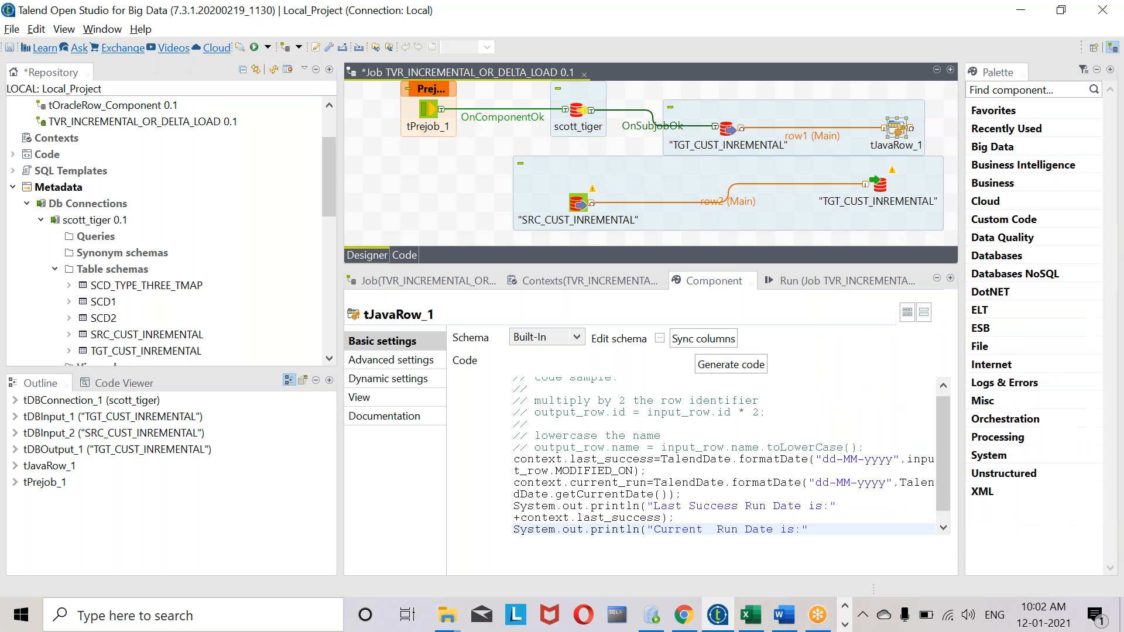
{"action": "scroll", "coordinate": [694, 507], "scroll_direction": "down", "scroll_amount": 1}
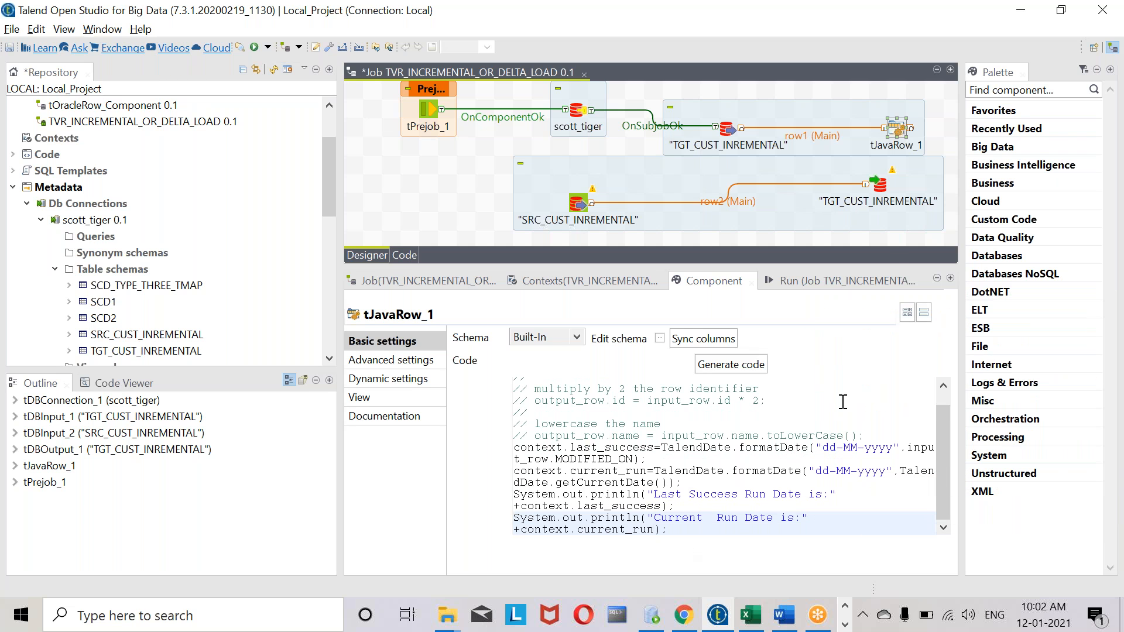
Open the SRC_CUST_INREMENTAL input component's settings and place the cursor at the end of its query, before the closing quote
{"action": "left_click", "coordinate": [578, 205]}
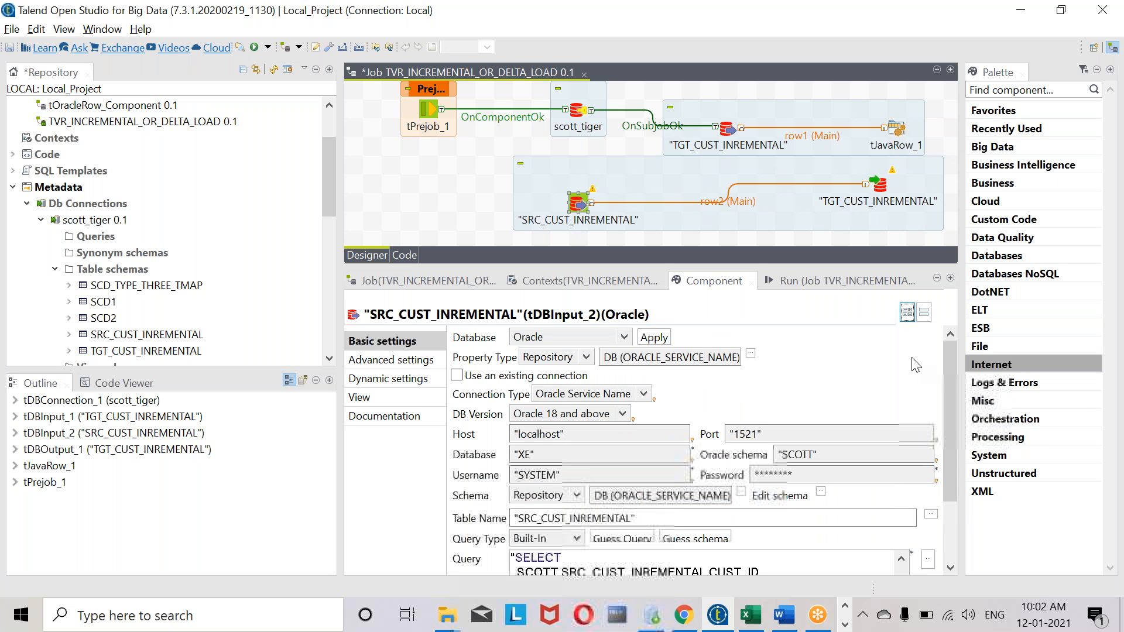
{"action": "scroll", "coordinate": [816, 497], "scroll_direction": "down", "scroll_amount": 3}
{"action": "left_click", "coordinate": [743, 497]}
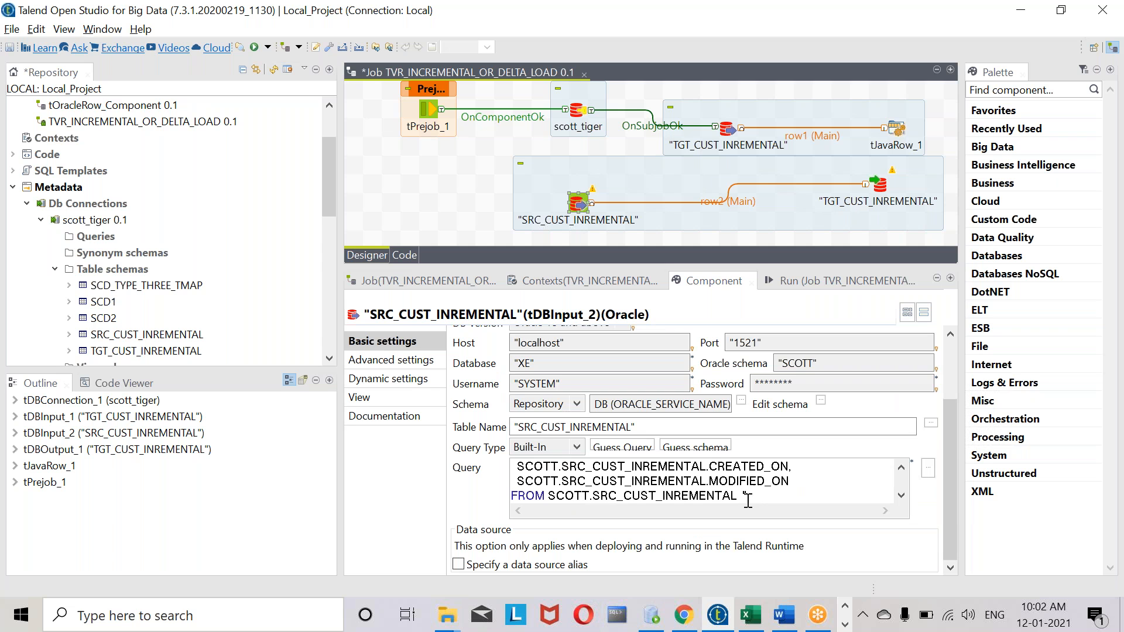
Switch to SQL Developer to look at the SRC_CUST_INREMENTAL worksheet and rows, and return to Talend Open Studio
{"action": "left_click", "coordinate": [651, 621]}
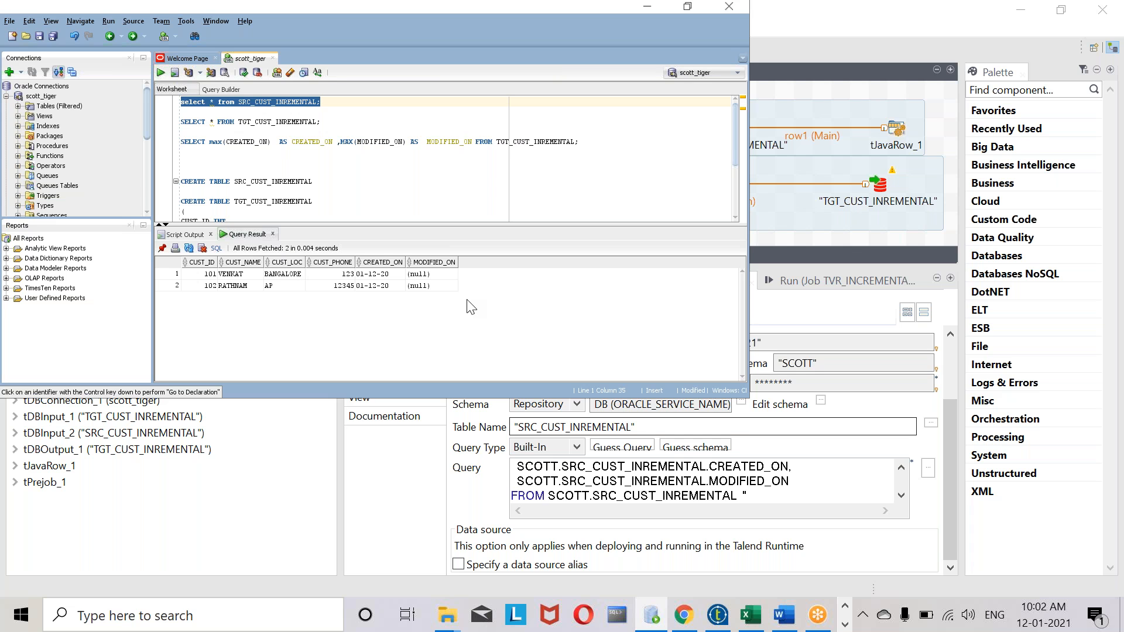
{"action": "left_click", "coordinate": [335, 170]}
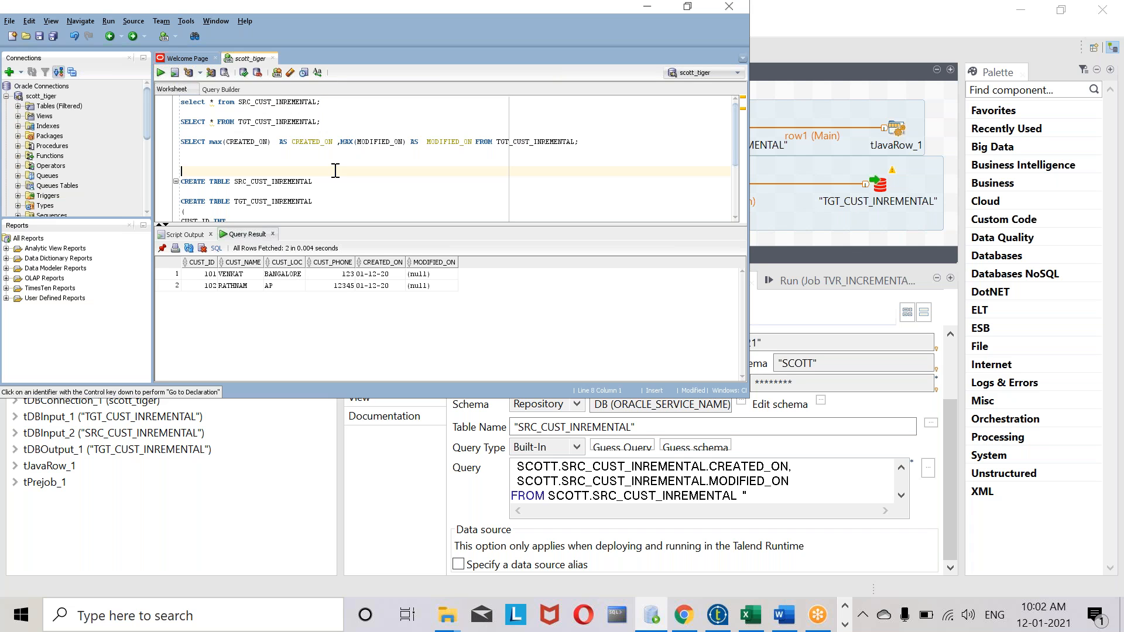
{"action": "left_click", "coordinate": [657, 629]}
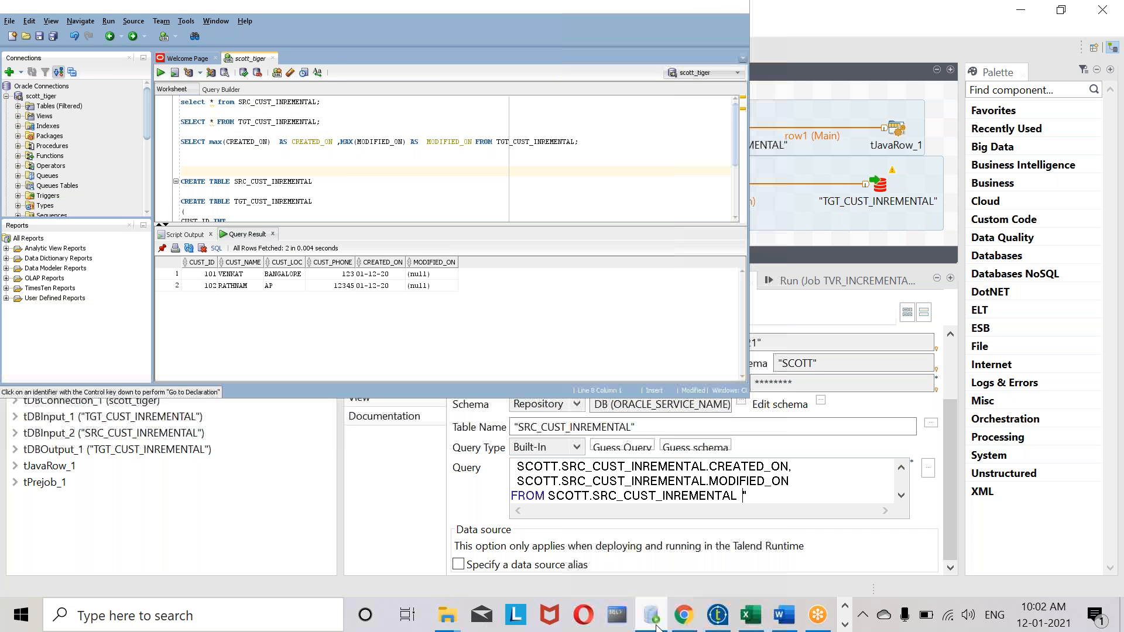
{"action": "left_click", "coordinate": [656, 628]}
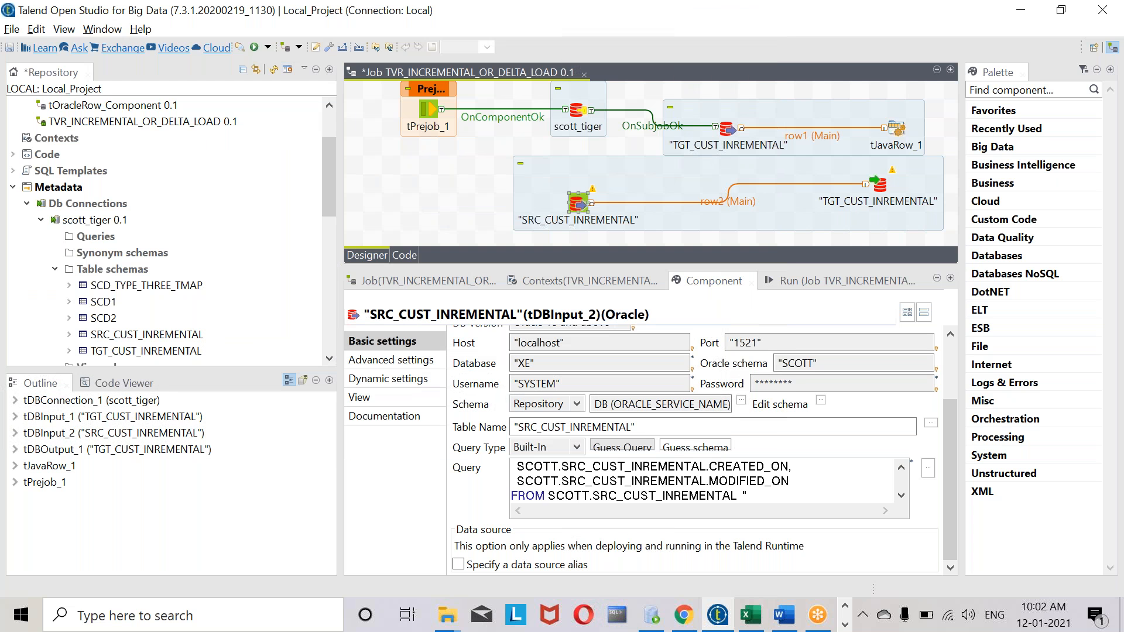
Start a where clause below the FROM line of the SRC_CUST_INREMENTAL query, leaving a blank line between
{"action": "key", "text": "Return"}
{"action": "key", "text": "Return"}
{"action": "type", "text": "where"}
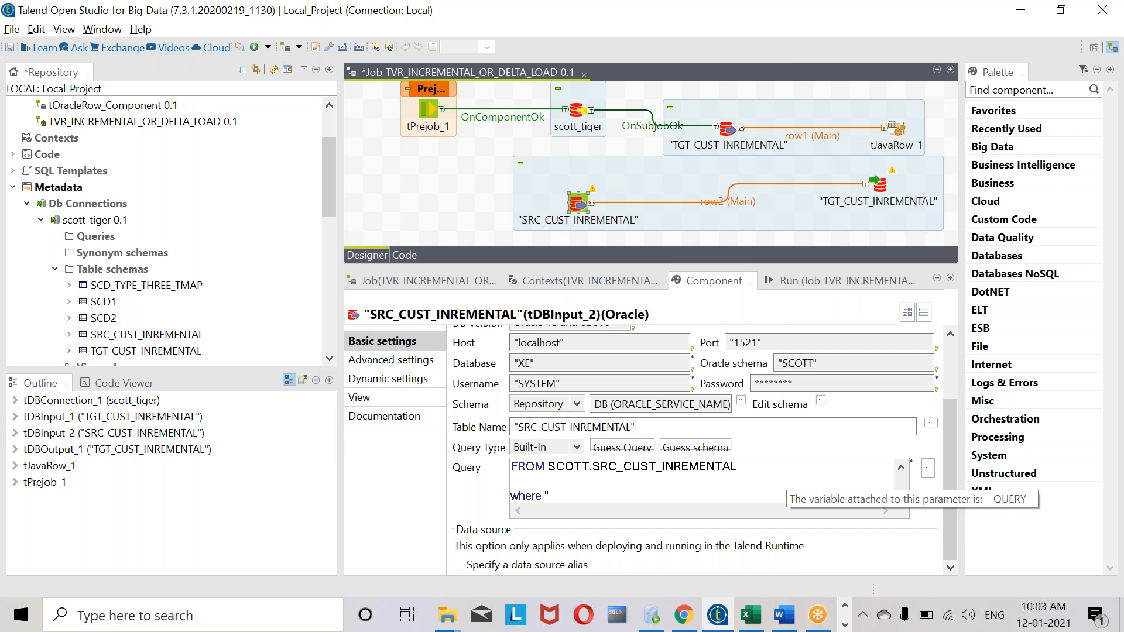
Copy the CREATED_ON column name from the select list into the where clause and follow it with a > operator
{"action": "scroll", "coordinate": [720, 480], "scroll_direction": "up", "scroll_amount": 1}
{"action": "scroll", "coordinate": [720, 483], "scroll_direction": "down", "scroll_amount": 1}
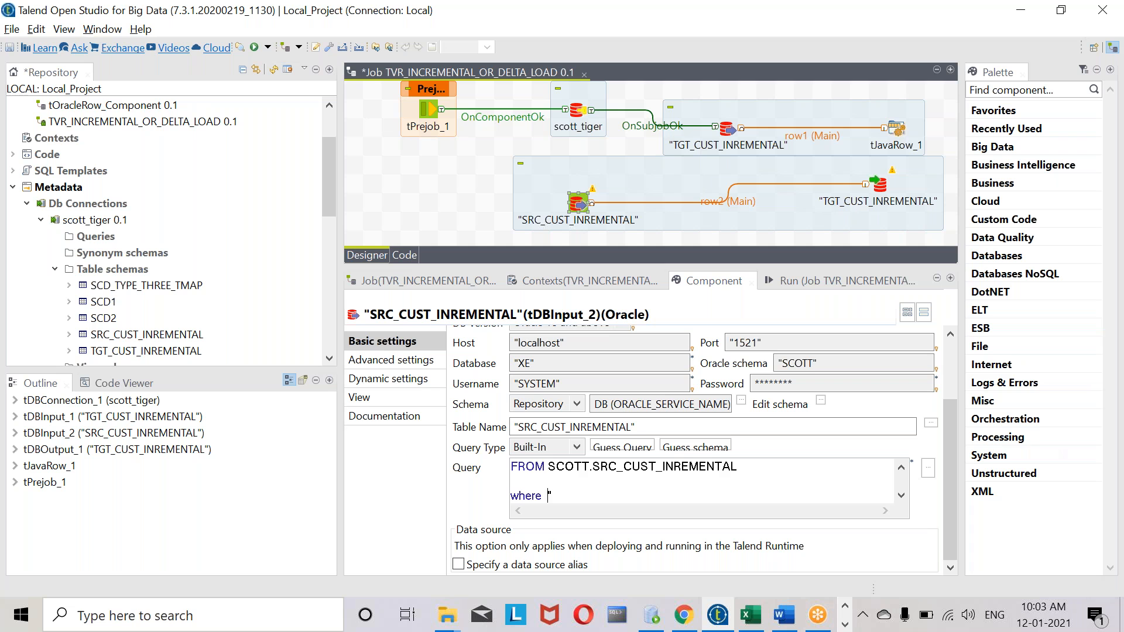
{"action": "scroll", "coordinate": [808, 466], "scroll_direction": "up", "scroll_amount": 1}
{"action": "scroll", "coordinate": [808, 467], "scroll_direction": "down", "scroll_amount": 1}
{"action": "scroll", "coordinate": [809, 466], "scroll_direction": "up", "scroll_amount": 3}
{"action": "double_click", "coordinate": [736, 482]}
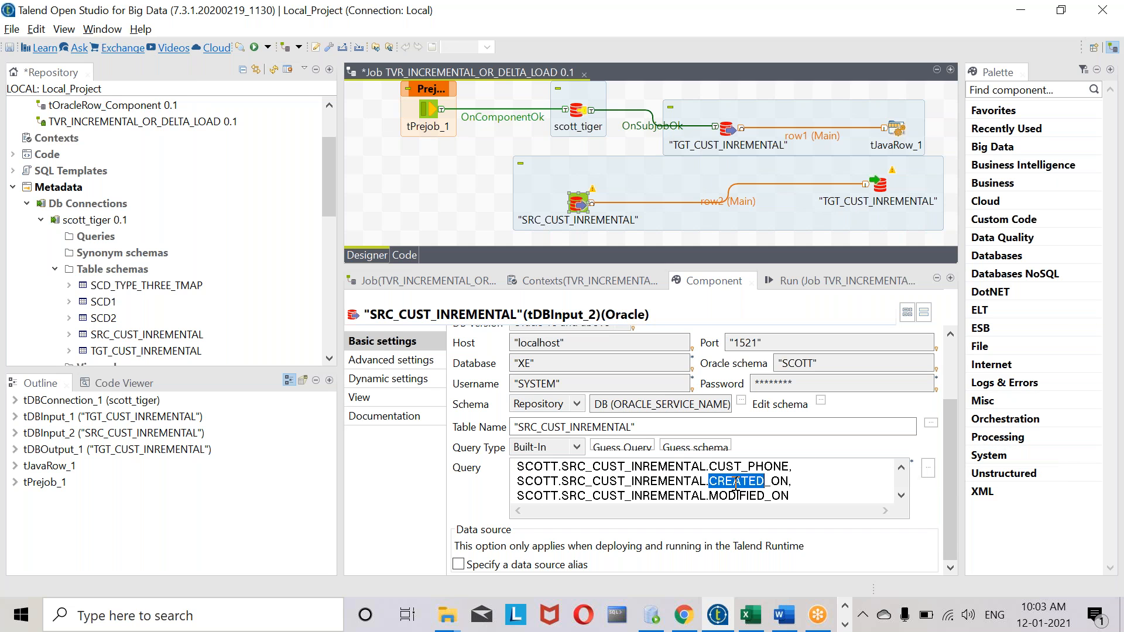
{"action": "left_click_drag", "start_coordinate": [789, 482], "coordinate": [711, 484]}
{"action": "key", "text": "ctrl+c"}
{"action": "scroll", "coordinate": [645, 501], "scroll_direction": "down", "scroll_amount": 1}
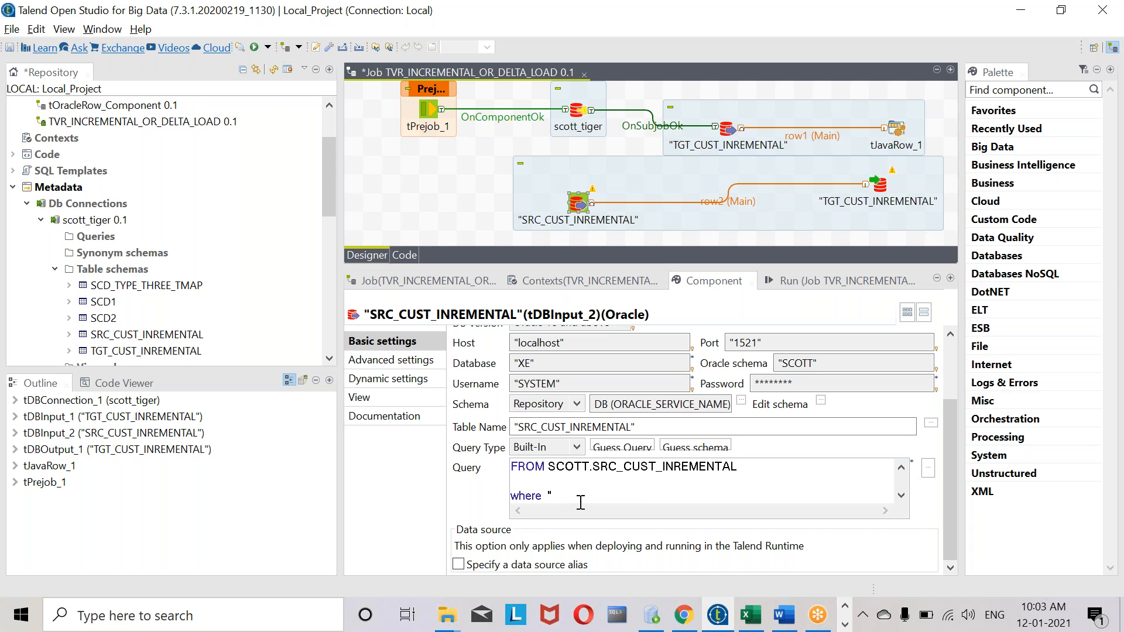
{"action": "key", "text": "ctrl+v"}
{"action": "type", "text": ">"}
Complete the CREATED_ON> condition with the context.last_success variable from the code suggestions
{"action": "left_click", "coordinate": [825, 617]}
{"action": "type", "text": "con"}
{"action": "key", "text": "ctrl+space"}
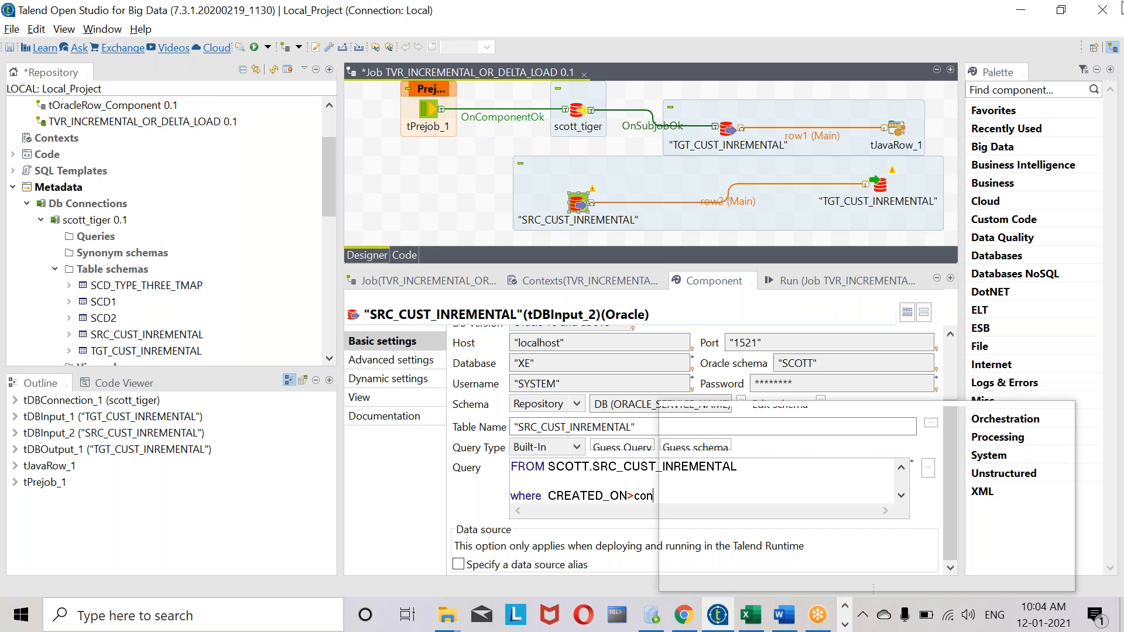
{"action": "left_click", "coordinate": [906, 421]}
{"action": "key", "text": "Down"}
{"action": "key", "text": "Return"}
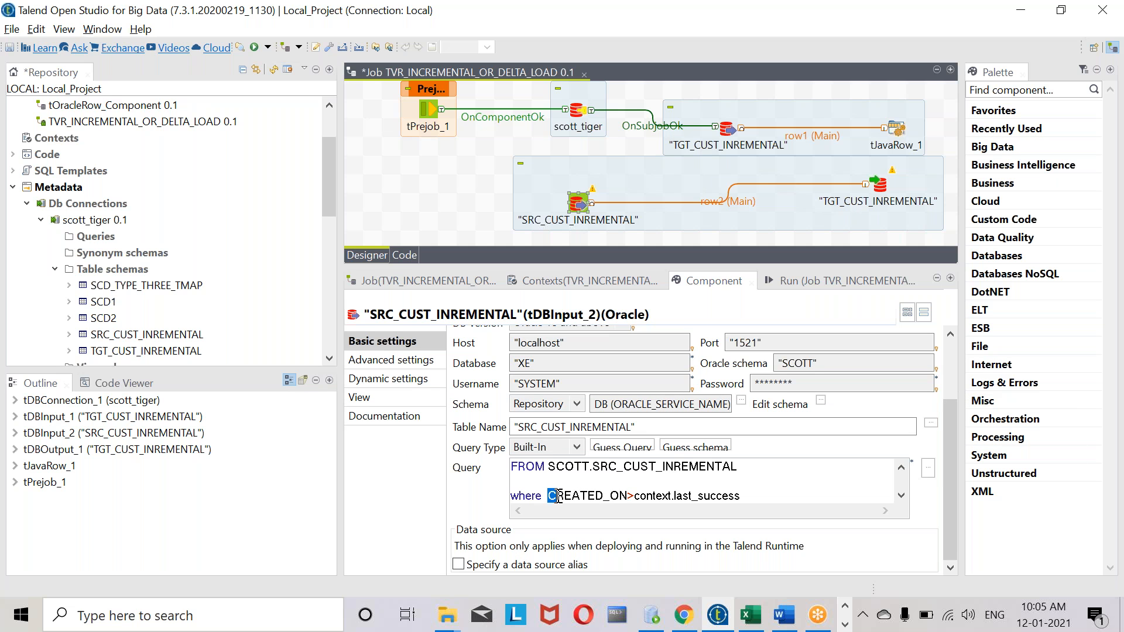
Append or after the CREATED_ON>context.last_success condition and start a new line
{"action": "left_click_drag", "start_coordinate": [549, 497], "coordinate": [624, 499]}
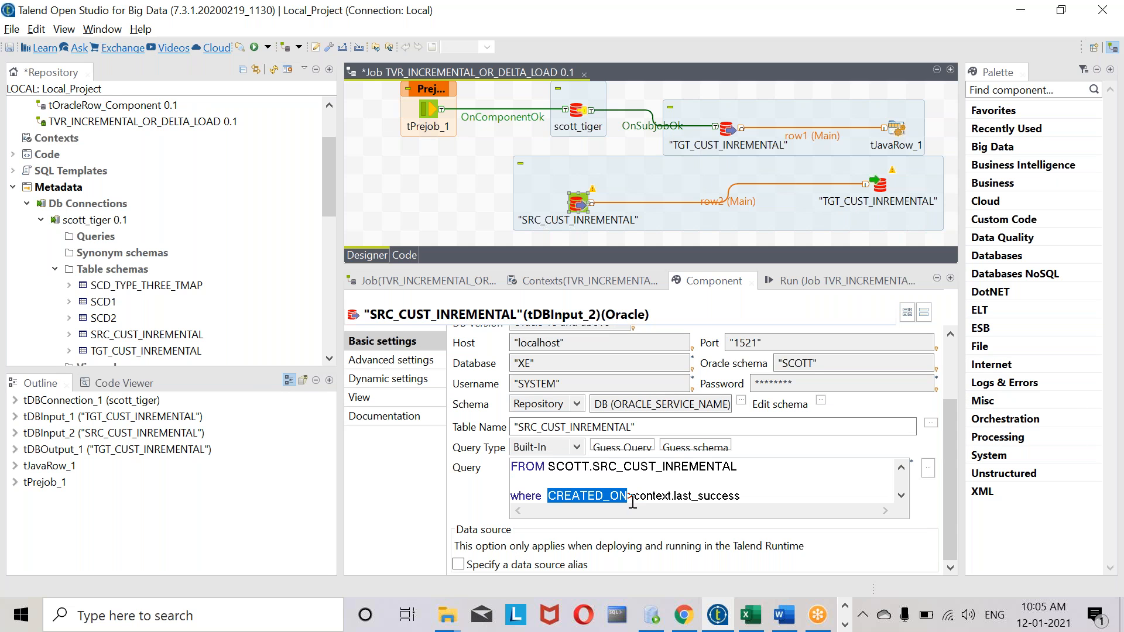
{"action": "left_click", "coordinate": [635, 498]}
{"action": "left_click_drag", "start_coordinate": [639, 497], "coordinate": [742, 496]}
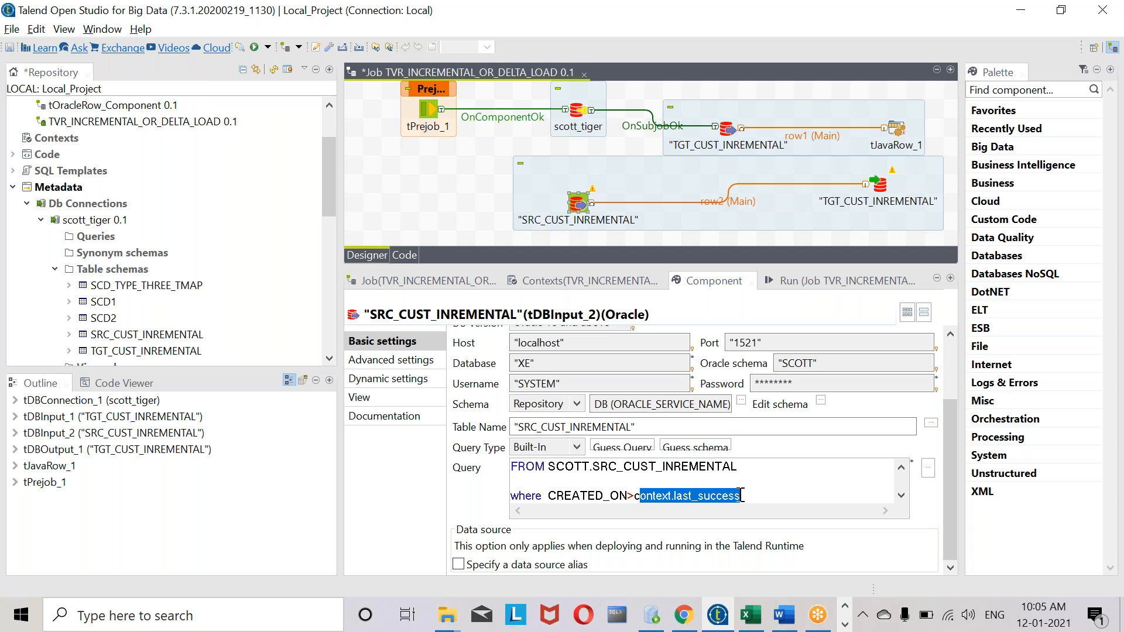
{"action": "left_click", "coordinate": [752, 496]}
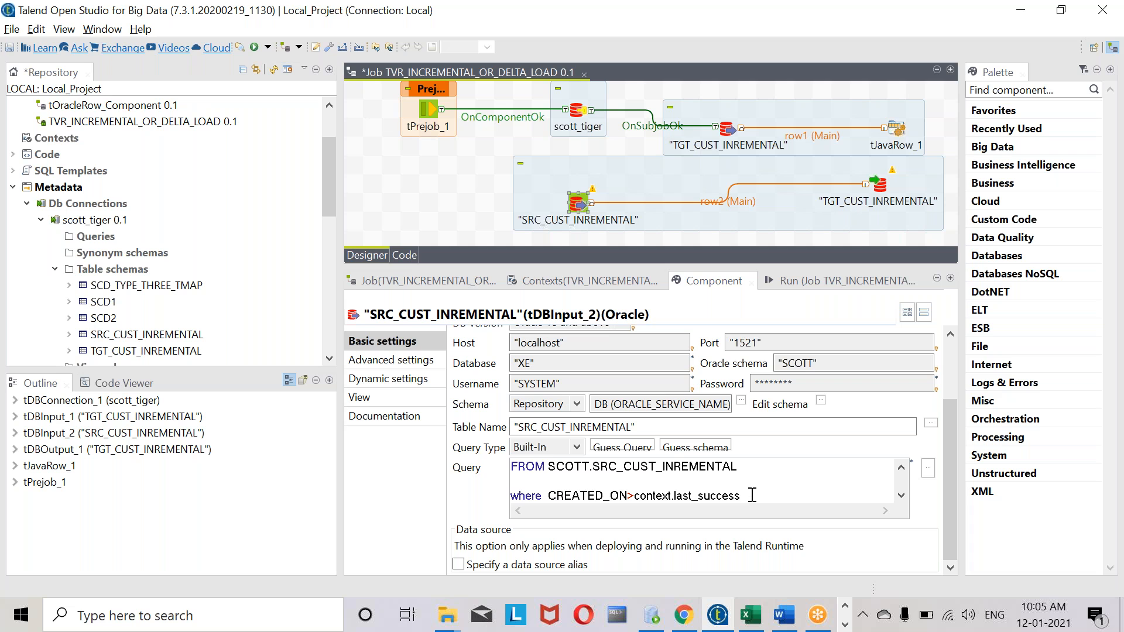
{"action": "type", "text": "or"}
{"action": "key", "text": "Return"}
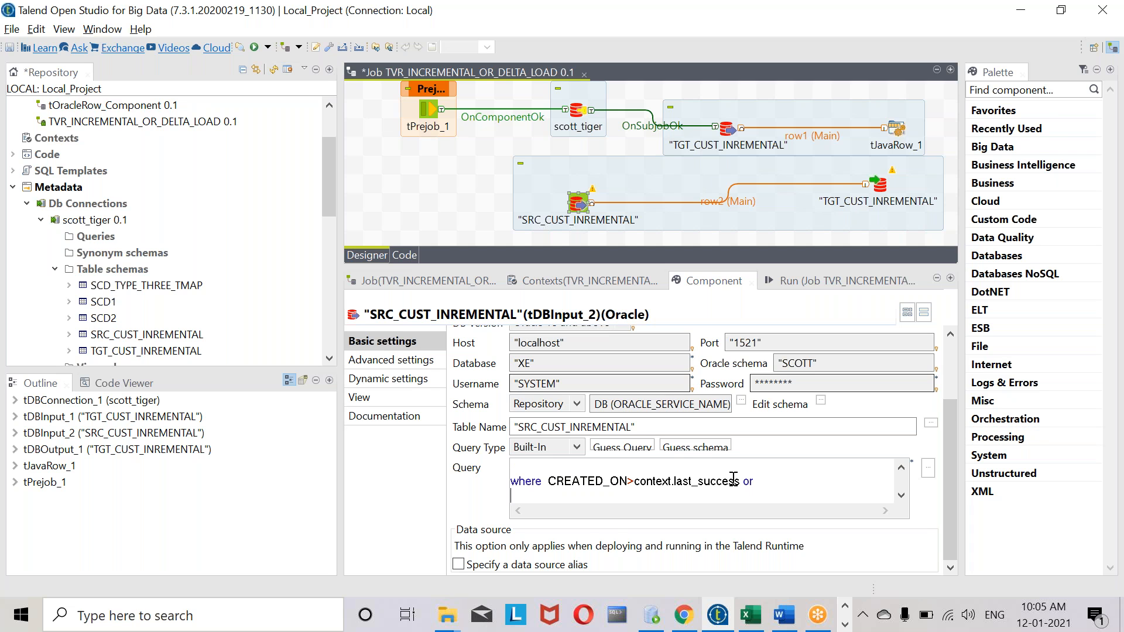
Copy the MODIFIED_ON column name from the select list onto the line below or, followed by a > operator
{"action": "scroll", "coordinate": [734, 479], "scroll_direction": "up", "scroll_amount": 1}
{"action": "left_click_drag", "start_coordinate": [789, 481], "coordinate": [711, 486]}
{"action": "key", "text": "ctrl+c"}
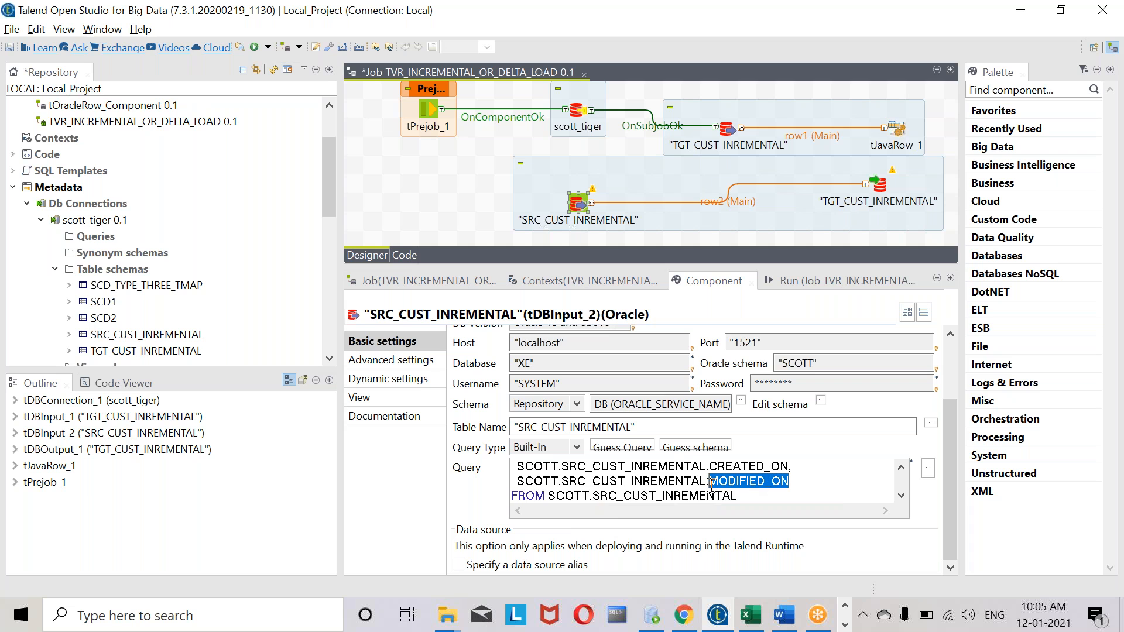
{"action": "scroll", "coordinate": [694, 490], "scroll_direction": "down", "scroll_amount": 1}
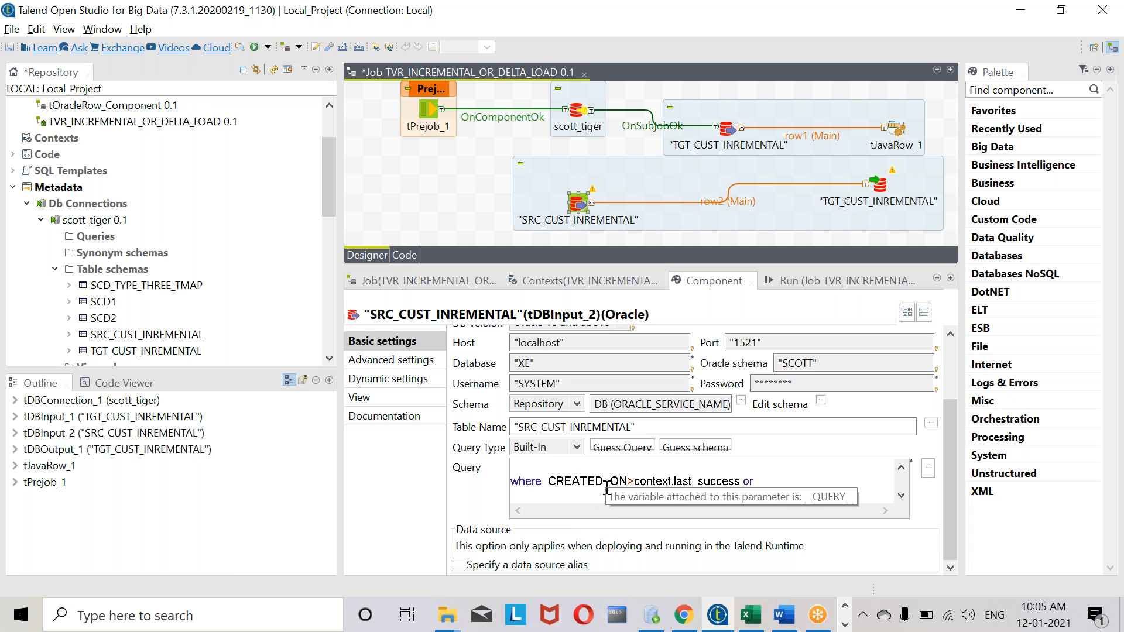
{"action": "scroll", "coordinate": [758, 484], "scroll_direction": "up", "scroll_amount": 1}
{"action": "scroll", "coordinate": [762, 485], "scroll_direction": "down", "scroll_amount": 1}
{"action": "scroll", "coordinate": [764, 485], "scroll_direction": "up", "scroll_amount": 1}
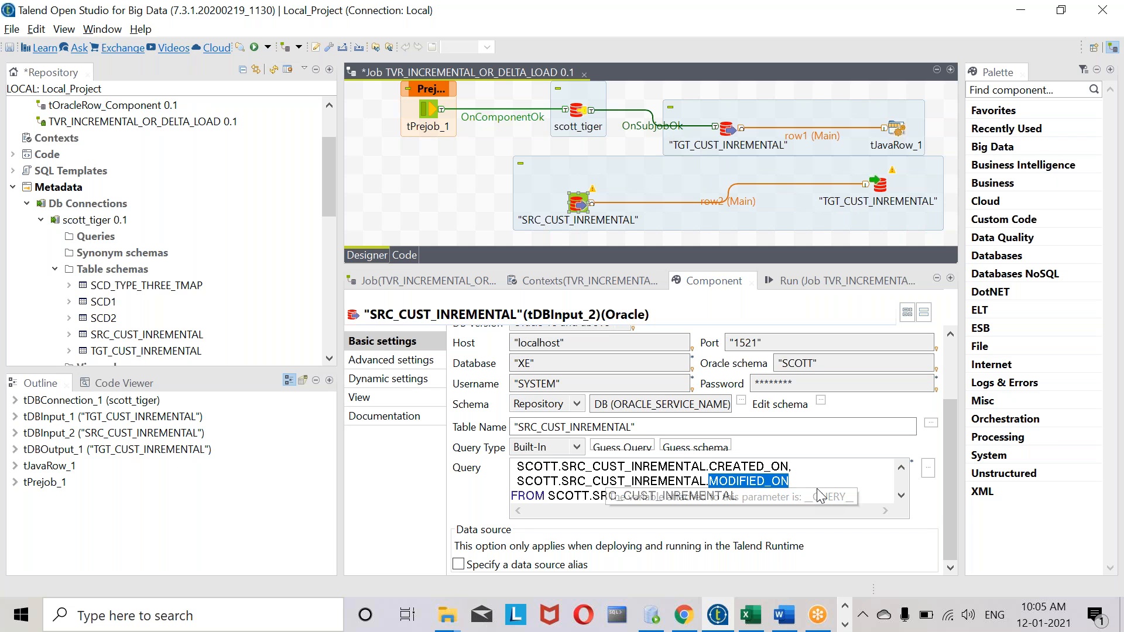
{"action": "scroll", "coordinate": [764, 479], "scroll_direction": "down", "scroll_amount": 1}
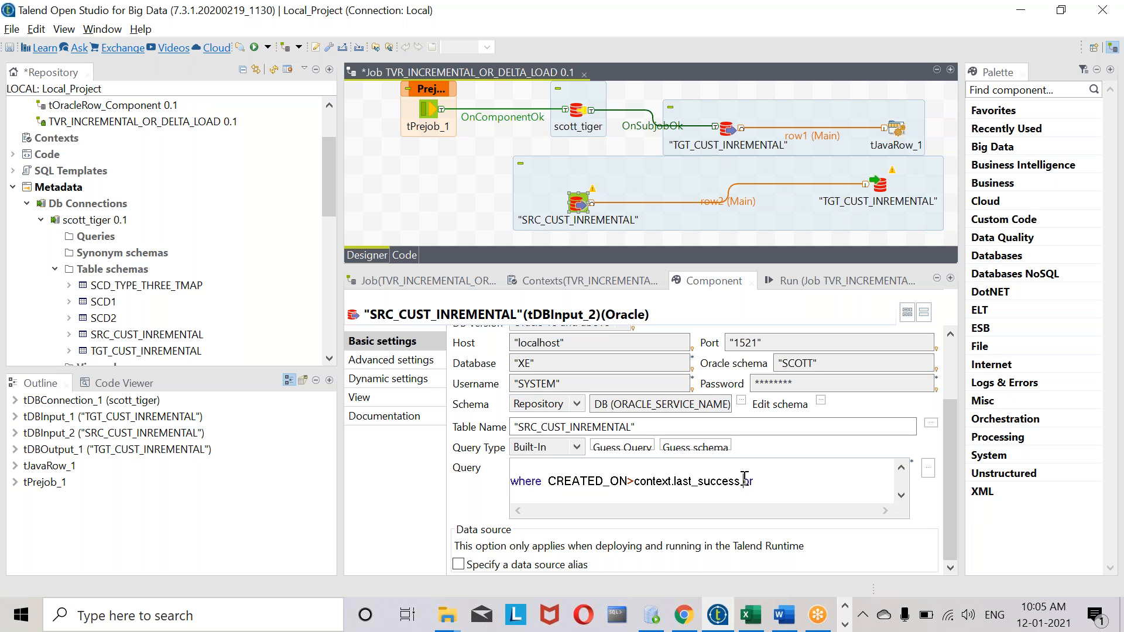
{"action": "left_click", "coordinate": [765, 479]}
{"action": "key", "text": "Return"}
{"action": "key", "text": "ctrl+v"}
{"action": "type", "text": ">"}
Copy context.last_success from the CREATED_ON condition to the end of the MODIFIED_ON> condition
{"action": "left_click_drag", "start_coordinate": [638, 478], "coordinate": [740, 482]}
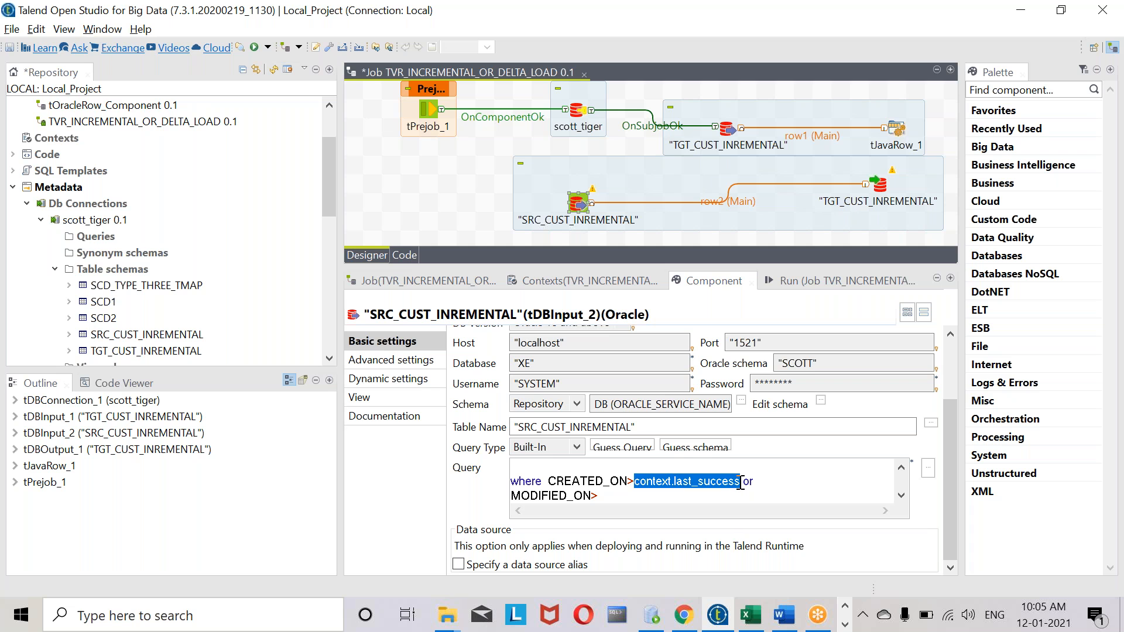
{"action": "key", "text": "ctrl+c"}
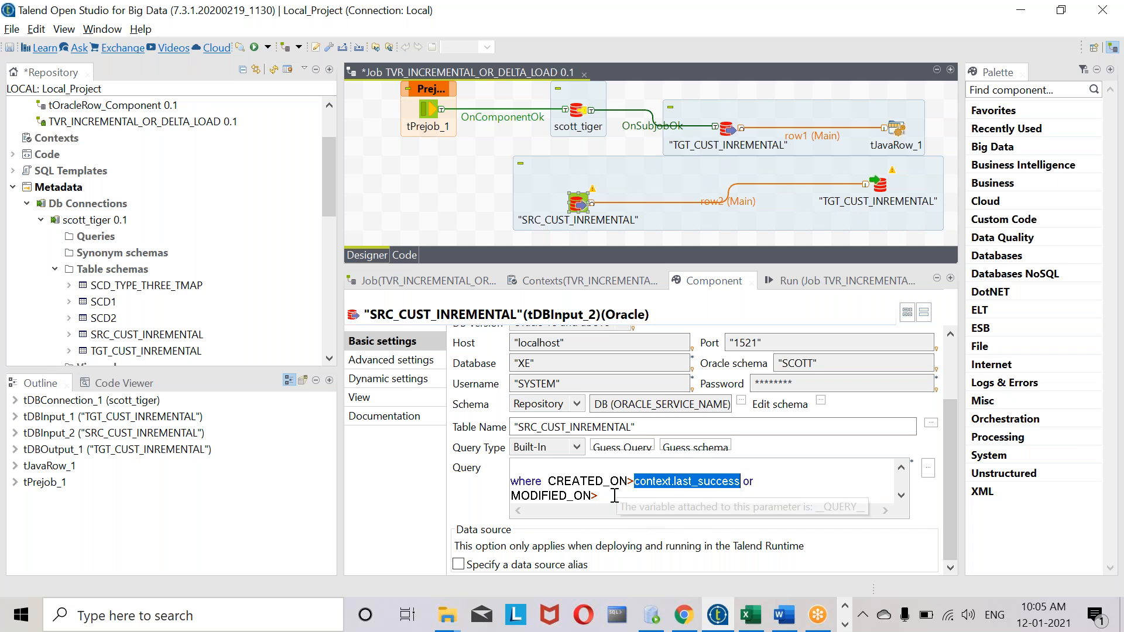
{"action": "left_click", "coordinate": [615, 496]}
{"action": "key", "text": "ctrl+v"}
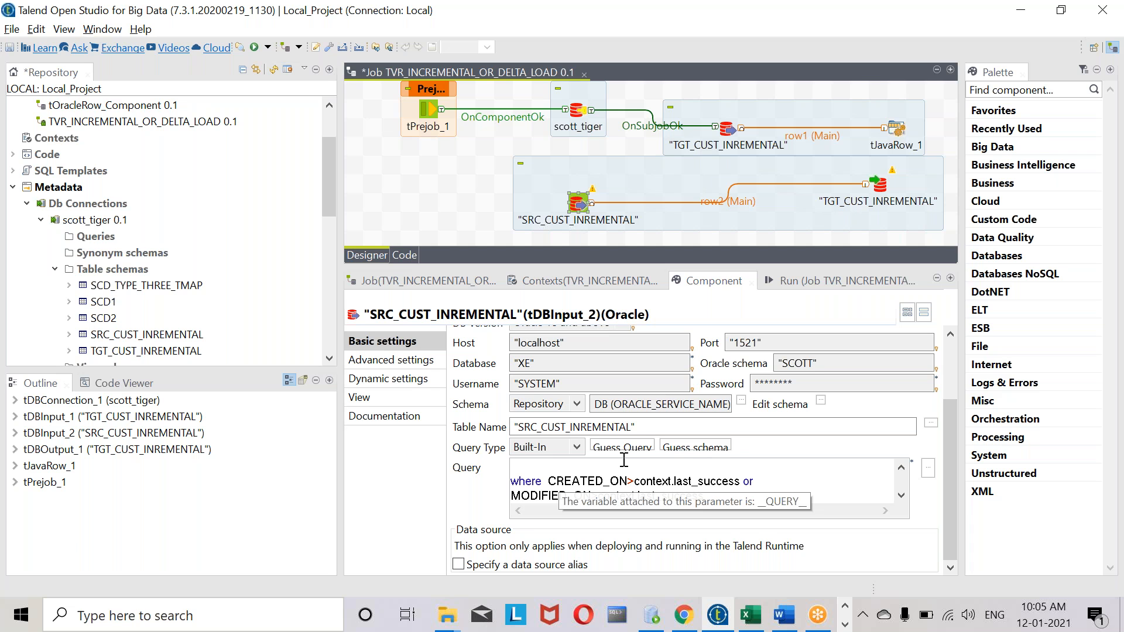
Review the CREATED_ON and MODIFIED_ON conditions in the query's where clause
{"action": "left_click_drag", "start_coordinate": [548, 482], "coordinate": [659, 483]}
{"action": "left_click", "coordinate": [714, 479]}
{"action": "left_click", "coordinate": [565, 499]}
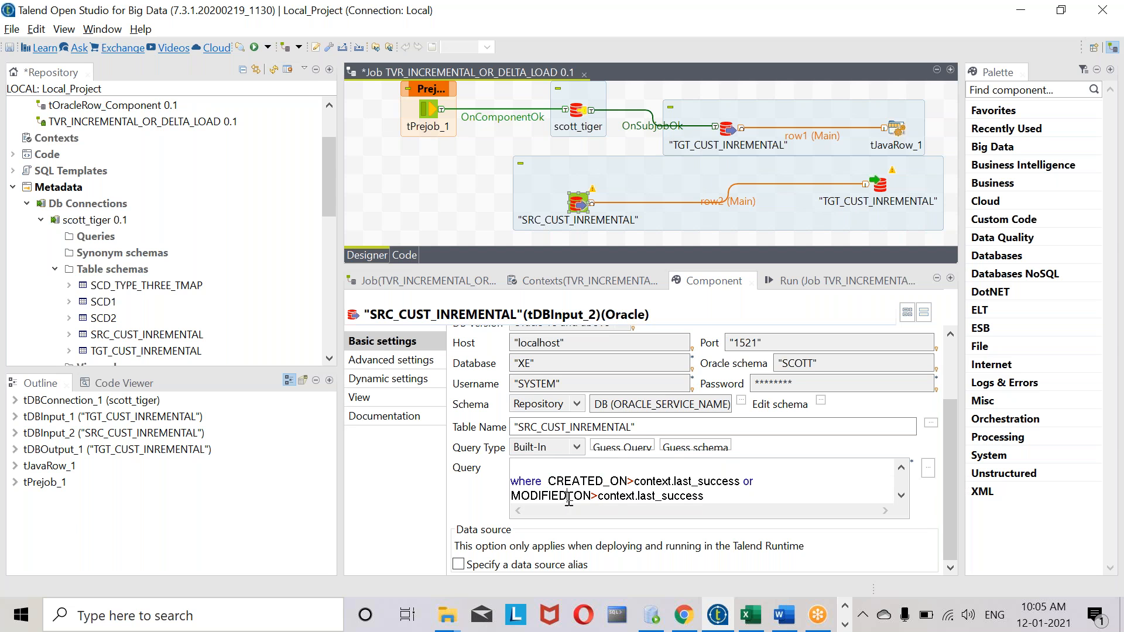
{"action": "left_click", "coordinate": [657, 496]}
{"action": "double_click", "coordinate": [604, 485]}
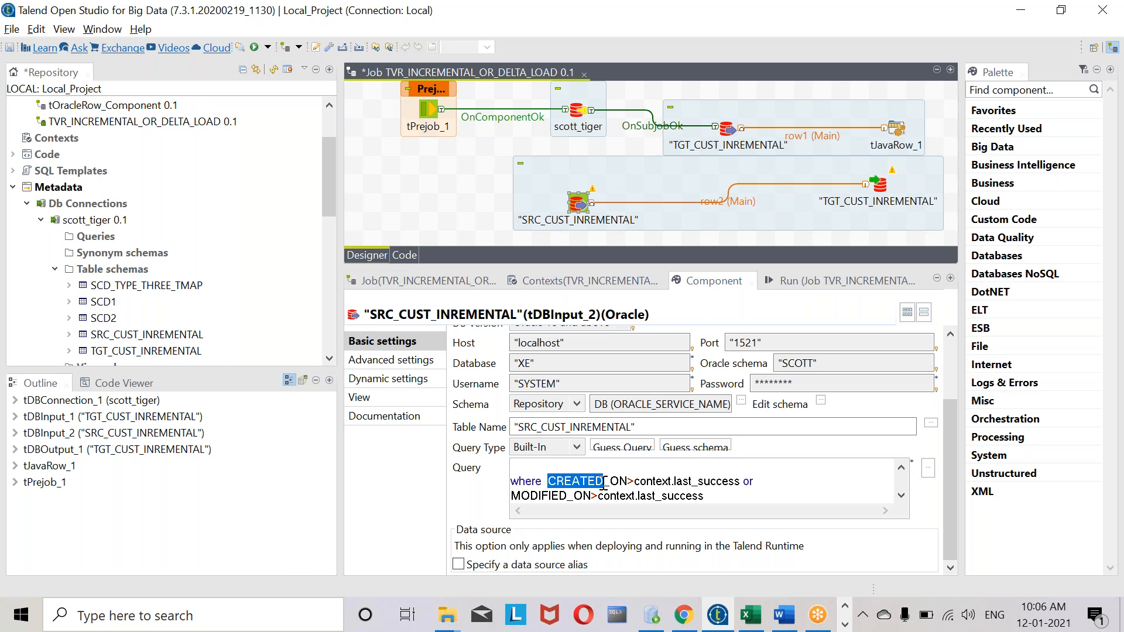
{"action": "scroll", "coordinate": [647, 479], "scroll_direction": "up", "scroll_amount": 1}
{"action": "scroll", "coordinate": [649, 478], "scroll_direction": "down", "scroll_amount": 1}
{"action": "left_click", "coordinate": [559, 481]}
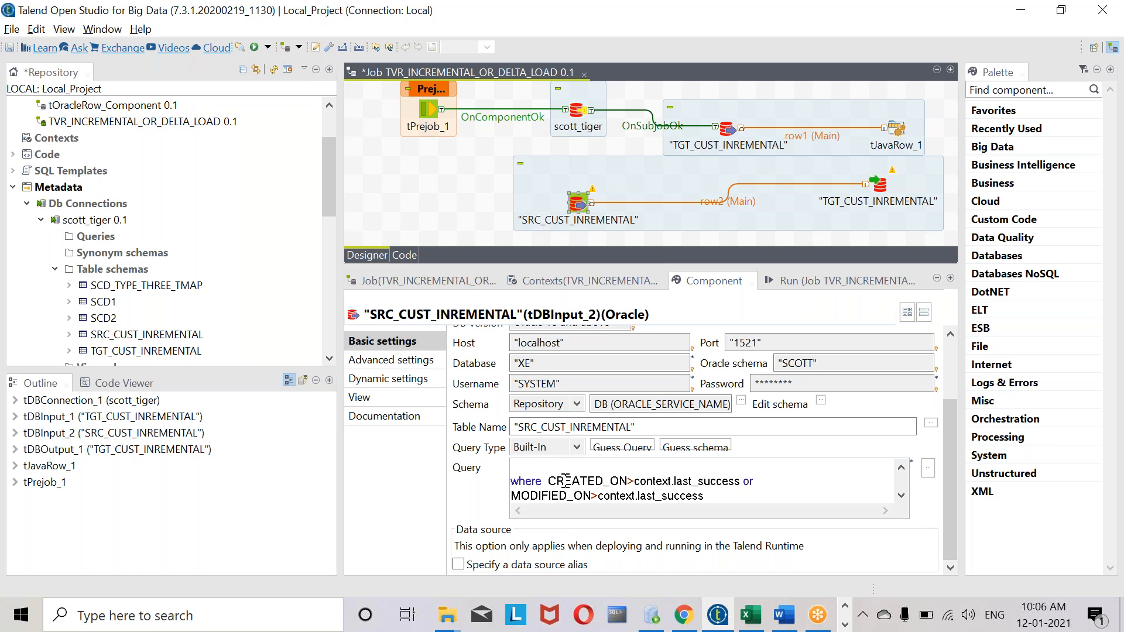
Check the context variable types, then wrap CREATED_ON in to_char() in the SRC_CUST_INREMENTAL query's where clause
{"action": "double_click", "coordinate": [566, 481]}
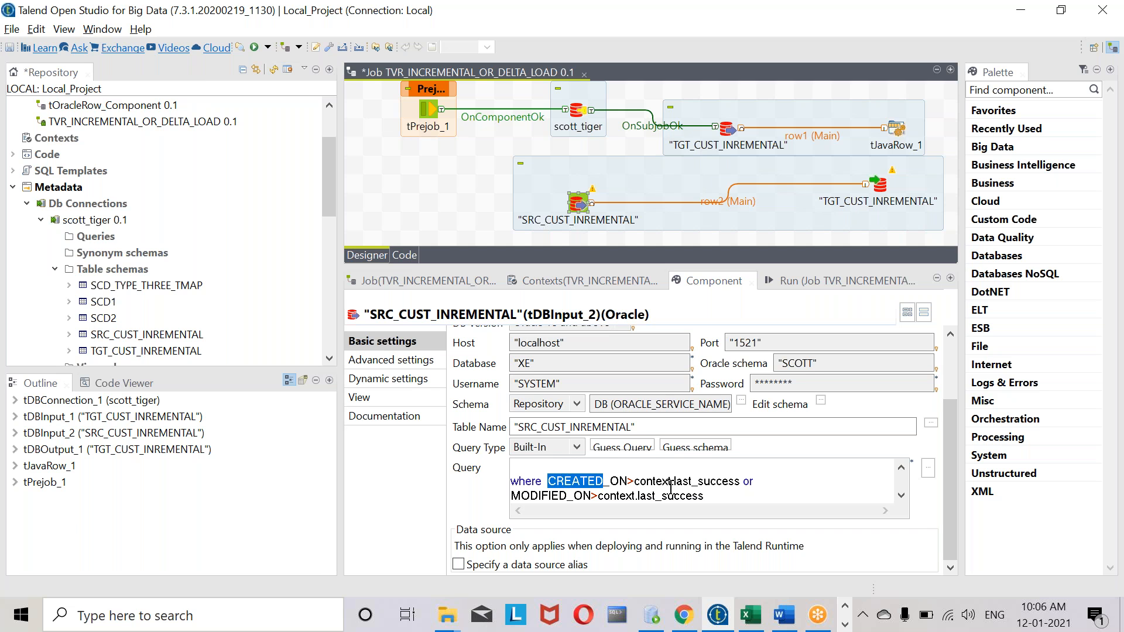
{"action": "left_click_drag", "start_coordinate": [674, 482], "coordinate": [692, 480]}
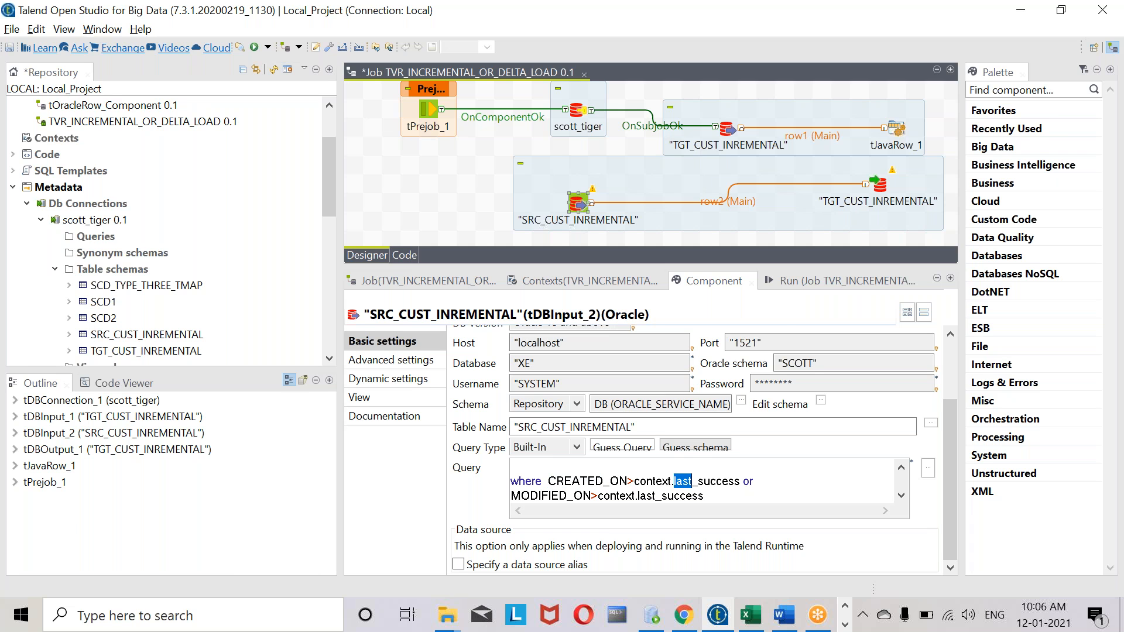
{"action": "left_click", "coordinate": [606, 284]}
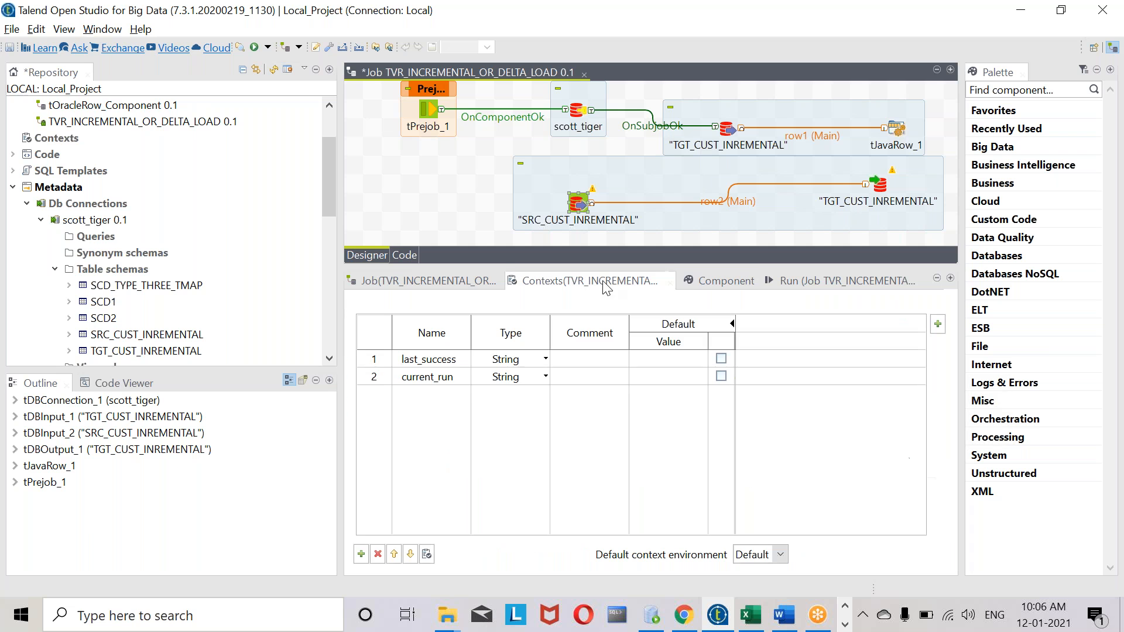
{"action": "double_click", "coordinate": [585, 208]}
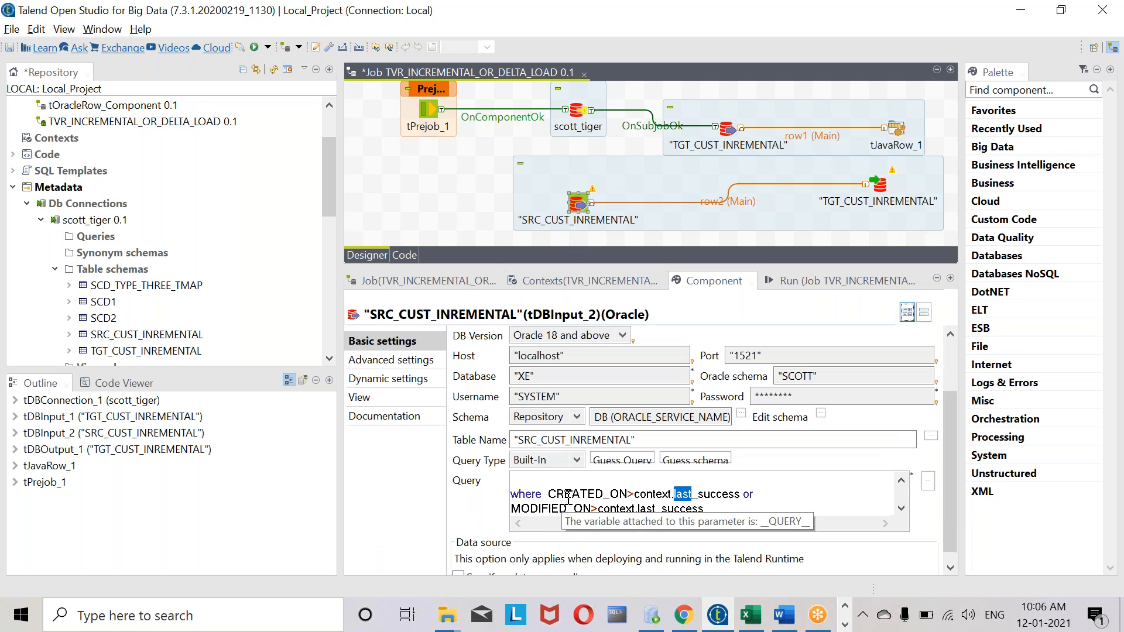
{"action": "left_click", "coordinate": [549, 494]}
{"action": "type", "text": "to_char"}
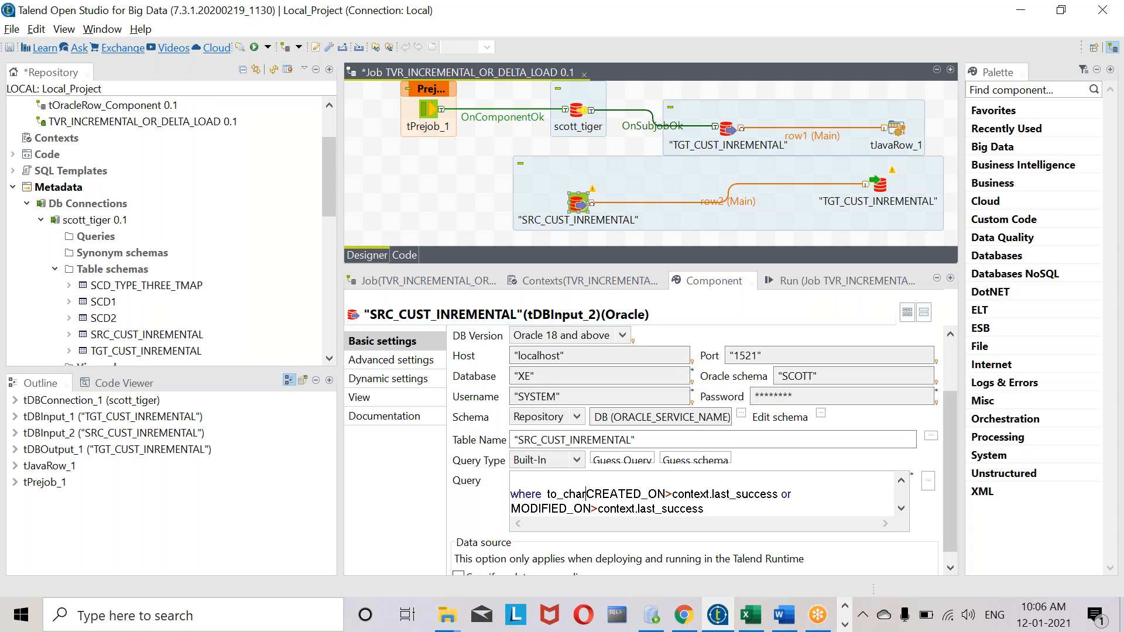
{"action": "type", "text": "("}
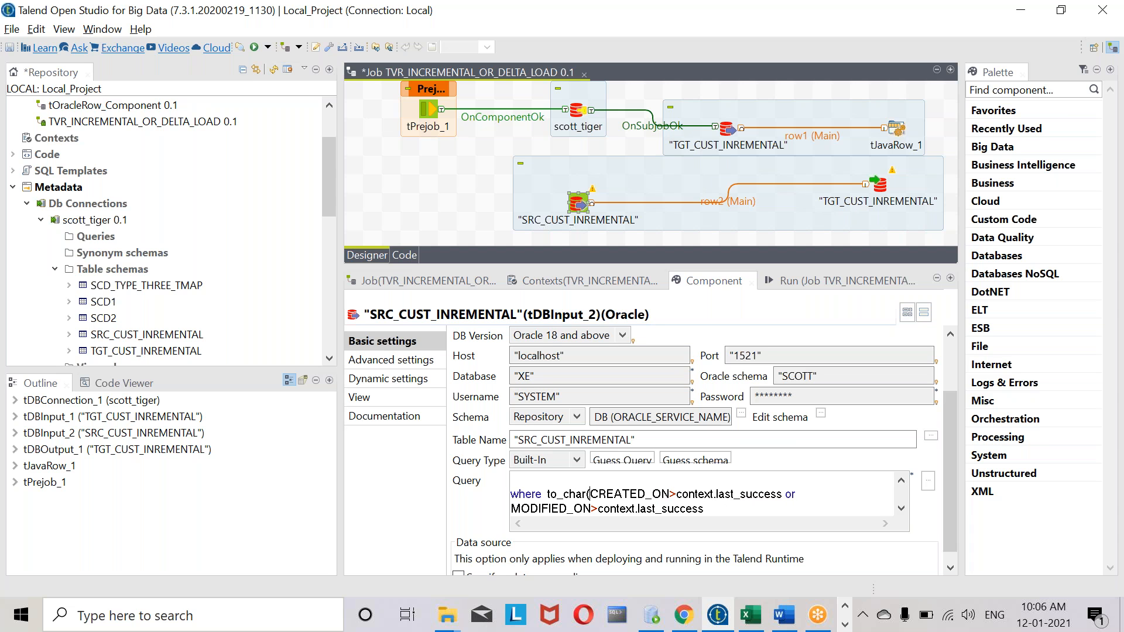
{"action": "left_click", "coordinate": [672, 494]}
{"action": "type", "text": ")"}
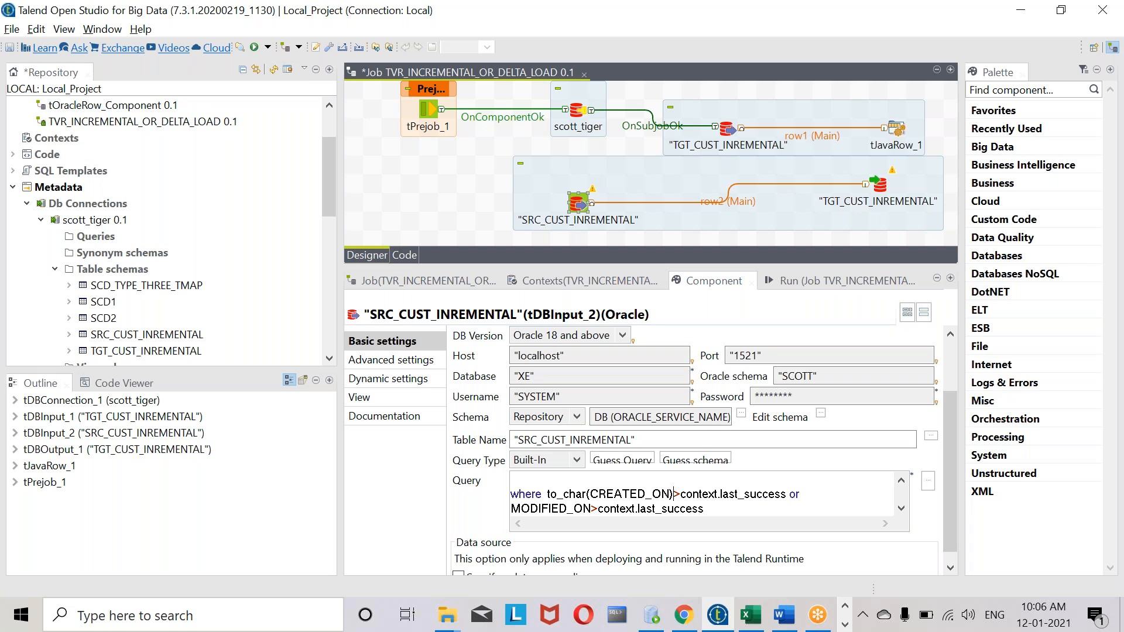
Wrap MODIFIED_ON in to_char() in the second condition of the where clause
{"action": "left_click", "coordinate": [513, 509]}
{"action": "type", "text": "to_char"}
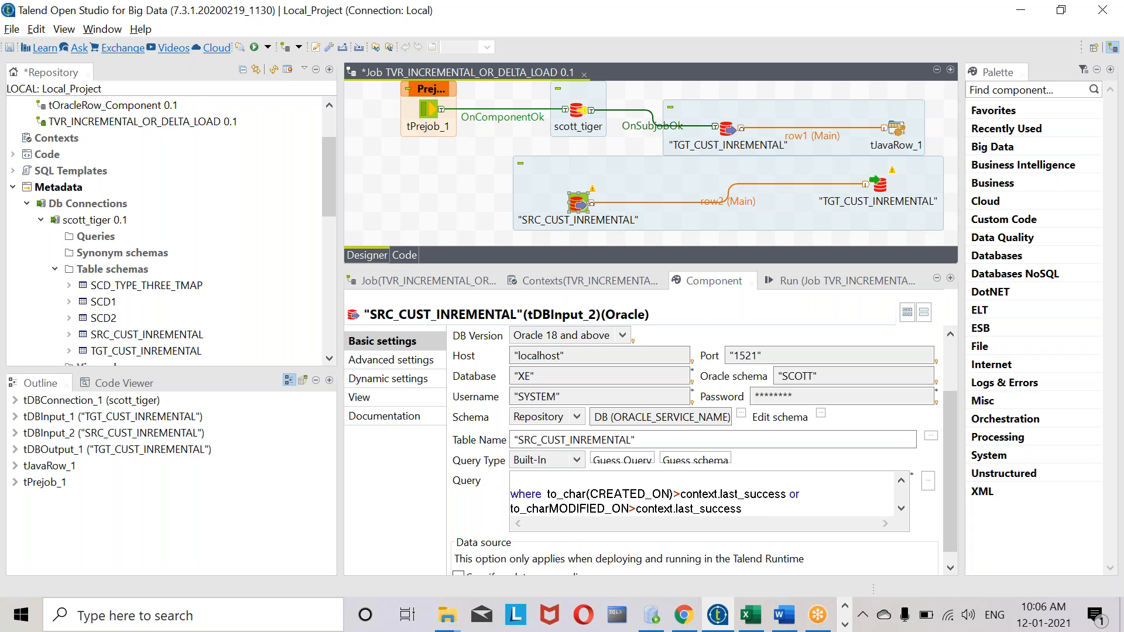
{"action": "type", "text": "("}
{"action": "left_click", "coordinate": [634, 509]}
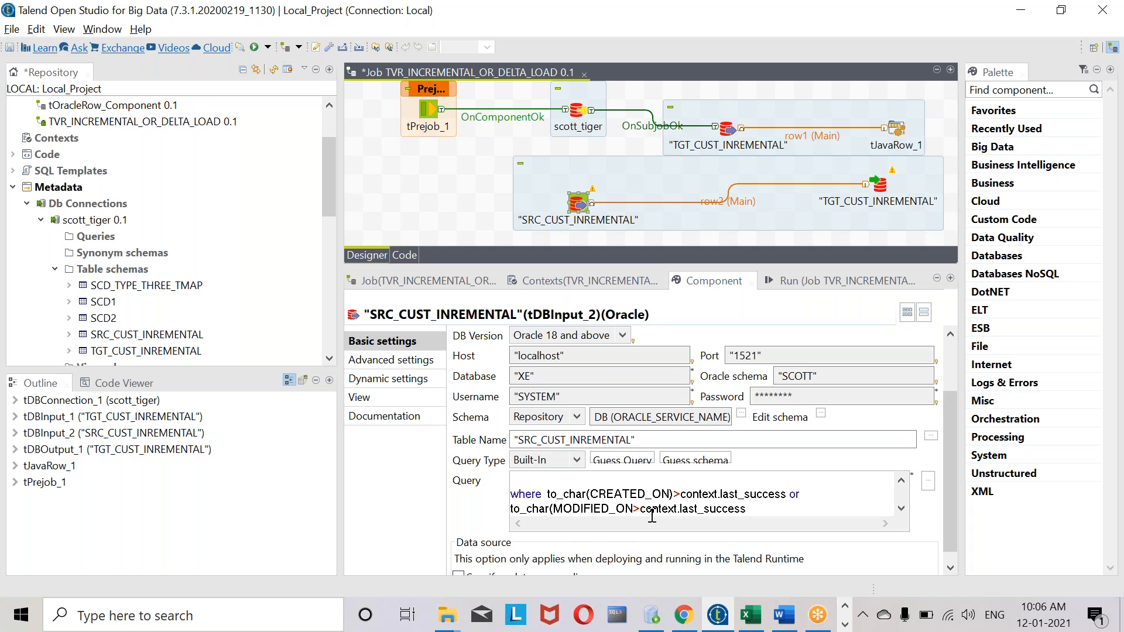
{"action": "type", "text": ")"}
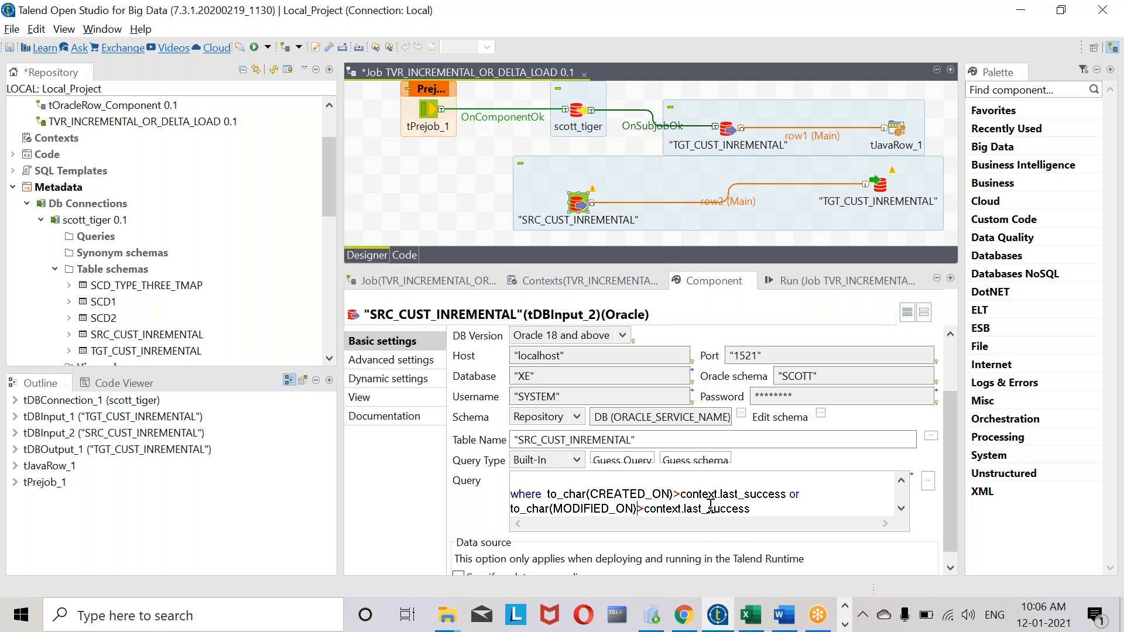
Concatenate context.last_success as a quoted string in the CREATED_ON condition, giving '"+context.last_success+"' before or
{"action": "left_click", "coordinate": [681, 494]}
{"action": "type", "text": "'"}
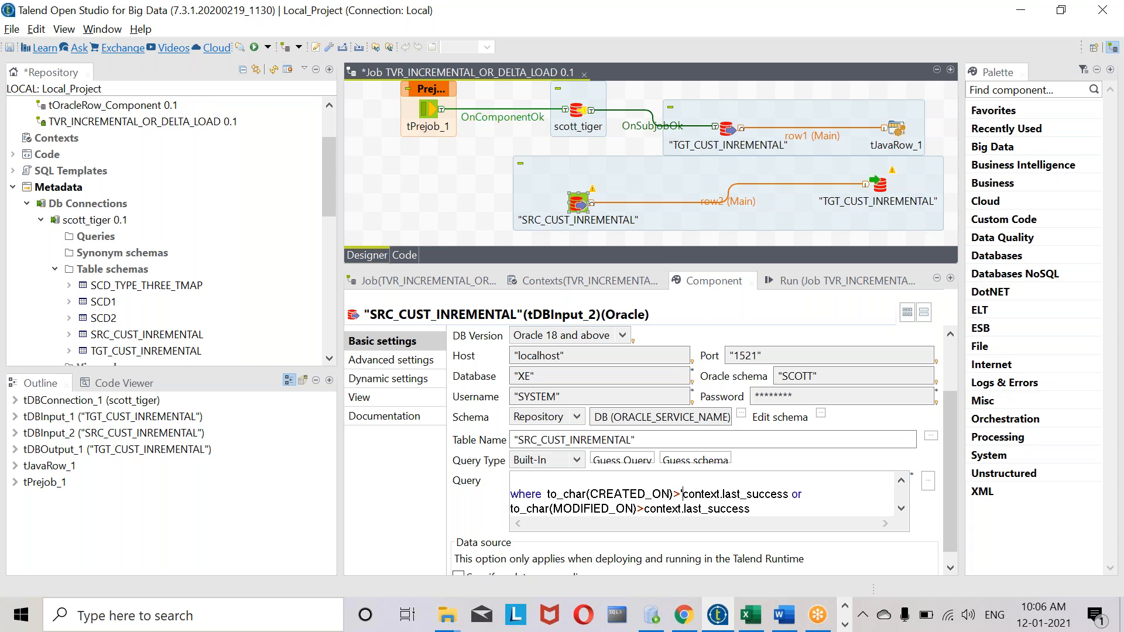
{"action": "type", "text": "\""}
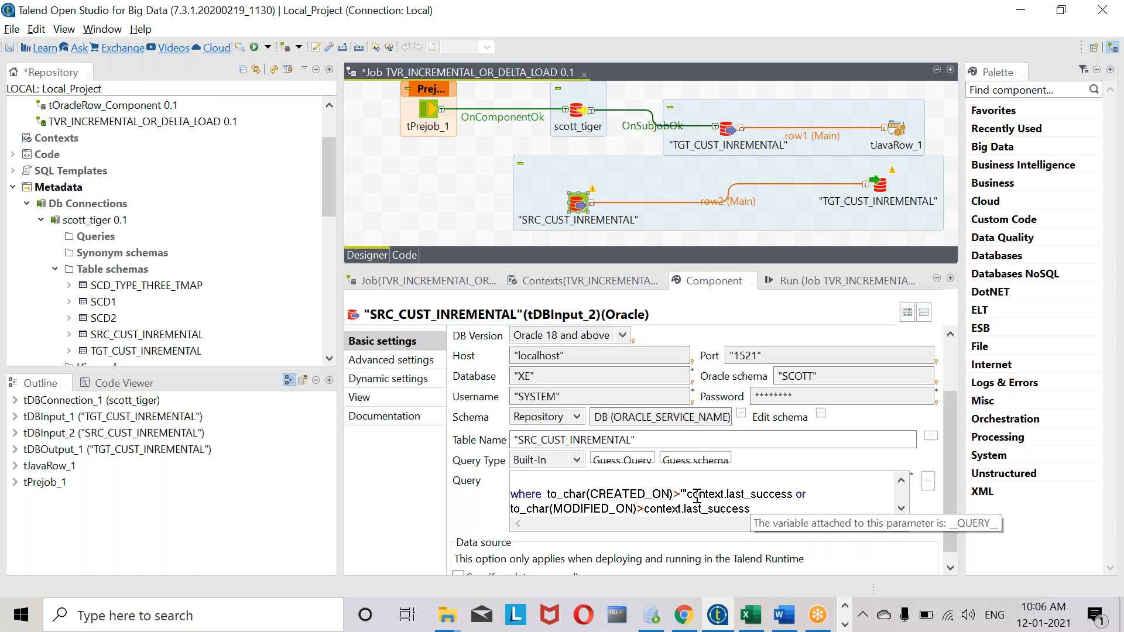
{"action": "type", "text": "+"}
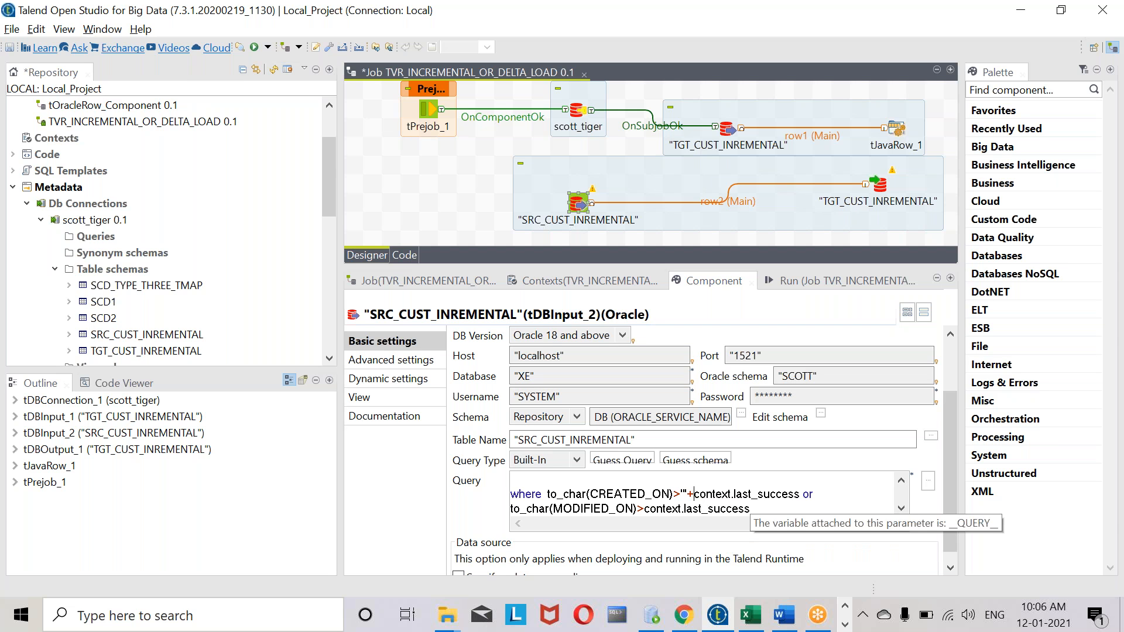
{"action": "left_click", "coordinate": [801, 493]}
{"action": "type", "text": "+"}
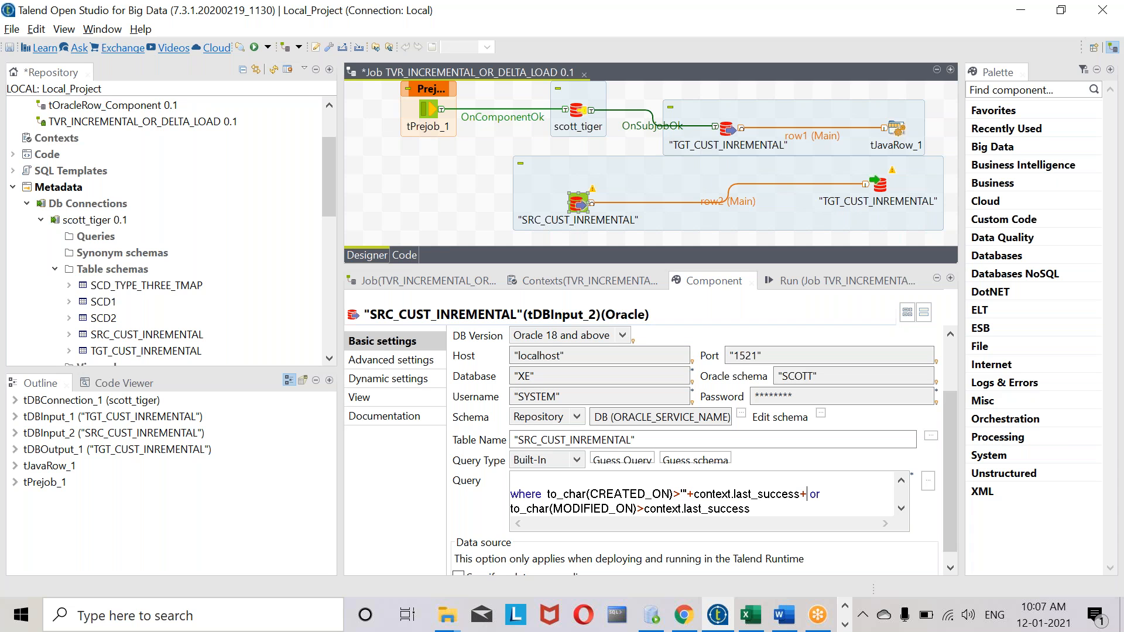
{"action": "type", "text": "\""}
{"action": "type", "text": "'"}
Concatenate context.last_success as a quoted string in the MODIFIED_ON condition and close the query, giving '"+context.last_success+" ' "
{"action": "left_click", "coordinate": [650, 507]}
{"action": "type", "text": "'"}
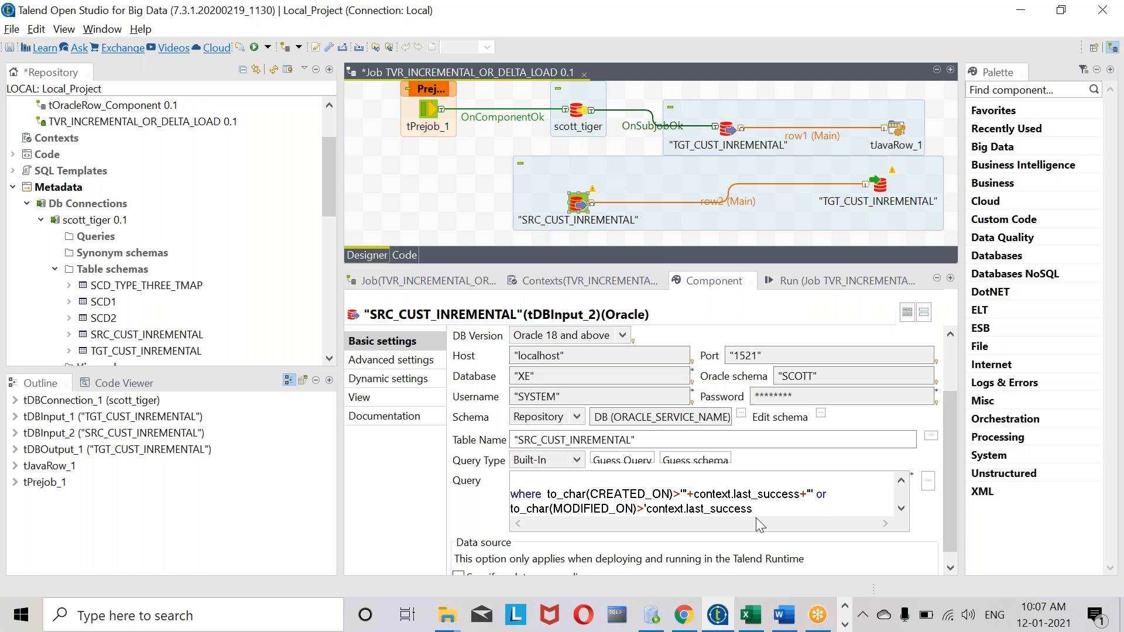
{"action": "key", "text": "End"}
{"action": "type", "text": "'"}
{"action": "left_click", "coordinate": [648, 509]}
{"action": "type", "text": "\"+"}
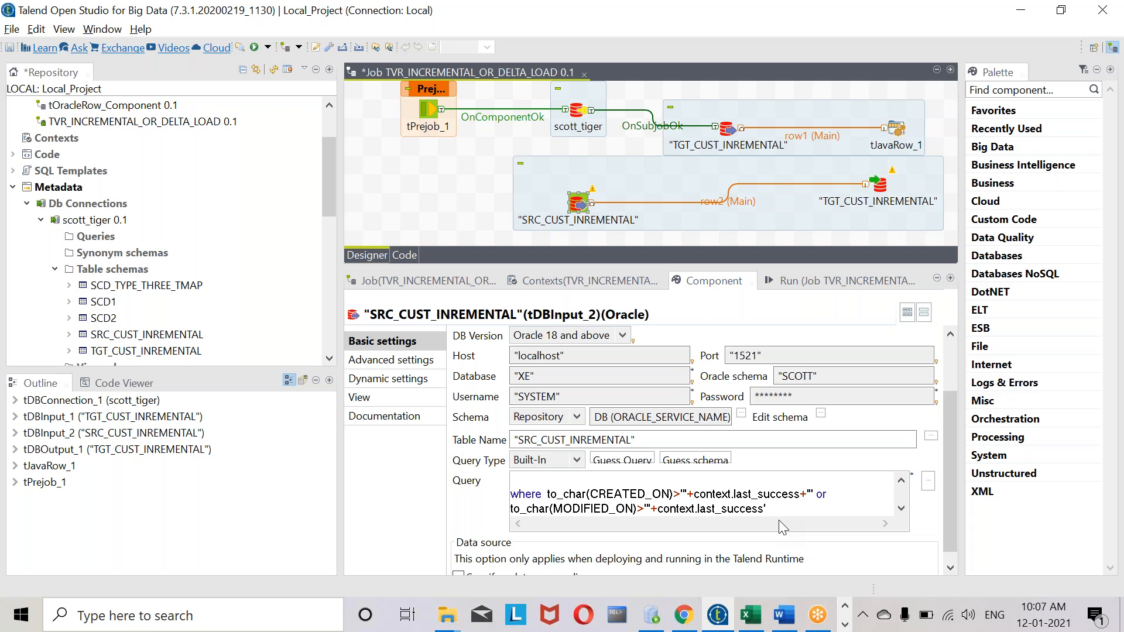
{"action": "key", "text": "BackSpace"}
{"action": "type", "text": "+"}
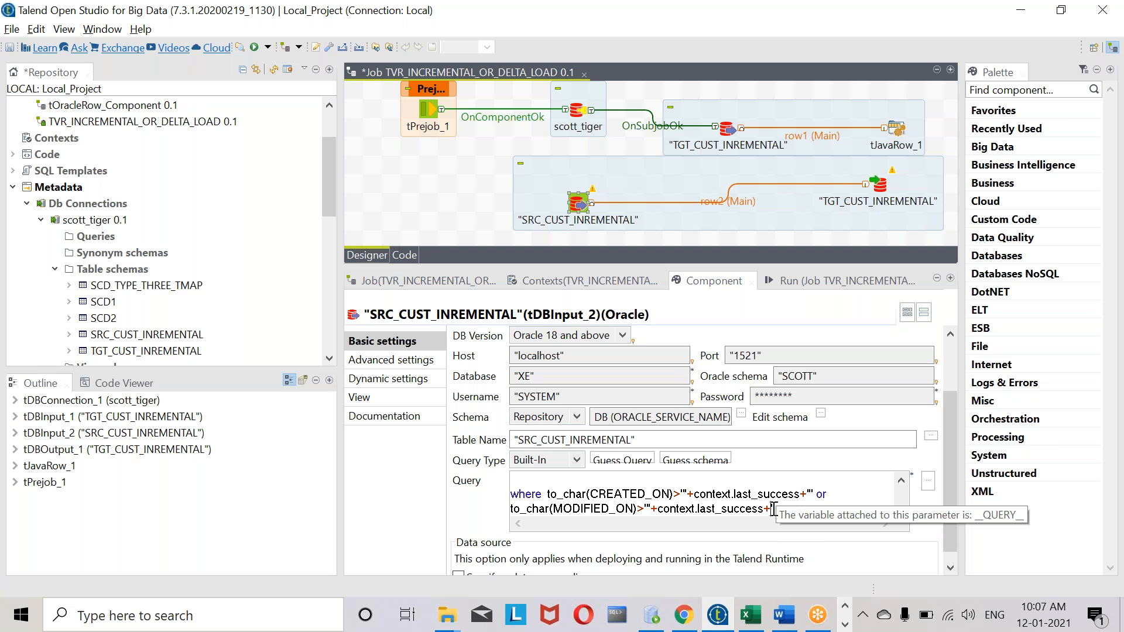
{"action": "type", "text": "\""}
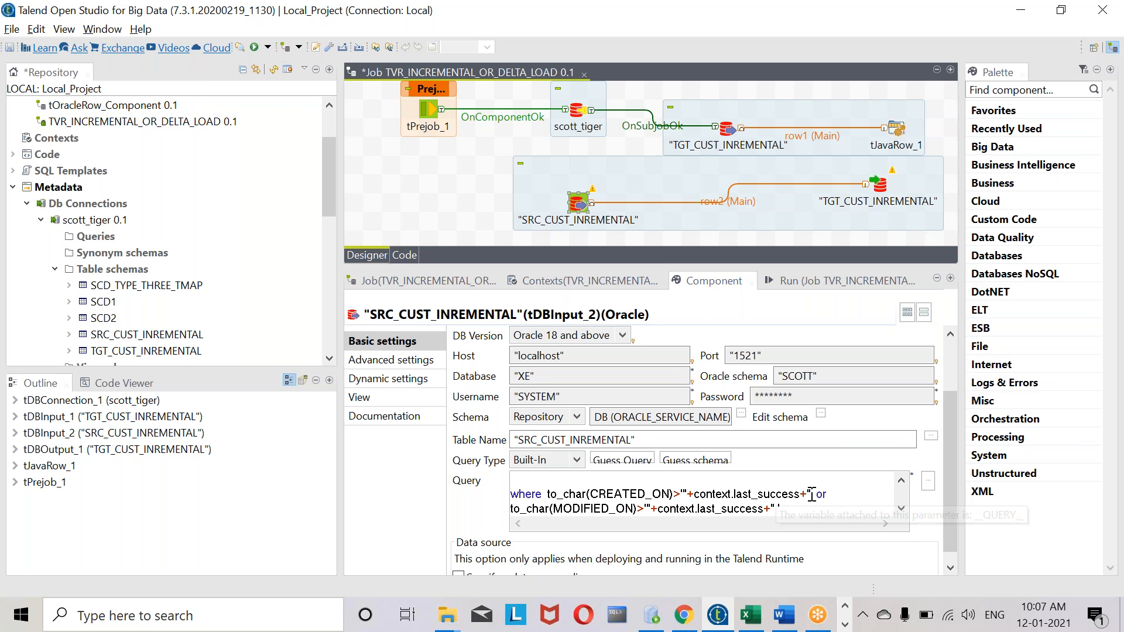
{"action": "scroll", "coordinate": [810, 516], "scroll_direction": "down", "scroll_amount": 1}
{"action": "scroll", "coordinate": [810, 516], "scroll_direction": "up", "scroll_amount": 4}
{"action": "scroll", "coordinate": [791, 509], "scroll_direction": "down", "scroll_amount": 3}
{"action": "scroll", "coordinate": [784, 507], "scroll_direction": "down", "scroll_amount": 2}
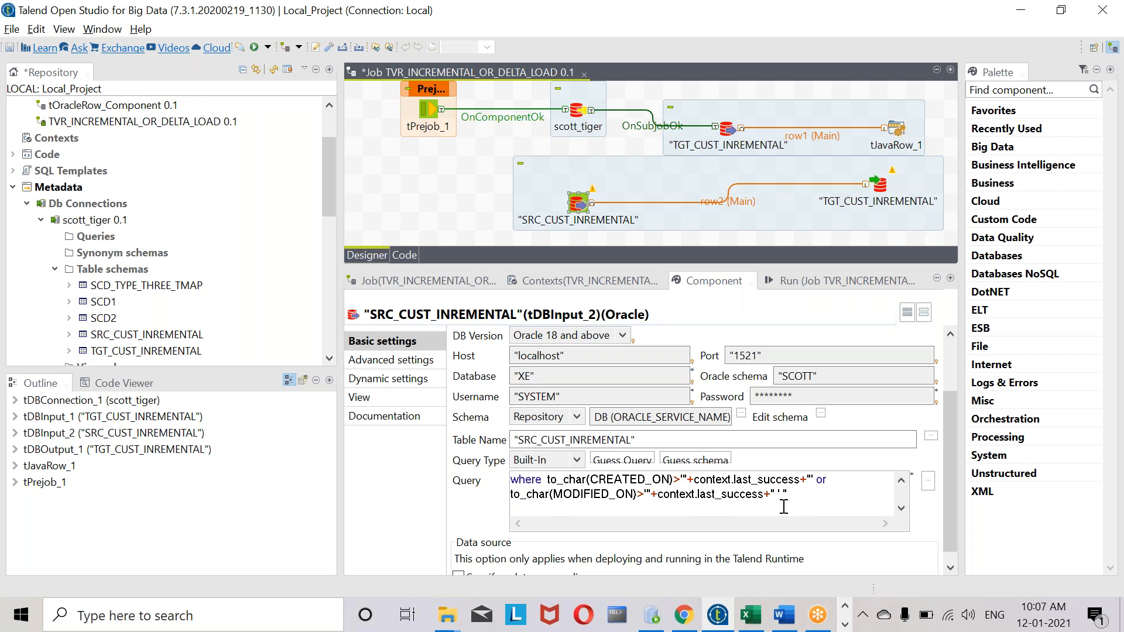
Copy the entire query into the new 5 file in Notepad++, replacing the CREATE TABLE statement
{"action": "key", "text": "ctrl+a"}
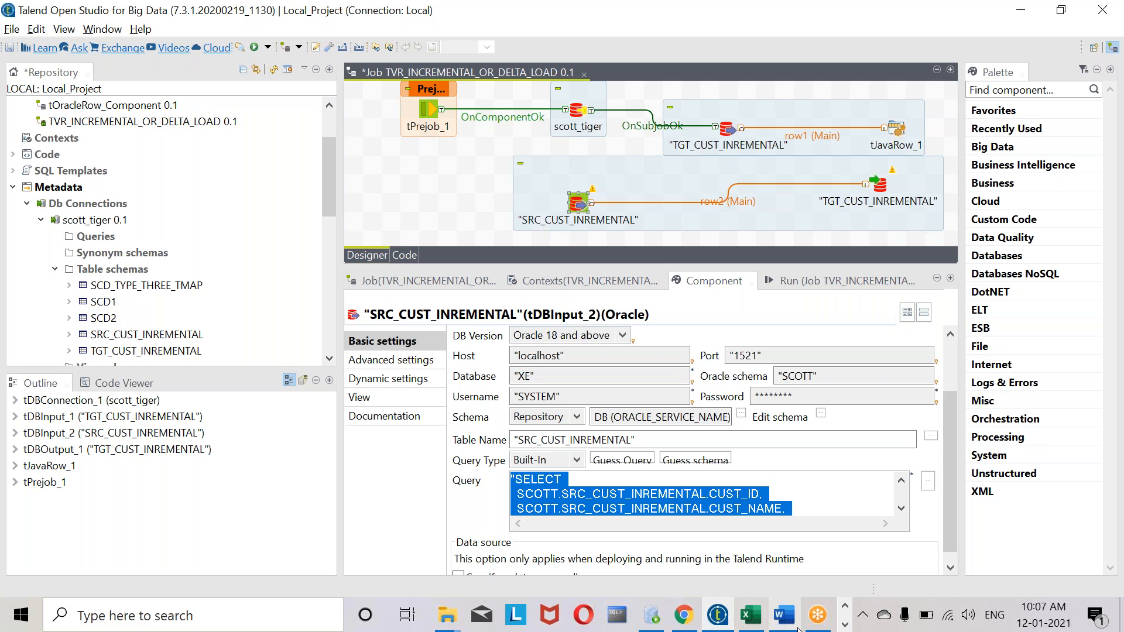
{"action": "left_click", "coordinate": [845, 625]}
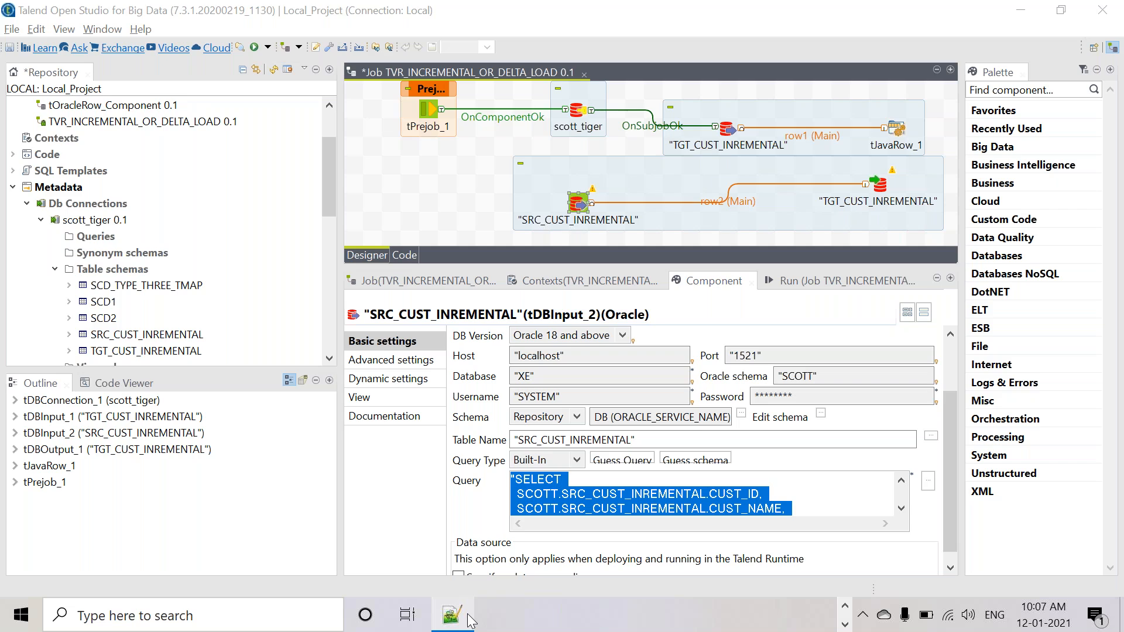
{"action": "left_click", "coordinate": [470, 620]}
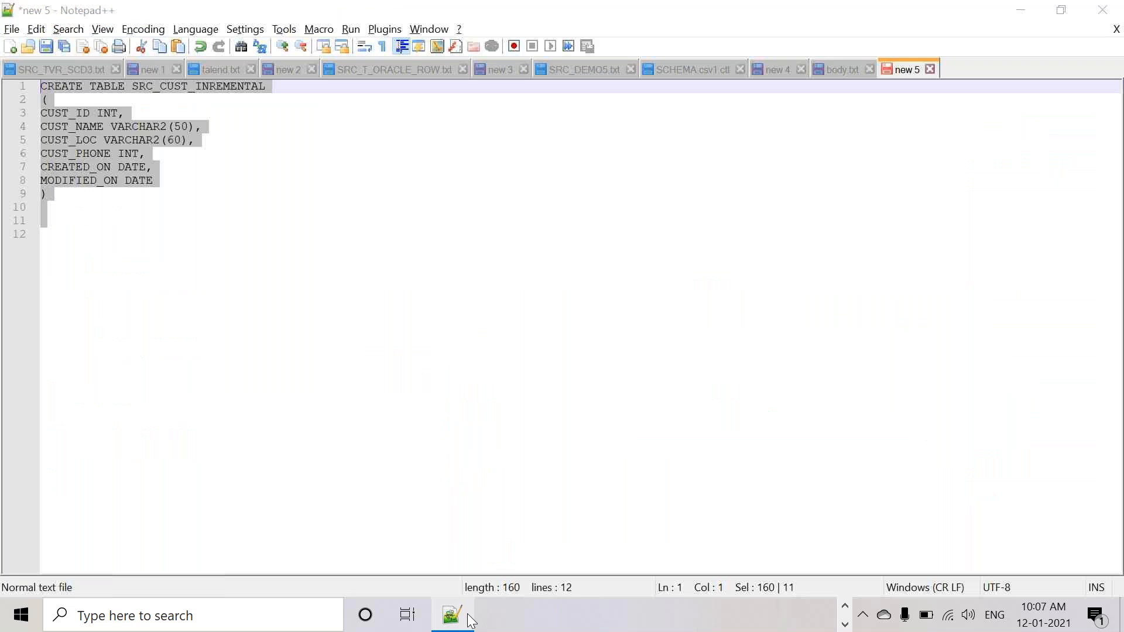
{"action": "type", "text": "\"SELECT   SCOTT.SRC_CUST_INREMENTAL.CUST_ID,   SCOTT.SRC_CUST_INREMENTAL.CUST_NAME,   SCOTT.SRC_CUST_INREMENTAL.CUST_LOC,   SCOTT.SRC_CUST_INREMENTAL.CUST_PHONE,   SCOTT.SRC_CUST_INREMENTAL.CREATED_ON,   SCOTT.SRC_CUST_INREMENTAL.MODIFIED_ON FROM SCOTT.SRC_CUST_INREMENTAL  where  to_char(CREATED_ON)>'\"+context.last_success+\"' or to_char(MODIFIED_ON)>'\"+context.last_success+\" ' \""}
Review the copied query's where clause, comparing the CREATED_ON and MODIFIED_ON conditions with their context.last_success strings
{"action": "double_click", "coordinate": [350, 207]}
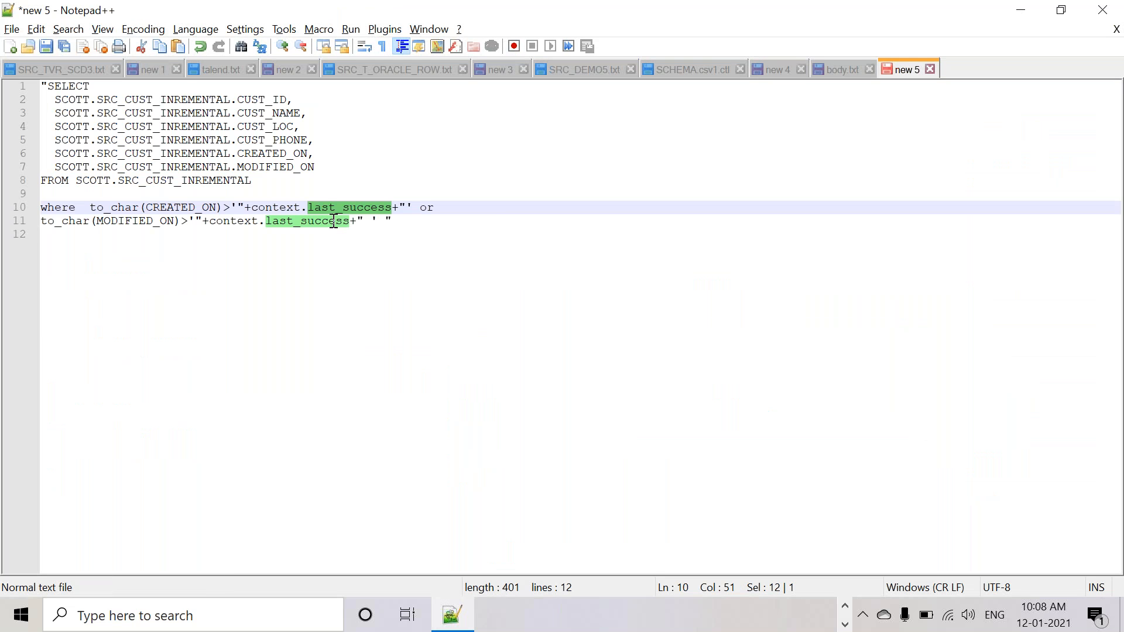
{"action": "left_click", "coordinate": [333, 221]}
{"action": "left_click_drag", "start_coordinate": [218, 207], "coordinate": [132, 209]}
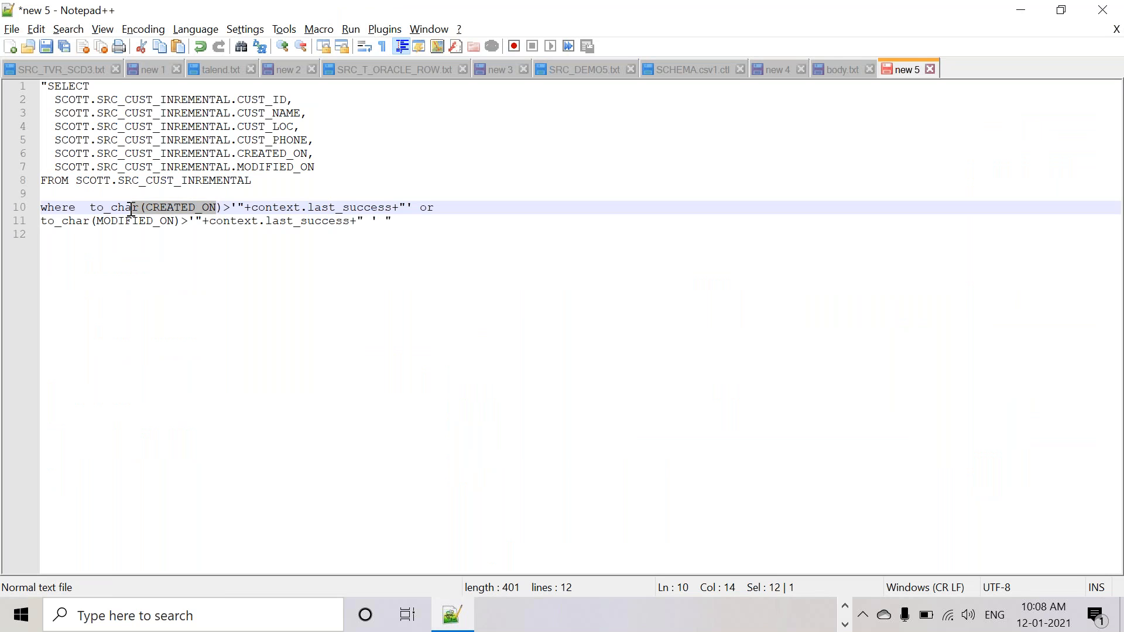
{"action": "double_click", "coordinate": [197, 209]}
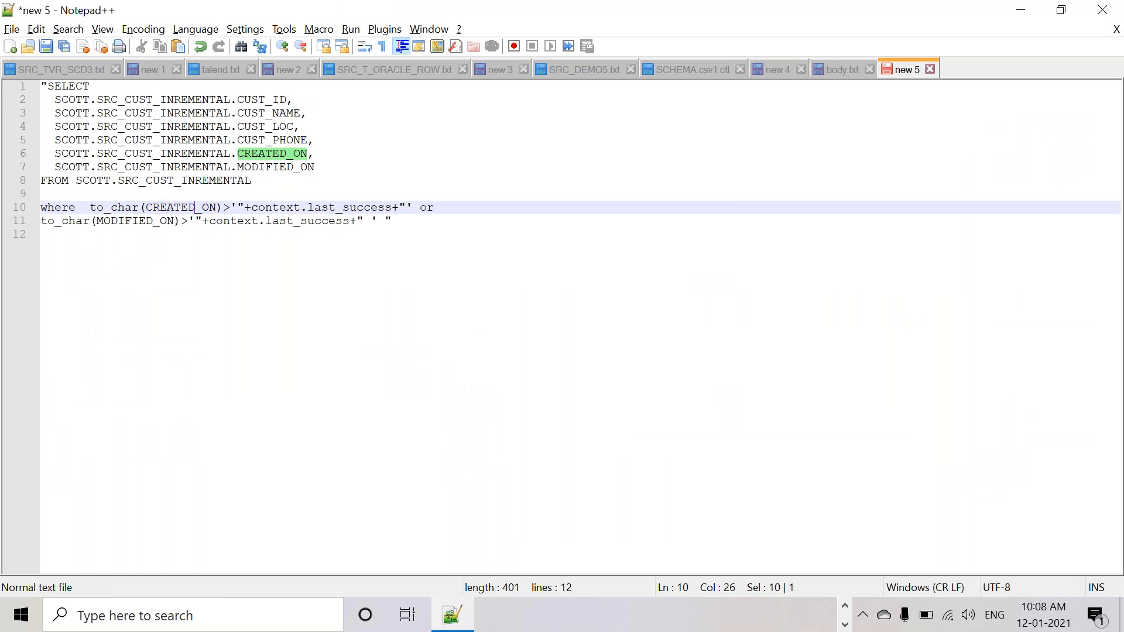
{"action": "left_click", "coordinate": [548, 221]}
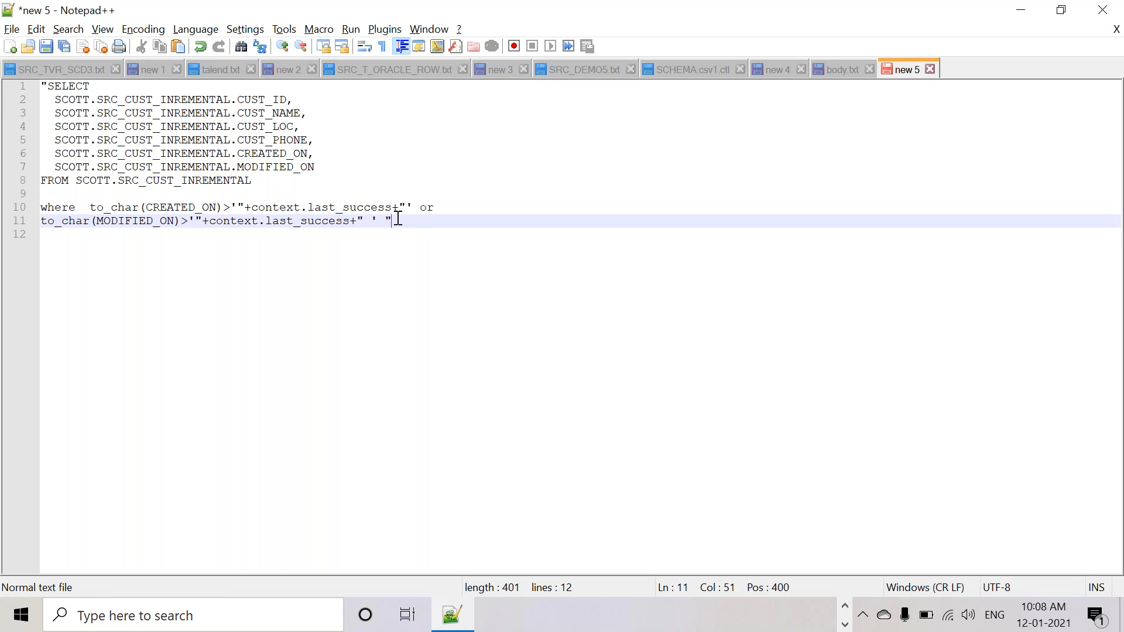
{"action": "double_click", "coordinate": [125, 222]}
{"action": "left_click", "coordinate": [279, 221]}
{"action": "double_click", "coordinate": [278, 221]}
{"action": "left_click", "coordinate": [157, 223]}
{"action": "double_click", "coordinate": [157, 223]}
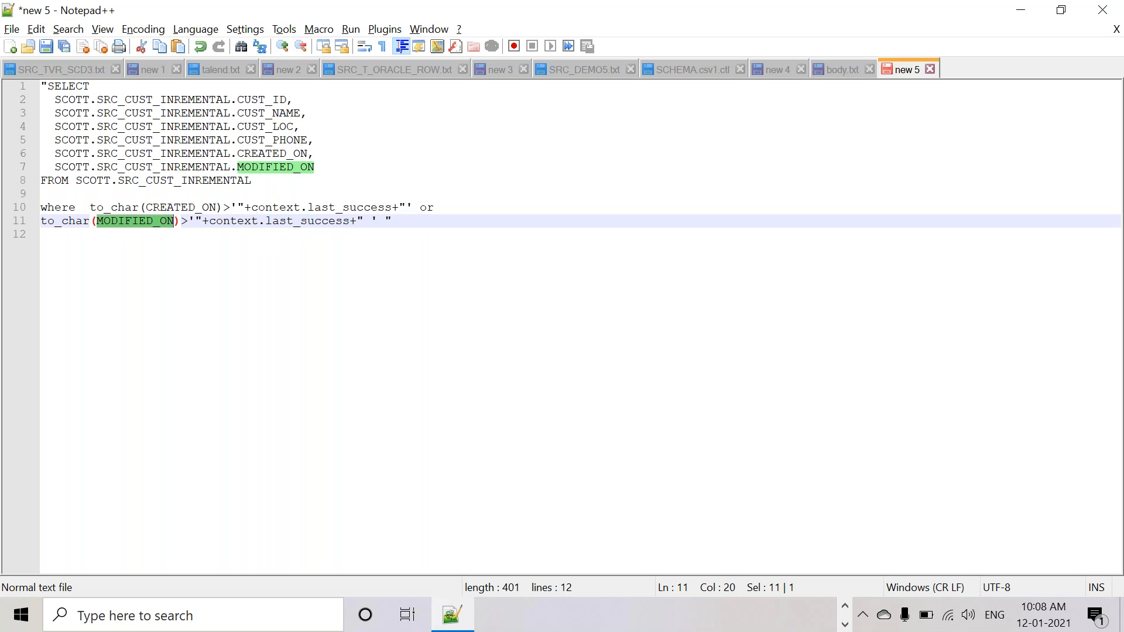
{"action": "double_click", "coordinate": [299, 223]}
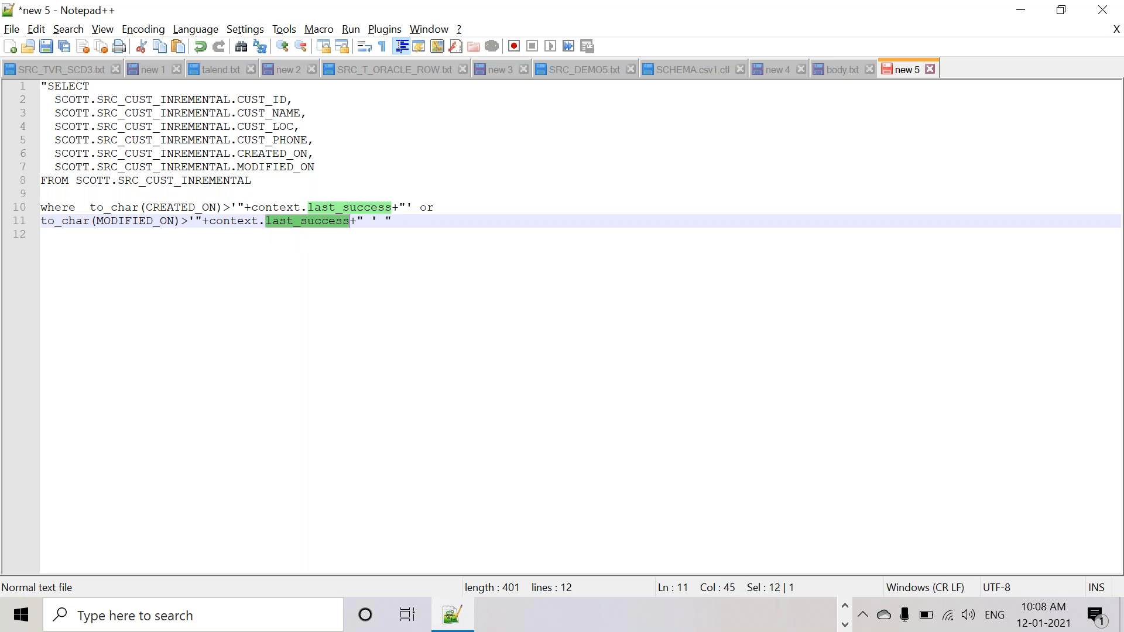
{"action": "double_click", "coordinate": [133, 222]}
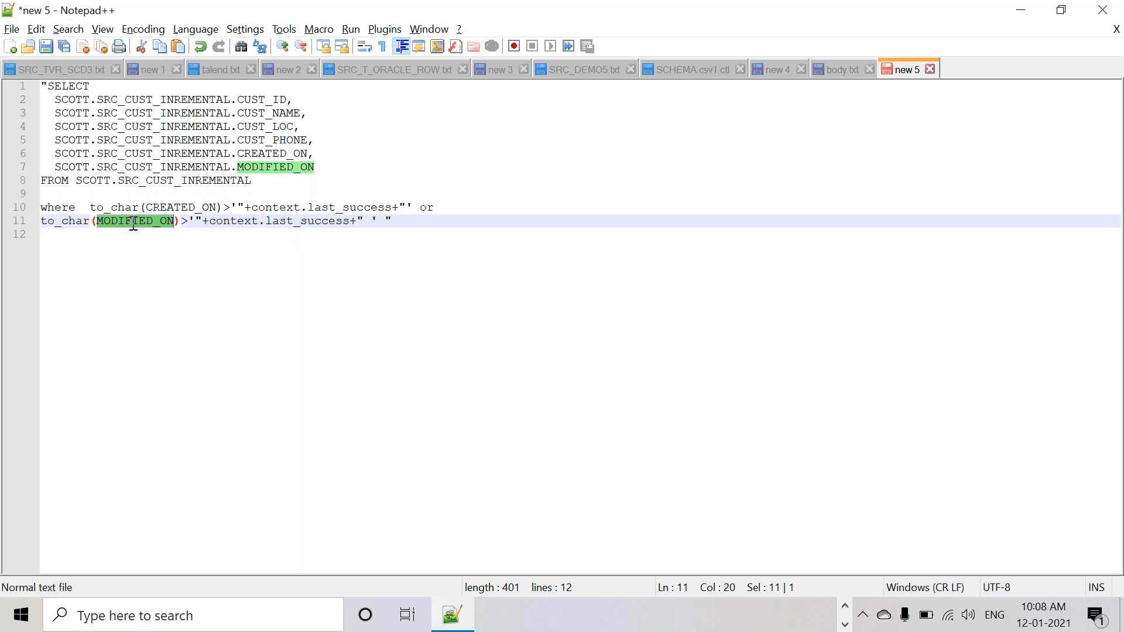
{"action": "left_click", "coordinate": [133, 222]}
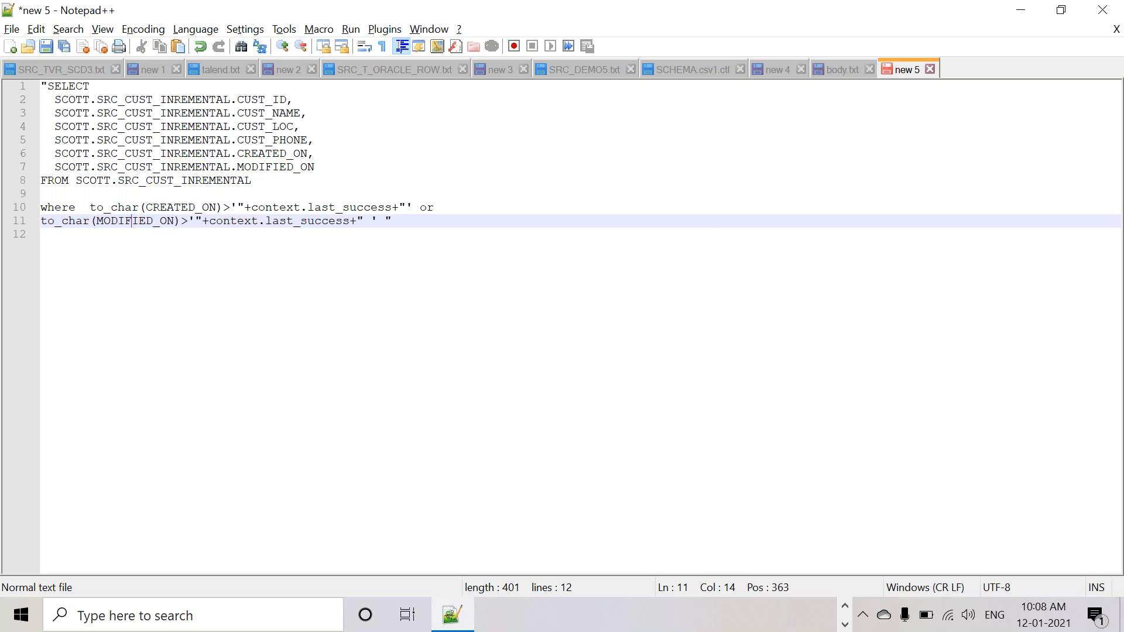
{"action": "left_click_drag", "start_coordinate": [417, 312], "coordinate": [2, 54]}
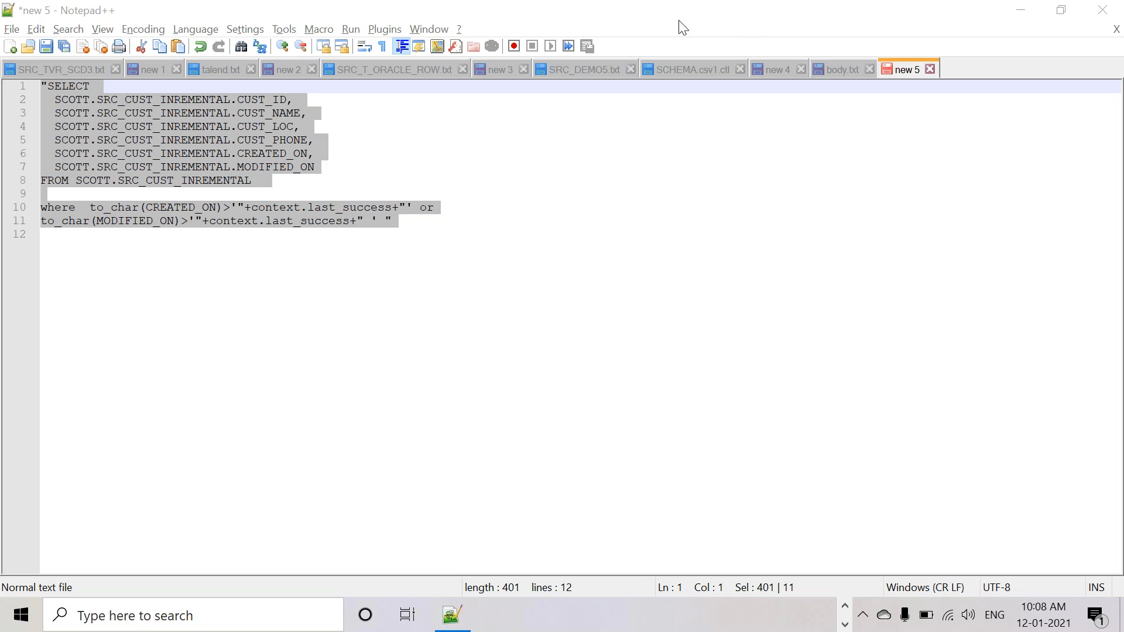
{"action": "left_click", "coordinate": [143, 264]}
{"action": "left_click", "coordinate": [206, 210]}
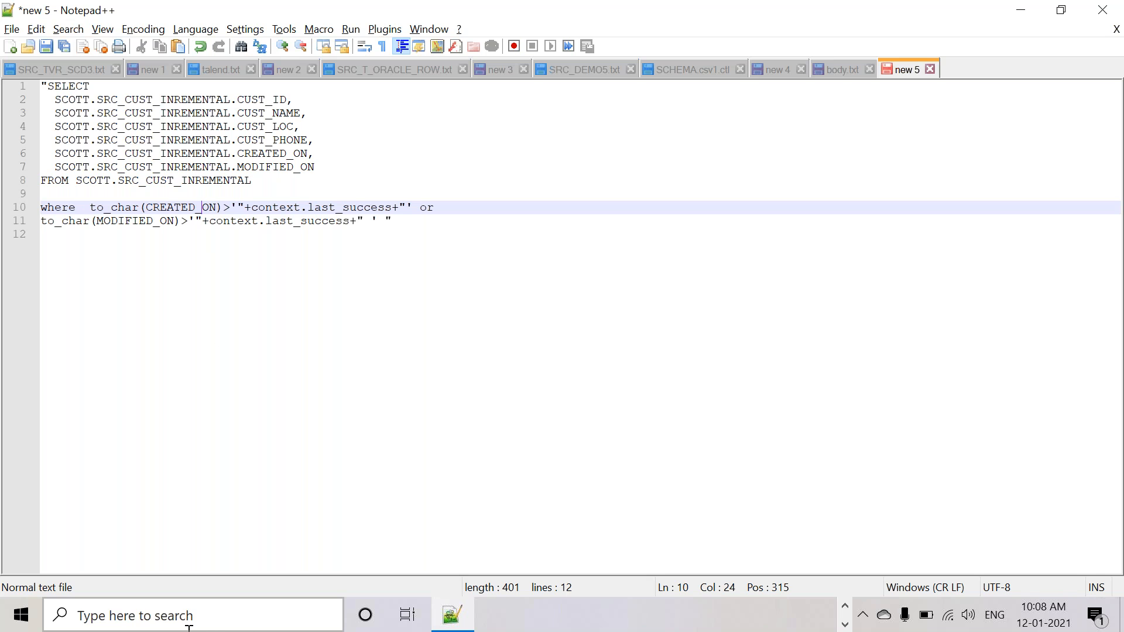
{"action": "double_click", "coordinate": [144, 221]}
{"action": "left_click", "coordinate": [281, 226]}
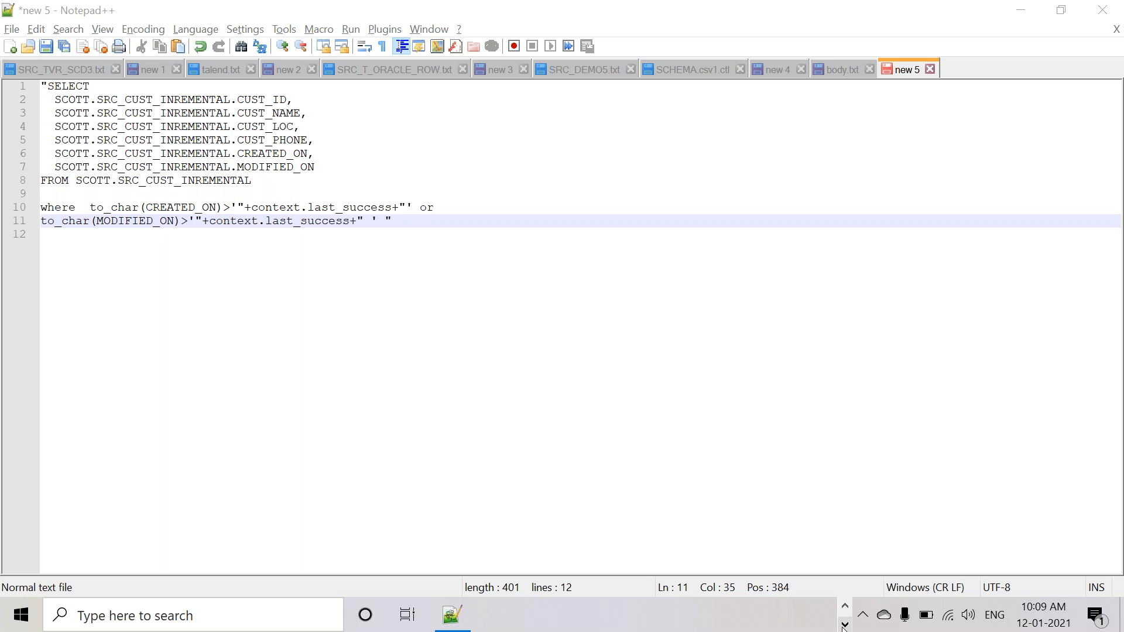
{"action": "left_click", "coordinate": [845, 607]}
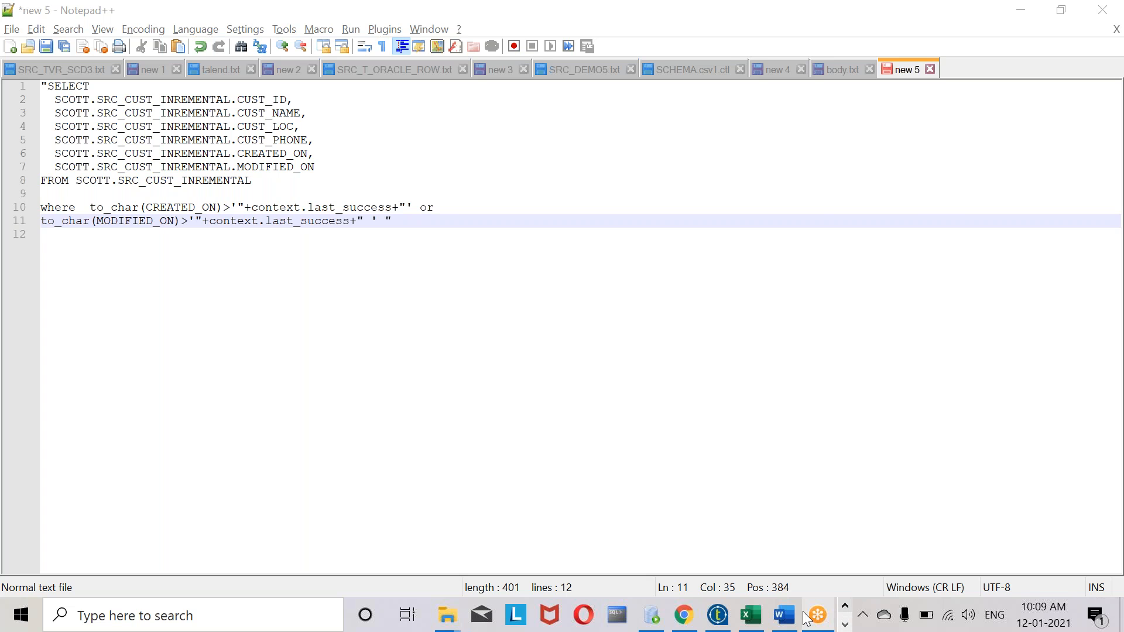
{"action": "left_click", "coordinate": [430, 207]}
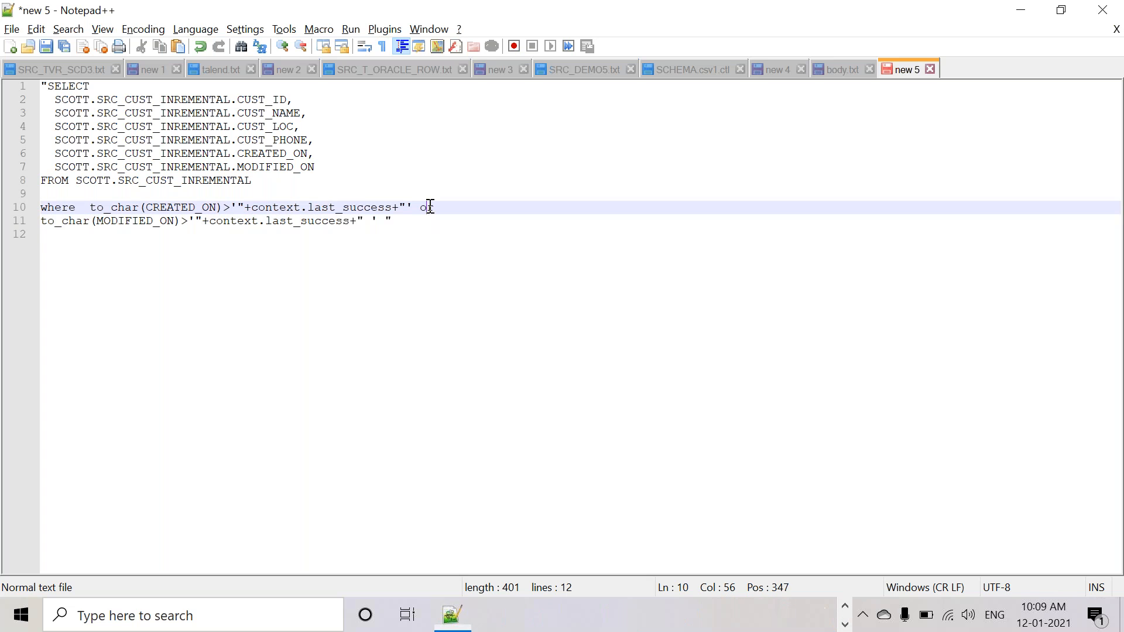
Examine how CREATED_ON, MODIFIED_ON and the SRC_CUST_INREMENTAL table name are used across the copied query
{"action": "double_click", "coordinate": [272, 154]}
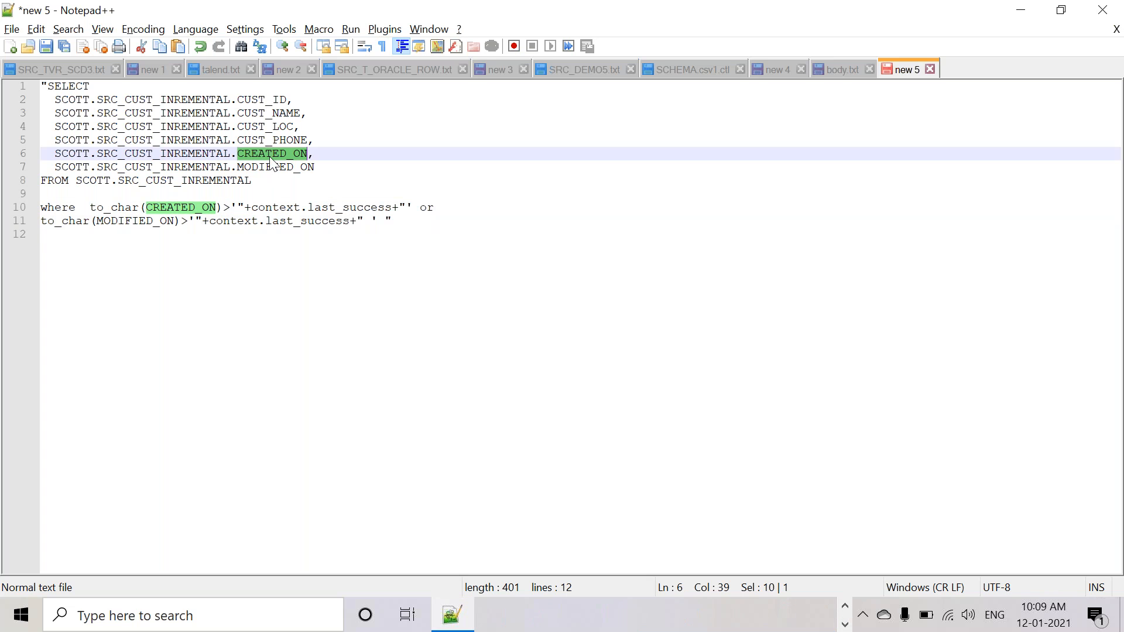
{"action": "left_click", "coordinate": [271, 164]}
{"action": "double_click", "coordinate": [270, 166]}
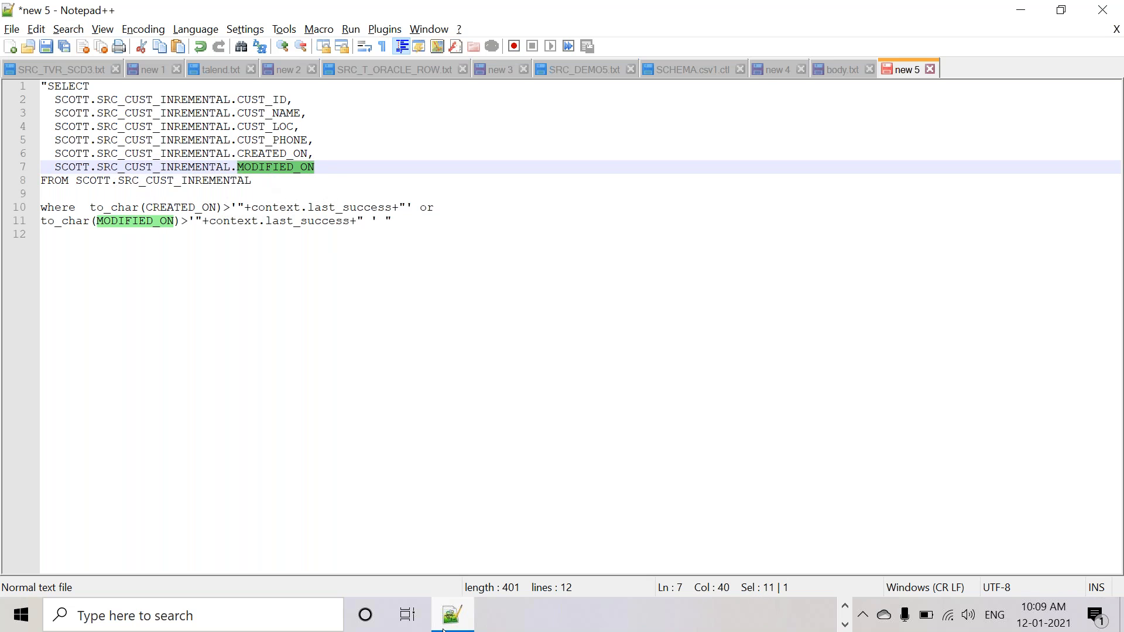
{"action": "left_click", "coordinate": [181, 166]}
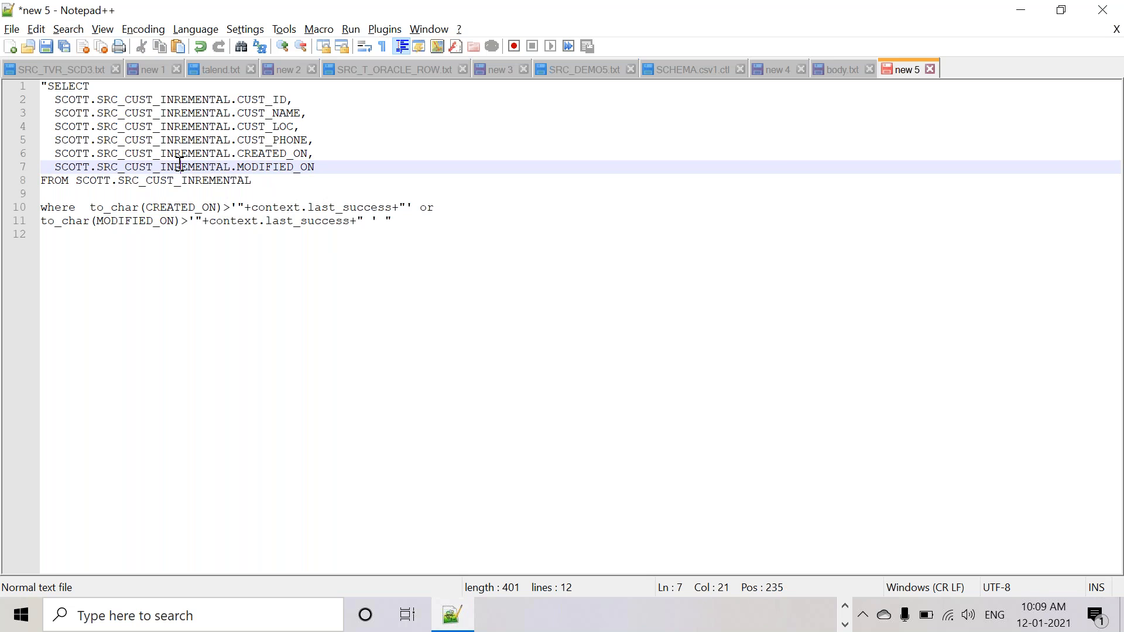
{"action": "double_click", "coordinate": [180, 166]}
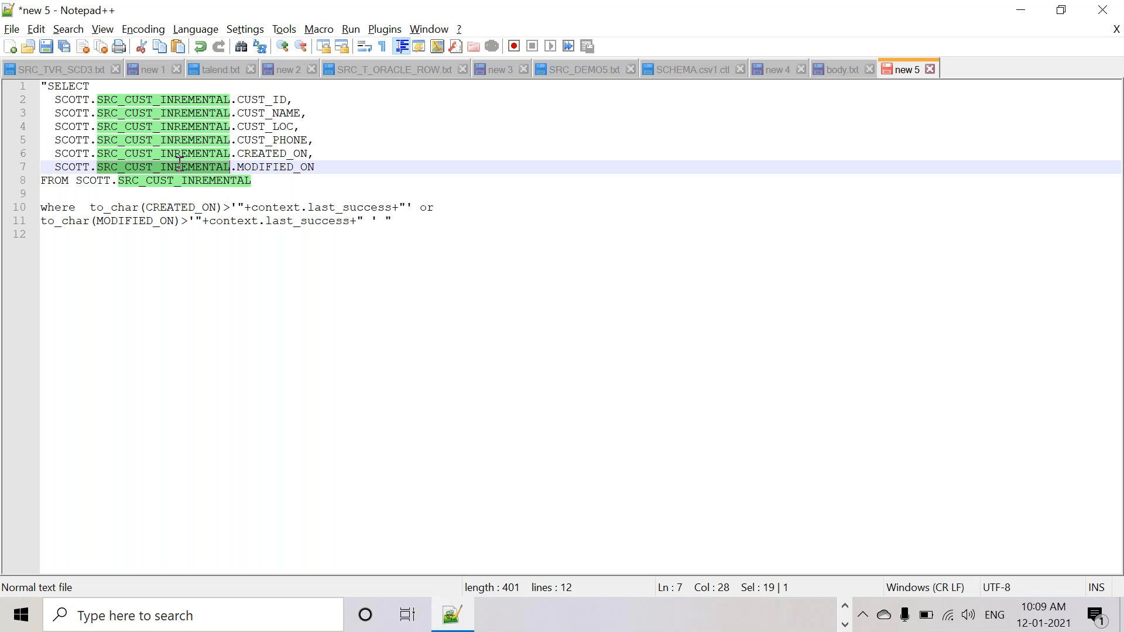
{"action": "double_click", "coordinate": [293, 167]}
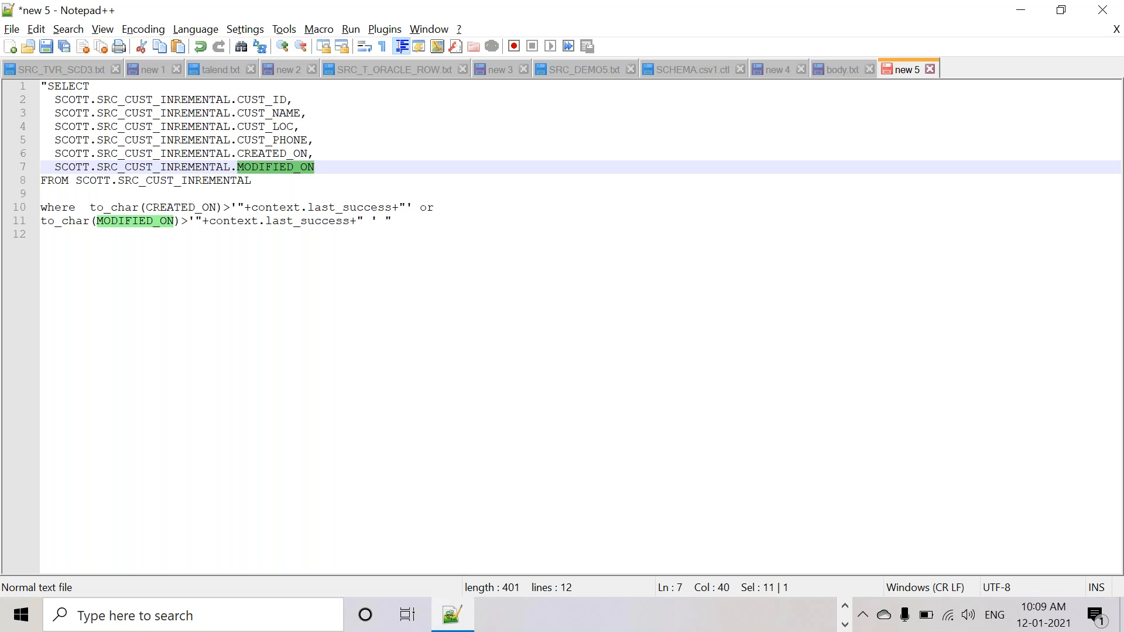
Switch to Talend, set the TGT_CUST_INREMENTAL output's action on data to Insert or update, and check and accept its schema
{"action": "left_click", "coordinate": [845, 607]}
{"action": "left_click", "coordinate": [718, 615]}
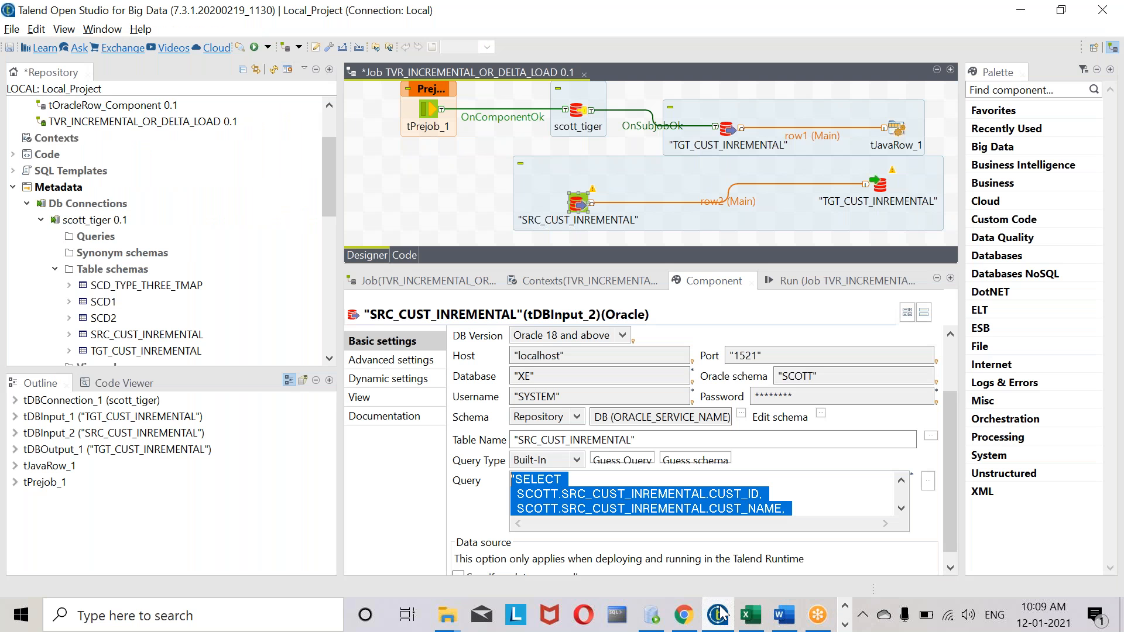
{"action": "left_click", "coordinate": [883, 190]}
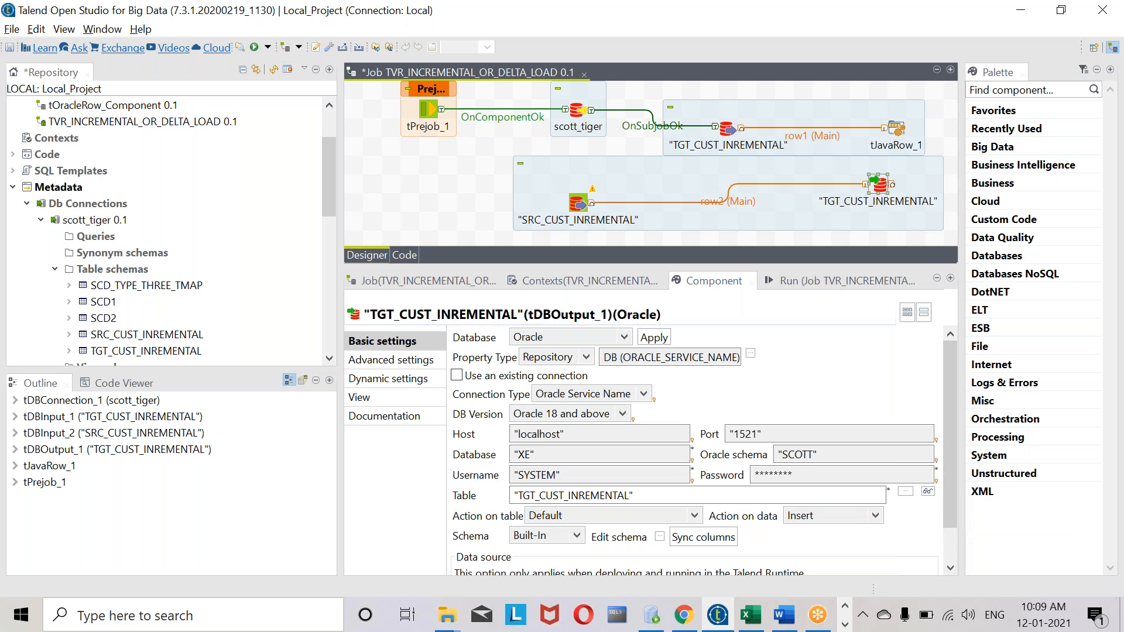
{"action": "left_click", "coordinate": [817, 515]}
{"action": "left_click", "coordinate": [823, 455]}
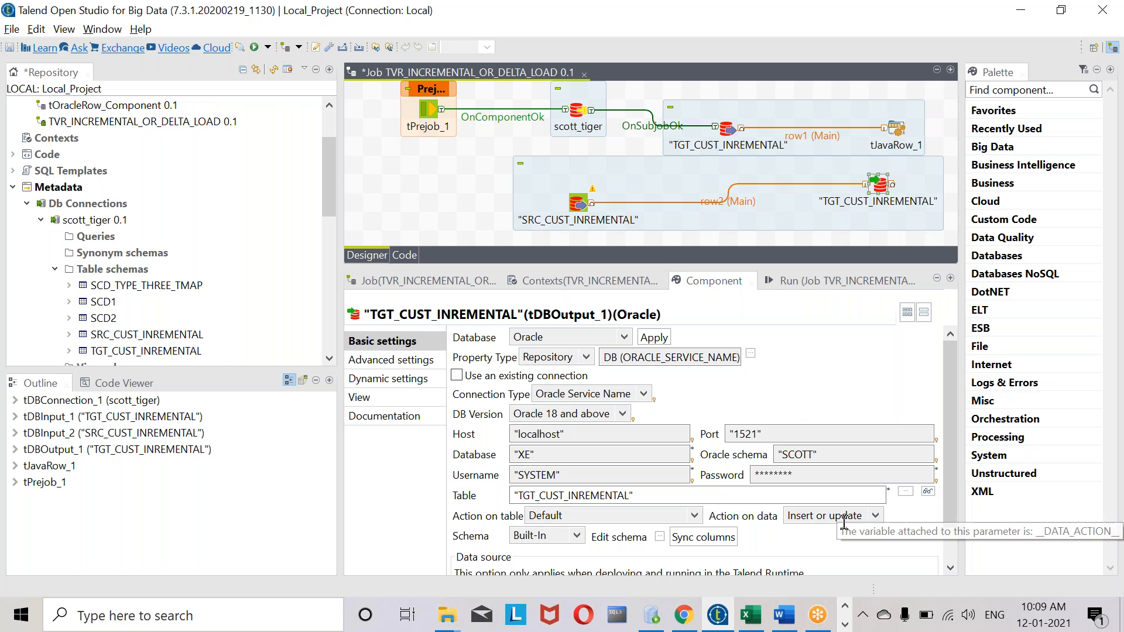
{"action": "left_click", "coordinate": [821, 517]}
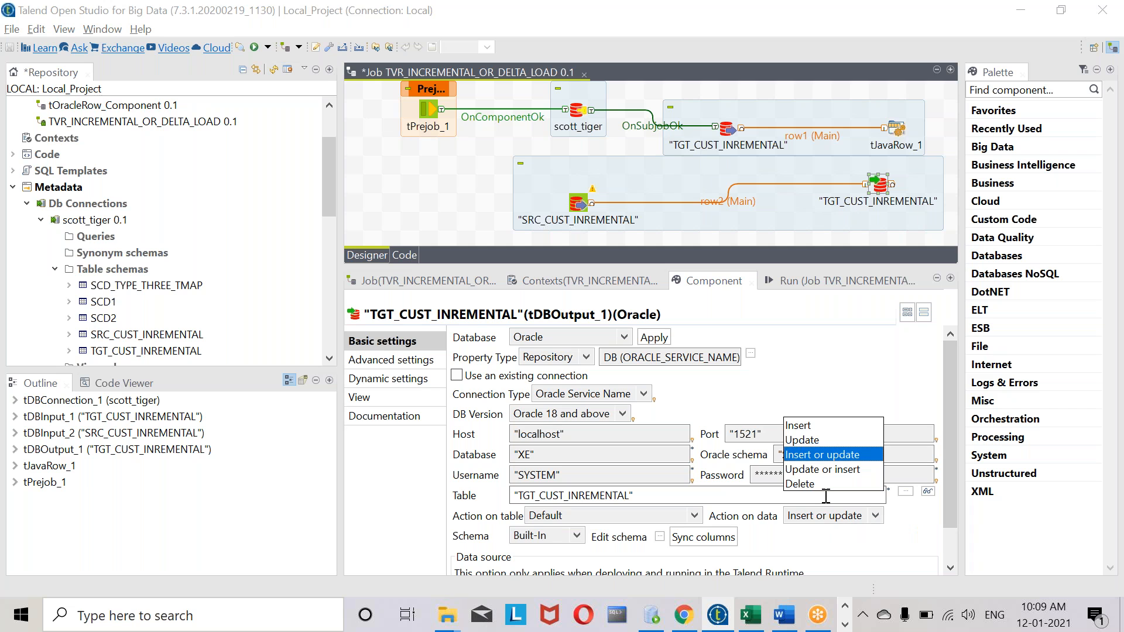
{"action": "left_click", "coordinate": [830, 457]}
{"action": "left_click", "coordinate": [663, 538]}
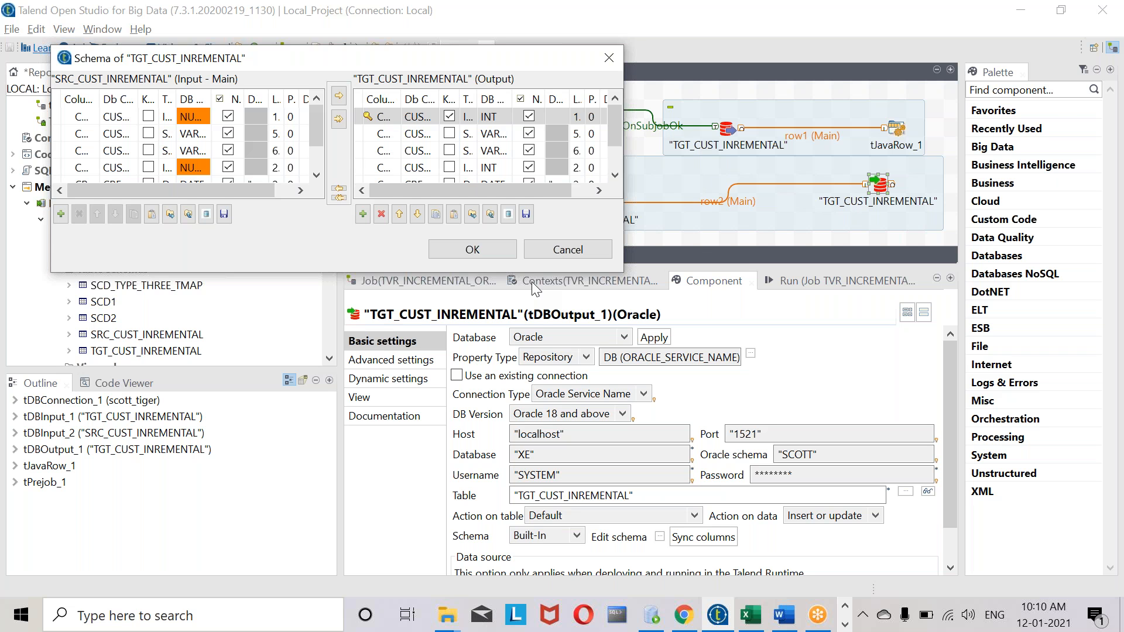
{"action": "left_click", "coordinate": [494, 249]}
Switch to SQL Developer and query all rows of TGT_CUST_INREMENTAL
{"action": "key", "text": "F6"}
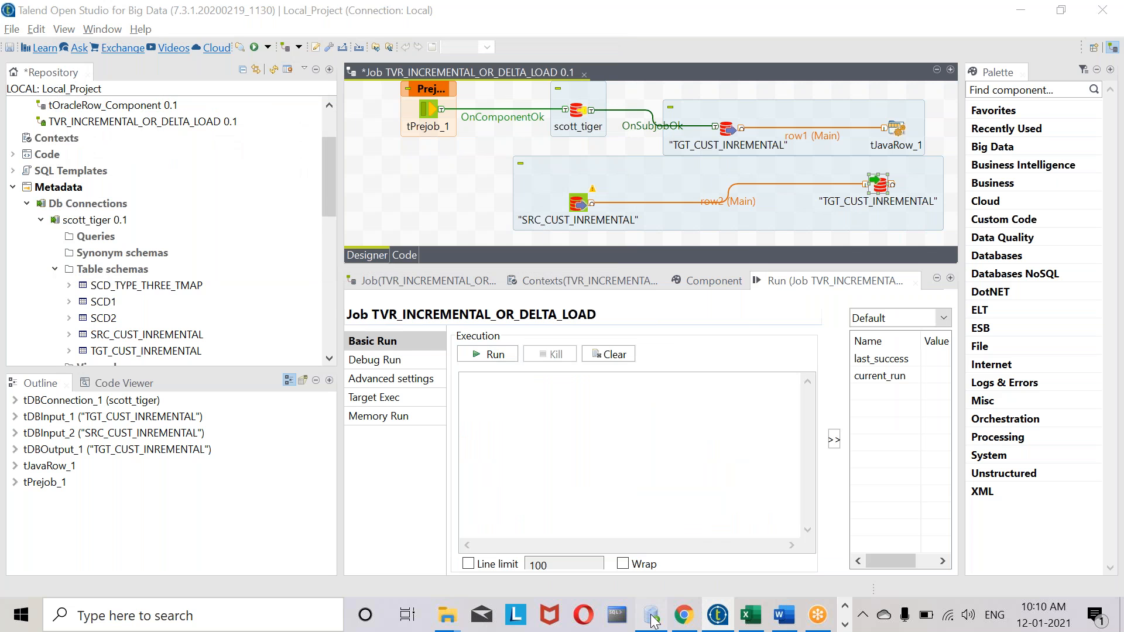
{"action": "left_click", "coordinate": [652, 618]}
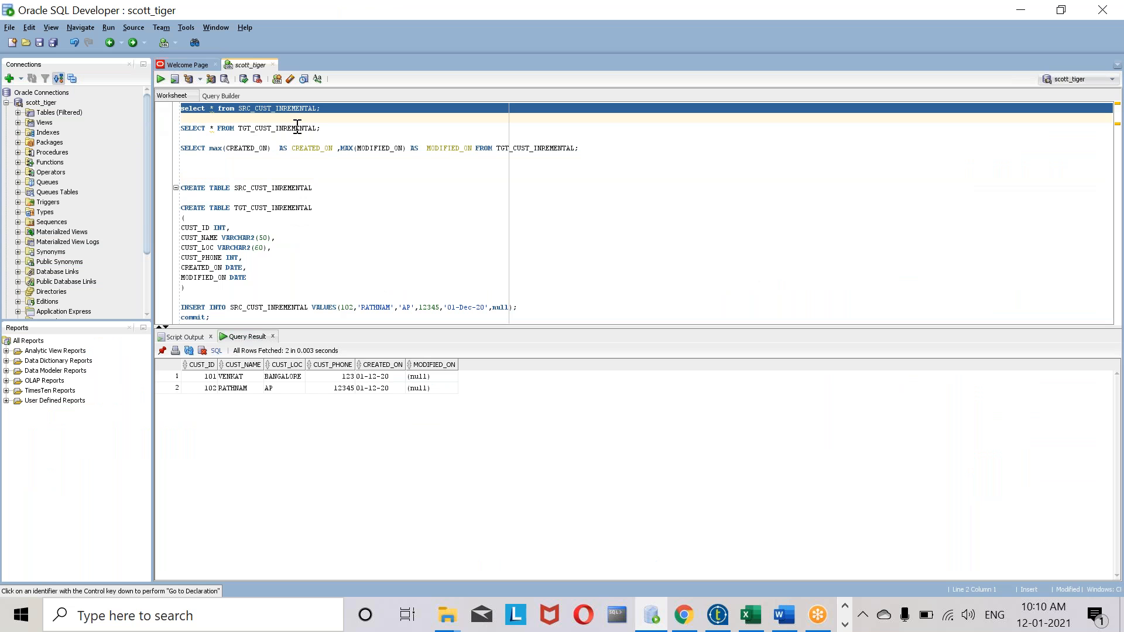
{"action": "triple_click", "coordinate": [299, 128]}
{"action": "left_click", "coordinate": [161, 79]}
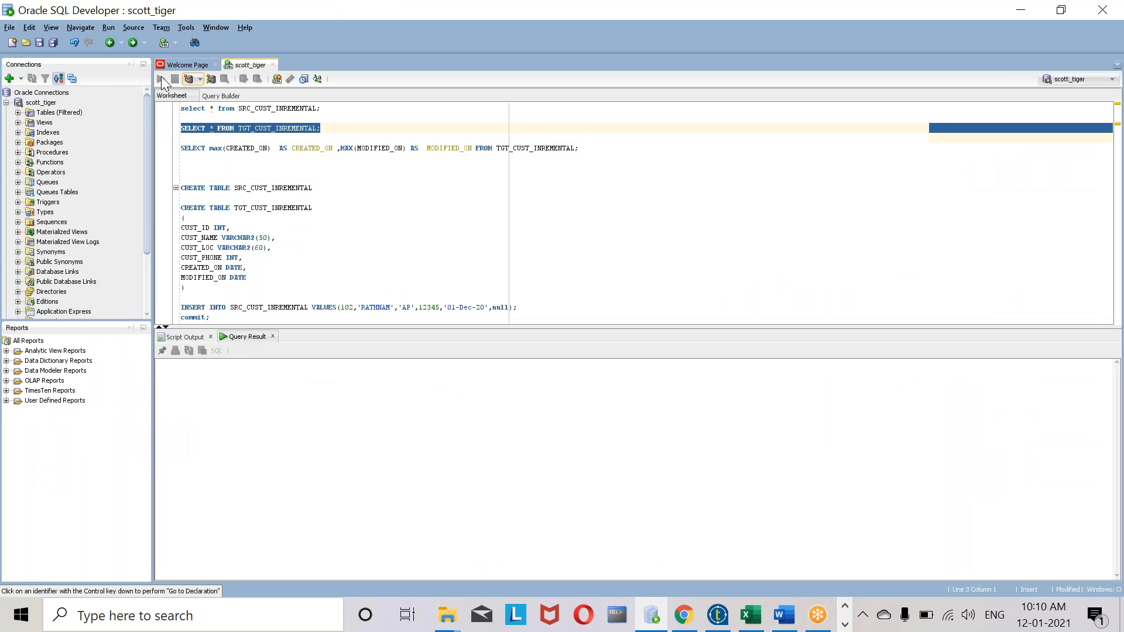
Return to Talend, run the TVR_INCREMENTAL_OR_DELTA_LOAD job and read its execution log from the start
{"action": "left_click", "coordinate": [719, 618]}
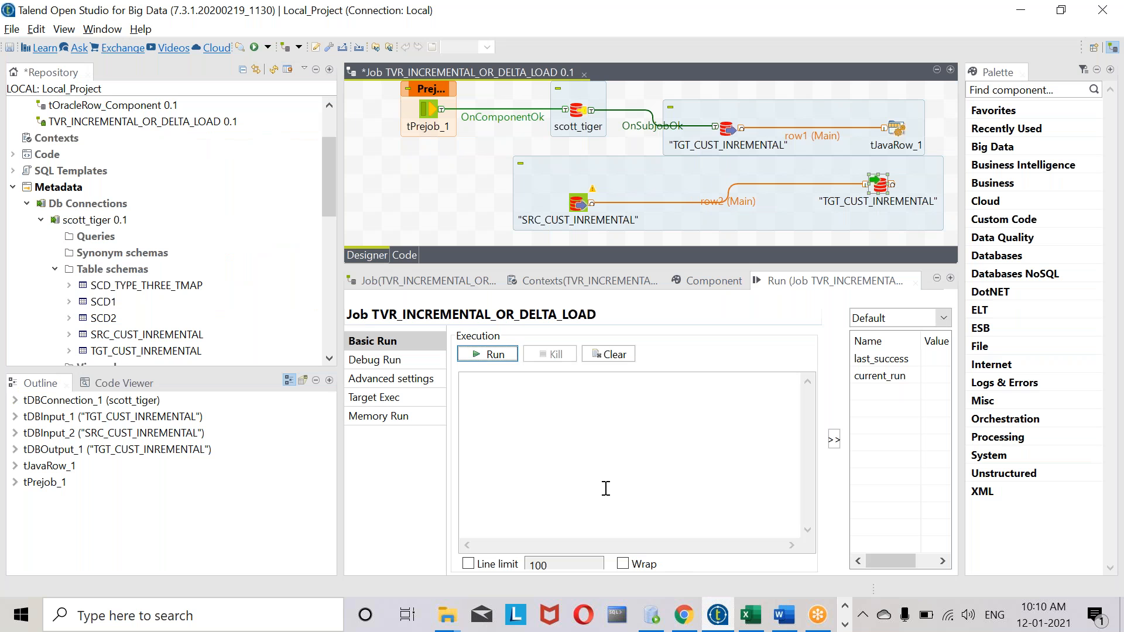
{"action": "left_click", "coordinate": [513, 359]}
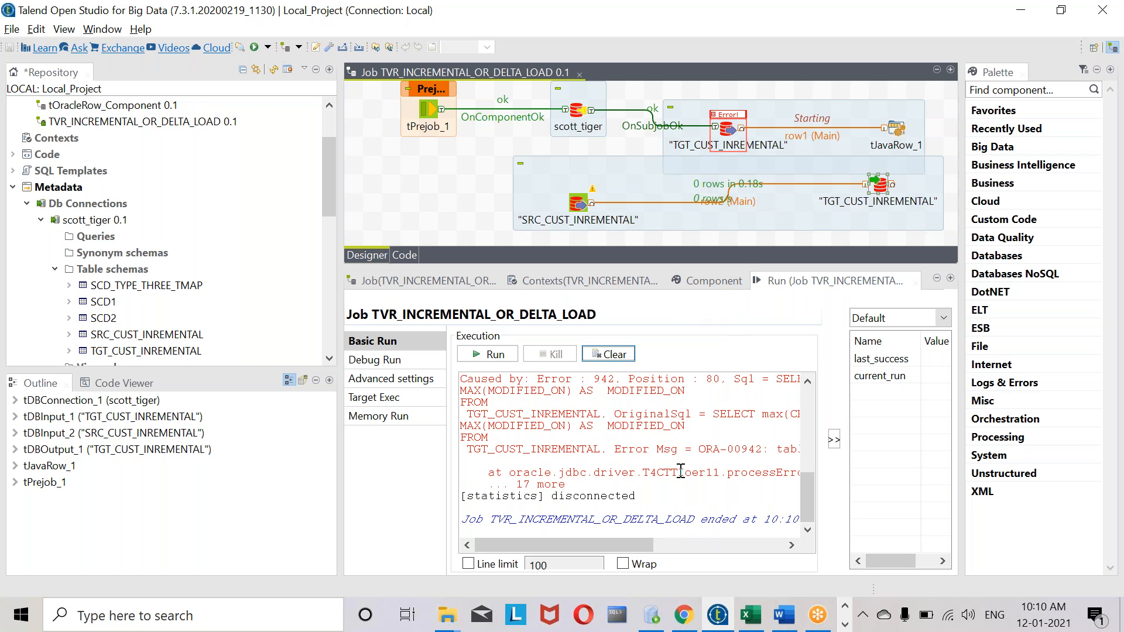
{"action": "scroll", "coordinate": [674, 440], "scroll_direction": "up", "scroll_amount": 10}
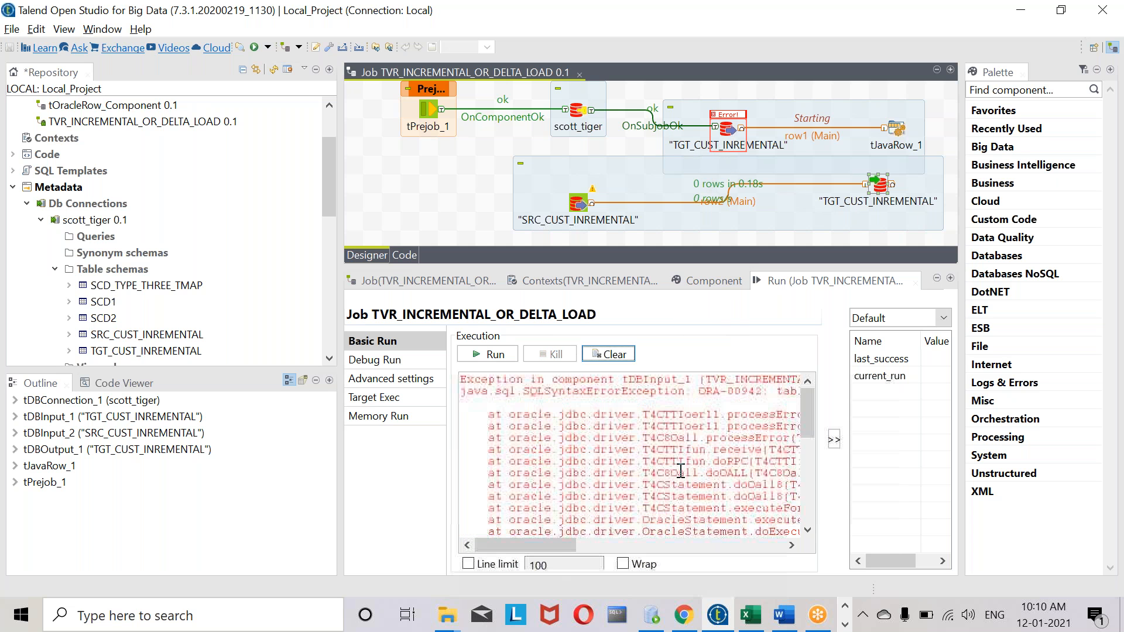
{"action": "scroll", "coordinate": [681, 470], "scroll_direction": "up", "scroll_amount": 1}
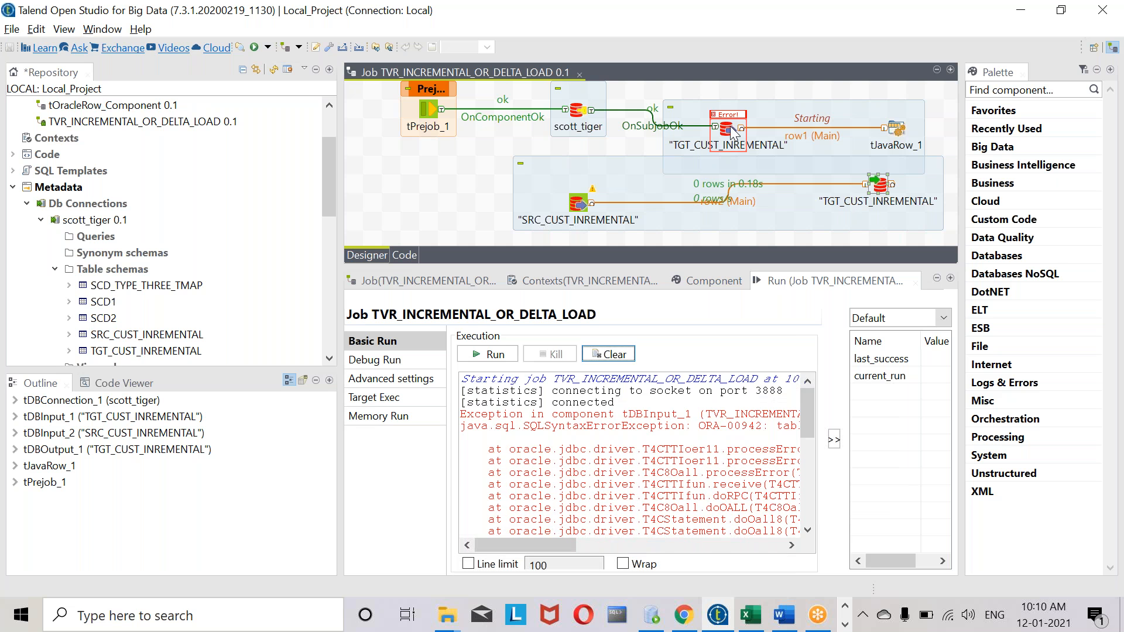
Qualify the table in the TGT_CUST_INREMENTAL input's query as SCOTT.TGT_CUST_INREMENTAL, and check and accept the component's schema
{"action": "double_click", "coordinate": [731, 133]}
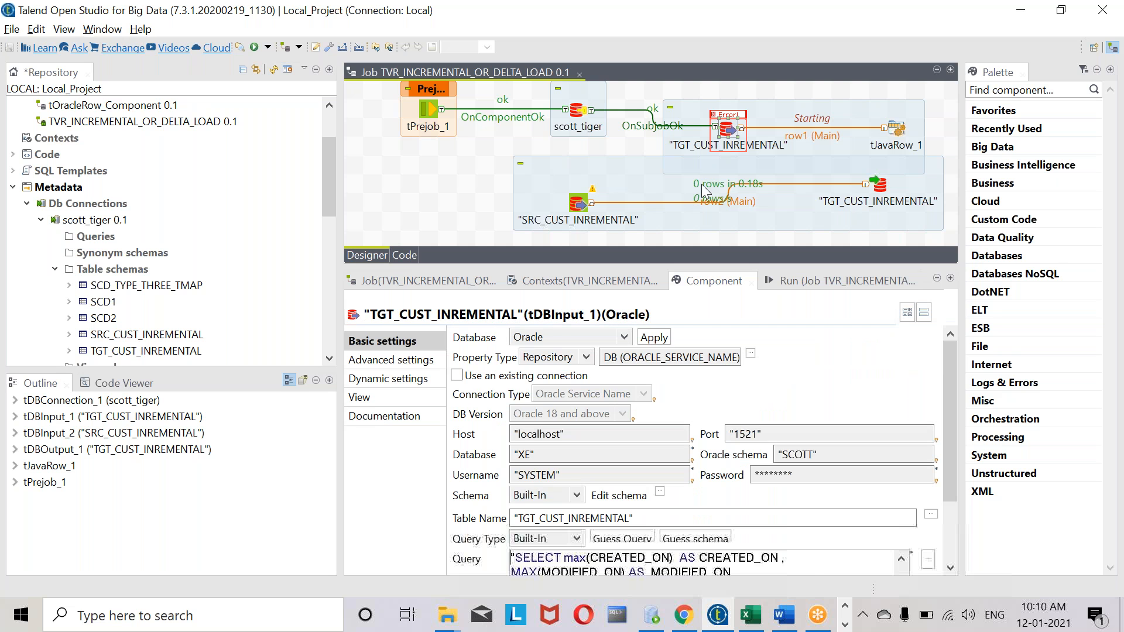
{"action": "scroll", "coordinate": [612, 489], "scroll_direction": "down", "scroll_amount": 3}
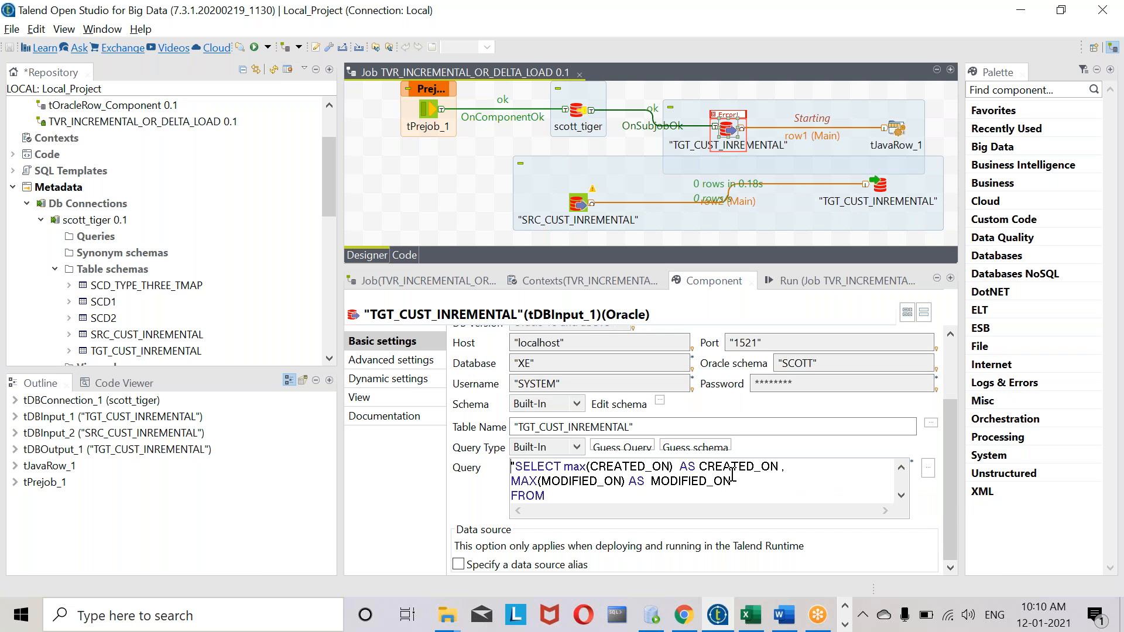
{"action": "scroll", "coordinate": [680, 484], "scroll_direction": "down", "scroll_amount": 1}
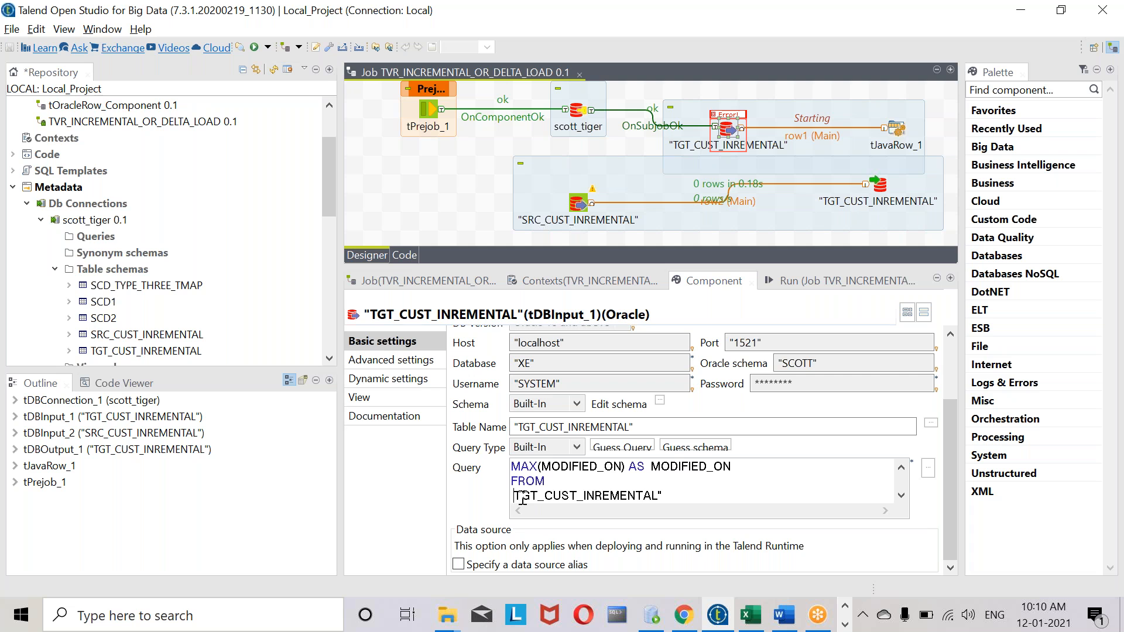
{"action": "type", "text": "scott"}
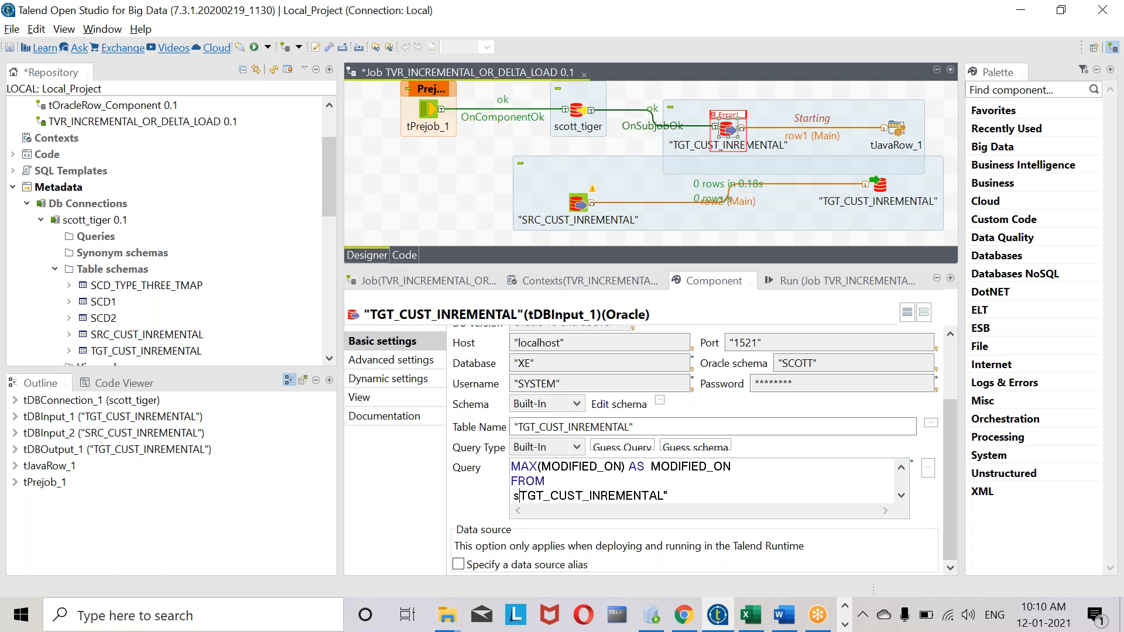
{"action": "type", "text": "."}
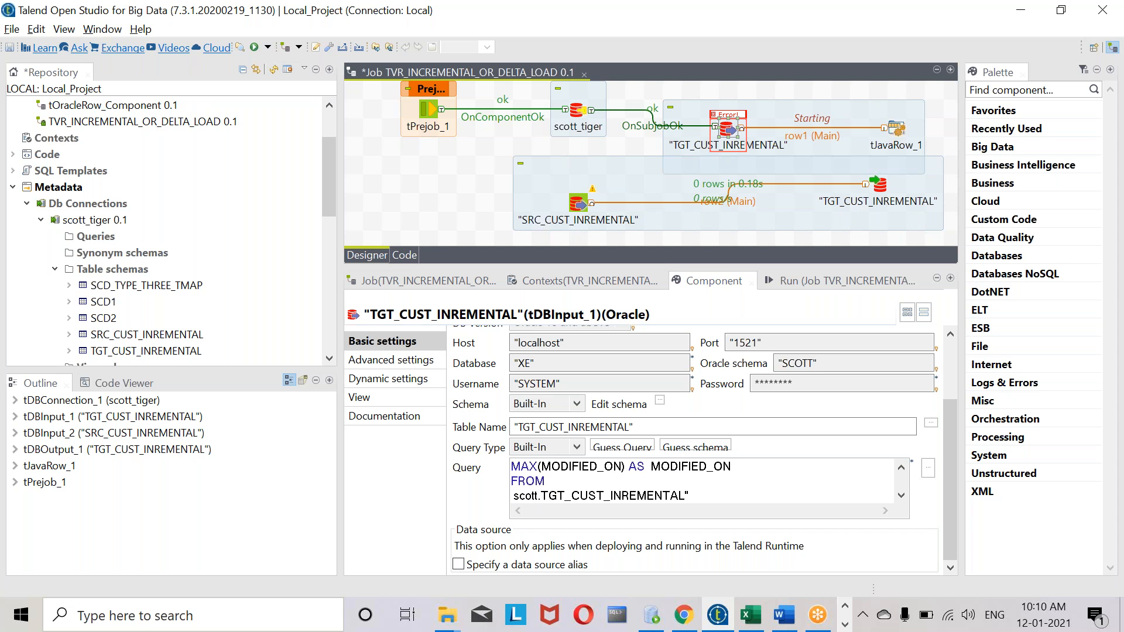
{"action": "key", "text": "BackSpace"}
{"action": "key", "text": "BackSpace"}
{"action": "key", "text": "BackSpace"}
{"action": "key", "text": "BackSpace"}
{"action": "key", "text": "BackSpace"}
{"action": "key", "text": "BackSpace"}
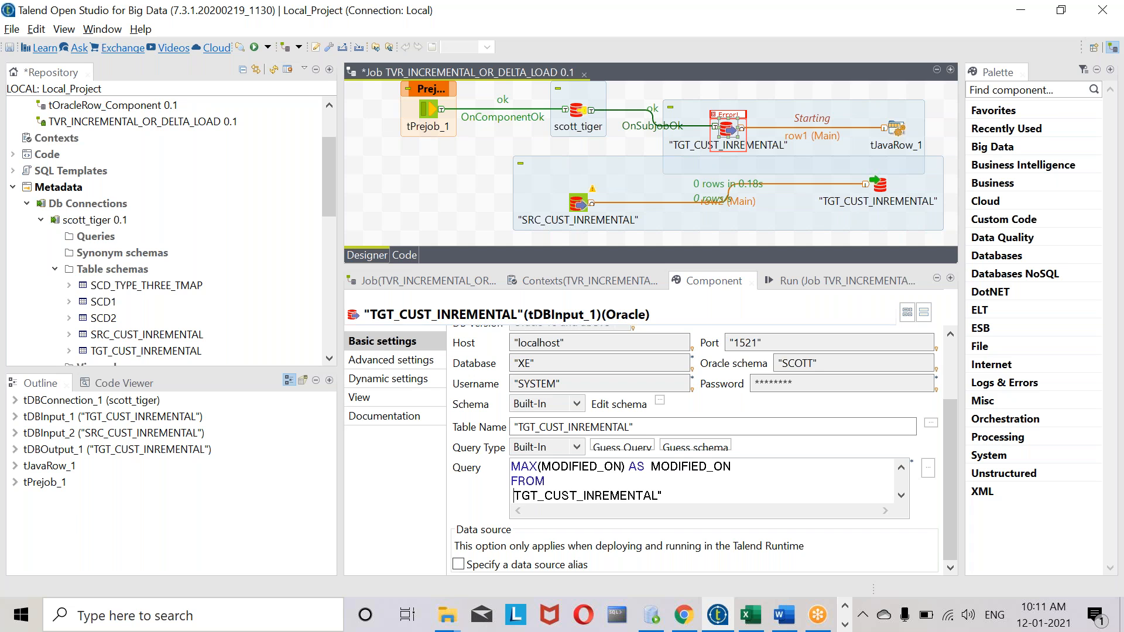
{"action": "type", "text": "SCOTT"}
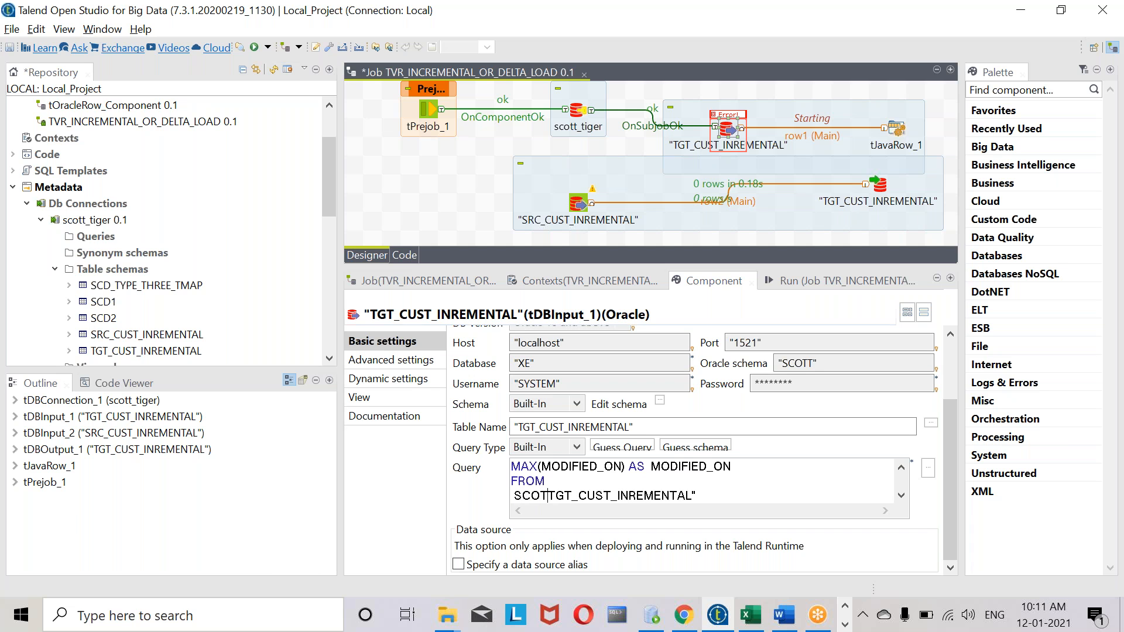
{"action": "type", "text": "."}
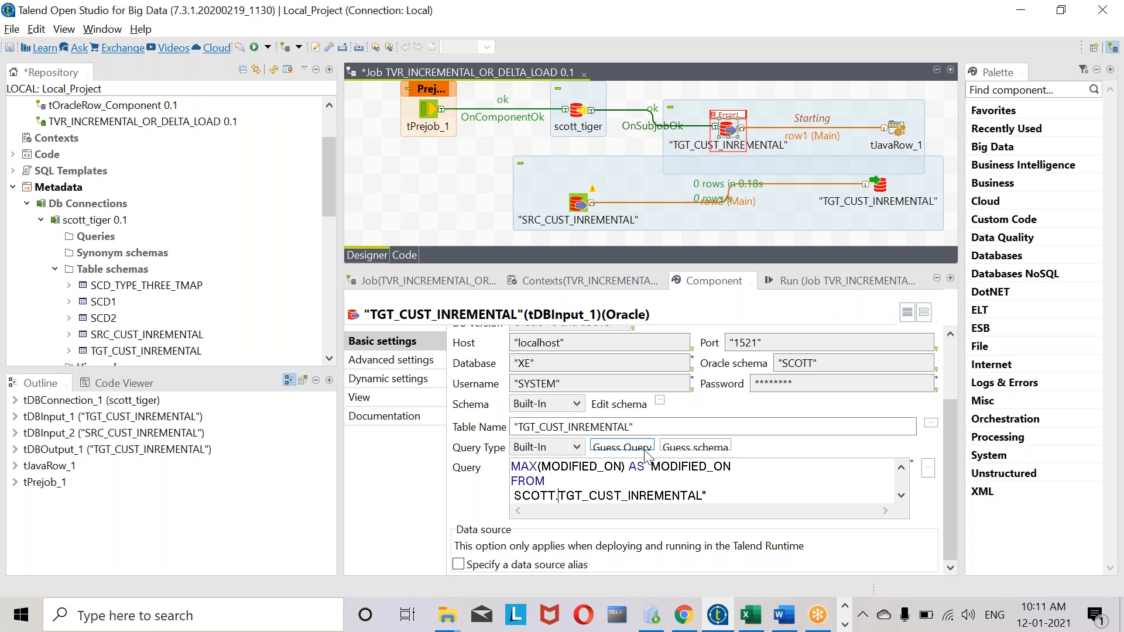
{"action": "left_click", "coordinate": [659, 402]}
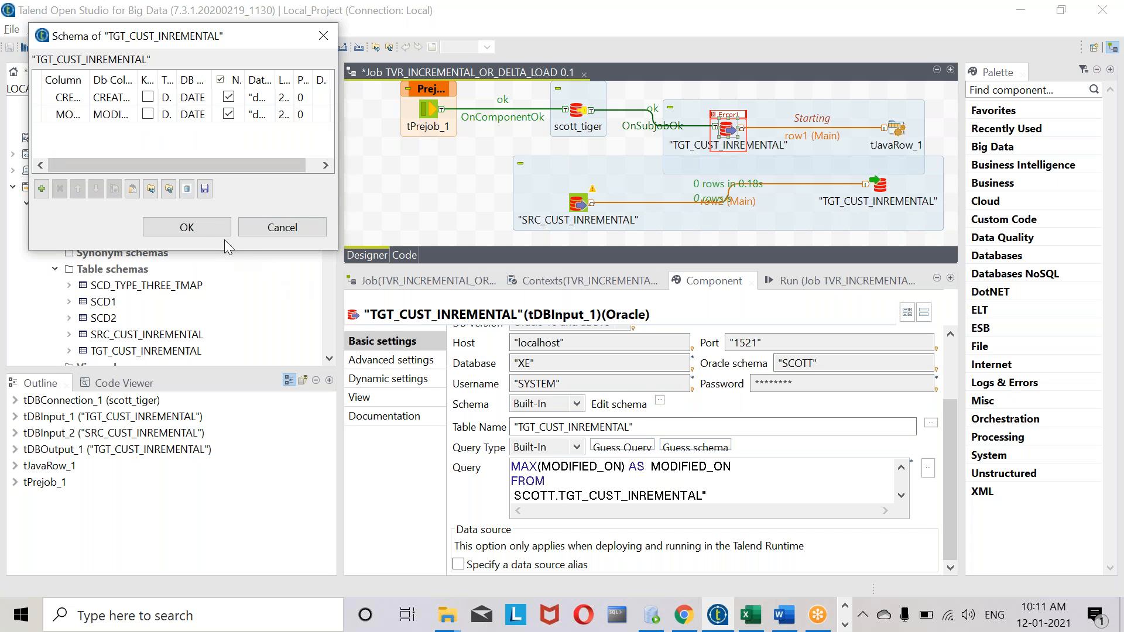
{"action": "left_click", "coordinate": [214, 228]}
Rerun the job with the schema-qualified query and examine the exception line near the start of the execution log
{"action": "left_click", "coordinate": [848, 284]}
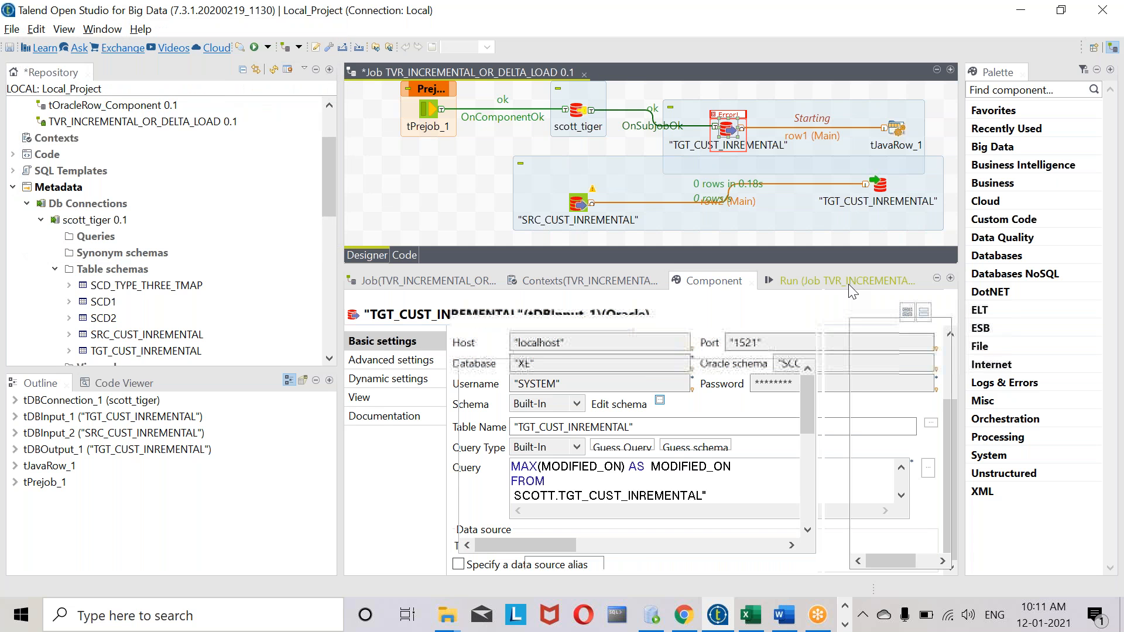
{"action": "left_click", "coordinate": [489, 353]}
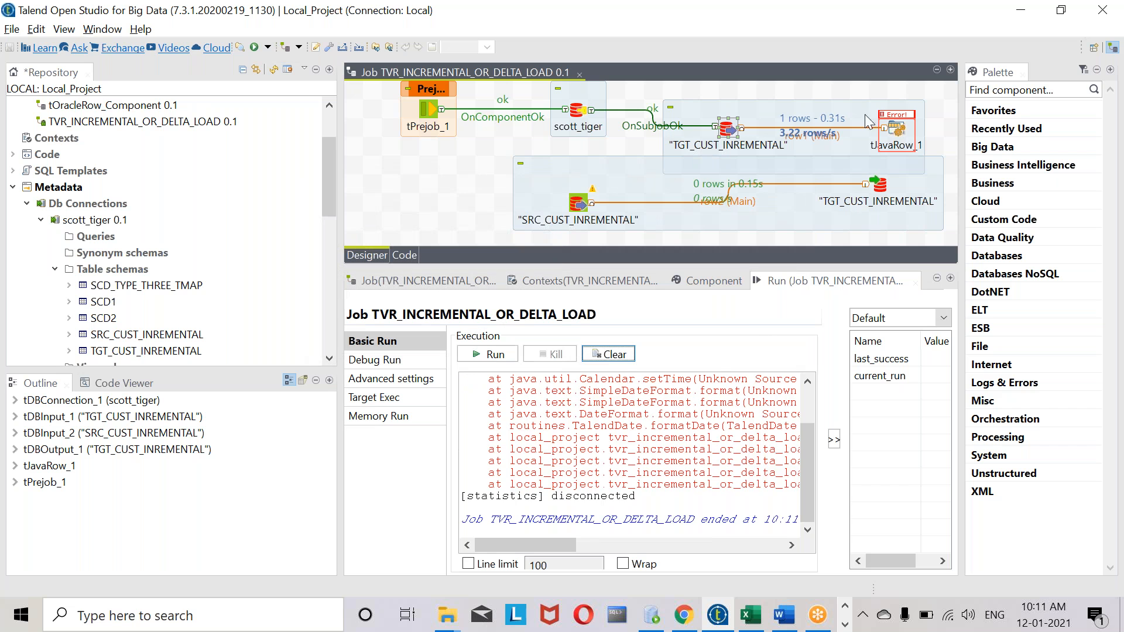
{"action": "scroll", "coordinate": [645, 481], "scroll_direction": "up", "scroll_amount": 1}
{"action": "scroll", "coordinate": [645, 481], "scroll_direction": "up", "scroll_amount": 1}
{"action": "left_click_drag", "start_coordinate": [552, 426], "coordinate": [671, 425]}
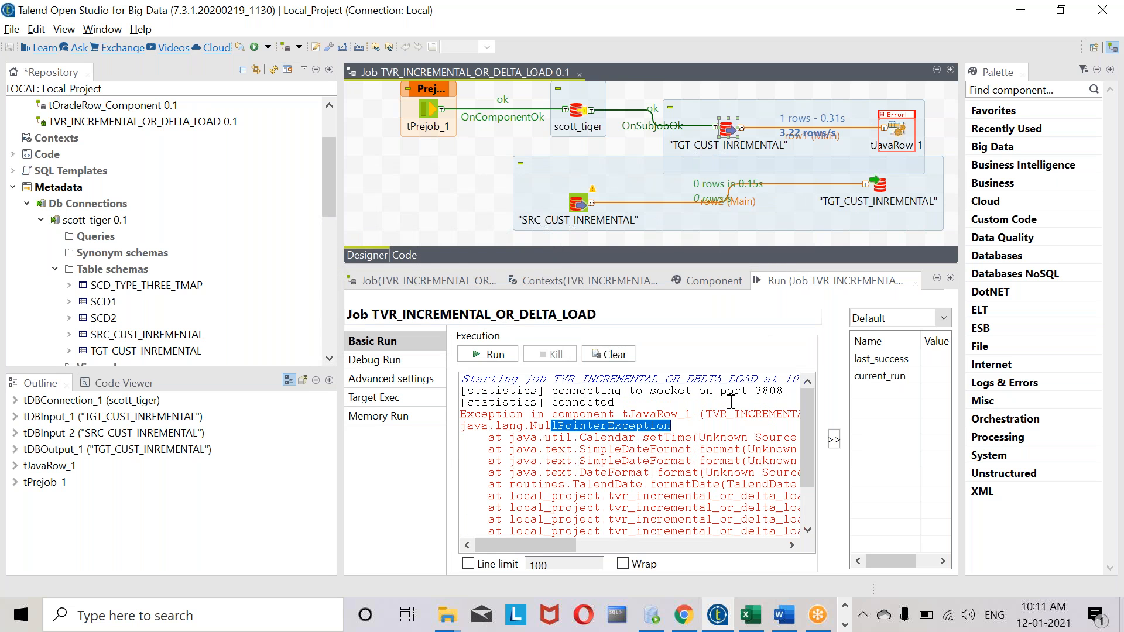
Review the code of tJavaRow_1 and the job's generated Java code for that component
{"action": "double_click", "coordinate": [900, 133]}
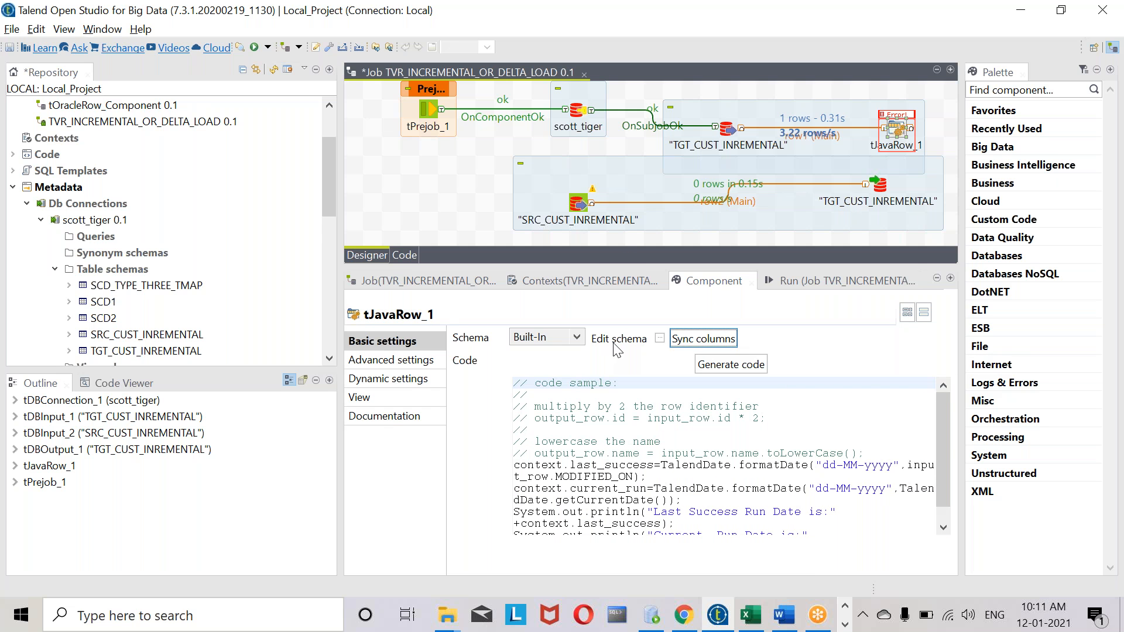
{"action": "left_click", "coordinate": [825, 281]}
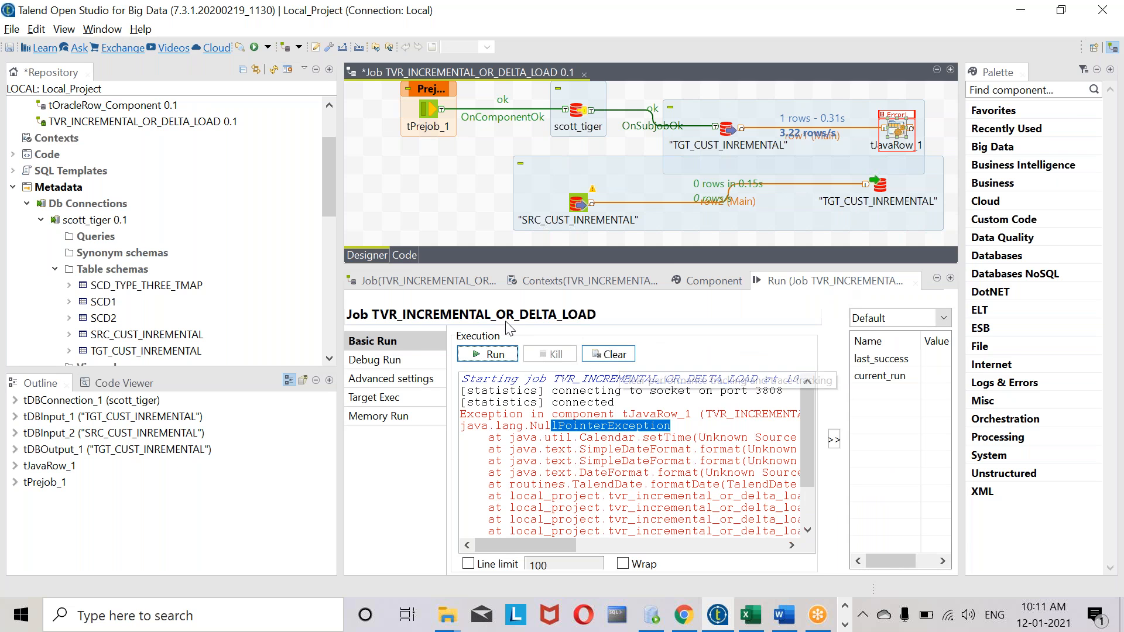
{"action": "left_click", "coordinate": [410, 249]}
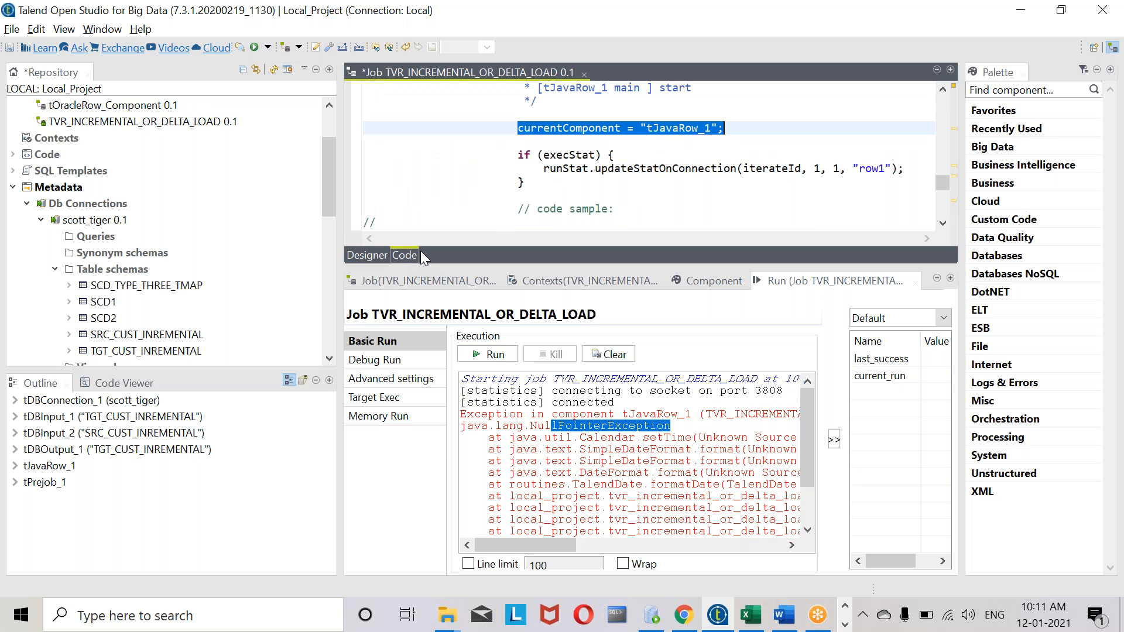
Rerun the job and copy its full execution log into a new Notepad++ document
{"action": "left_click", "coordinate": [506, 356]}
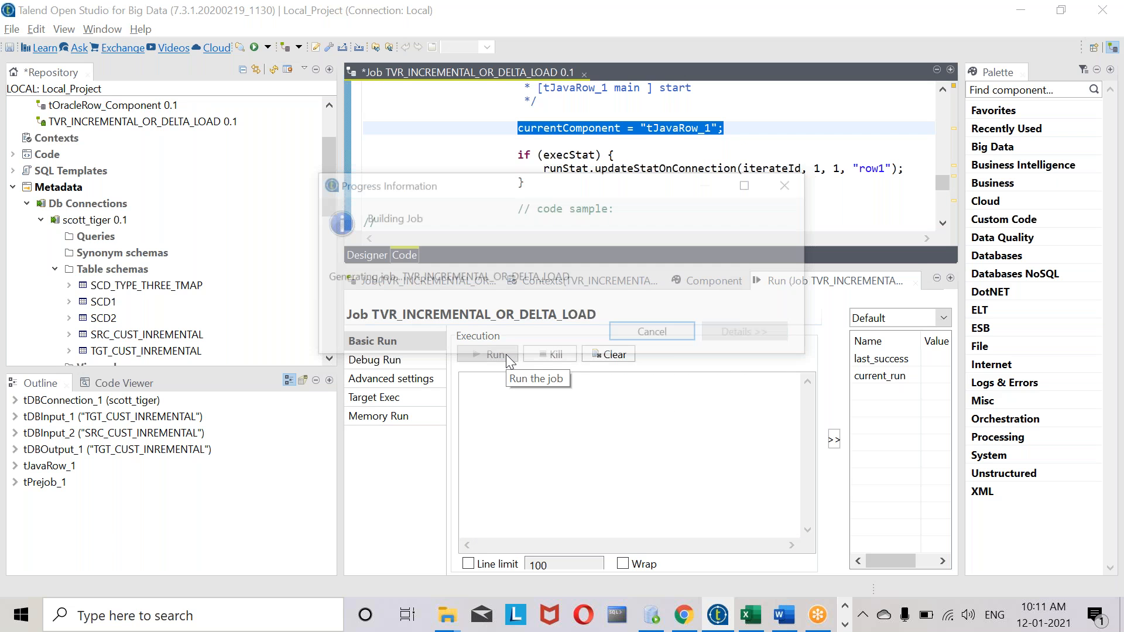
{"action": "left_click_drag", "start_coordinate": [465, 375], "coordinate": [689, 564]}
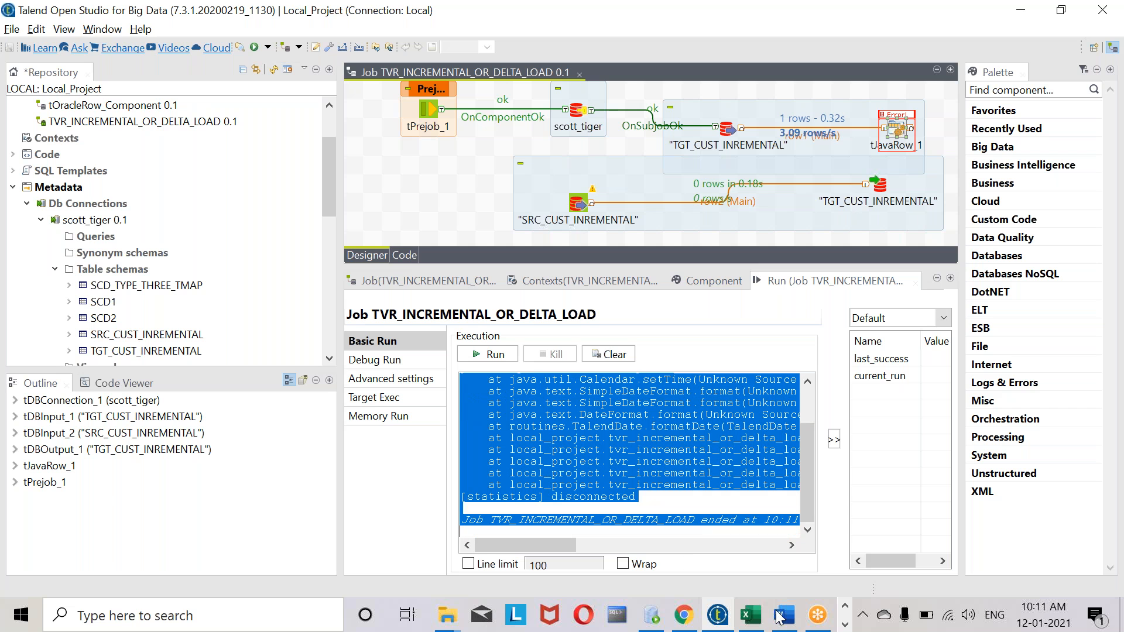
{"action": "left_click", "coordinate": [845, 625]}
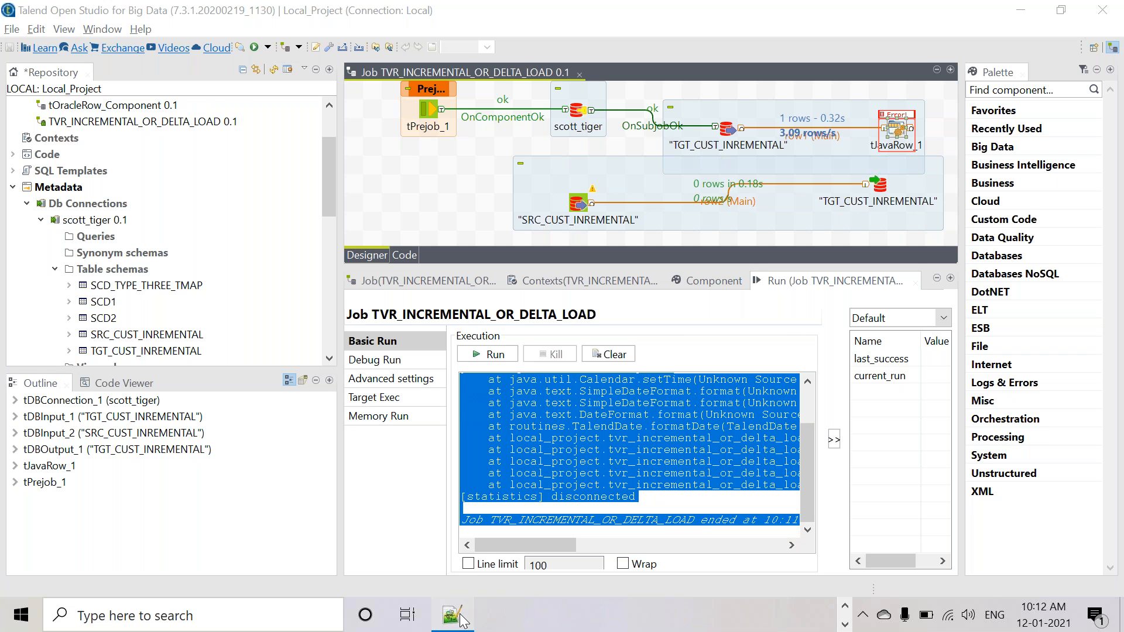
{"action": "left_click", "coordinate": [462, 620]}
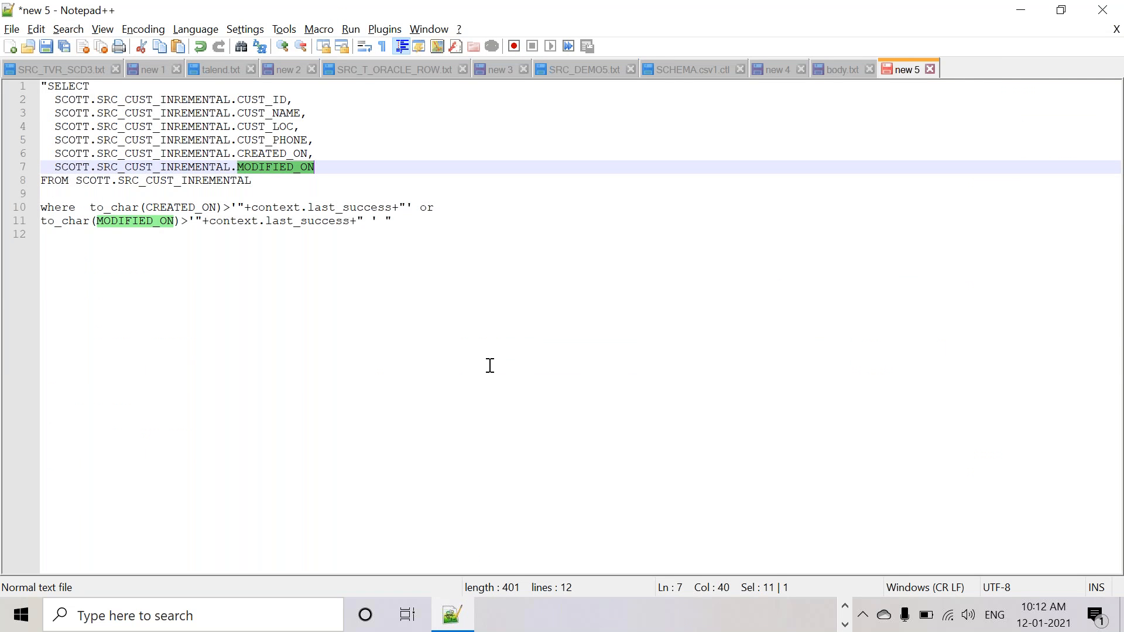
{"action": "key", "text": "ctrl+n"}
{"action": "type", "text": "tarting job TVR_INCREMENTAL_OR_DELTA_LOAD at 10:11 12/01/2021. [statistics] connecting to socket on port 3526 [statistics] connected Exception in component tJavaRow_1 (TVR_INCREMENTAL_OR_DELTA_LOAD) java.lang.NullPointerException \tat java.util.Calendar.setTime(Unknown Source) \tat java.text.SimpleDateFormat.format(Unknown Source) \tat java.text.SimpleDateFormat.format(Unknown Source) \tat java.text.DateFormat.format(Unknown Source) \tat routines.TalendDate.formatDate(TalendDate.java:139) \tat local_project.tvr_incremental_or_delta_load_0_1.TVR_INCREMENTAL_OR_DELTA_LOAD.tDBInput_1Process(TVR_INCREMENTAL_OR_DELTA_LOAD.java:1742) \tat local_project.tvr_incremental_or_delta_load_0_1.TVR_INCREMENTAL_OR_DELTA_LOAD.tDBConnection_1Process(TVR_INCREMENTAL_OR_DELTA_LOAD.java:1424) \tat local_project.tvr_incremental_or_delta_load_0_1.TVR_INCREMENTAL_OR_DELTA_LOAD.tPrejob_1Process(TVR_INCREMENTAL_OR_DELTA_LOAD.java:1261) \tat local_project.tvr_incremental_or_delta_load_0_1.TVR_INCREMENTAL_OR_DELTA_LOAD.runJobInTOS(TVR_INCREMENTAL_OR_DELTA_LOAD.java:2088) \tat local_project.tvr_incremental_or_delta_load_0_1.TVR_INCREMENTAL_OR_DELTA_LOAD.main(TVR_INCREMENTAL_OR_DELTA_LOAD.java:1929) [statistics] disconnected  Job TVR_INCREMENTAL_OR_DELTA_LOAD ended at 10:11 12/01/2021. [Exit code  = 1]"}
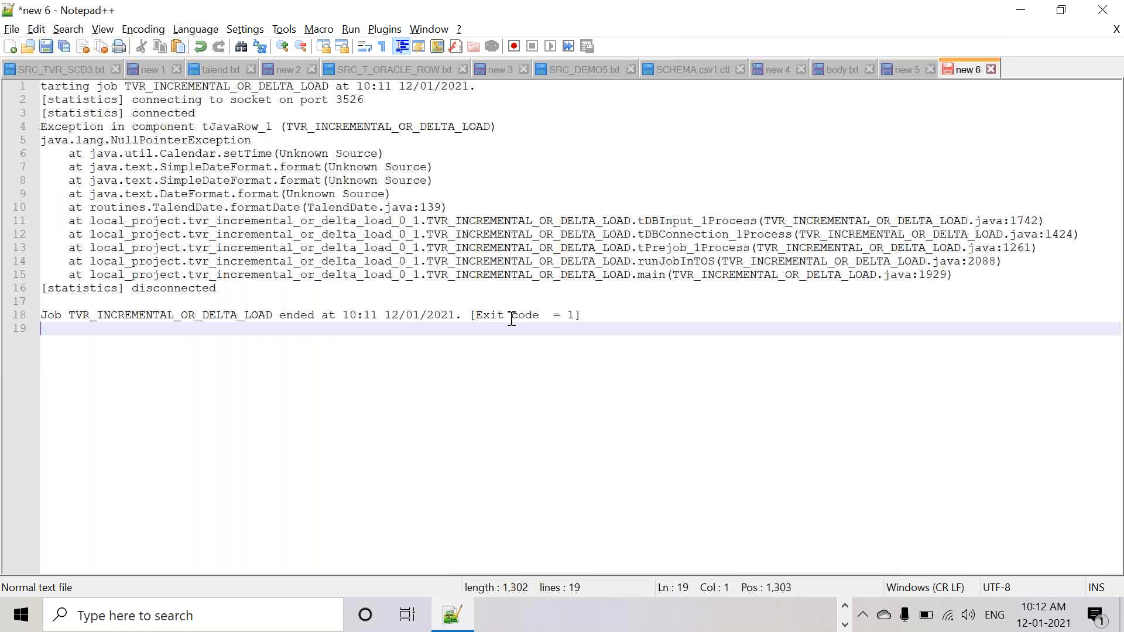
Examine the exception type and the date-formatting calls in the pasted stack trace
{"action": "double_click", "coordinate": [350, 185]}
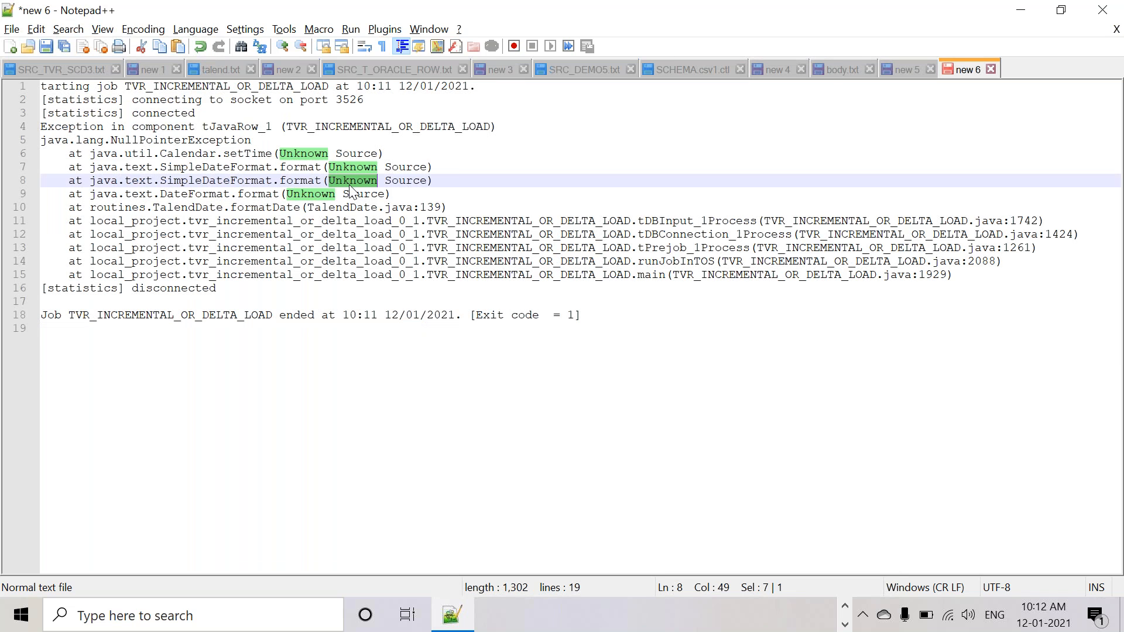
{"action": "double_click", "coordinate": [178, 140]}
{"action": "left_click", "coordinate": [296, 168]}
{"action": "double_click", "coordinate": [297, 168]}
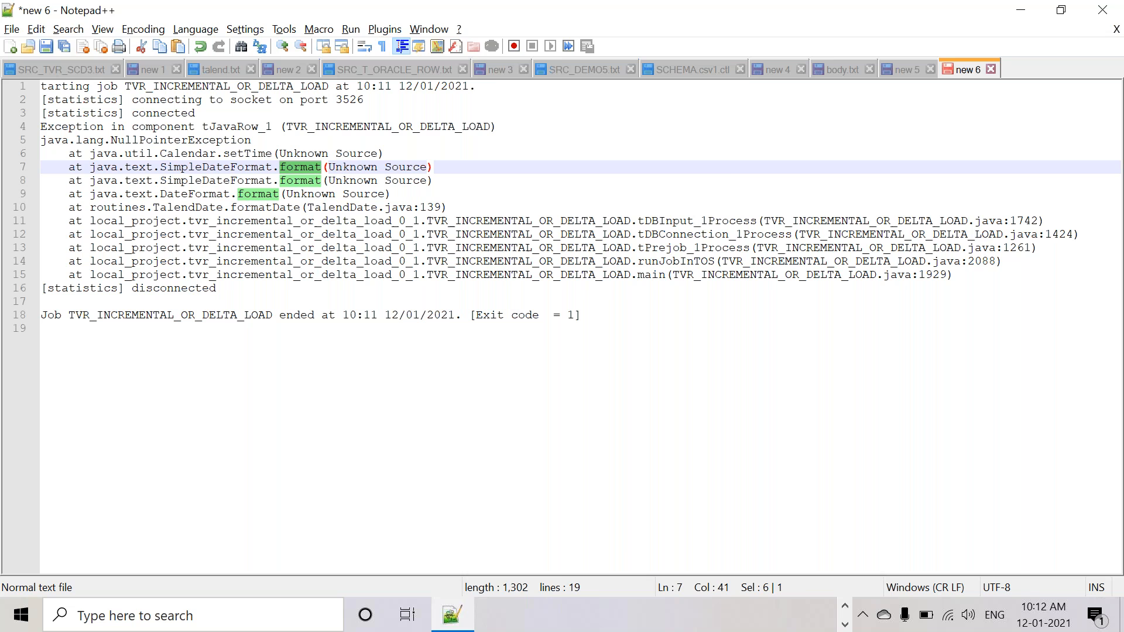
Return to Talend and, in tJavaRow_1's code, insert a line break after "context.last_success="
{"action": "left_click", "coordinate": [719, 616]}
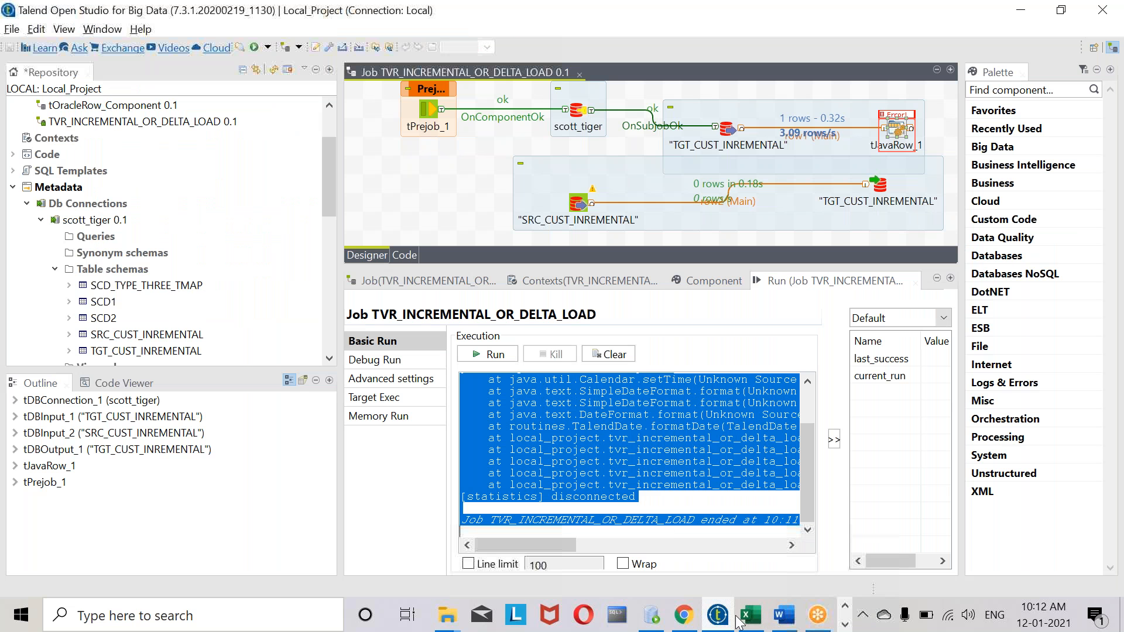
{"action": "left_click", "coordinate": [714, 281]}
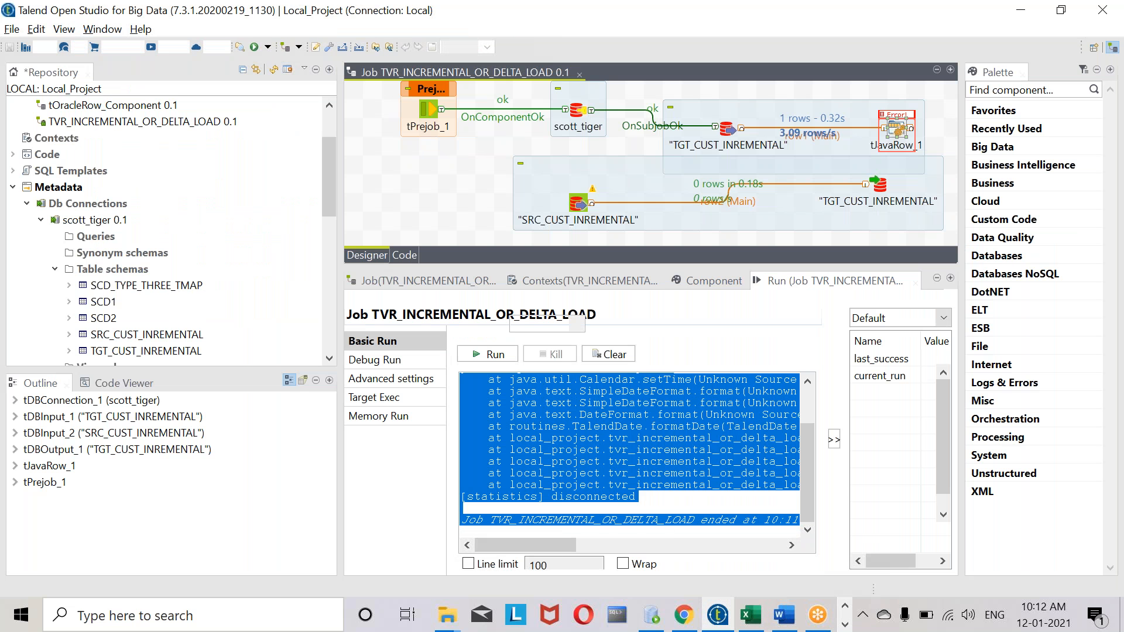
{"action": "scroll", "coordinate": [570, 456], "scroll_direction": "down", "scroll_amount": 1}
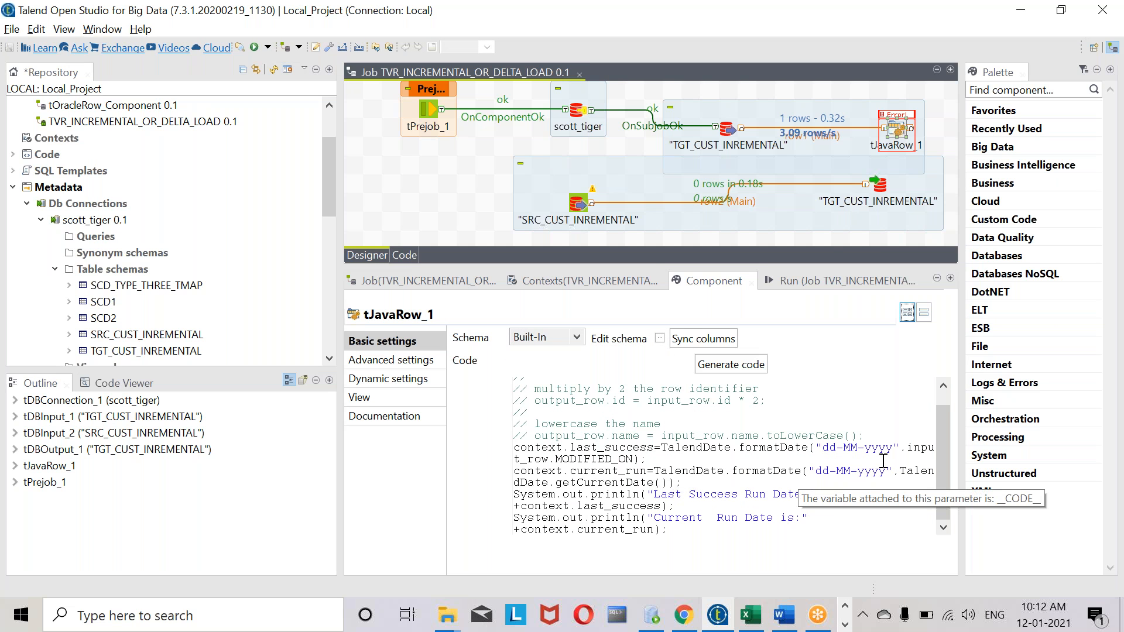
{"action": "left_click", "coordinate": [662, 505]}
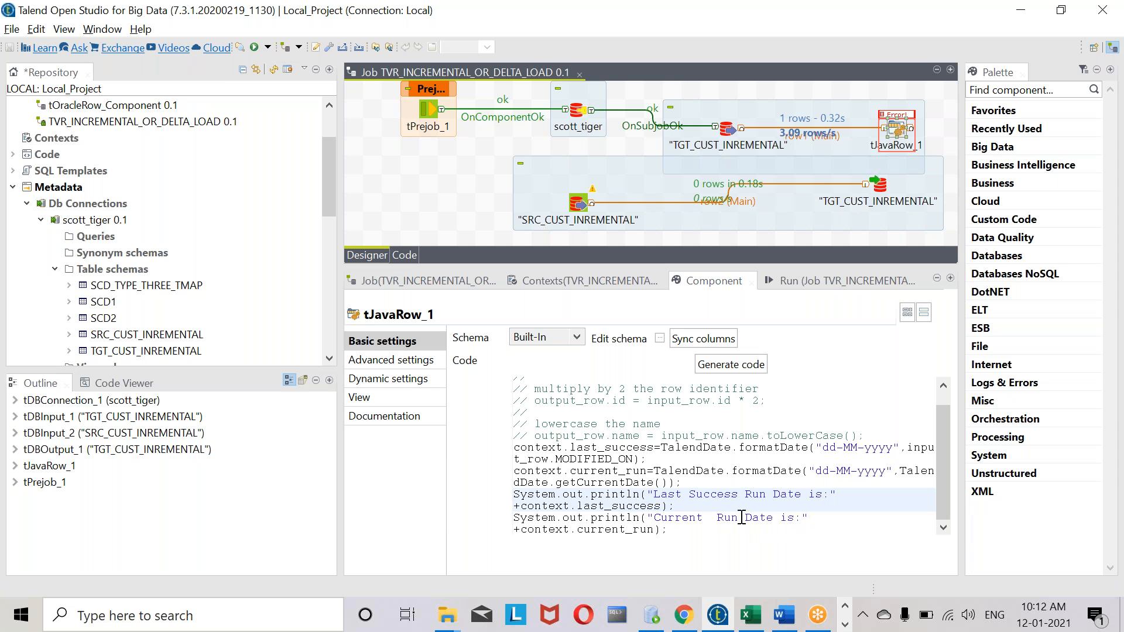
{"action": "left_click", "coordinate": [908, 447]}
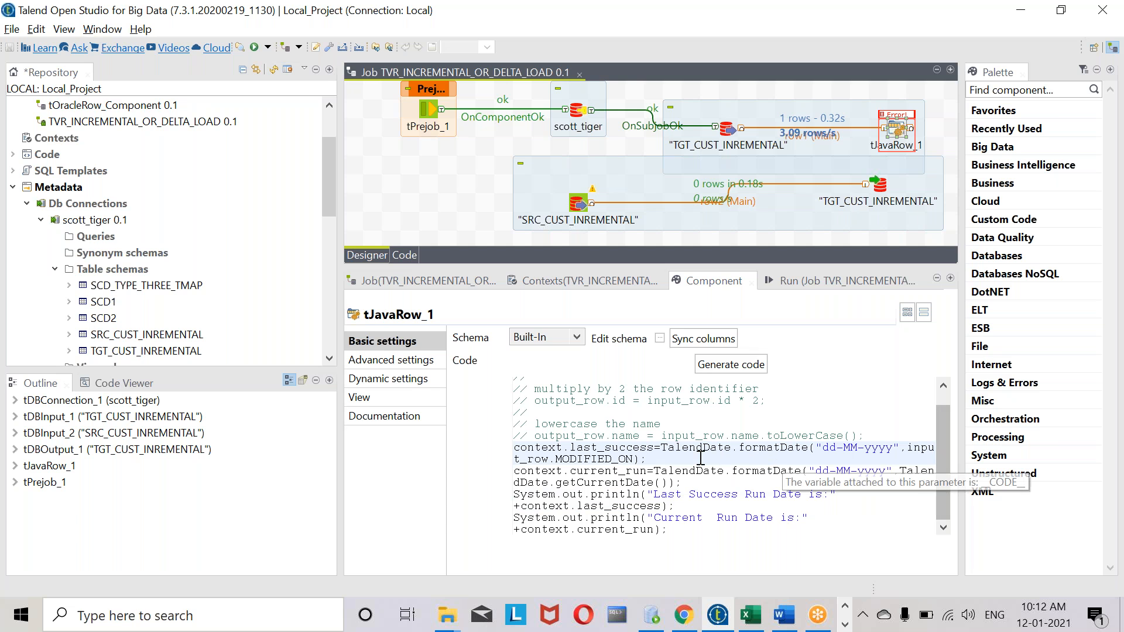
{"action": "left_click", "coordinate": [663, 449]}
{"action": "key", "text": "Return"}
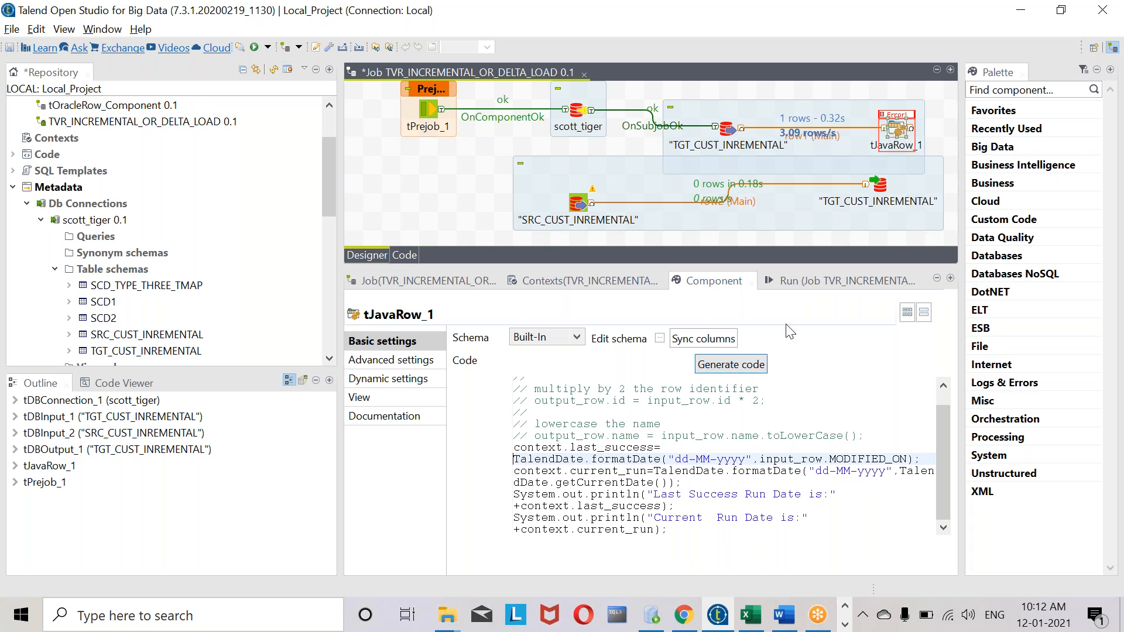
Review the input and output schemas of tJavaRow_1 in an enlarged schema dialog and accept them
{"action": "left_click", "coordinate": [661, 339]}
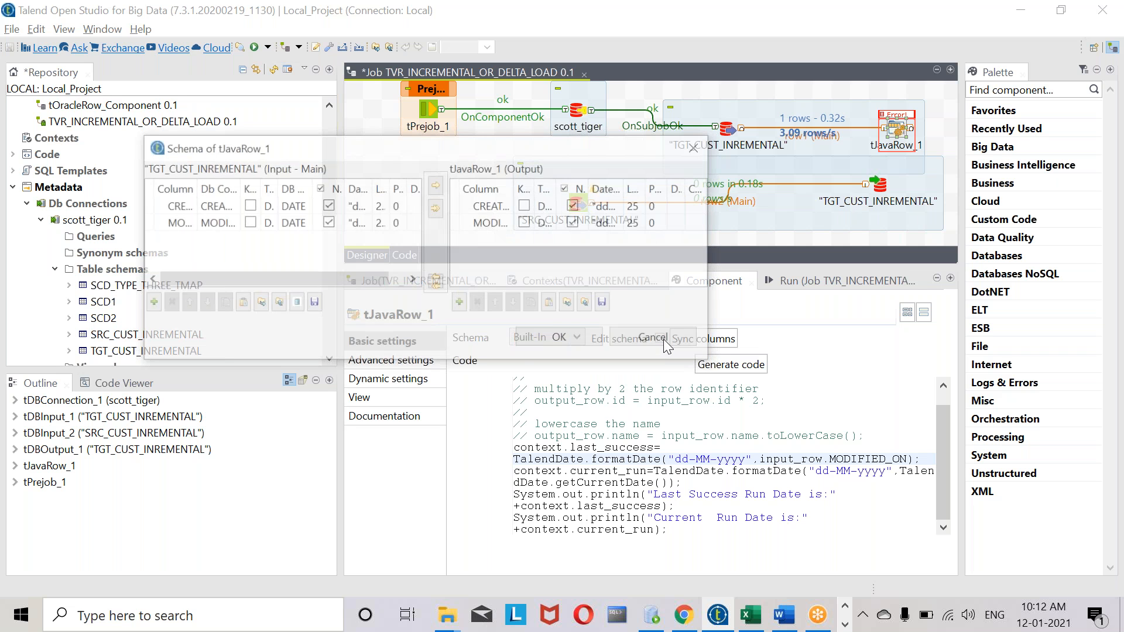
{"action": "left_click_drag", "start_coordinate": [713, 362], "coordinate": [916, 586]}
{"action": "left_click", "coordinate": [757, 554]}
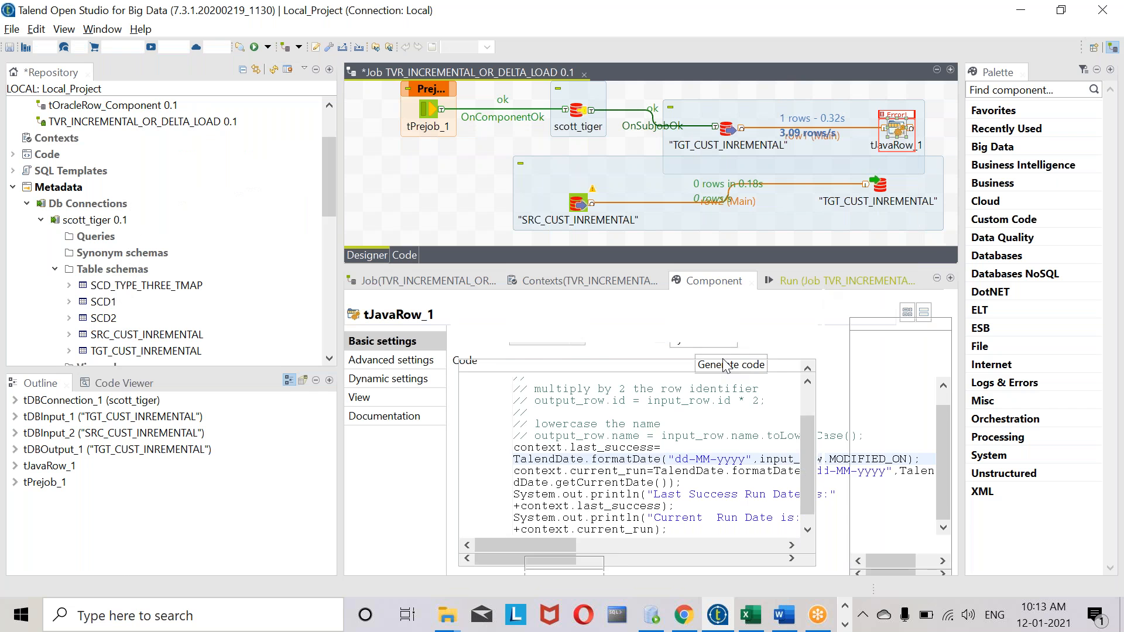
Rerun the job with the edited tJavaRow_1 code and read the exception in the execution log
{"action": "left_click", "coordinate": [822, 285]}
{"action": "left_click", "coordinate": [488, 354]}
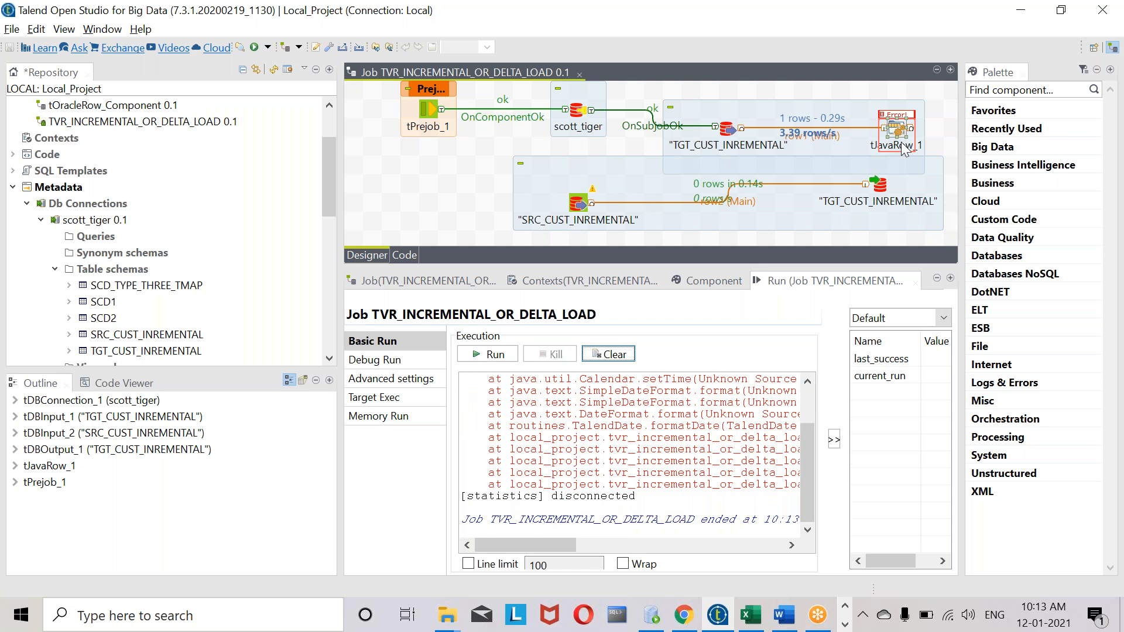
{"action": "scroll", "coordinate": [699, 407], "scroll_direction": "up", "scroll_amount": 1}
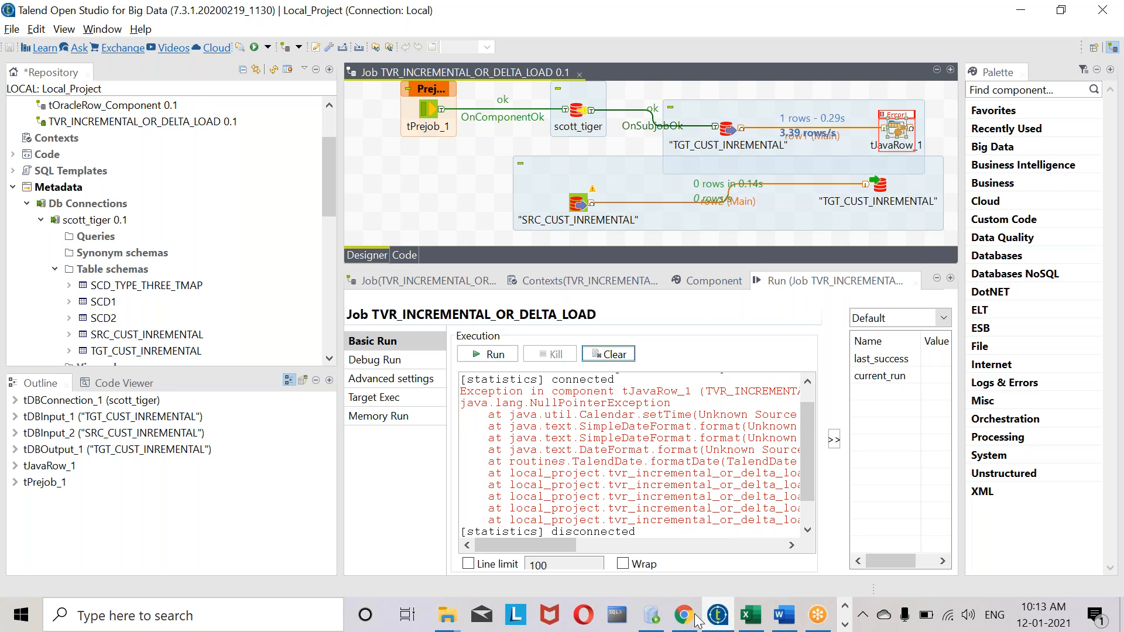
Switch to Oracle SQL Developer and query all rows of SRC_CUST_INREMENTAL
{"action": "left_click", "coordinate": [662, 622]}
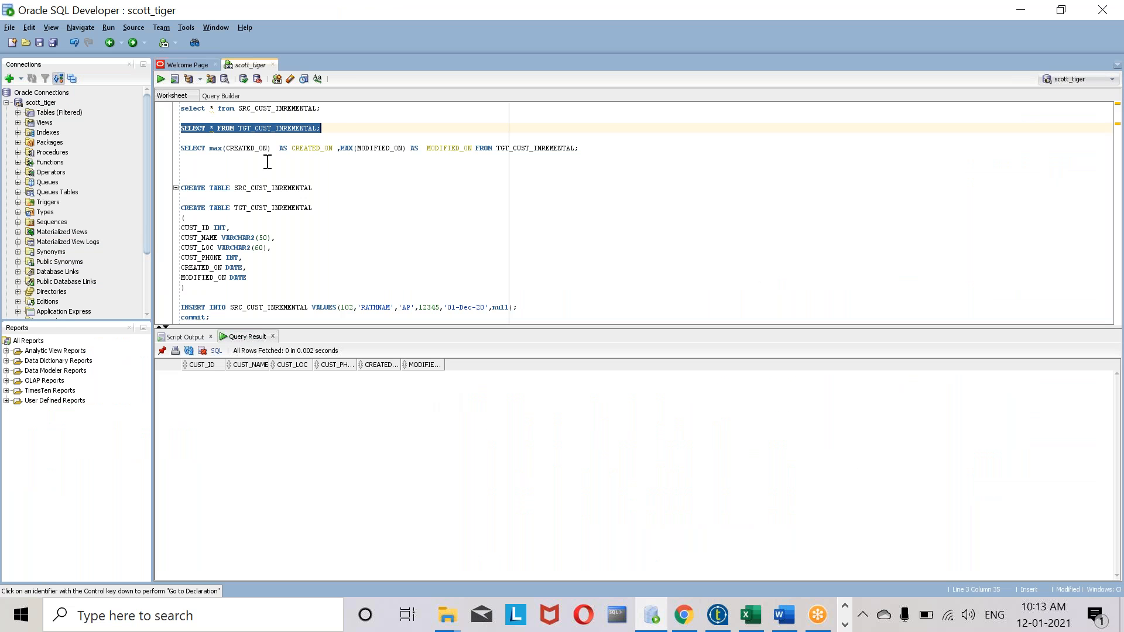
{"action": "left_click_drag", "start_coordinate": [321, 108], "coordinate": [93, 109]}
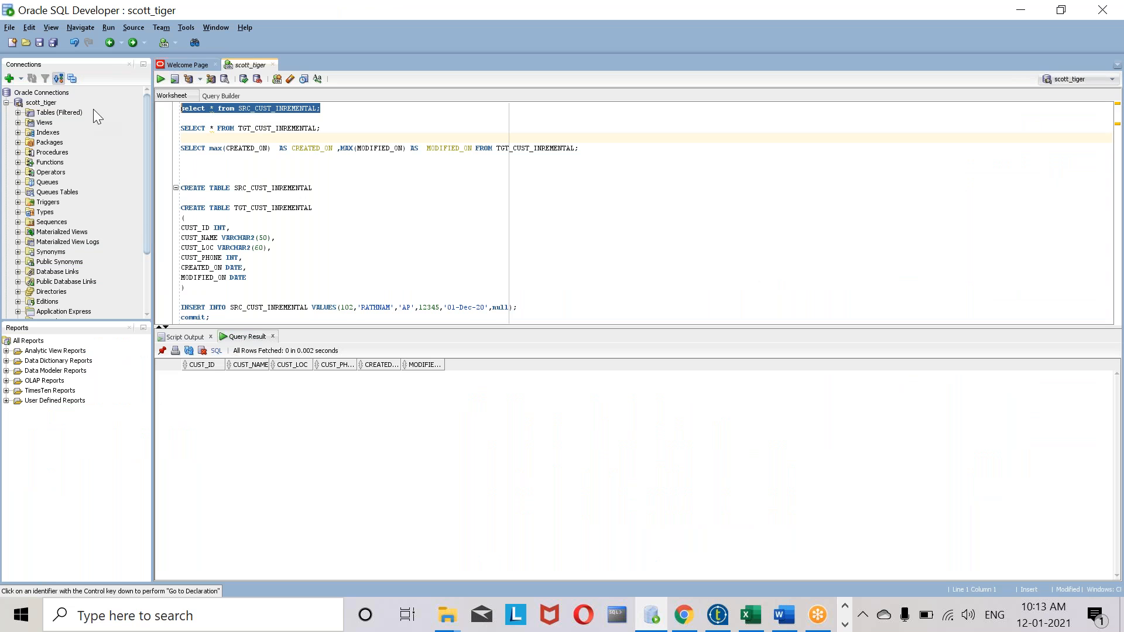
{"action": "left_click", "coordinate": [160, 79]}
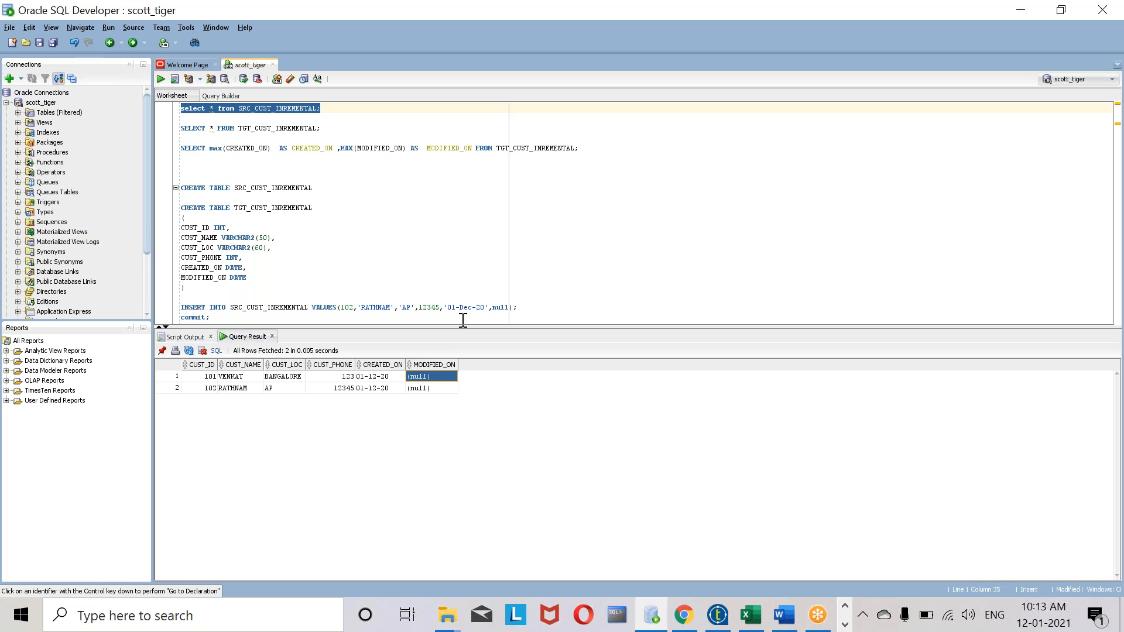
Below the source table query, write the statement UPDATE SRC_CUST_INREMENTAL SET MODIFIED_ON='01-12-20';
{"action": "left_click", "coordinate": [334, 111]}
{"action": "key", "text": "Return"}
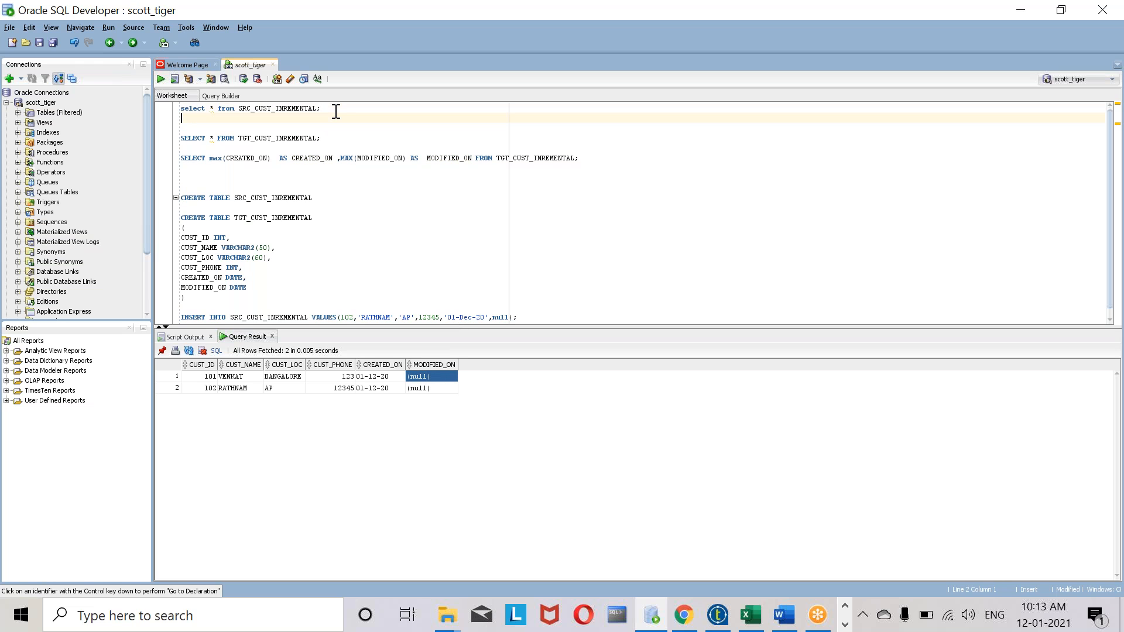
{"action": "key", "text": "Return"}
{"action": "type", "text": "UPDATE"}
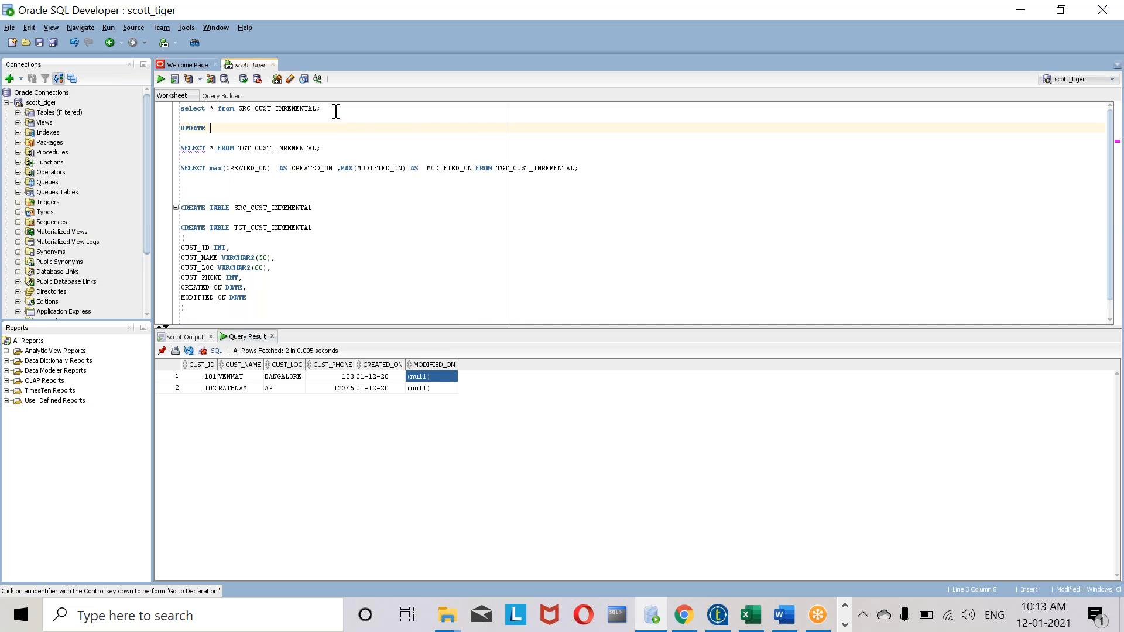
{"action": "double_click", "coordinate": [298, 107]}
{"action": "key", "text": "ctrl+c"}
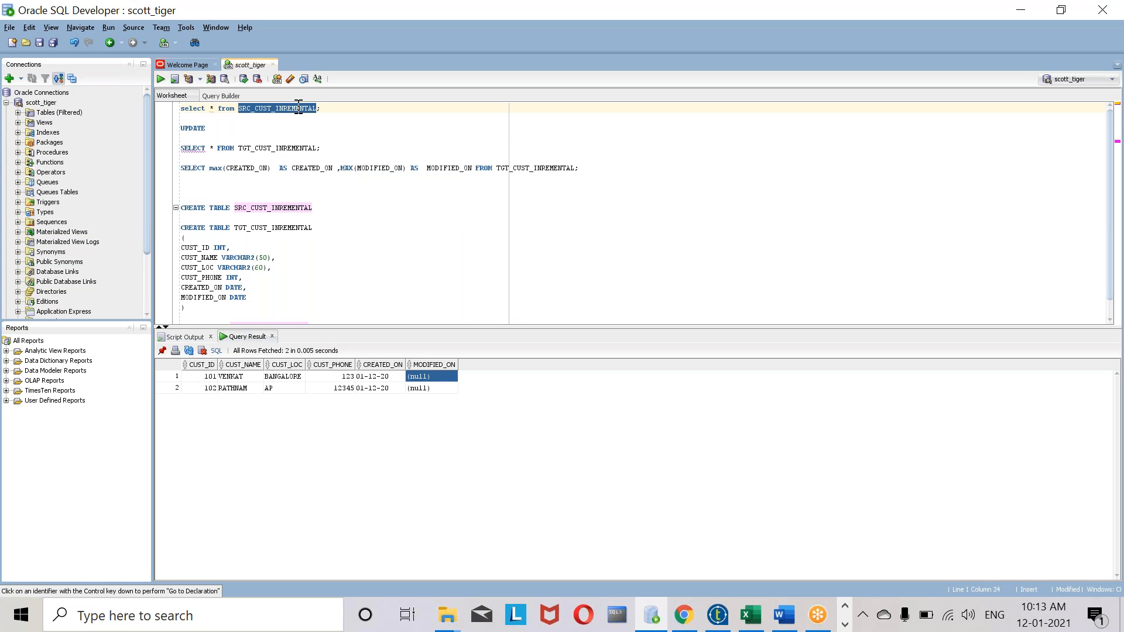
{"action": "left_click", "coordinate": [223, 120]}
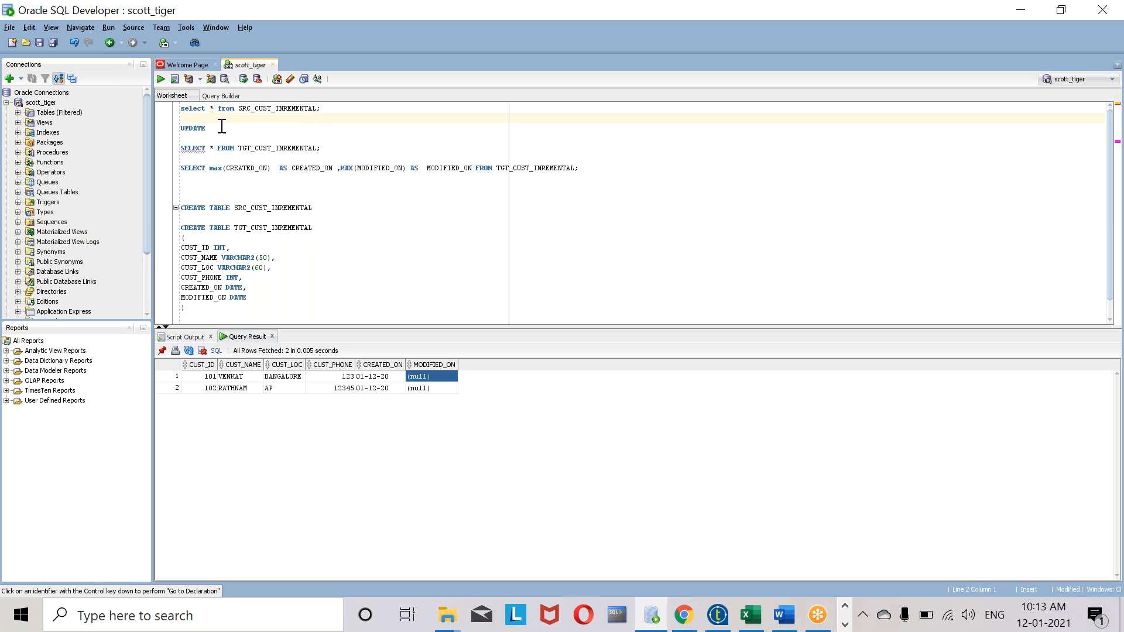
{"action": "key", "text": "ctrl+v"}
{"action": "type", "text": "SET"}
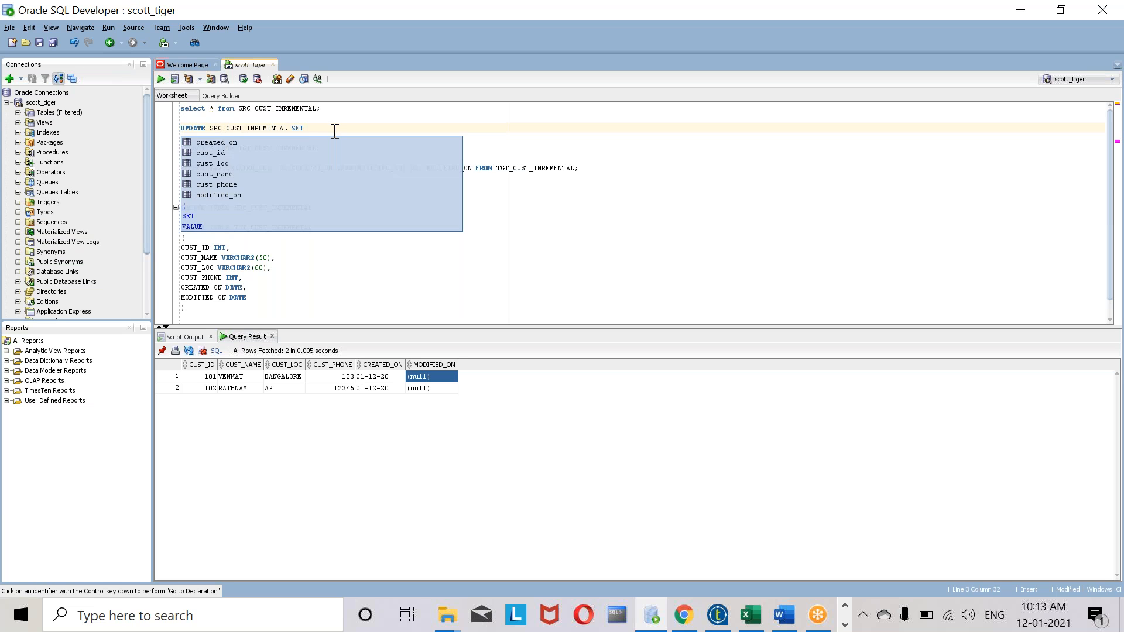
{"action": "type", "text": " MO"}
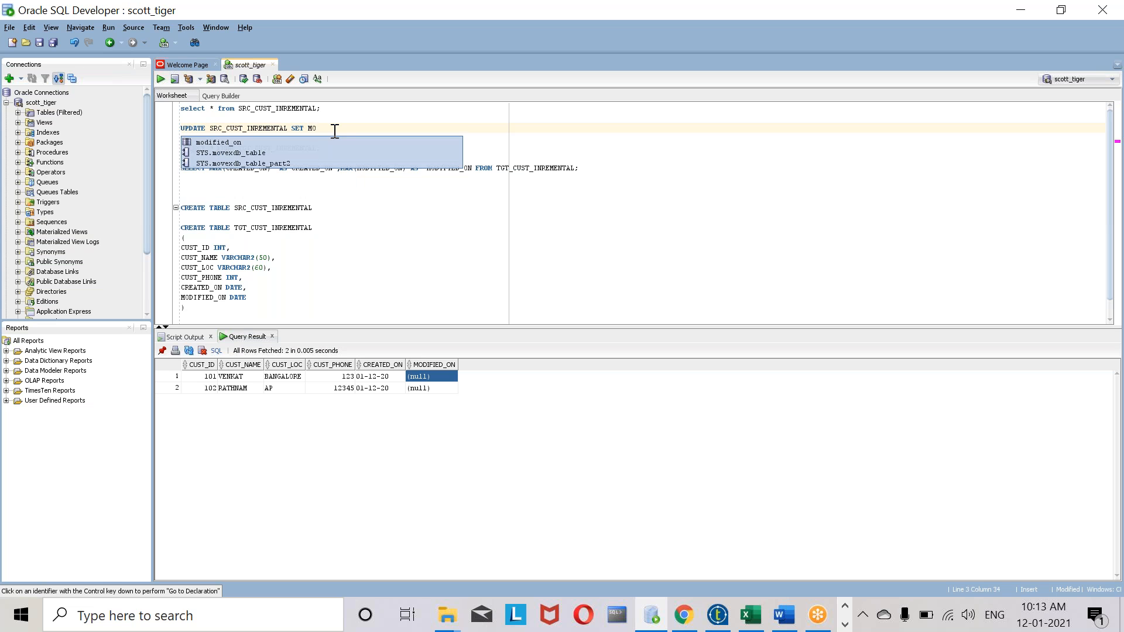
{"action": "type", "text": "DIFIE"}
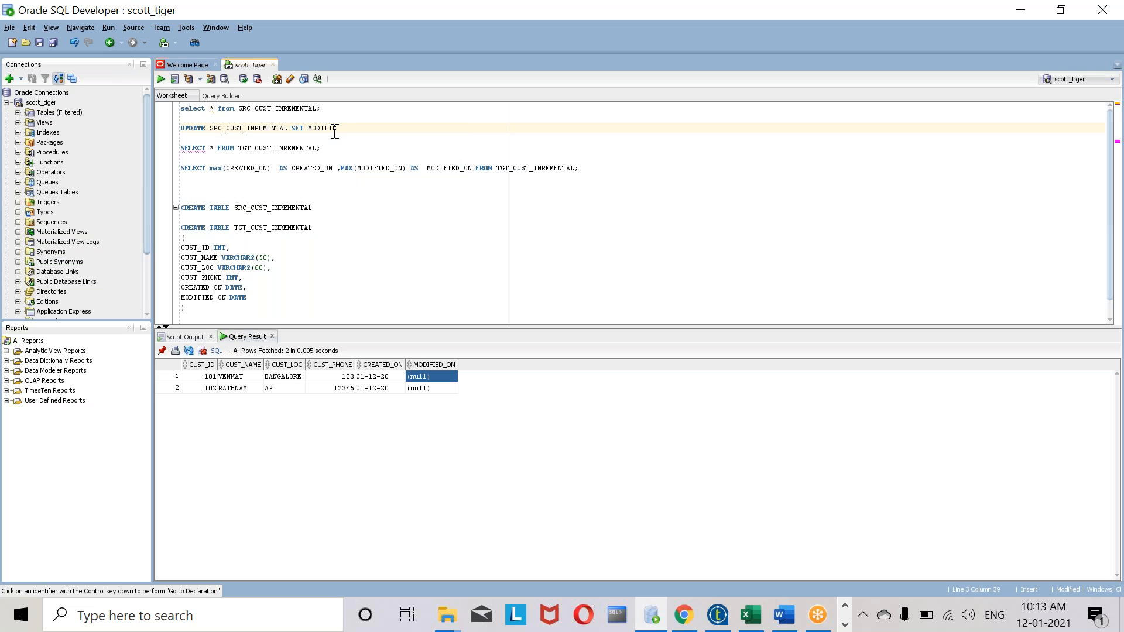
{"action": "type", "text": "D_ON='01-12-20';"}
Execute the UPDATE statement on SRC_CUST_INREMENTAL and commit the change
{"action": "left_click_drag", "start_coordinate": [404, 132], "coordinate": [175, 141]}
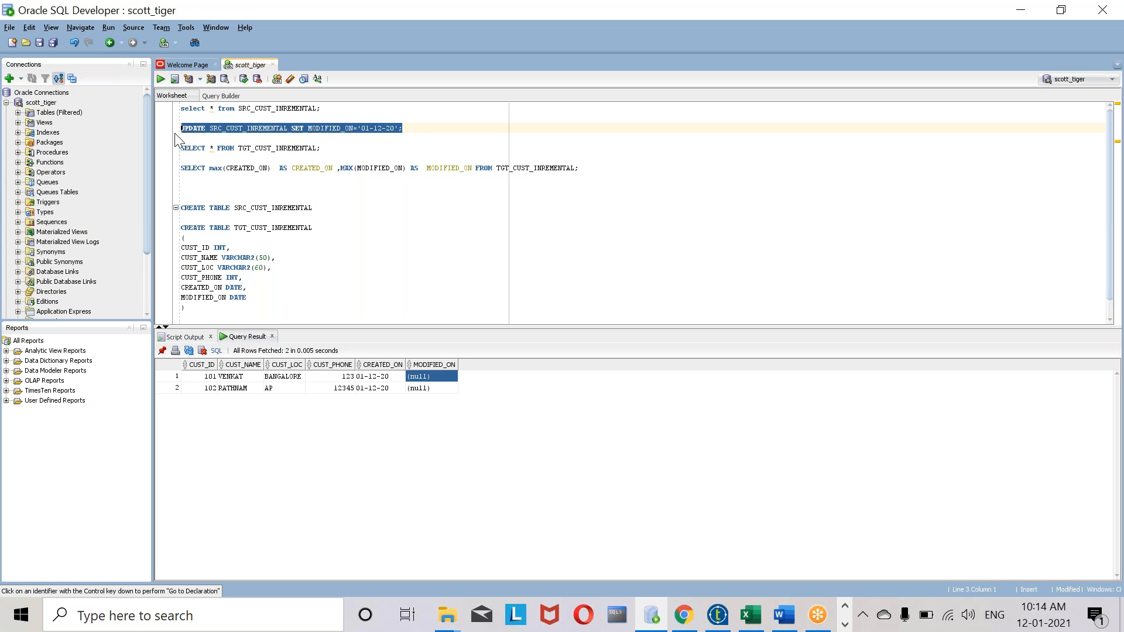
{"action": "left_click", "coordinate": [163, 78]}
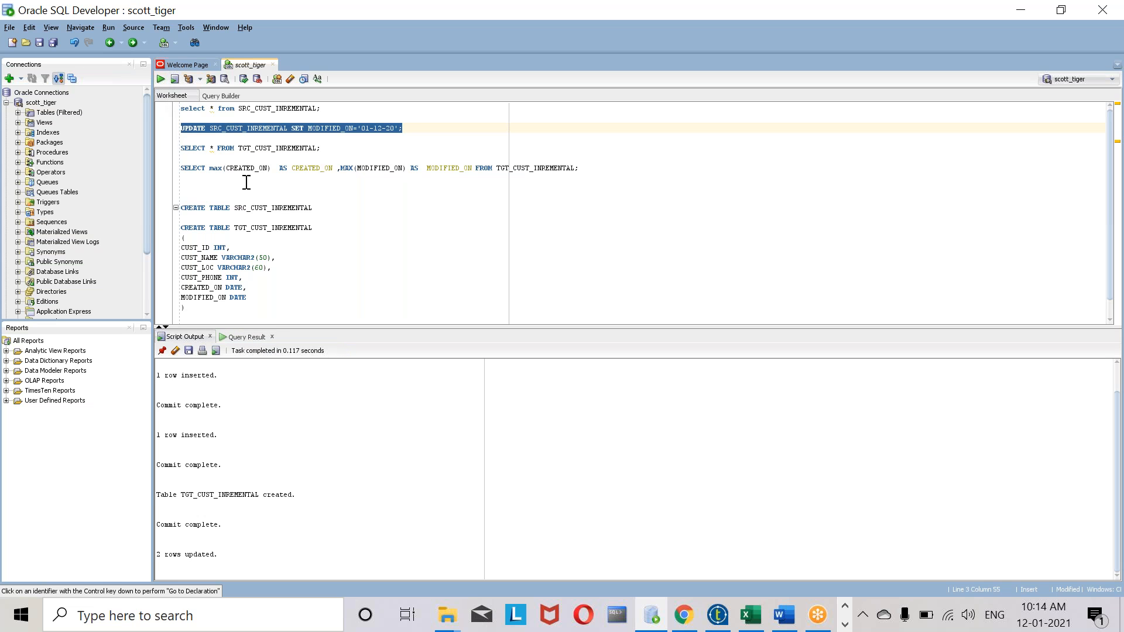
{"action": "scroll", "coordinate": [280, 253], "scroll_direction": "down", "scroll_amount": 1}
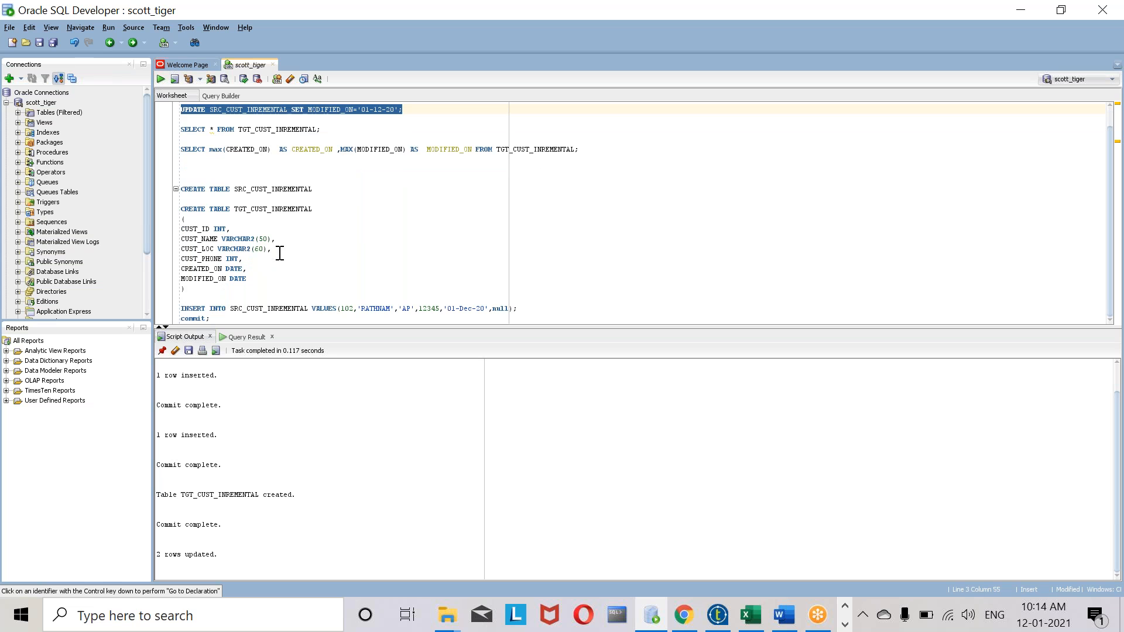
{"action": "left_click_drag", "start_coordinate": [222, 319], "coordinate": [170, 321]}
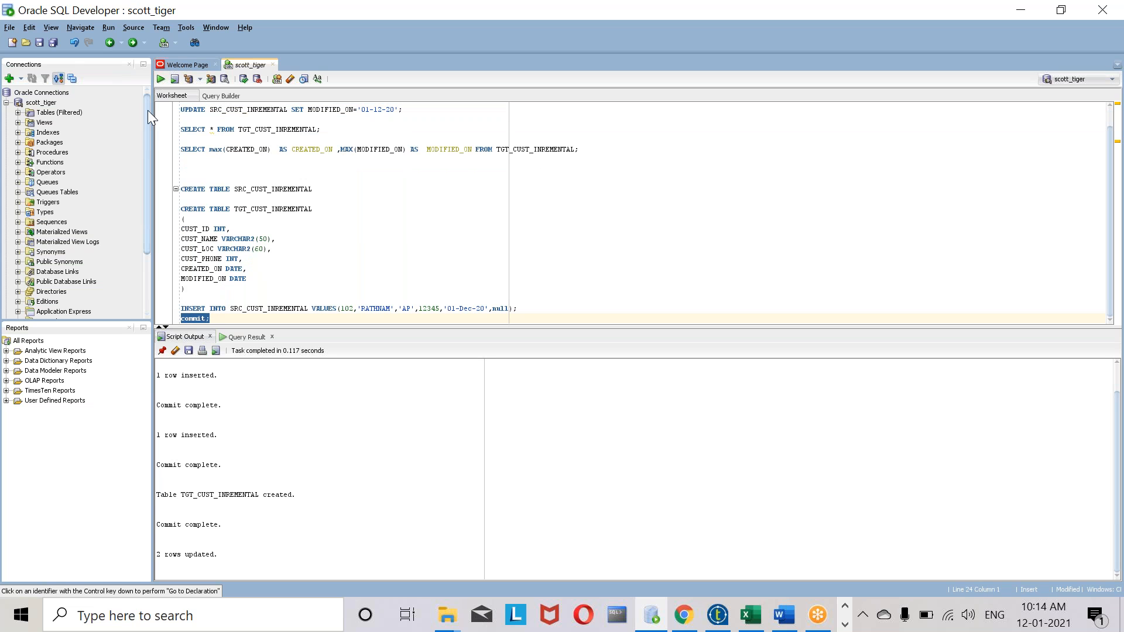
{"action": "left_click", "coordinate": [163, 75]}
Query SRC_CUST_INREMENTAL again to check the MODIFIED_ON values of its rows
{"action": "scroll", "coordinate": [397, 126], "scroll_direction": "up", "scroll_amount": 1}
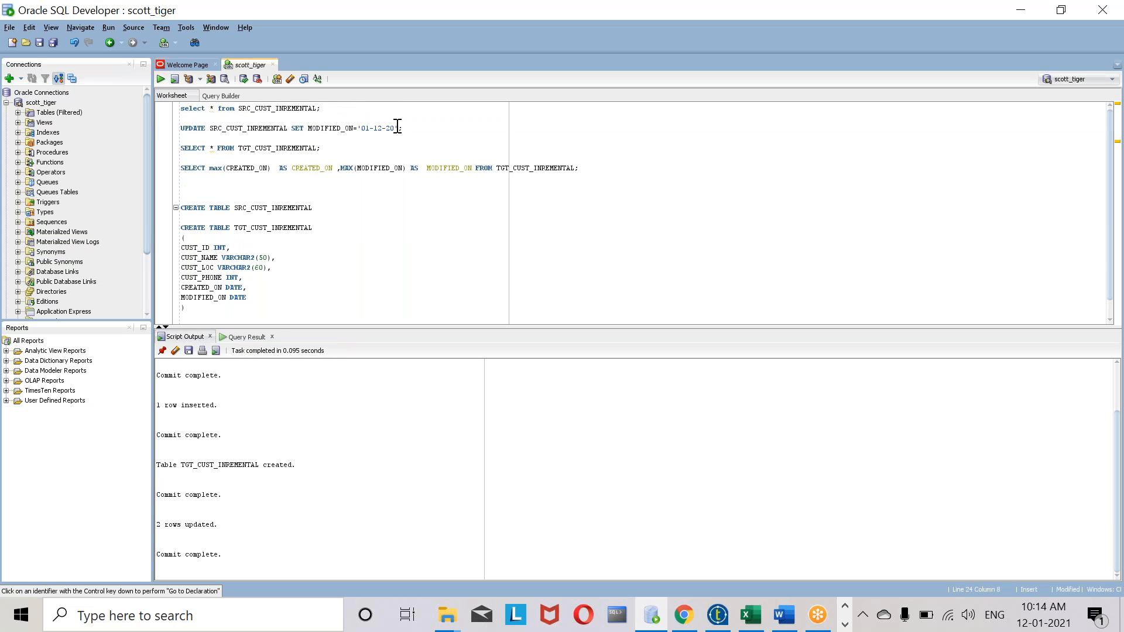
{"action": "left_click_drag", "start_coordinate": [338, 110], "coordinate": [177, 110]}
{"action": "left_click", "coordinate": [159, 82]}
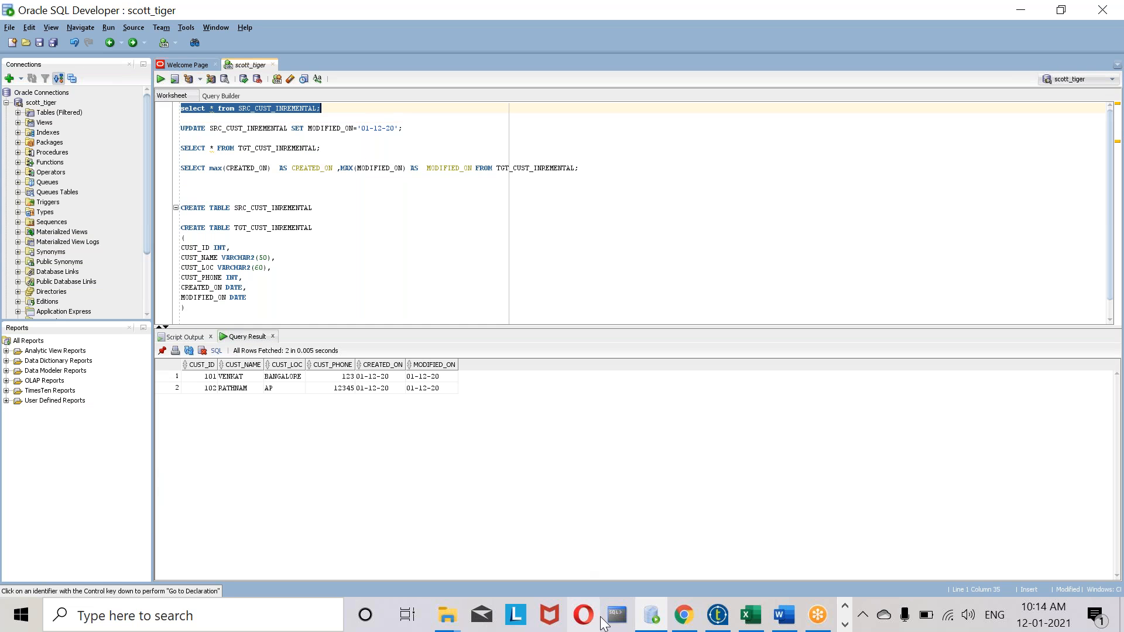
Return to Talend, clear the execution log and rerun the job against the updated source table
{"action": "left_click", "coordinate": [715, 621]}
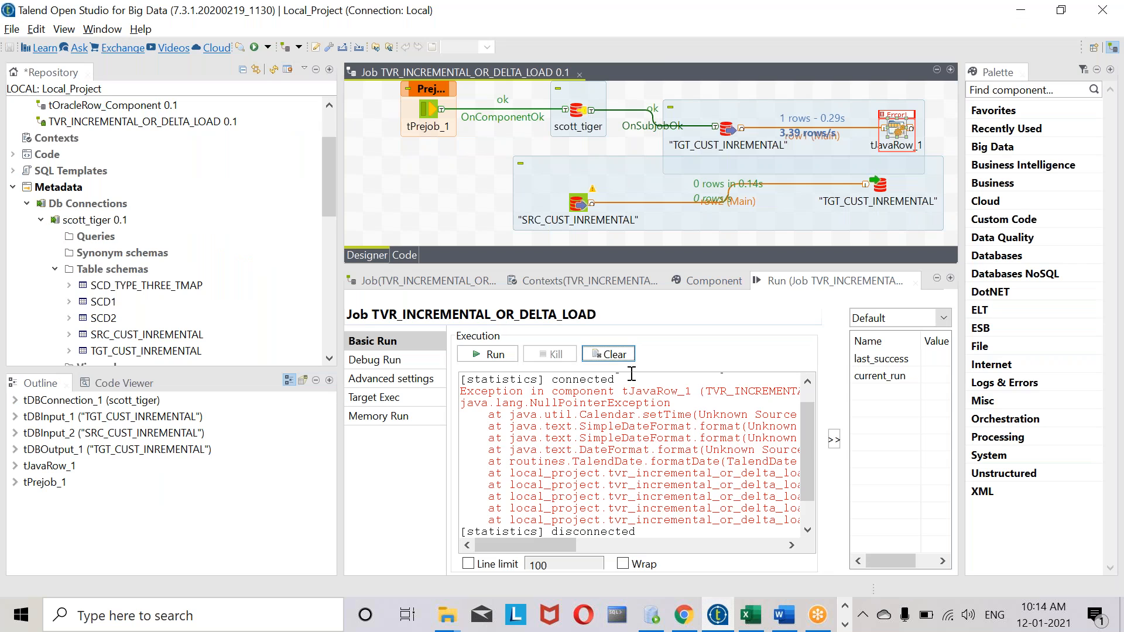
{"action": "left_click", "coordinate": [608, 355]}
{"action": "left_click", "coordinate": [495, 355]}
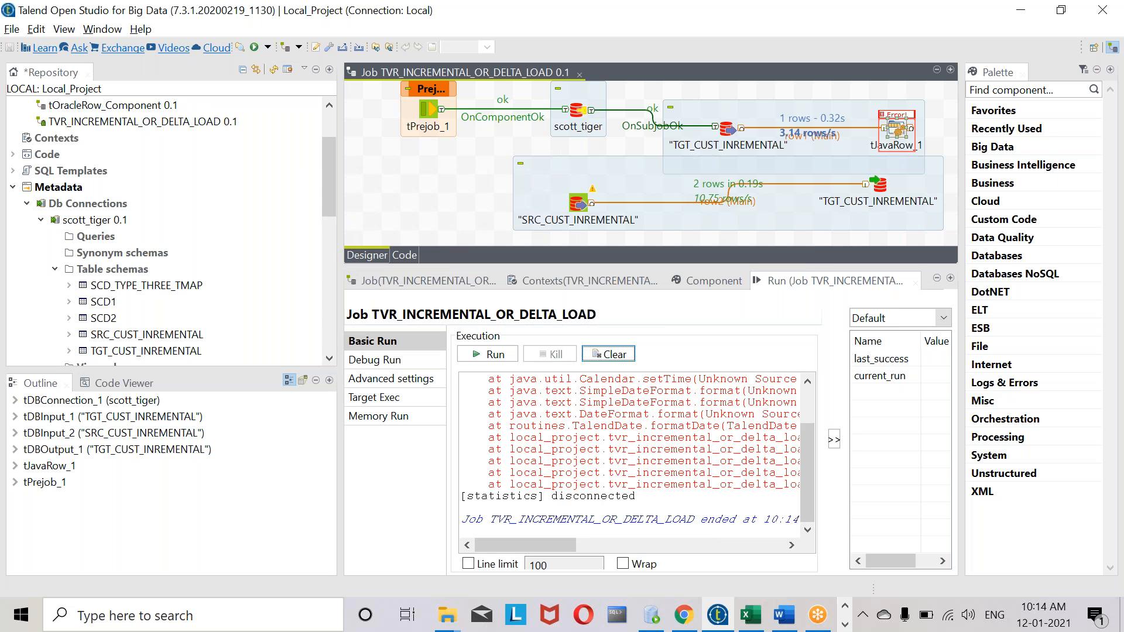
Switch to SQL Developer and query TGT_CUST_INREMENTAL to check the loaded rows
{"action": "left_click", "coordinate": [652, 615]}
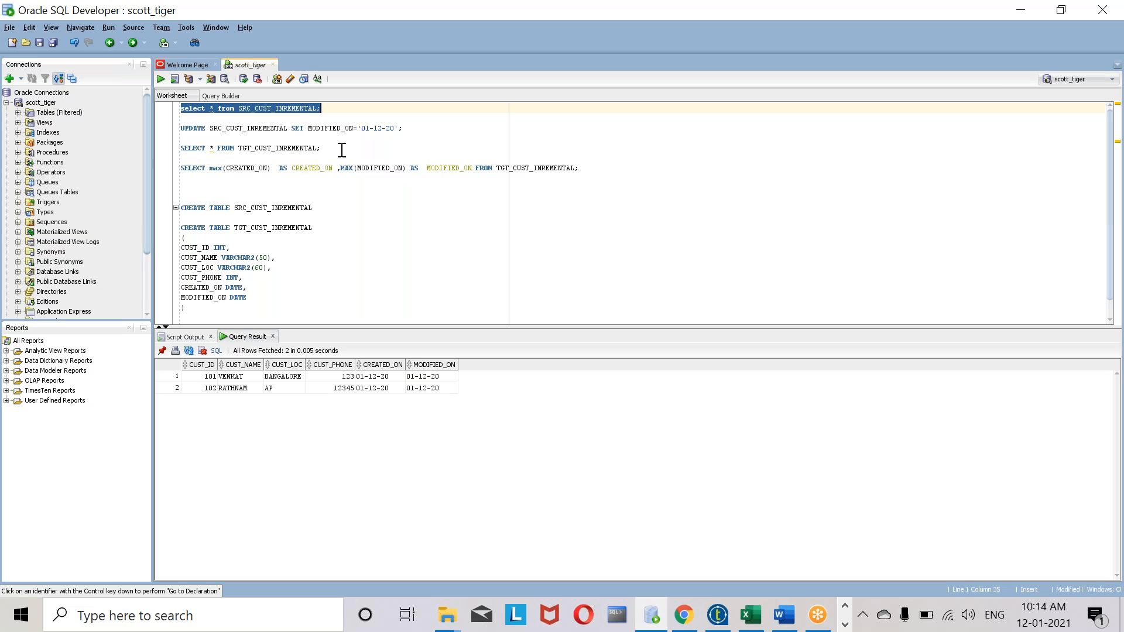
{"action": "left_click_drag", "start_coordinate": [342, 150], "coordinate": [176, 148]}
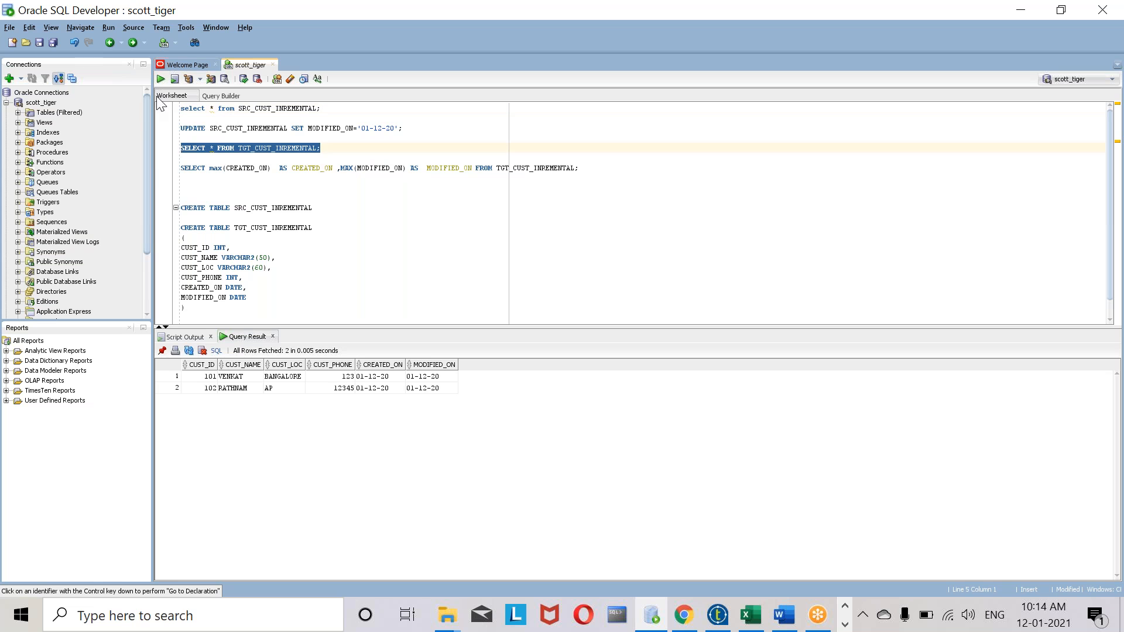
{"action": "left_click", "coordinate": [162, 79]}
Return to Talend, sync the columns of tJavaRow_1, and rerun the job with a cleared execution log
{"action": "left_click", "coordinate": [718, 613]}
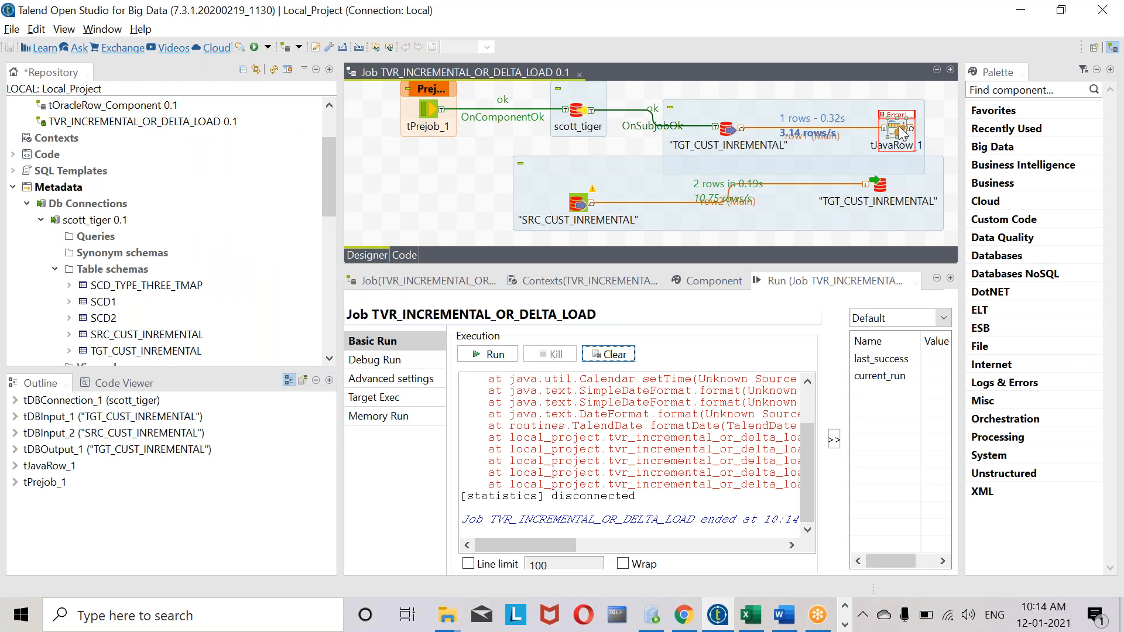
{"action": "left_click", "coordinate": [707, 280]}
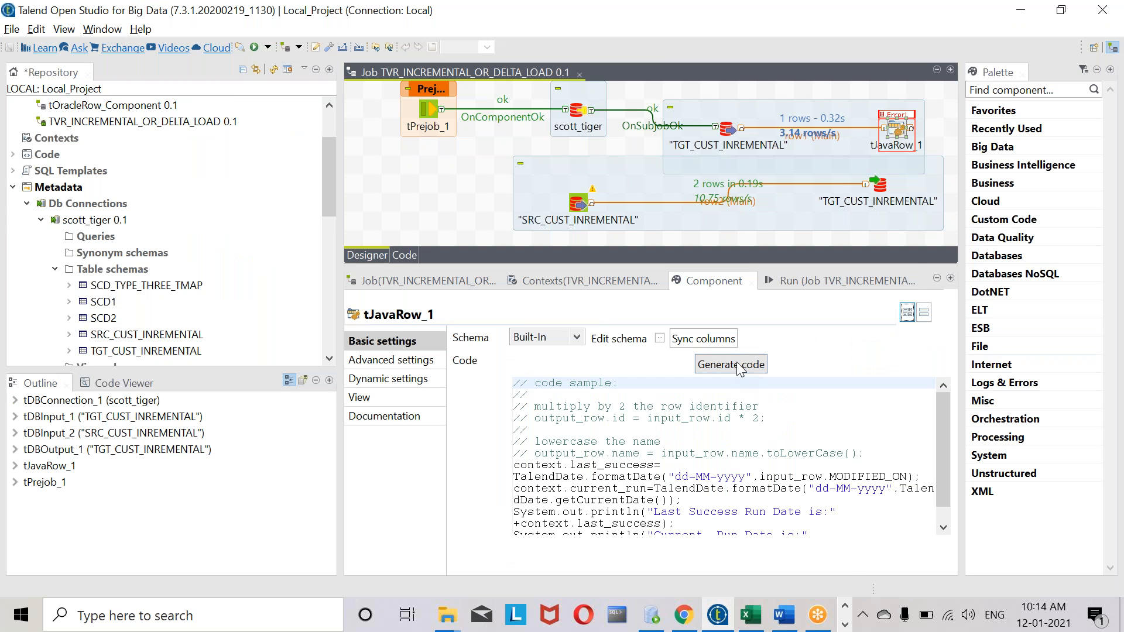
{"action": "left_click", "coordinate": [702, 339]}
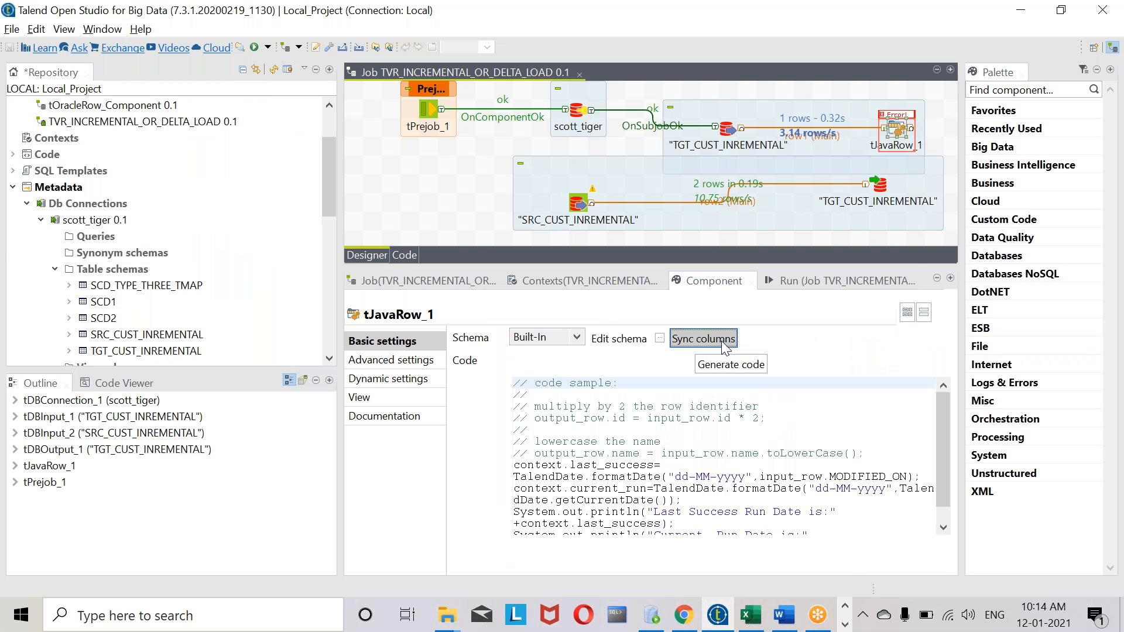
{"action": "left_click", "coordinate": [813, 283]}
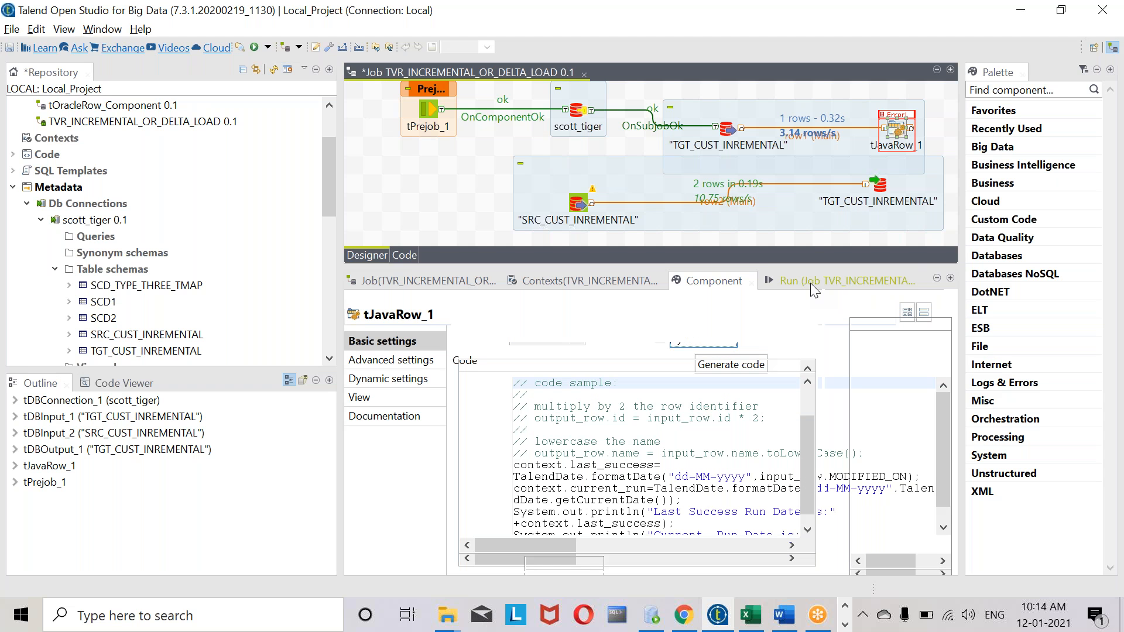
{"action": "left_click", "coordinate": [609, 355]}
{"action": "left_click", "coordinate": [489, 357]}
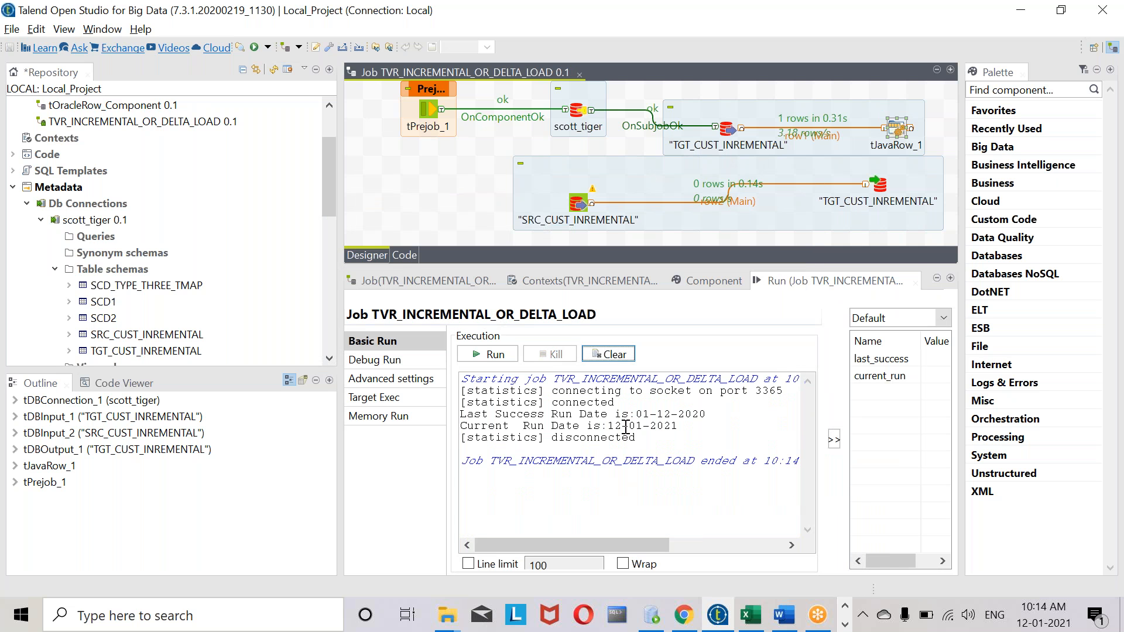
Compare the last success and current run dates in the execution log with the dates in the target table
{"action": "left_click", "coordinate": [609, 426]}
{"action": "mouse_move", "coordinate": [609, 426]}
{"action": "left_mouse_down"}
{"action": "mouse_move", "coordinate": [677, 428]}
{"action": "mouse_move", "coordinate": [709, 414]}
{"action": "mouse_move", "coordinate": [615, 415]}
{"action": "left_mouse_up"}
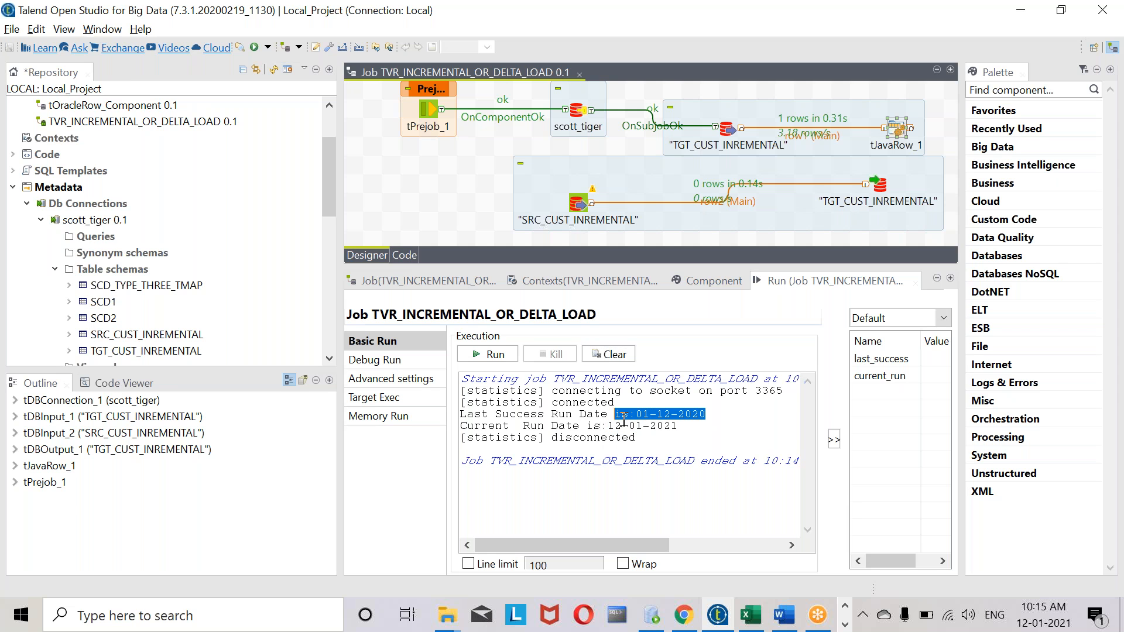
{"action": "left_click", "coordinate": [658, 617]}
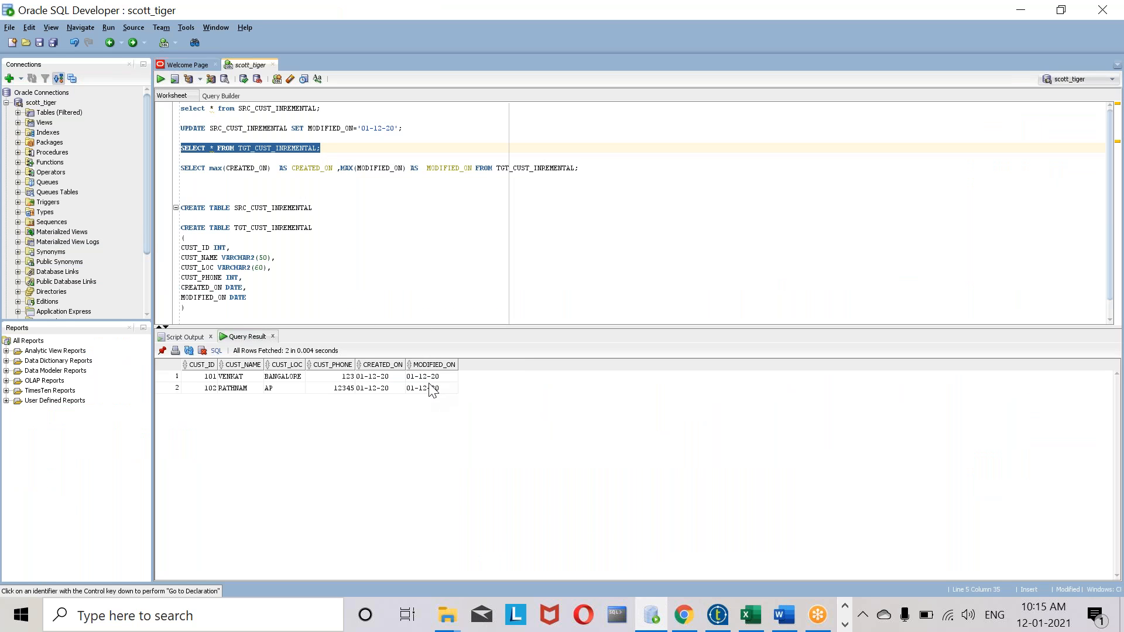
{"action": "left_click", "coordinate": [647, 616]}
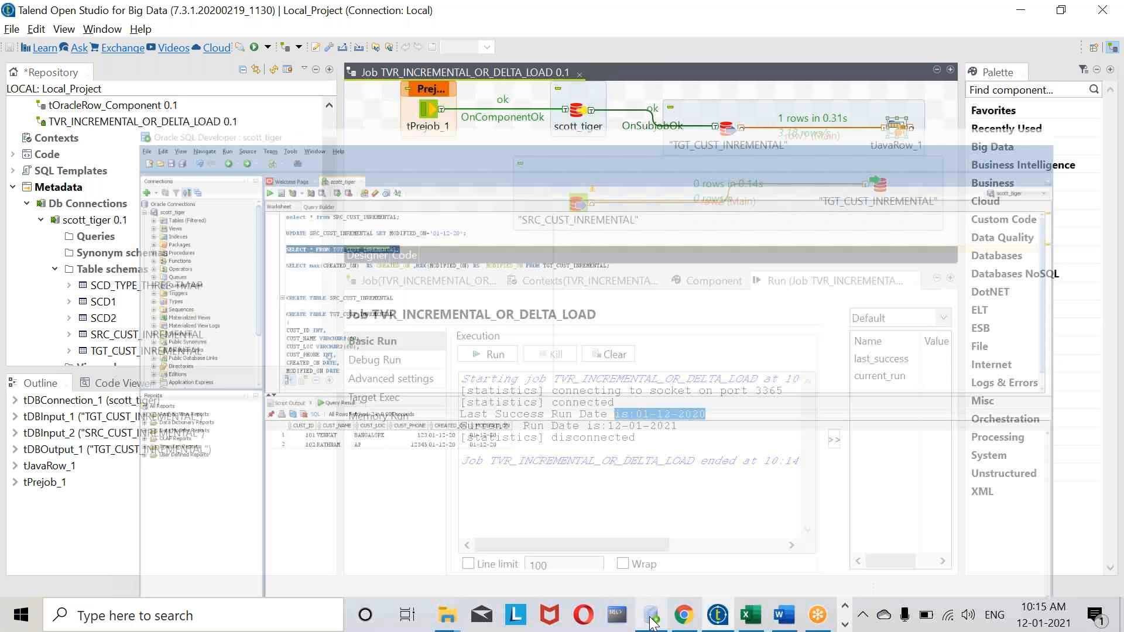
{"action": "left_click_drag", "start_coordinate": [677, 425], "coordinate": [601, 427]}
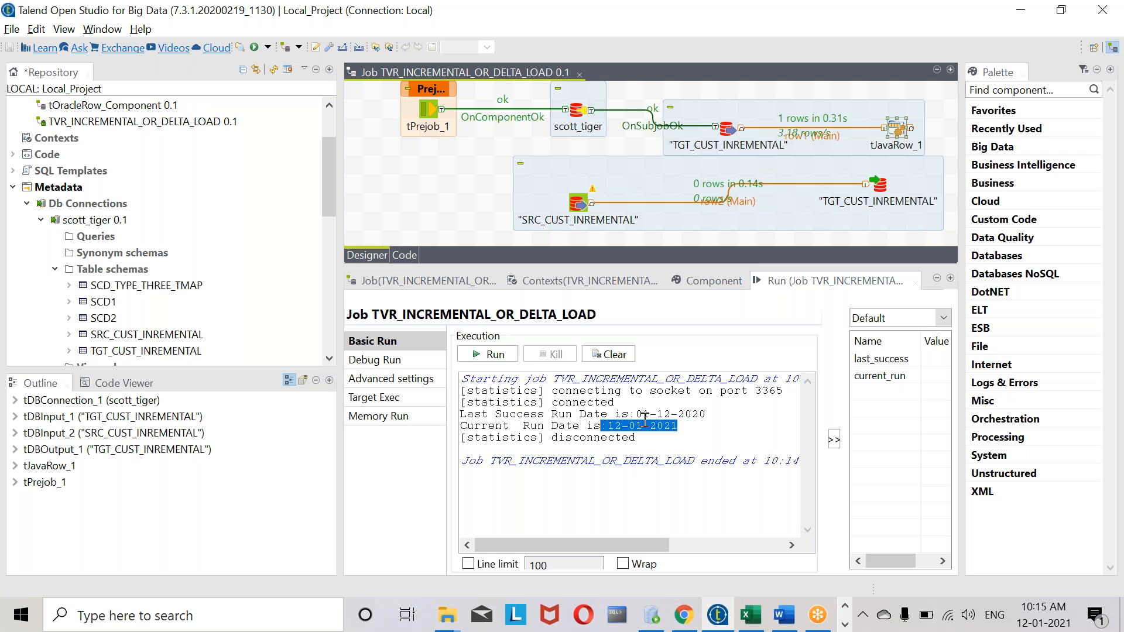
{"action": "left_click_drag", "start_coordinate": [635, 414], "coordinate": [728, 410]}
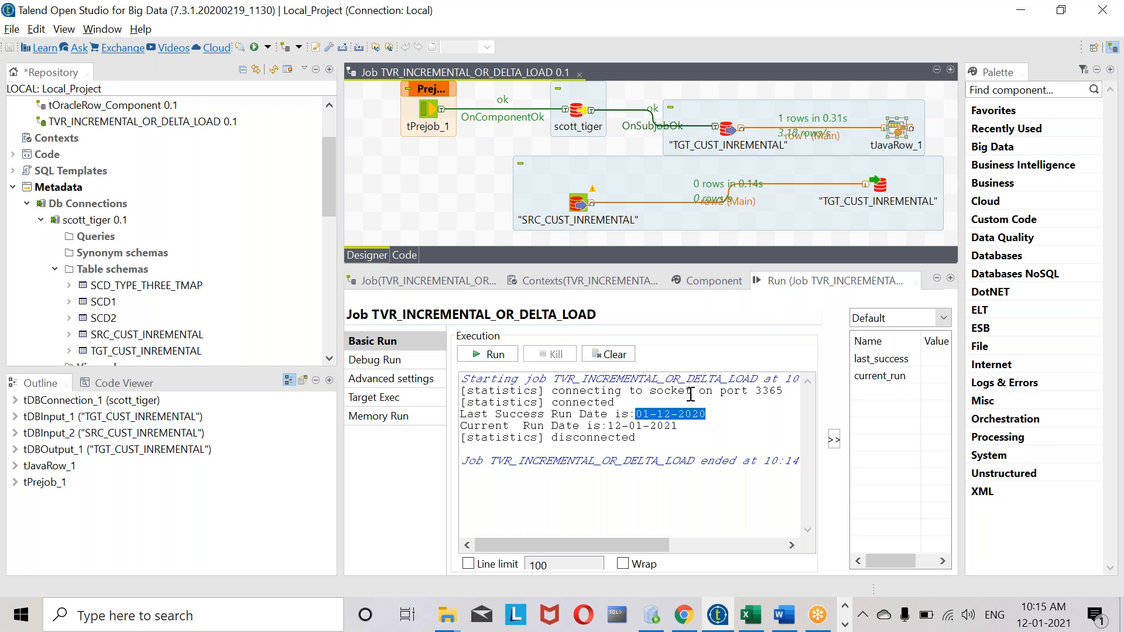
{"action": "left_click_drag", "start_coordinate": [636, 414], "coordinate": [714, 412]}
{"action": "left_click_drag", "start_coordinate": [636, 414], "coordinate": [707, 415]}
Rerun the job with a cleared execution log, and query SRC_CUST_INREMENTAL in SQL Developer
{"action": "left_click", "coordinate": [612, 355]}
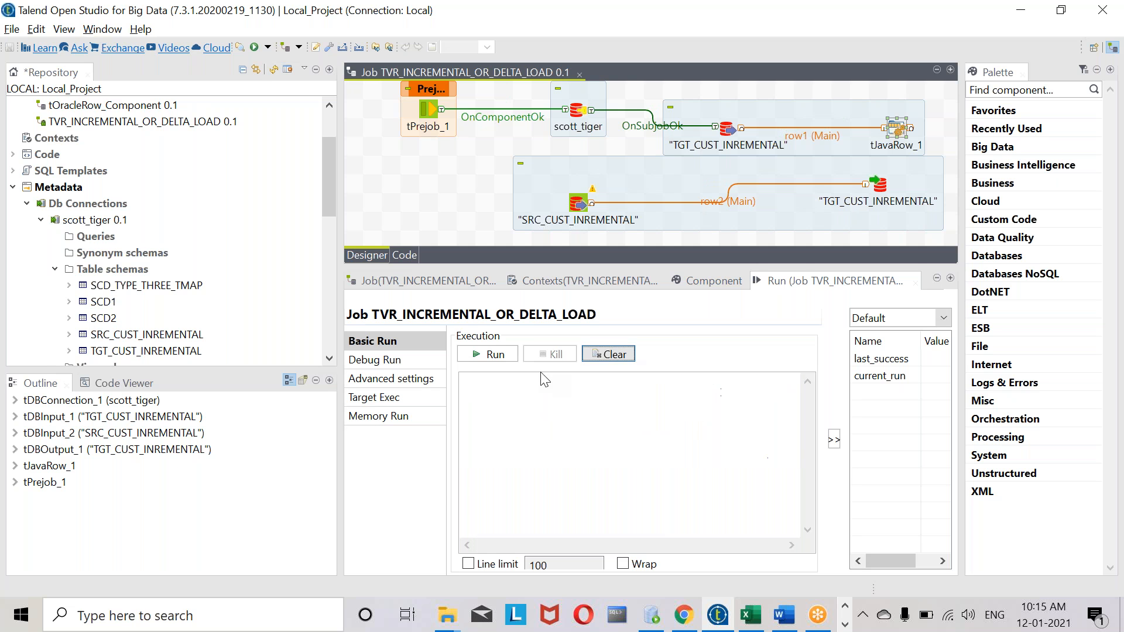
{"action": "left_click", "coordinate": [495, 355]}
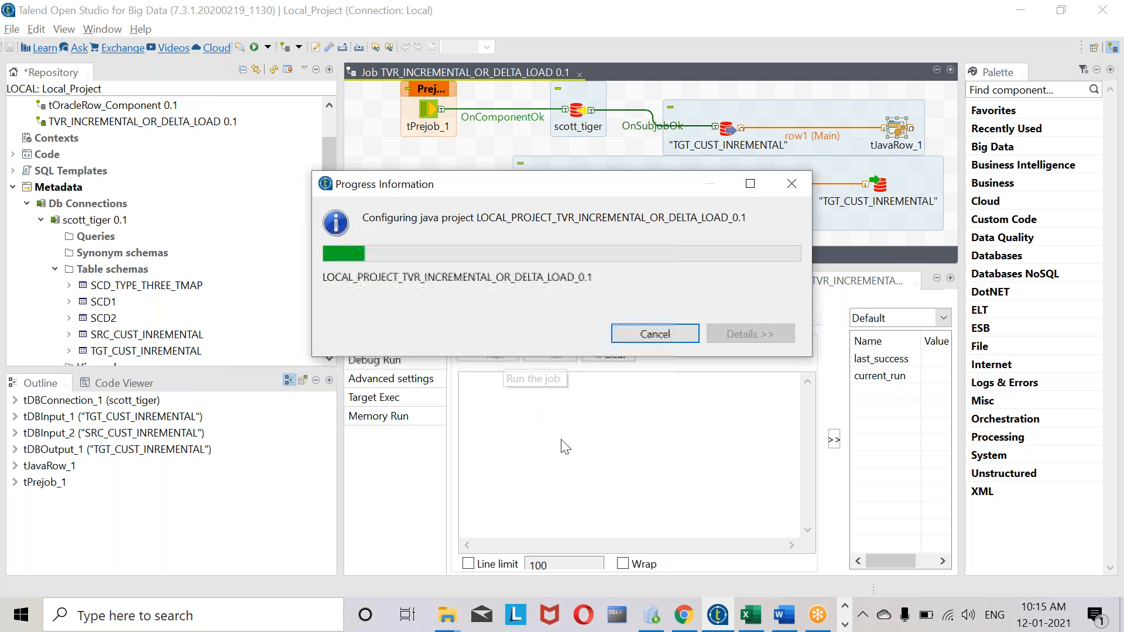
{"action": "left_click", "coordinate": [655, 622]}
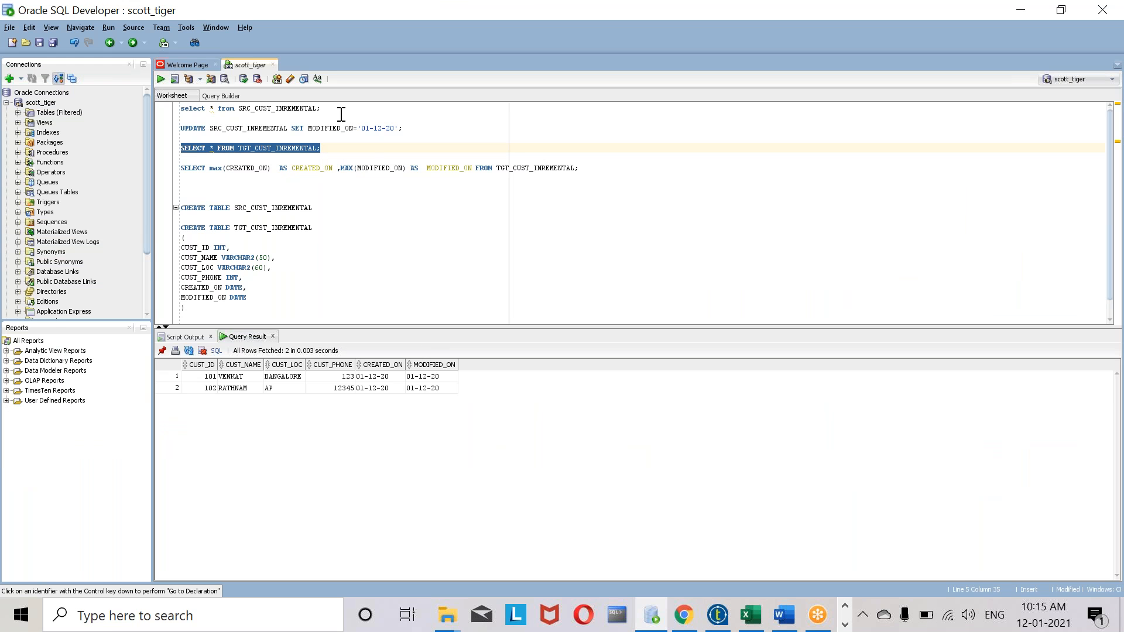
{"action": "left_click_drag", "start_coordinate": [287, 114], "coordinate": [118, 108]}
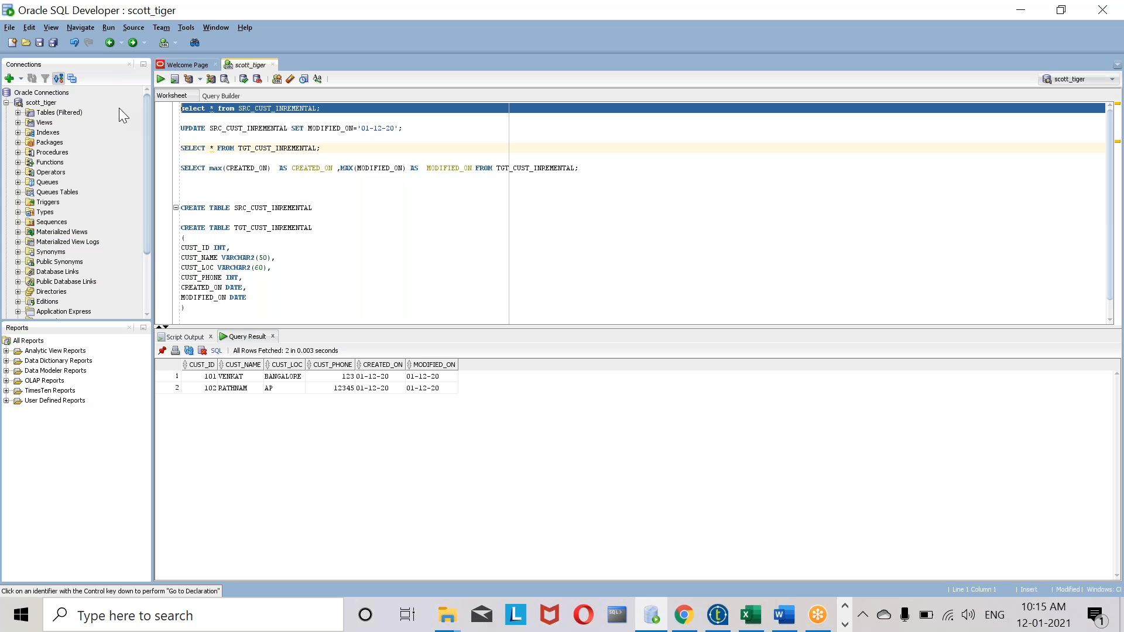
{"action": "left_click", "coordinate": [159, 78]}
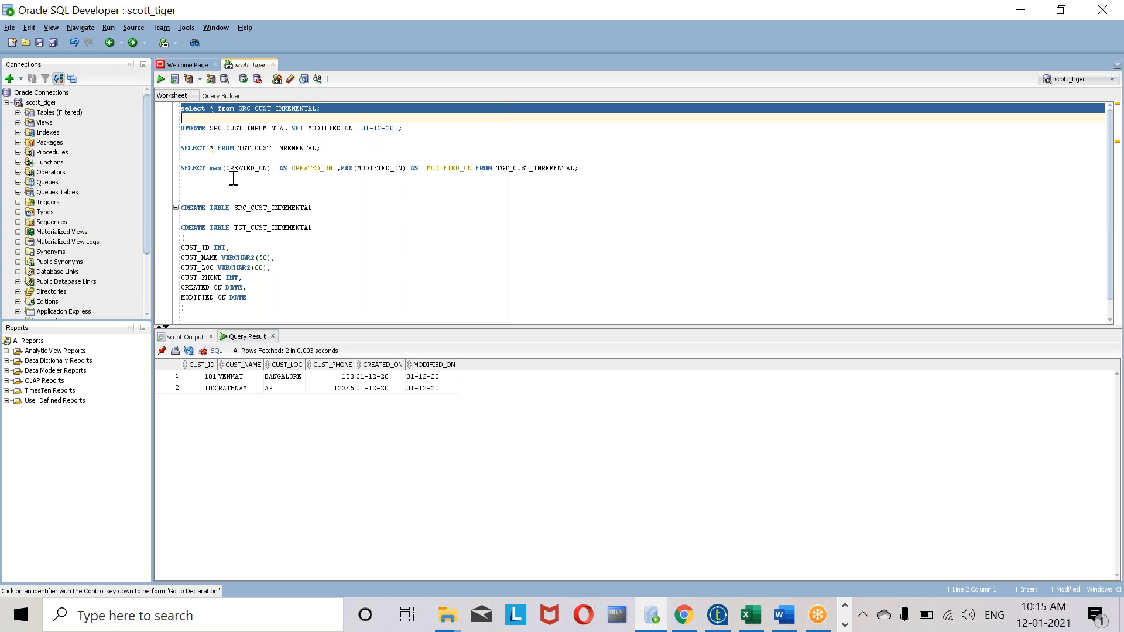
In the INSERT statement for SRC_CUST_INREMENTAL, set the customer ID to 103 and replace the customer's name
{"action": "scroll", "coordinate": [278, 230], "scroll_direction": "down", "scroll_amount": 1}
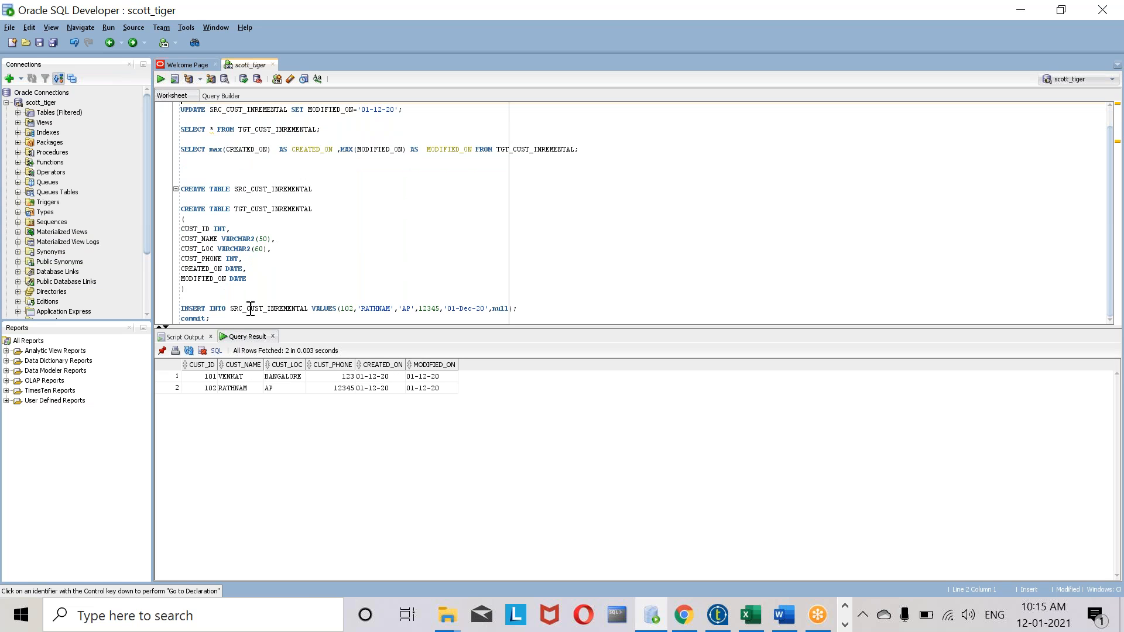
{"action": "left_click", "coordinate": [354, 309]}
{"action": "key", "text": "BackSpace"}
{"action": "type", "text": "3"}
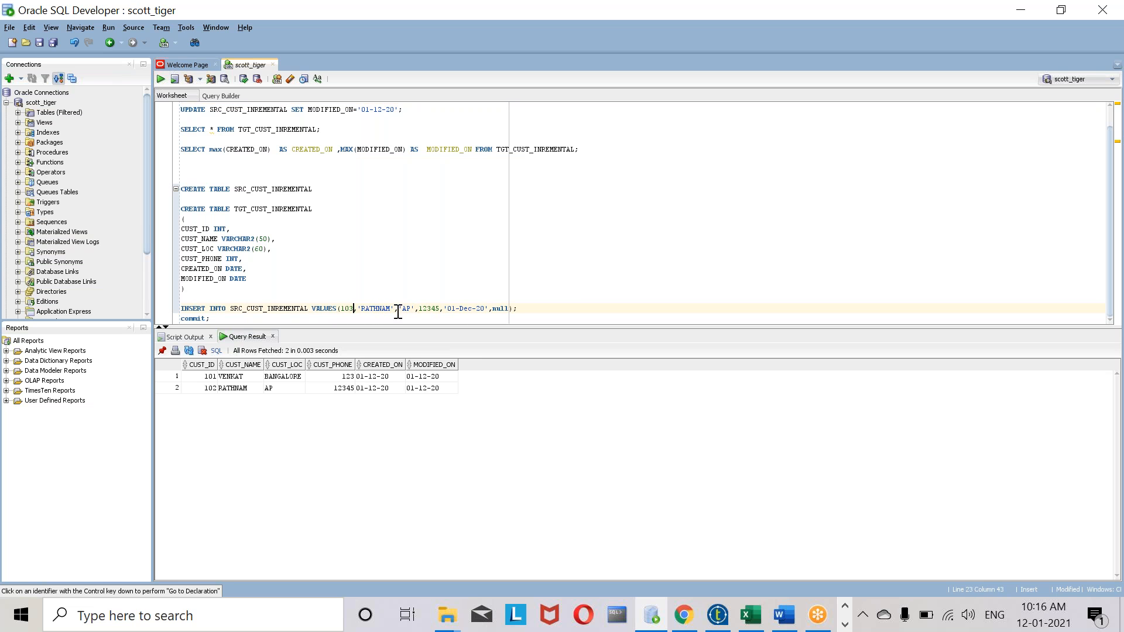
{"action": "double_click", "coordinate": [390, 309]}
{"action": "type", "text": "VIJ"}
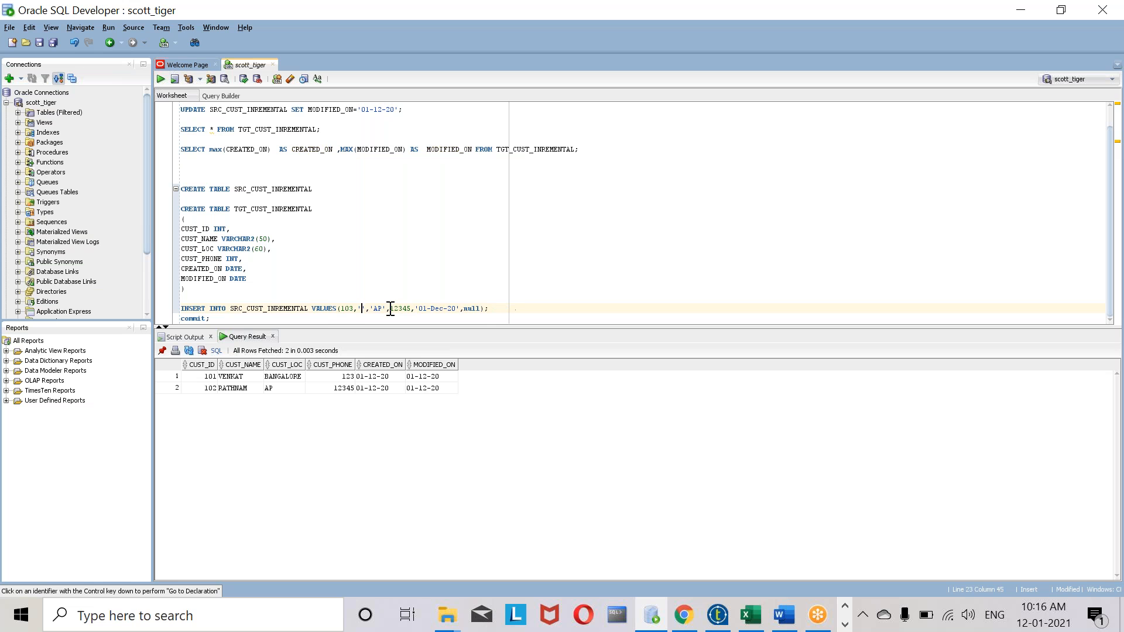
{"action": "type", "text": "AY"}
Set both the created and modified dates in the INSERT statement to 01-NOV-20
{"action": "double_click", "coordinate": [459, 309]}
{"action": "type", "text": "NOV"}
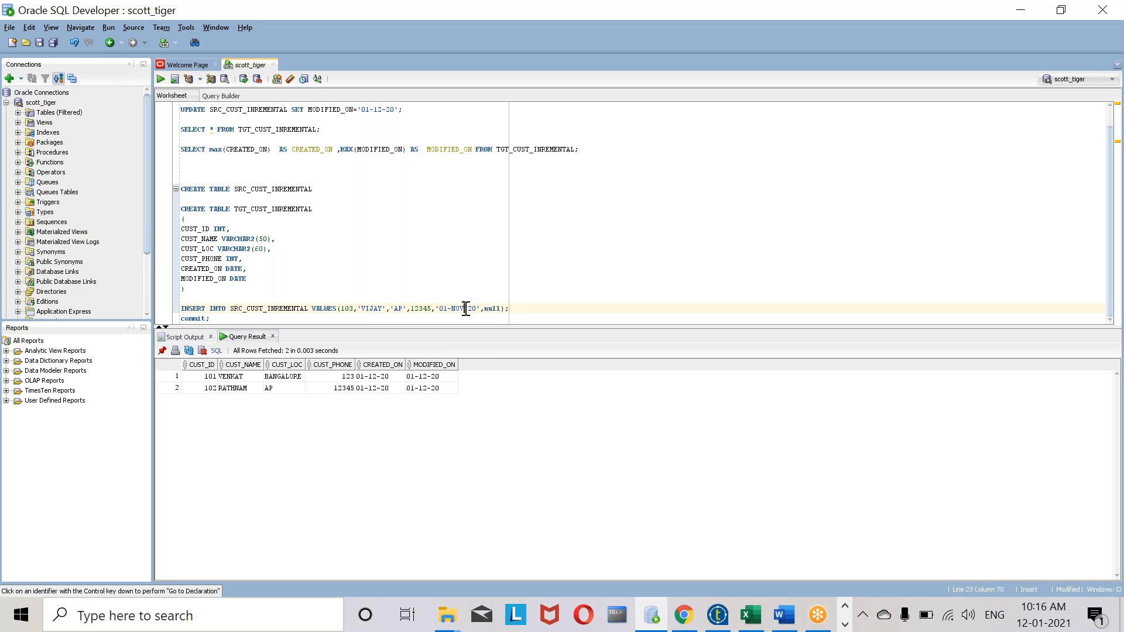
{"action": "left_click_drag", "start_coordinate": [480, 309], "coordinate": [443, 309]}
{"action": "double_click", "coordinate": [498, 309]}
{"action": "type", "text": "01-NOV-20'"}
Try to execute the INSERT statement, and add the missing opening quote before the modified date
{"action": "left_click_drag", "start_coordinate": [544, 309], "coordinate": [176, 308]}
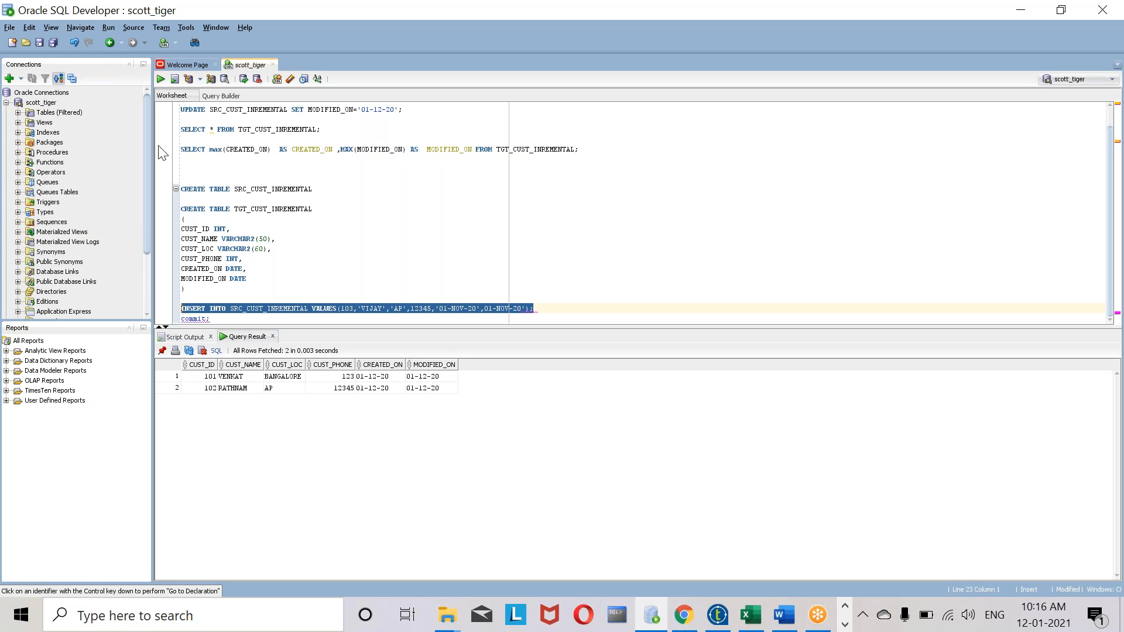
{"action": "left_click", "coordinate": [158, 81]}
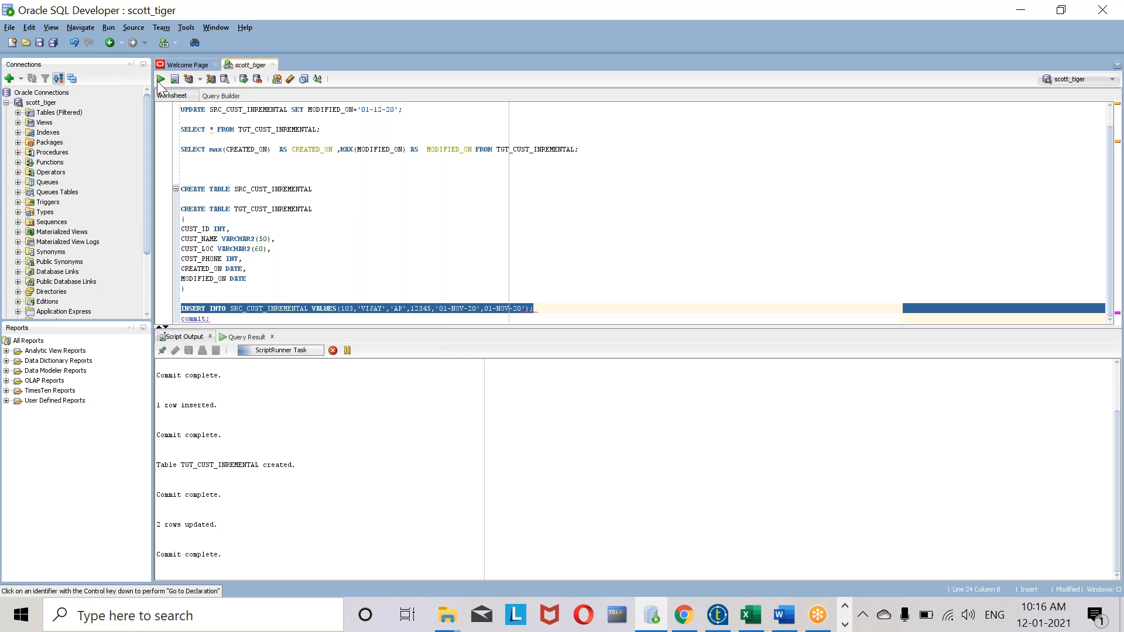
{"action": "left_click", "coordinate": [643, 310]}
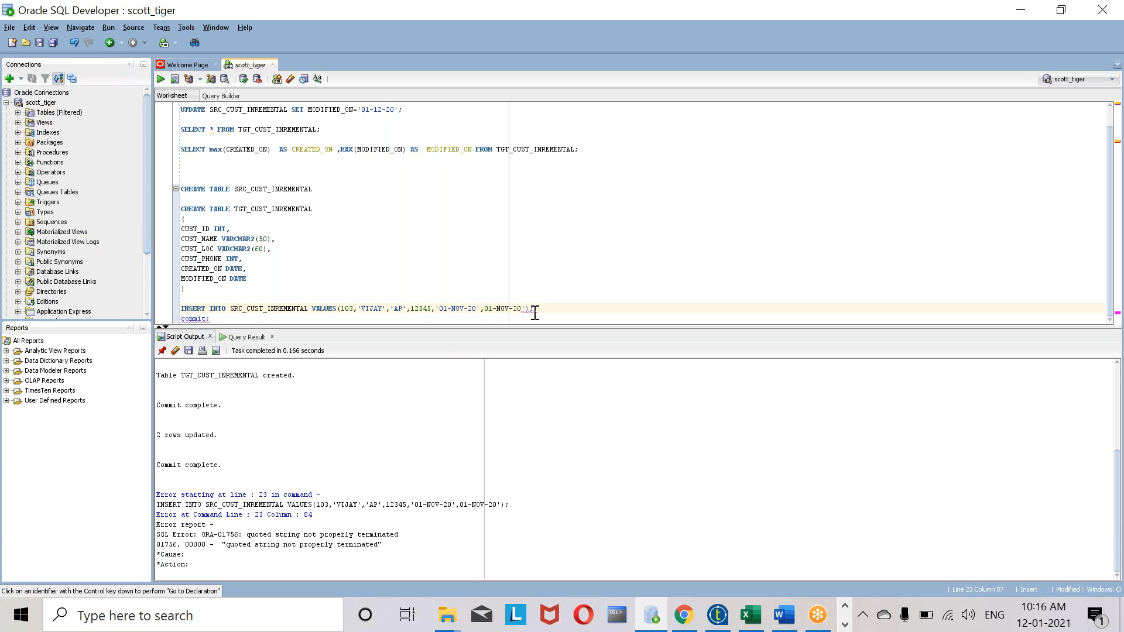
{"action": "left_click", "coordinate": [486, 310]}
{"action": "type", "text": "'"}
Execute the corrected INSERT statement for customer 103 and commit the change
{"action": "left_click_drag", "start_coordinate": [537, 310], "coordinate": [179, 308]}
{"action": "left_click", "coordinate": [160, 79]}
{"action": "left_click_drag", "start_coordinate": [210, 319], "coordinate": [179, 319]}
{"action": "left_click", "coordinate": [157, 82]}
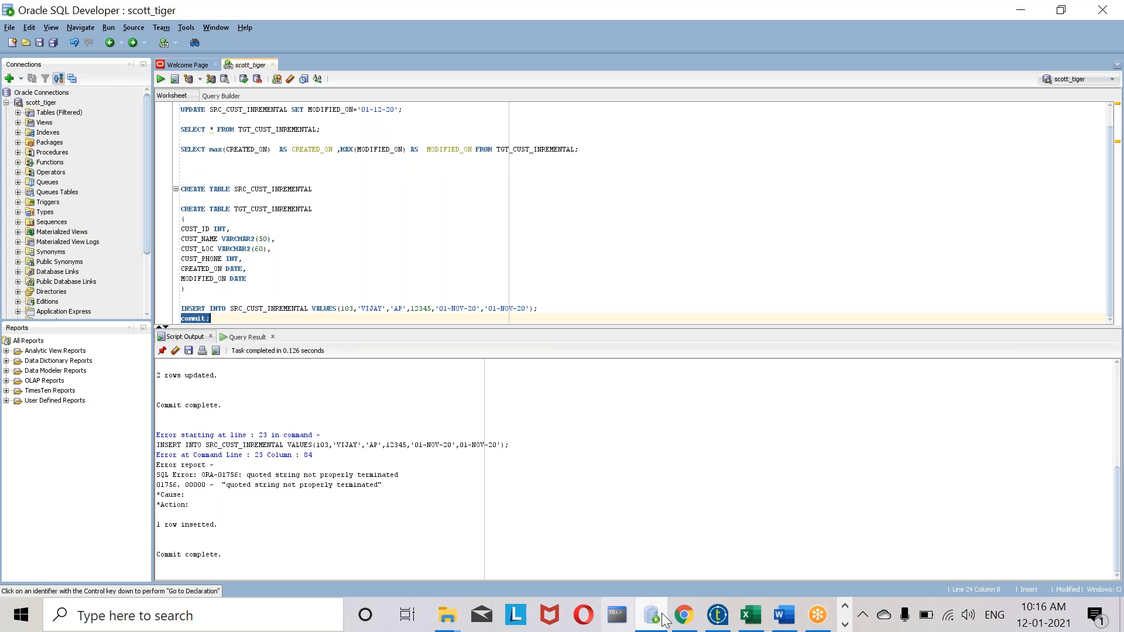
Switch to Talend, clear the execution log and rerun the job with the new source row in place
{"action": "left_click", "coordinate": [718, 615]}
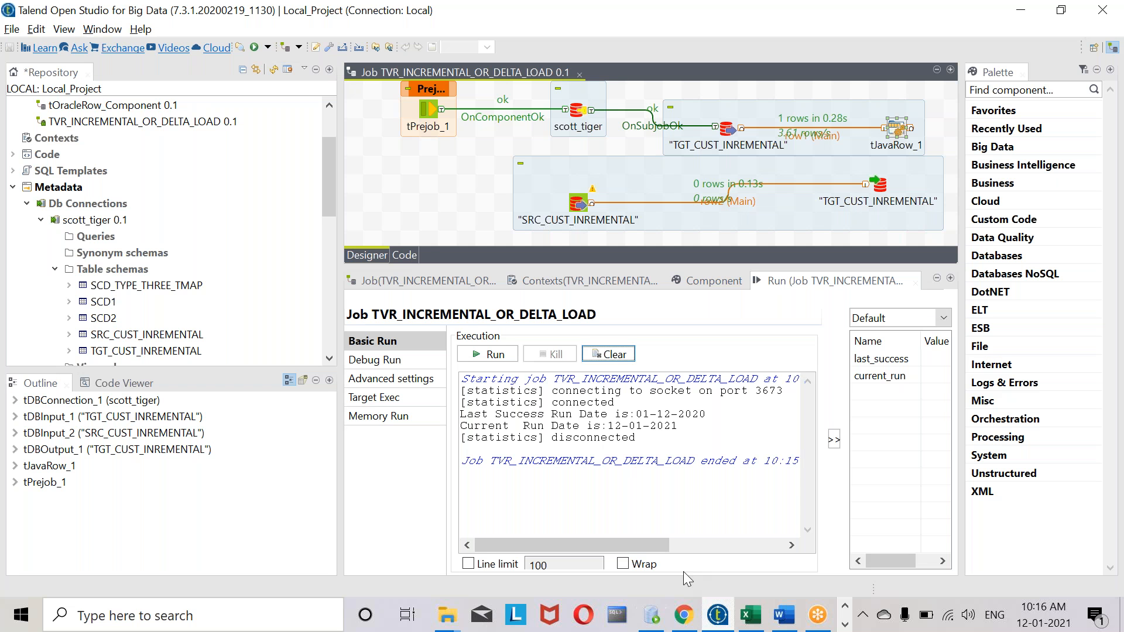
{"action": "left_click", "coordinate": [595, 358]}
{"action": "left_click", "coordinate": [486, 354]}
Query TGT_CUST_INREMENTAL in SQL Developer to check whether customer 103 was loaded
{"action": "left_click", "coordinate": [652, 615]}
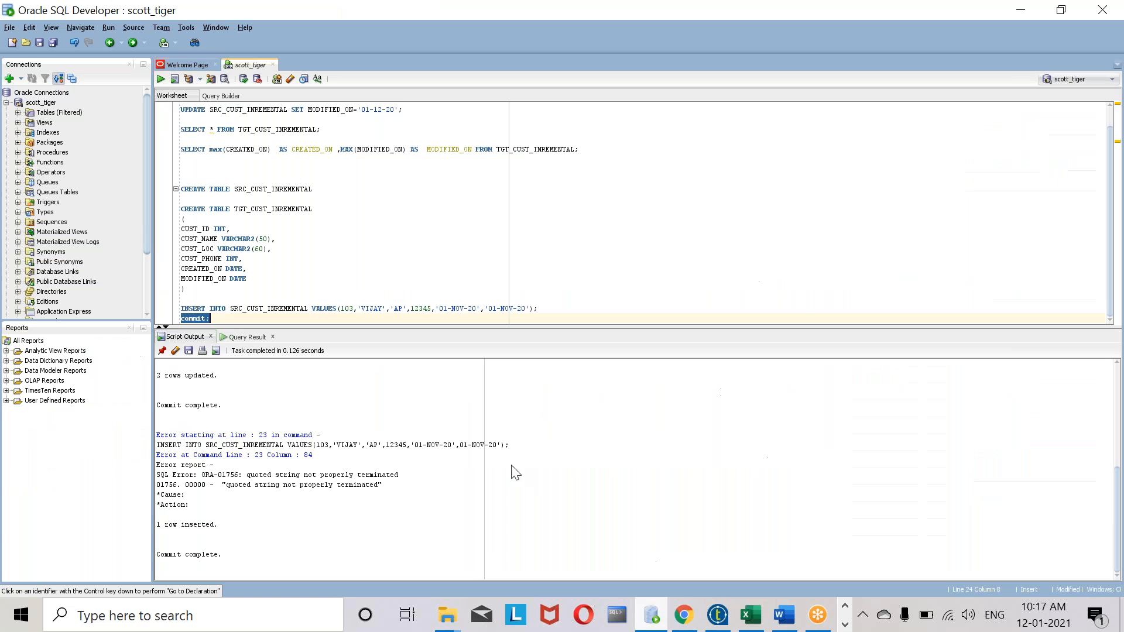
{"action": "scroll", "coordinate": [328, 199], "scroll_direction": "up", "scroll_amount": 1}
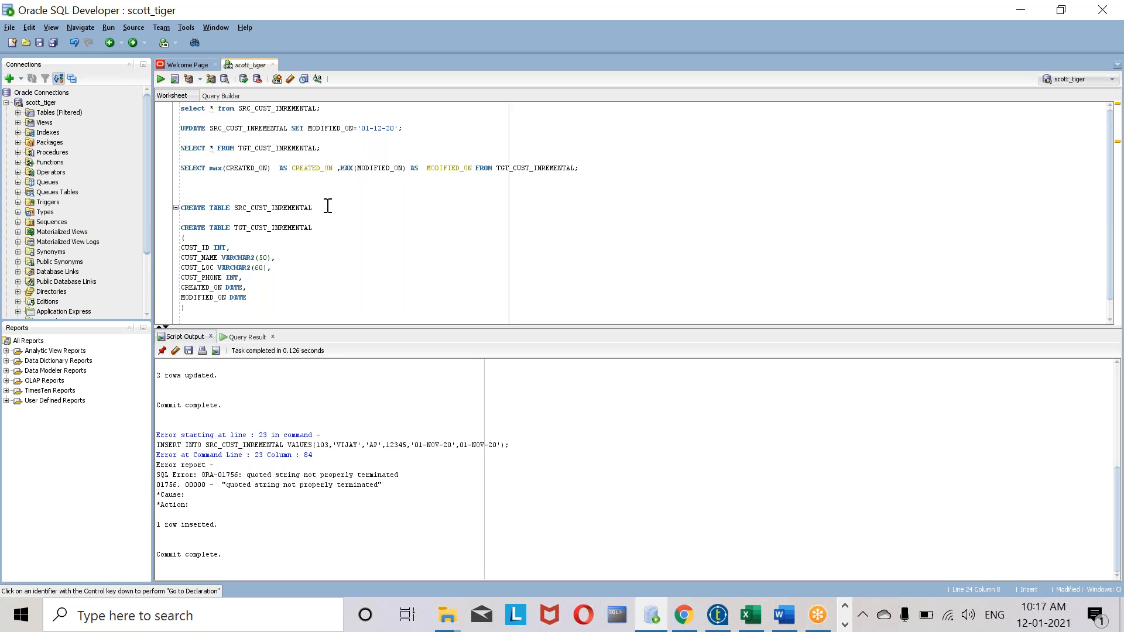
{"action": "left_click_drag", "start_coordinate": [327, 147], "coordinate": [180, 147]}
{"action": "left_click", "coordinate": [156, 83]}
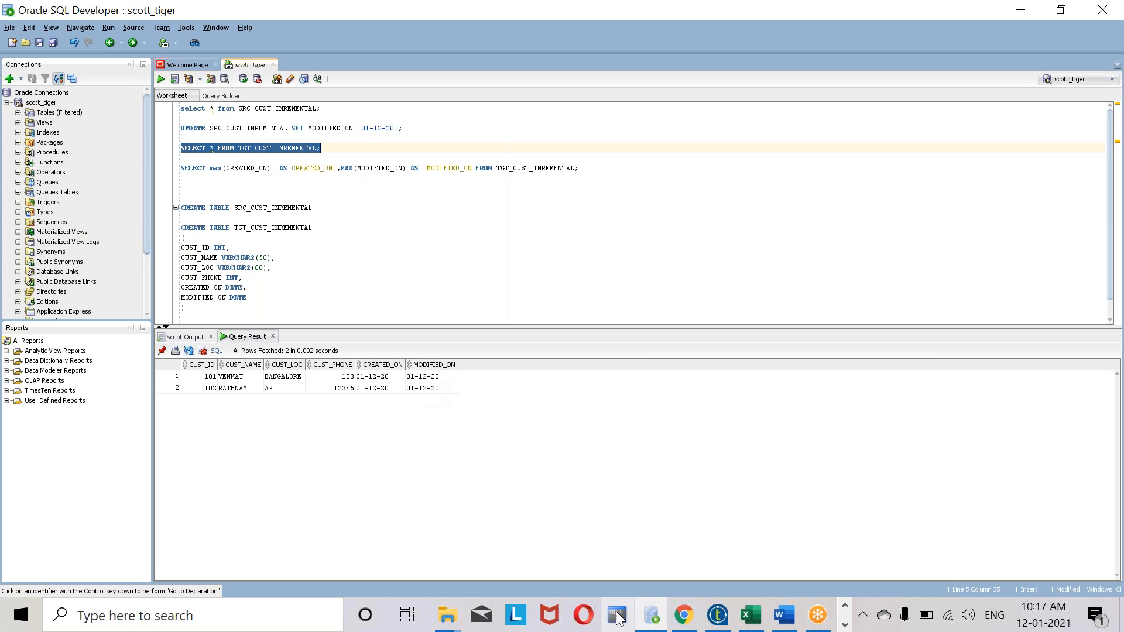
Review the job's run log in Talend, and query SRC_CUST_INREMENTAL in SQL Developer to compare its dates
{"action": "left_click", "coordinate": [647, 621]}
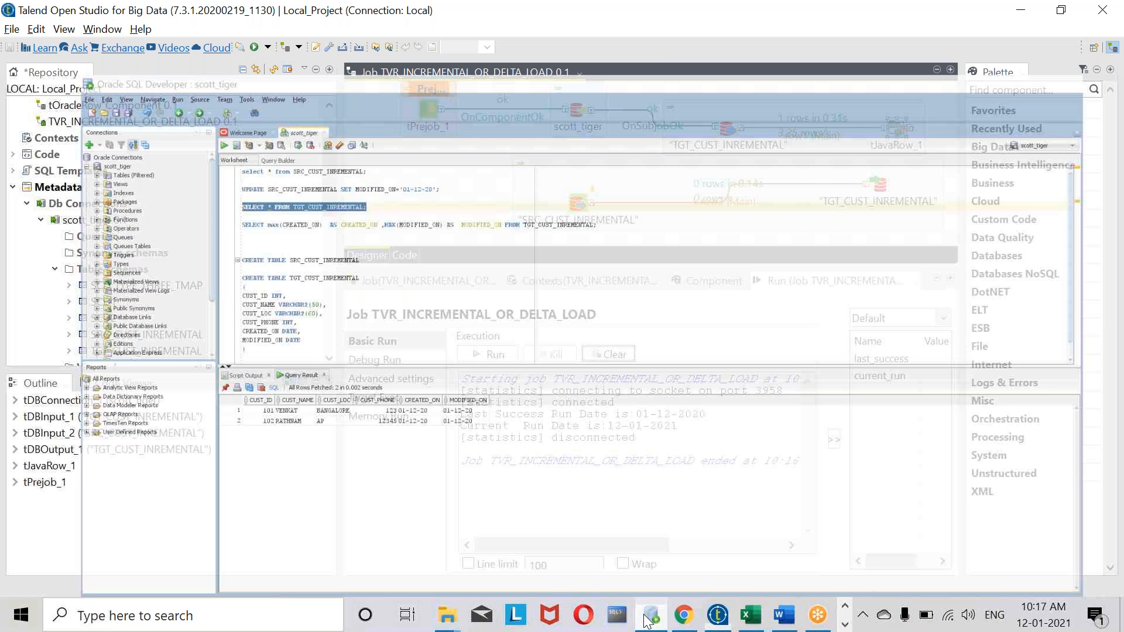
{"action": "key", "text": "alt+Tab"}
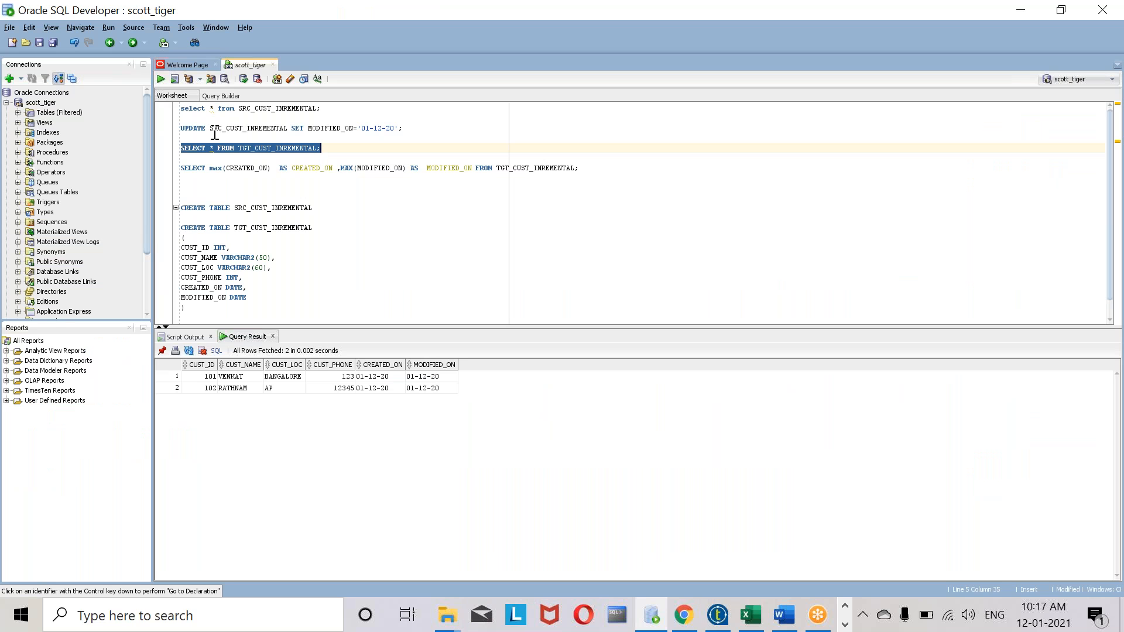
{"action": "double_click", "coordinate": [352, 134]}
{"action": "left_click", "coordinate": [330, 114]}
{"action": "left_click_drag", "start_coordinate": [330, 115], "coordinate": [115, 104]}
{"action": "left_click", "coordinate": [161, 80]}
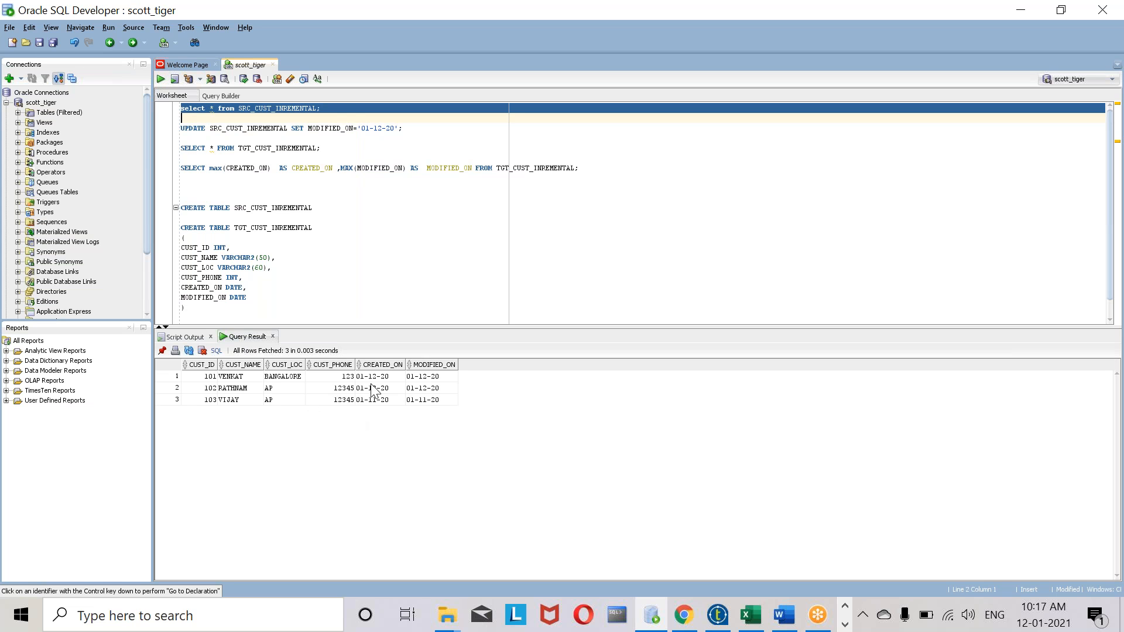
Edit the UPDATE statement on SRC_CUST_INREMENTAL to set MODIFIED_ON to '02-12-20' only WHERE CUST_ID=103
{"action": "left_click", "coordinate": [422, 130]}
{"action": "key", "text": "BackSpace"}
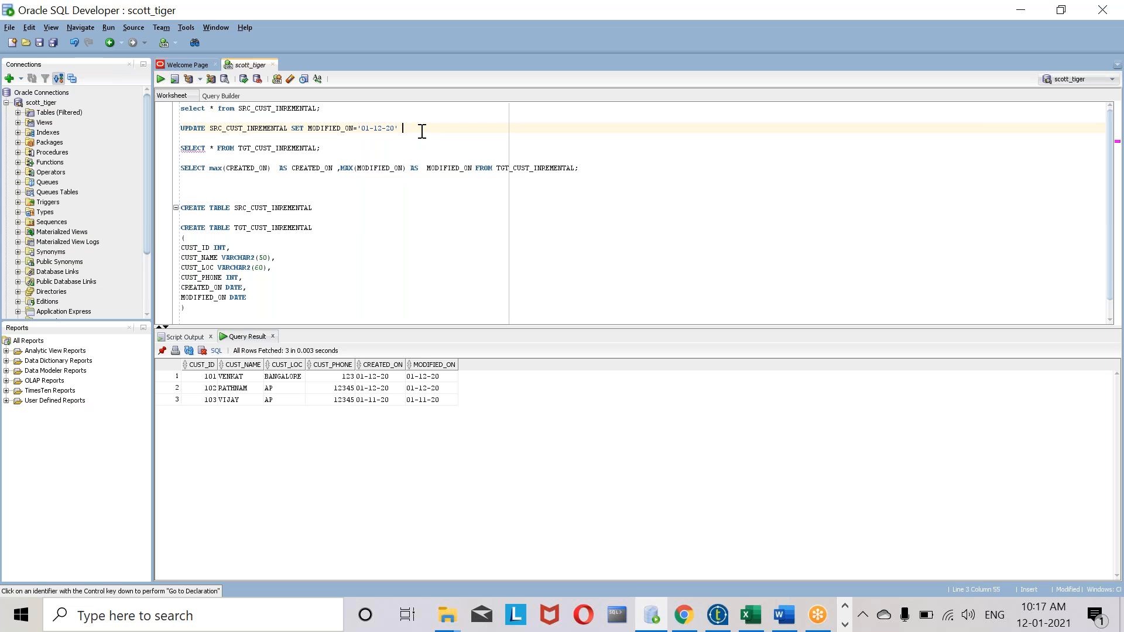
{"action": "type", "text": "WHERE"}
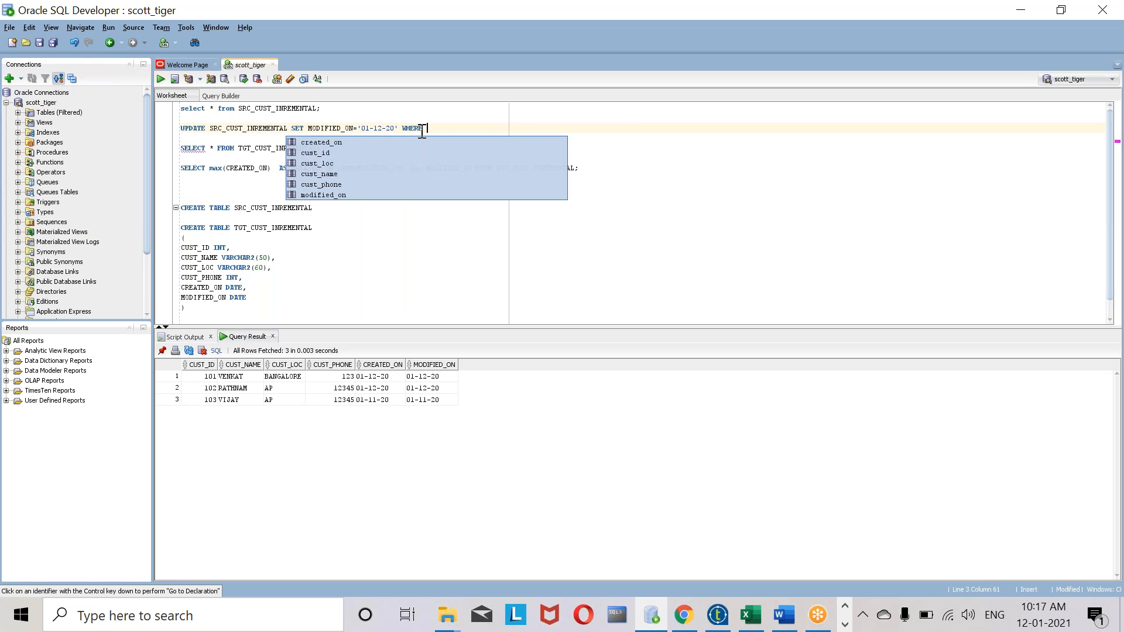
{"action": "type", "text": " CUST"}
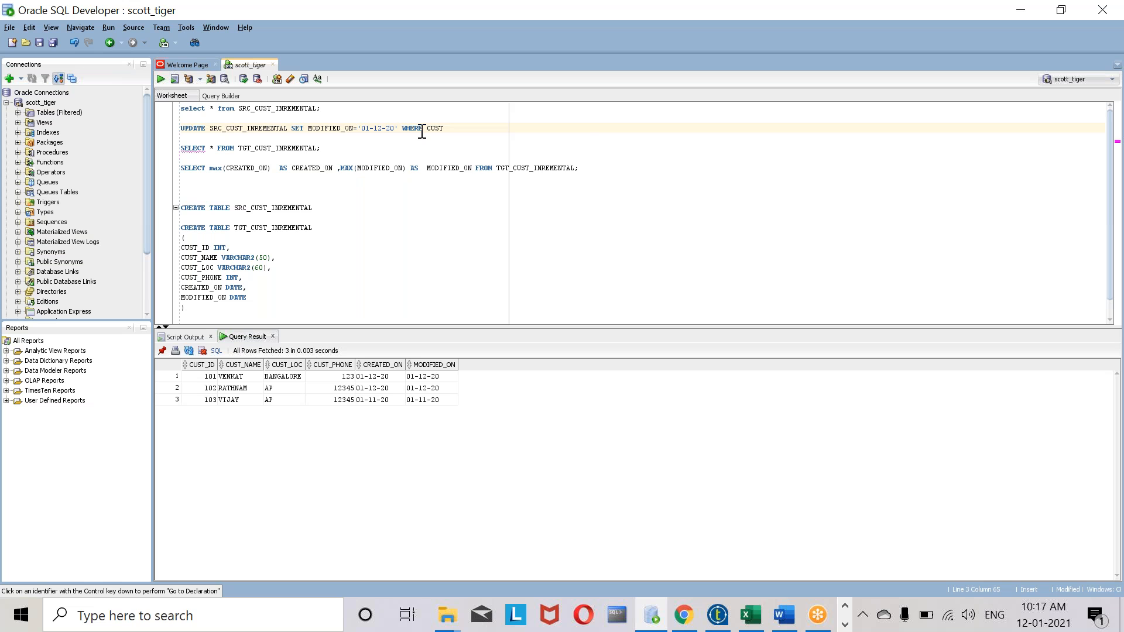
{"action": "type", "text": "_ID=103"}
{"action": "left_click", "coordinate": [370, 131]}
{"action": "key", "text": "BackSpace"}
{"action": "type", "text": "2"}
Execute the UPDATE statement for customer 103 and commit the change
{"action": "left_click_drag", "start_coordinate": [484, 126], "coordinate": [182, 128]}
{"action": "left_click", "coordinate": [162, 79]}
{"action": "scroll", "coordinate": [259, 298], "scroll_direction": "down", "scroll_amount": 1}
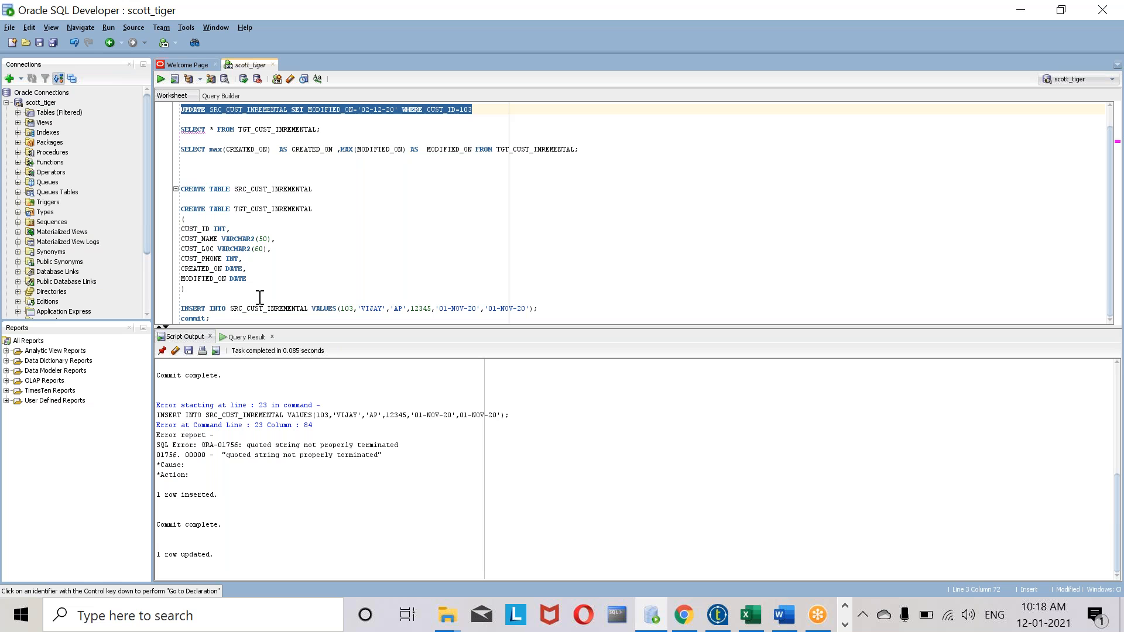
{"action": "left_click_drag", "start_coordinate": [212, 319], "coordinate": [181, 318]}
{"action": "left_click", "coordinate": [160, 80]}
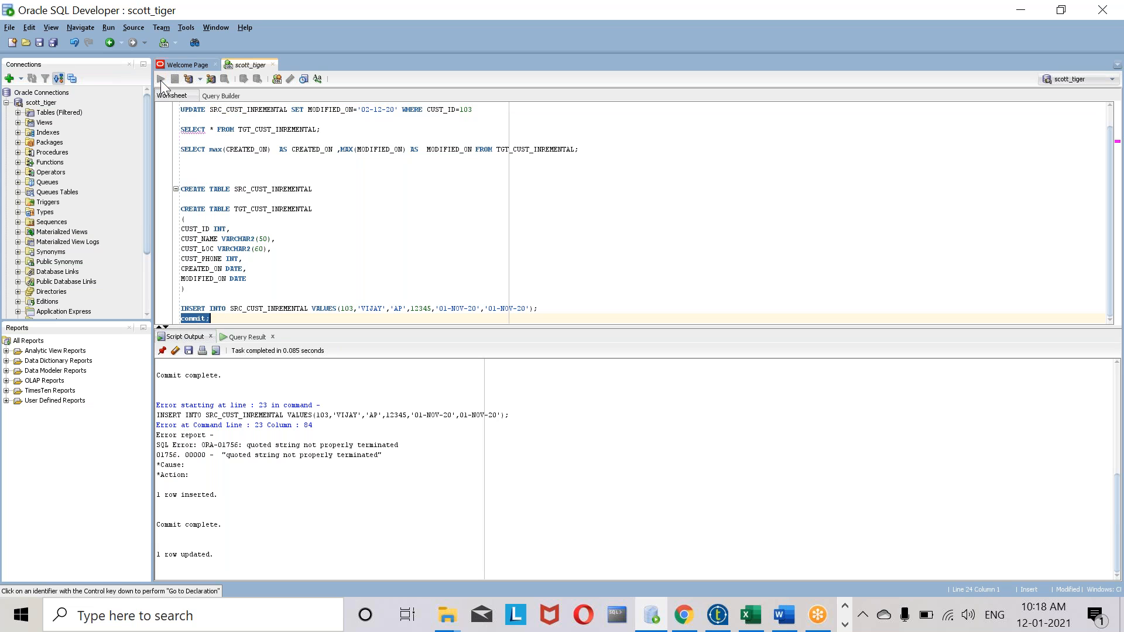
Query SRC_CUST_INREMENTAL and compare the CREATED_ON and MODIFIED_ON dates of customer 103
{"action": "scroll", "coordinate": [338, 276], "scroll_direction": "up", "scroll_amount": 1}
{"action": "left_click_drag", "start_coordinate": [338, 109], "coordinate": [180, 109]}
{"action": "left_click", "coordinate": [161, 79]}
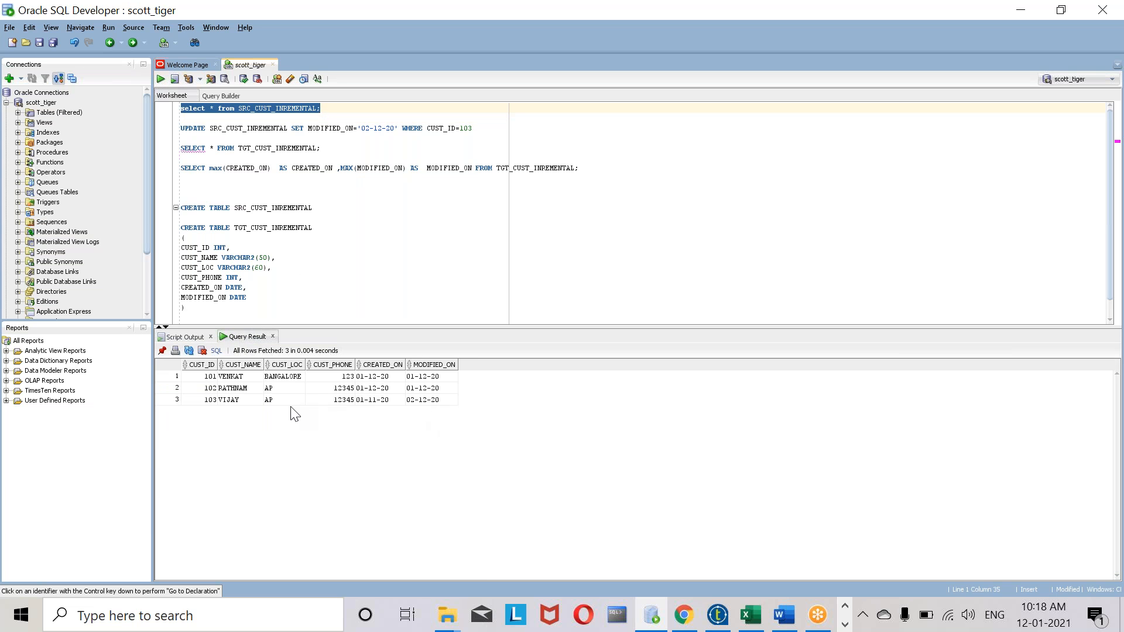
{"action": "left_click", "coordinate": [202, 400]}
{"action": "left_click", "coordinate": [440, 402]}
{"action": "left_click", "coordinate": [384, 401]}
{"action": "left_click", "coordinate": [430, 400]}
{"action": "left_click", "coordinate": [387, 401]}
{"action": "left_click", "coordinate": [424, 400]}
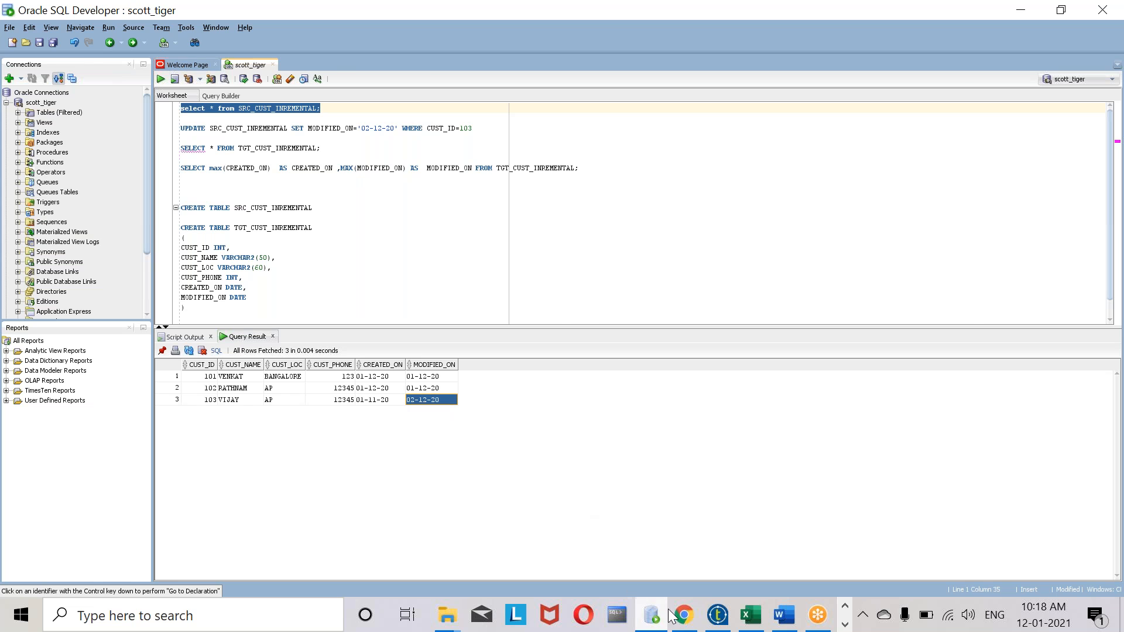
{"action": "left_click", "coordinate": [713, 613]}
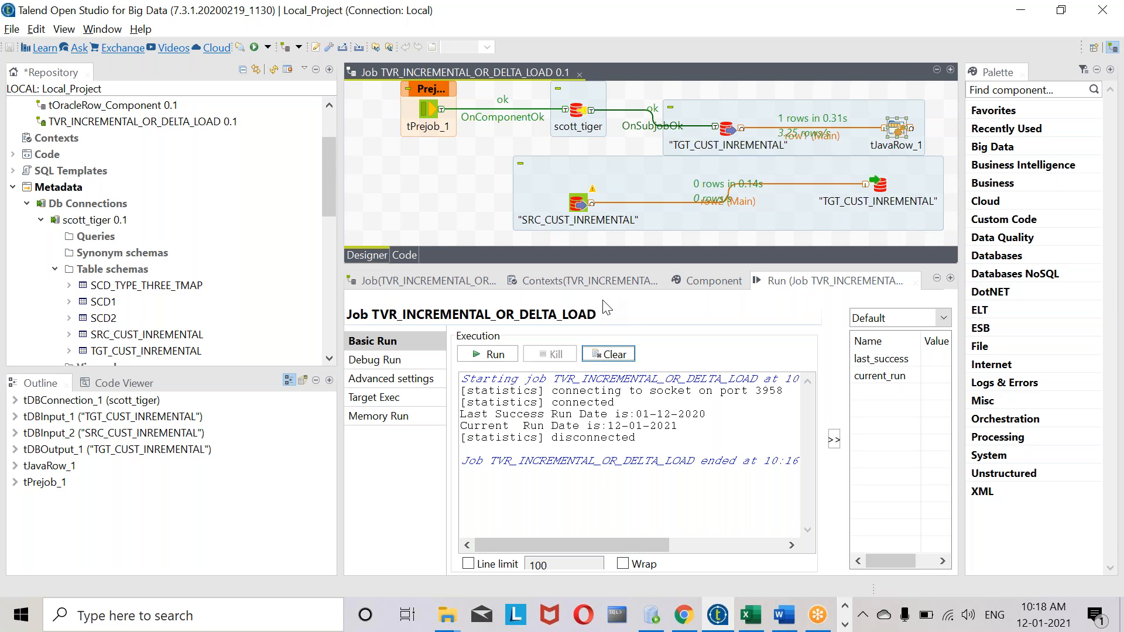
{"action": "mouse_move", "coordinate": [781, 626]}
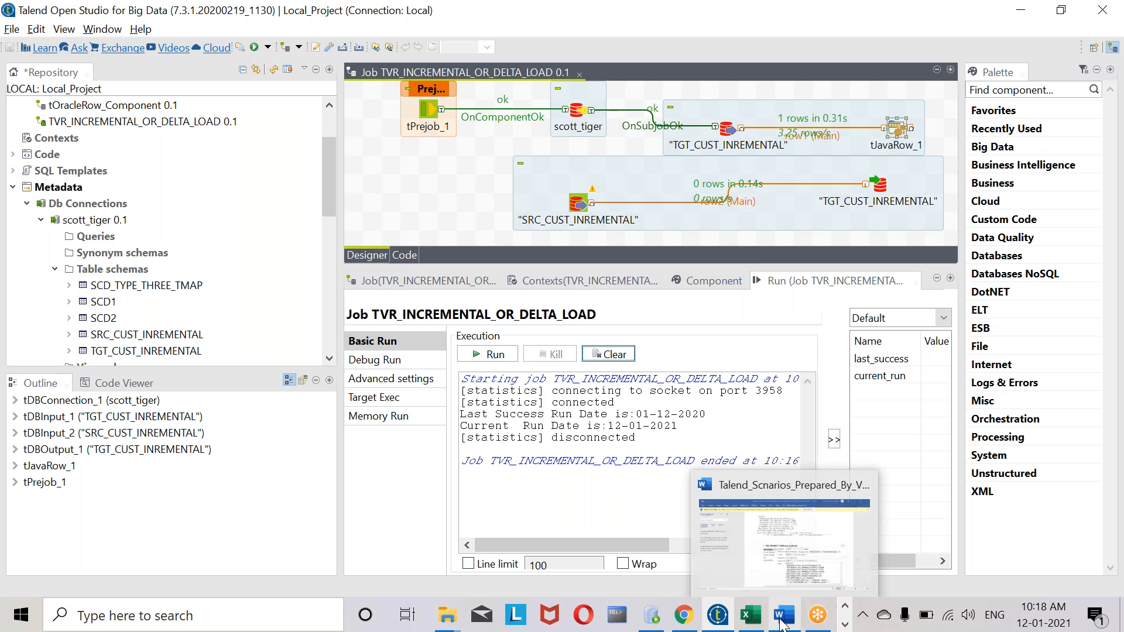
{"action": "left_click", "coordinate": [651, 615]}
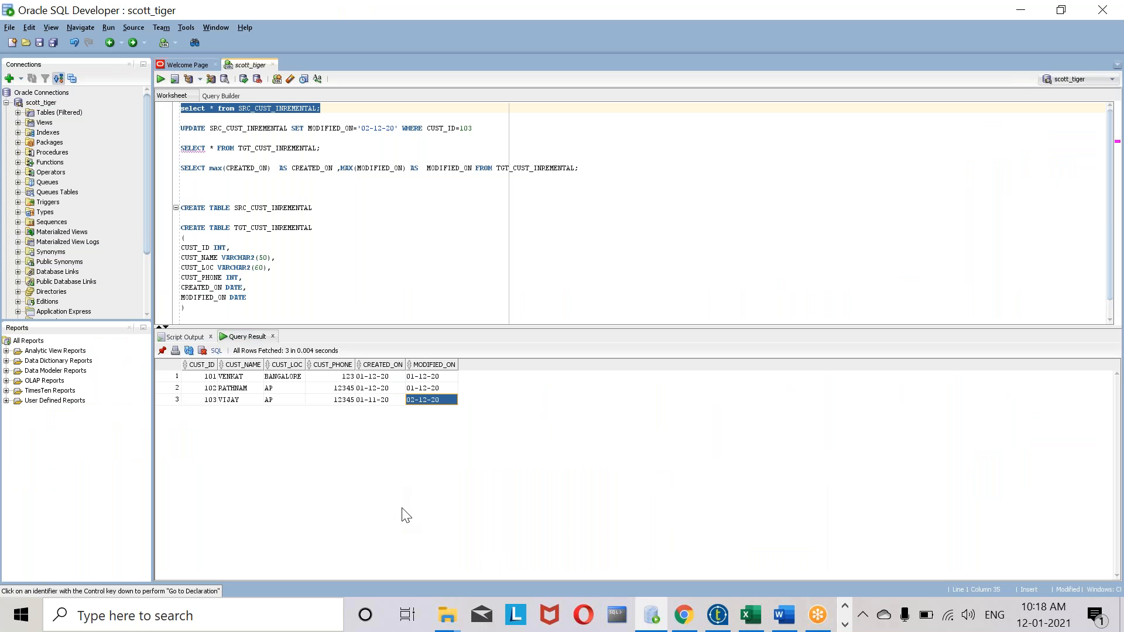
{"action": "left_click", "coordinate": [211, 401]}
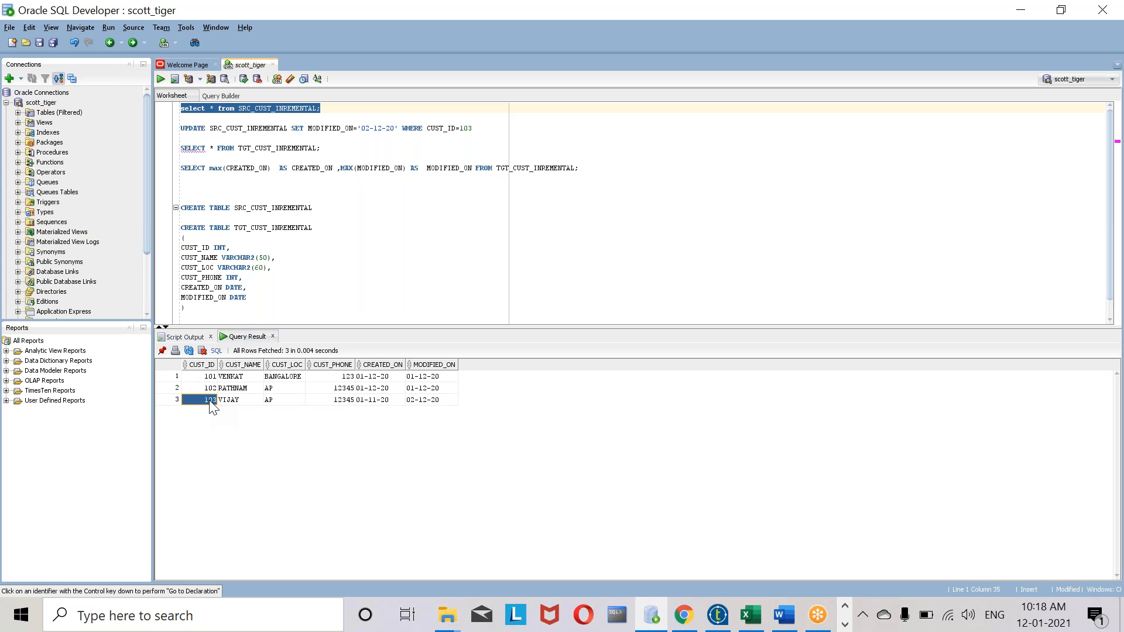
{"action": "left_click", "coordinate": [819, 618]}
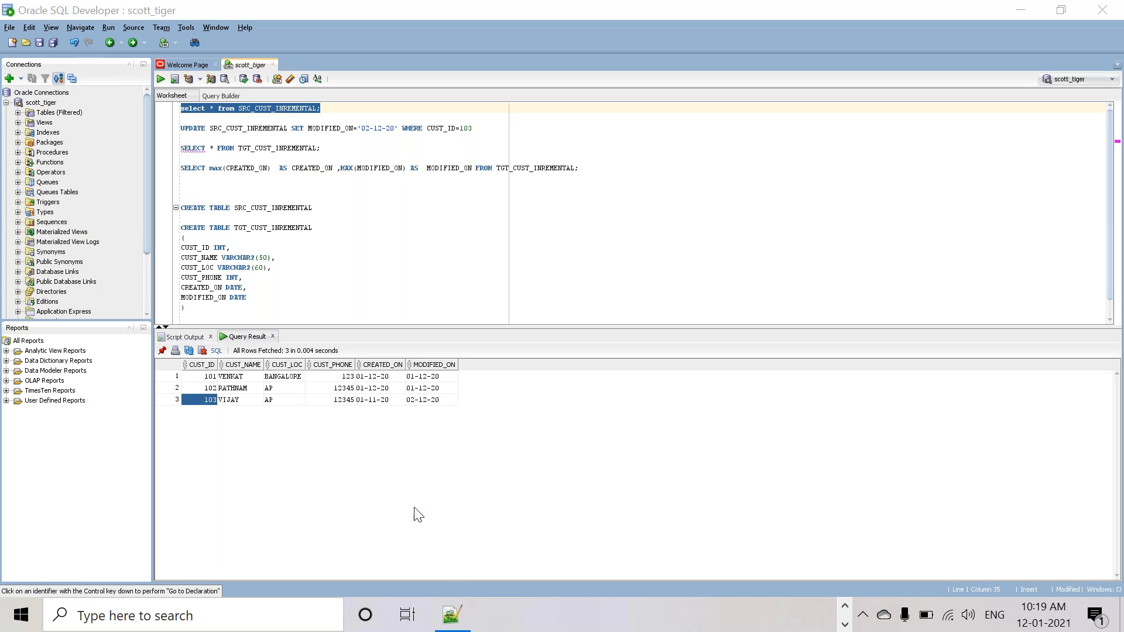
{"action": "left_click", "coordinate": [846, 609]}
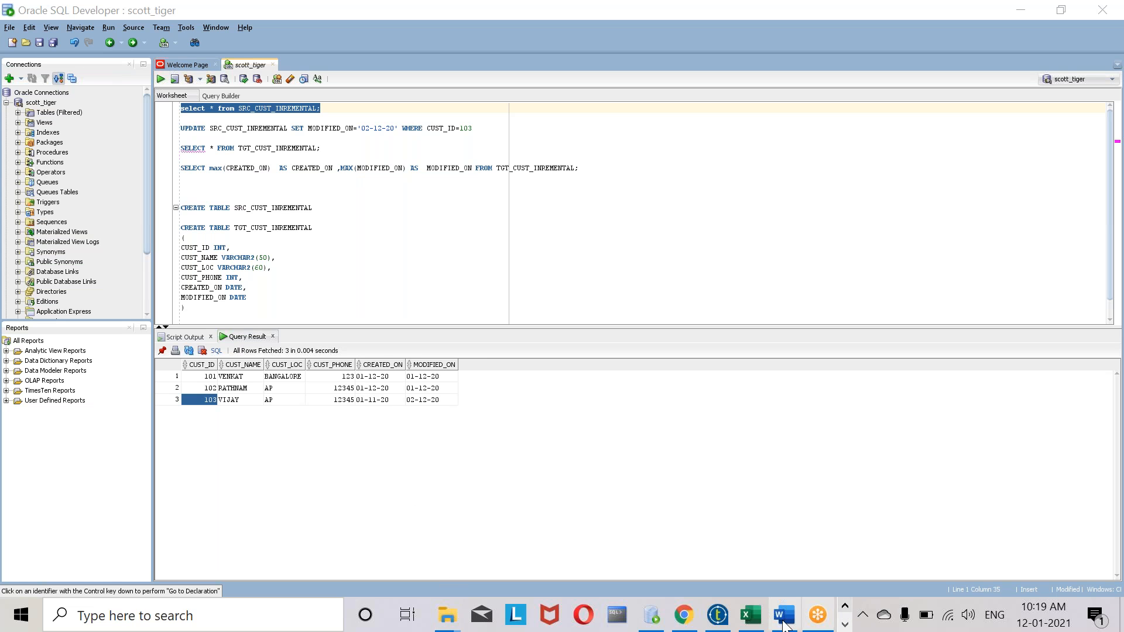
Switch to Talend and rerun the TVR_INCREMENTAL_OR_DELTA_LOAD job with the updated source row
{"action": "left_click", "coordinate": [710, 625]}
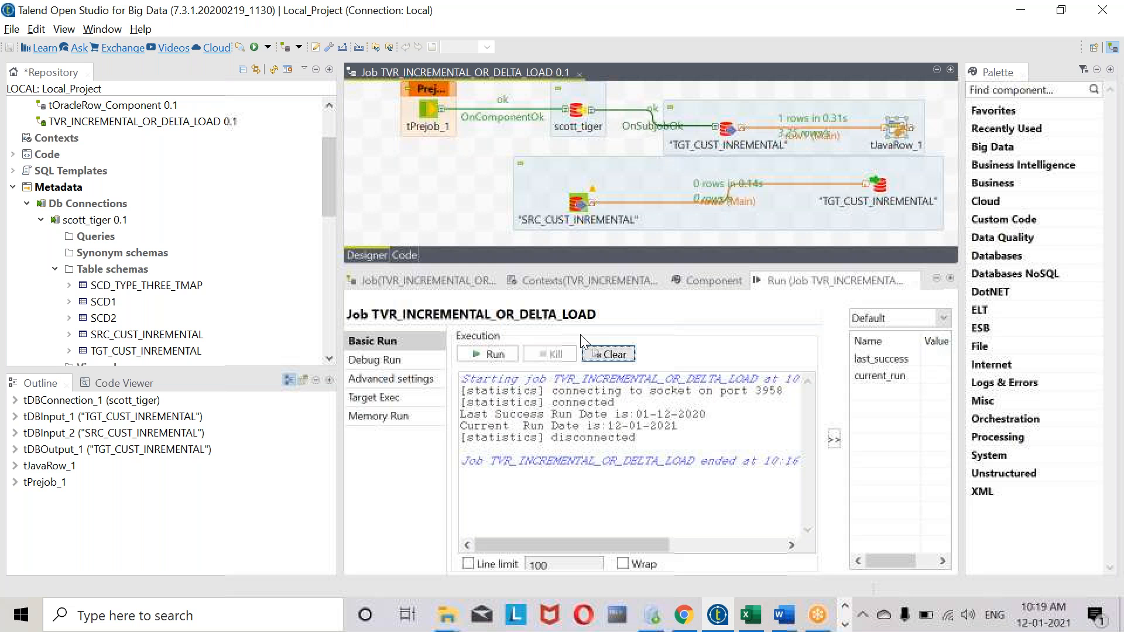
{"action": "left_click", "coordinate": [488, 355]}
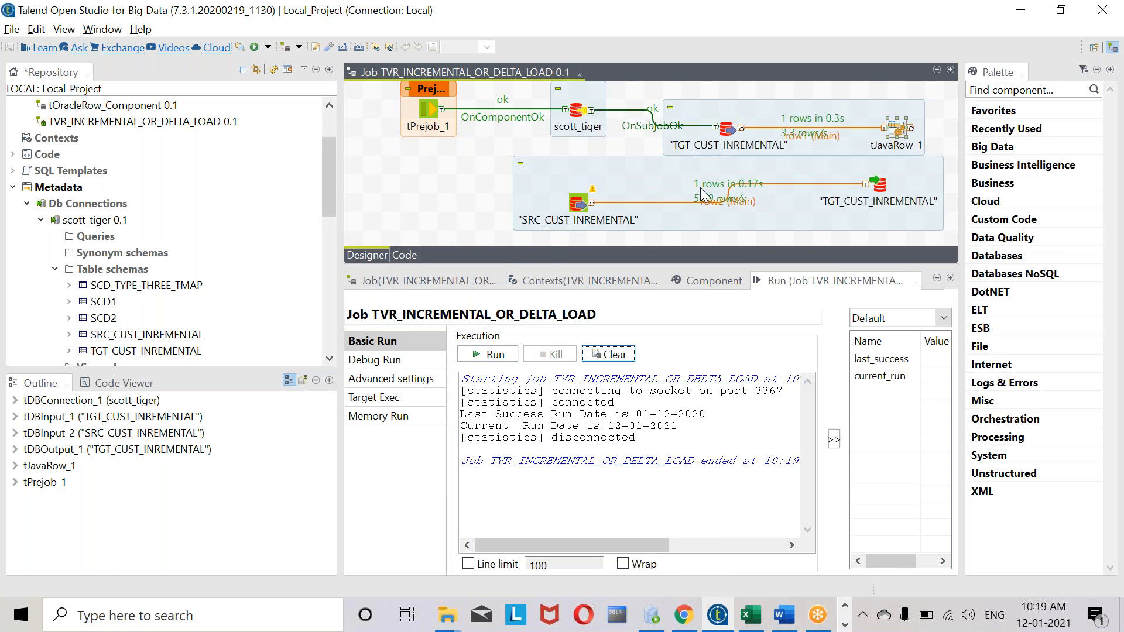
Query TGT_CUST_INREMENTAL in SQL Developer and examine the loaded rows, checking customer 103 and the CREATED_ON dates
{"action": "left_click", "coordinate": [652, 615]}
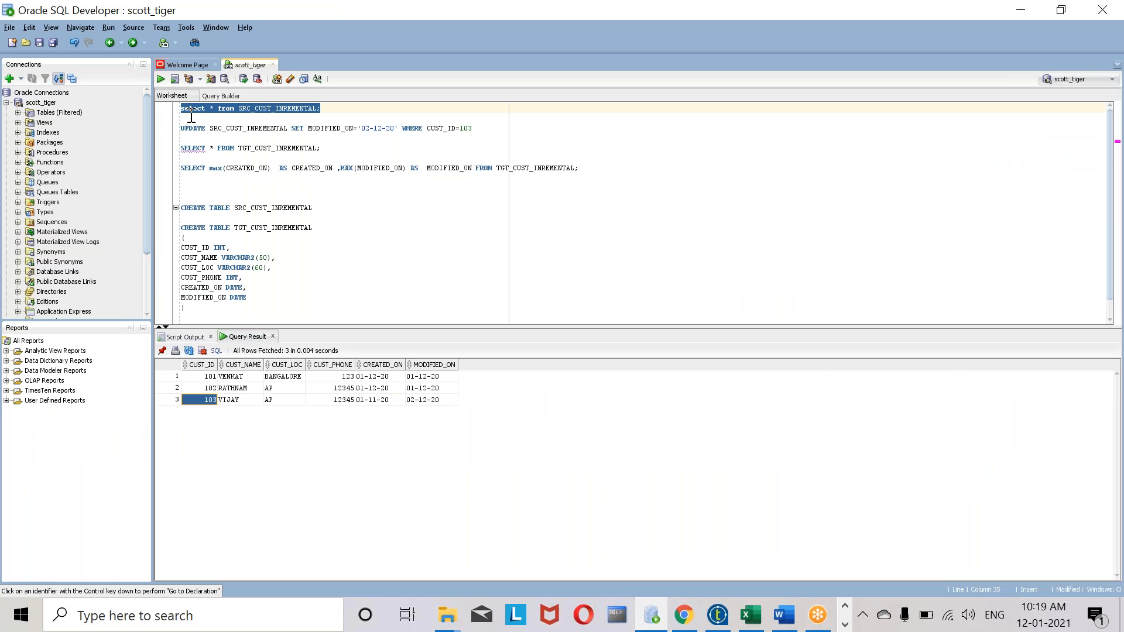
{"action": "left_click_drag", "start_coordinate": [325, 149], "coordinate": [170, 151]}
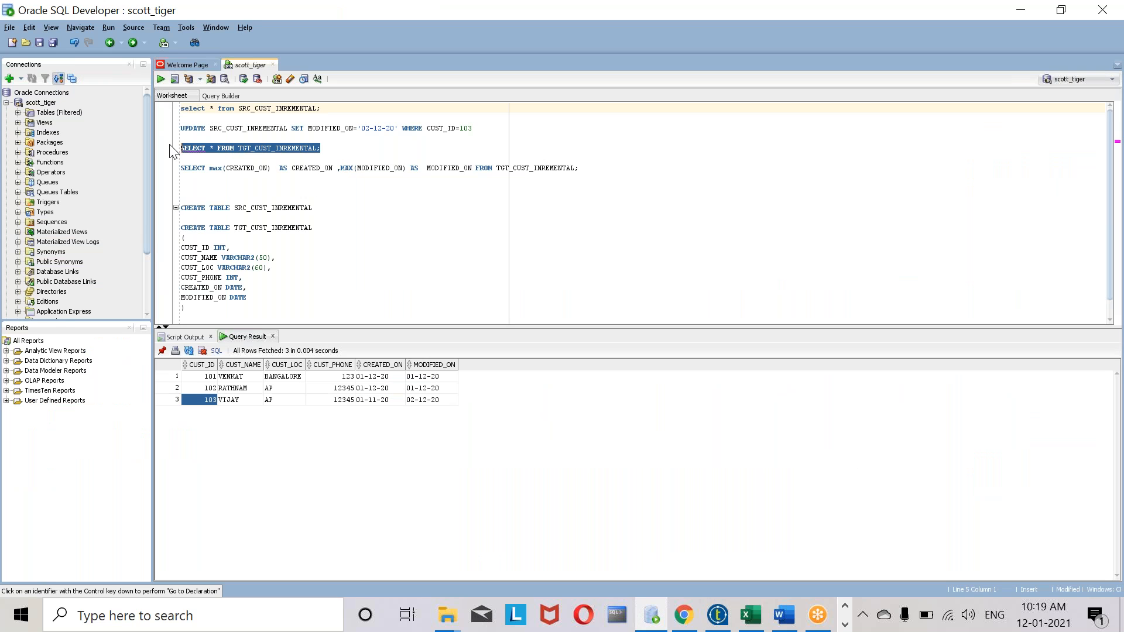
{"action": "left_click", "coordinate": [159, 79]}
{"action": "left_click", "coordinate": [347, 403]}
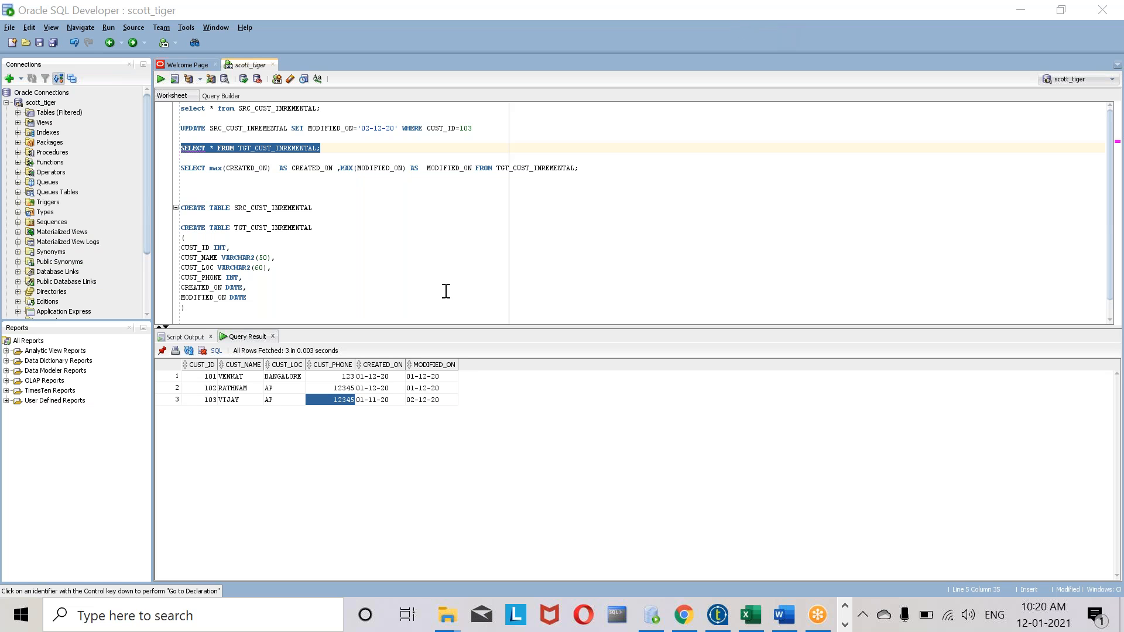
{"action": "left_click", "coordinate": [397, 379]}
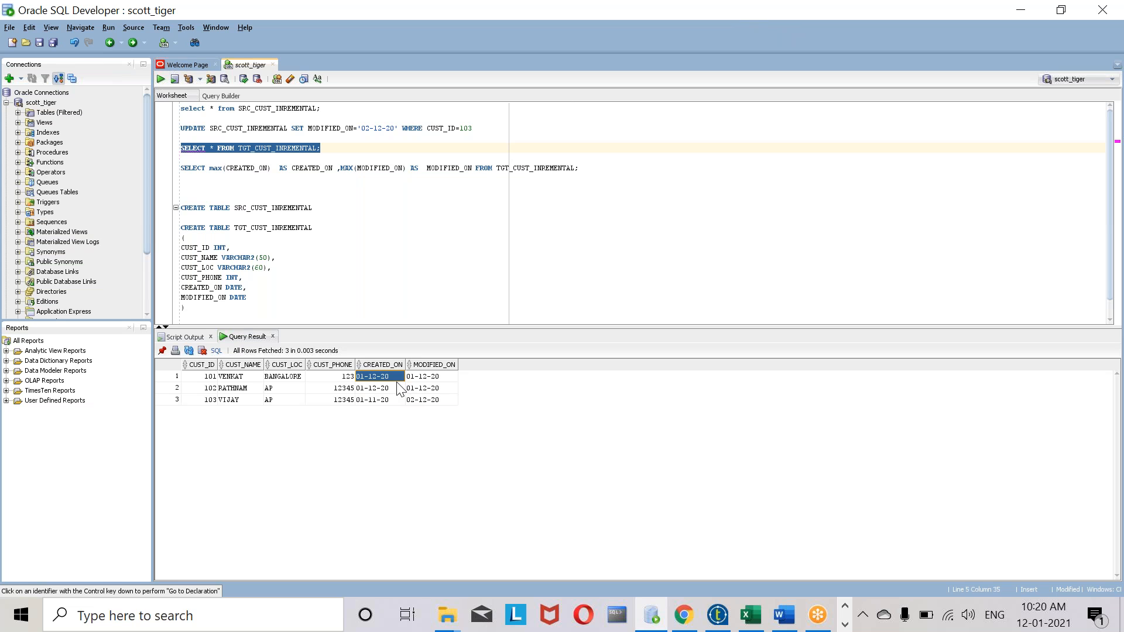
{"action": "left_click", "coordinate": [380, 389]}
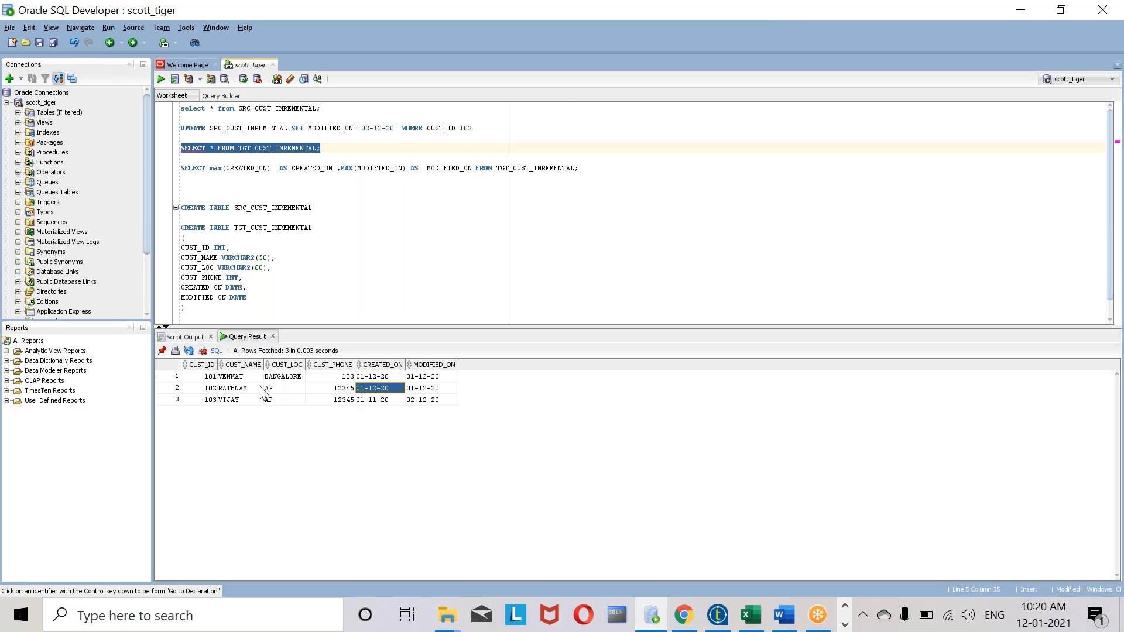
{"action": "left_click", "coordinate": [238, 399]}
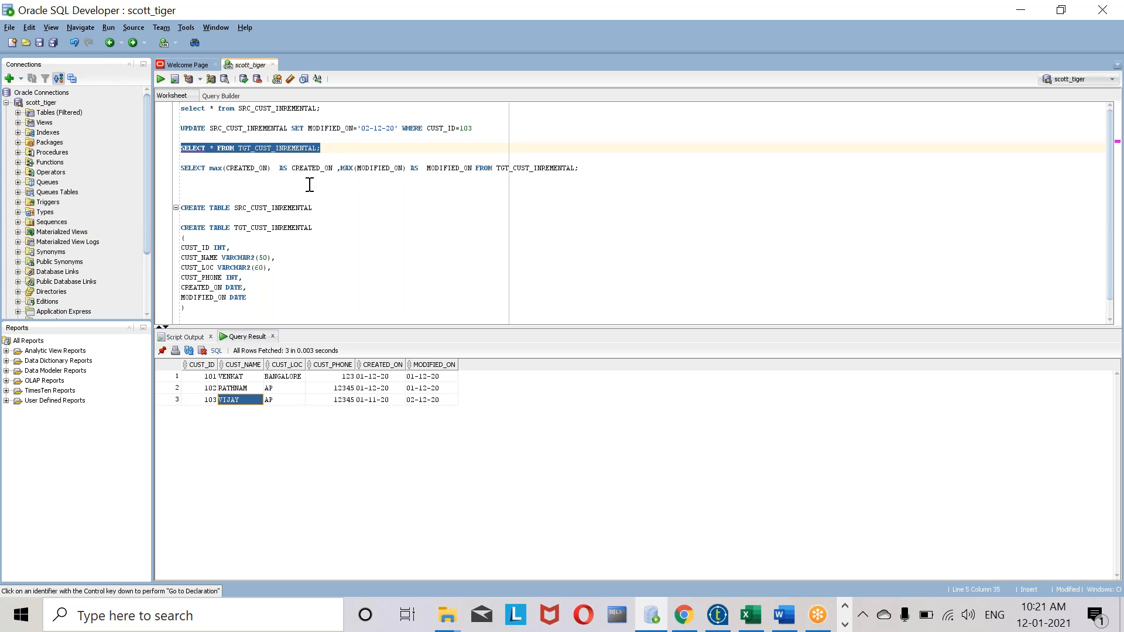
{"action": "left_click", "coordinate": [330, 147]}
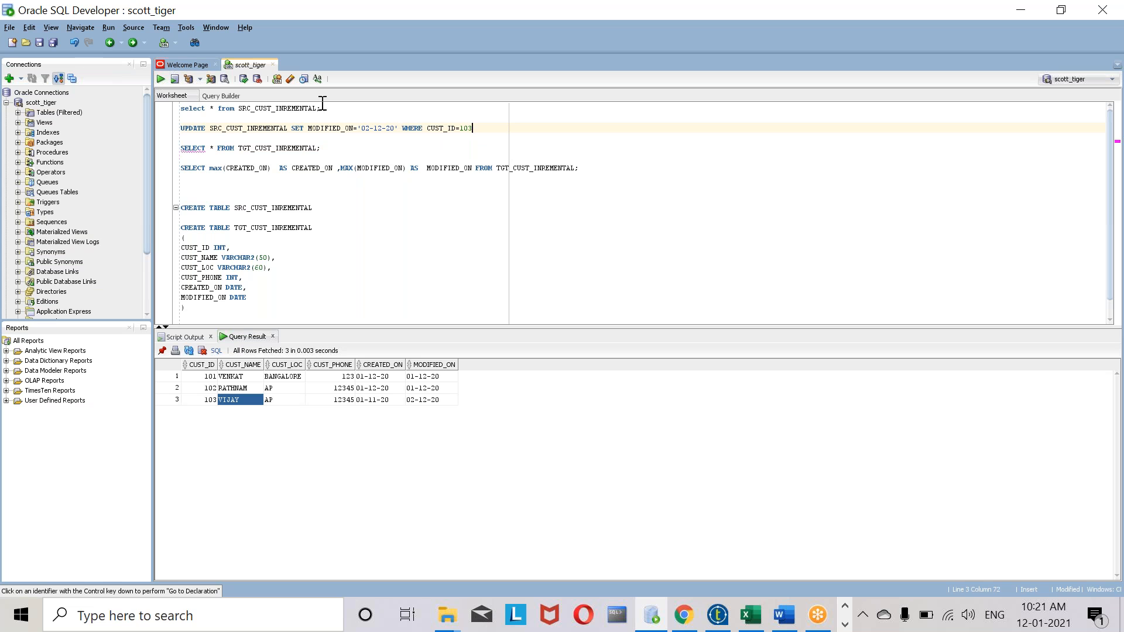
{"action": "left_click", "coordinate": [281, 109]}
{"action": "double_click", "coordinate": [283, 148]}
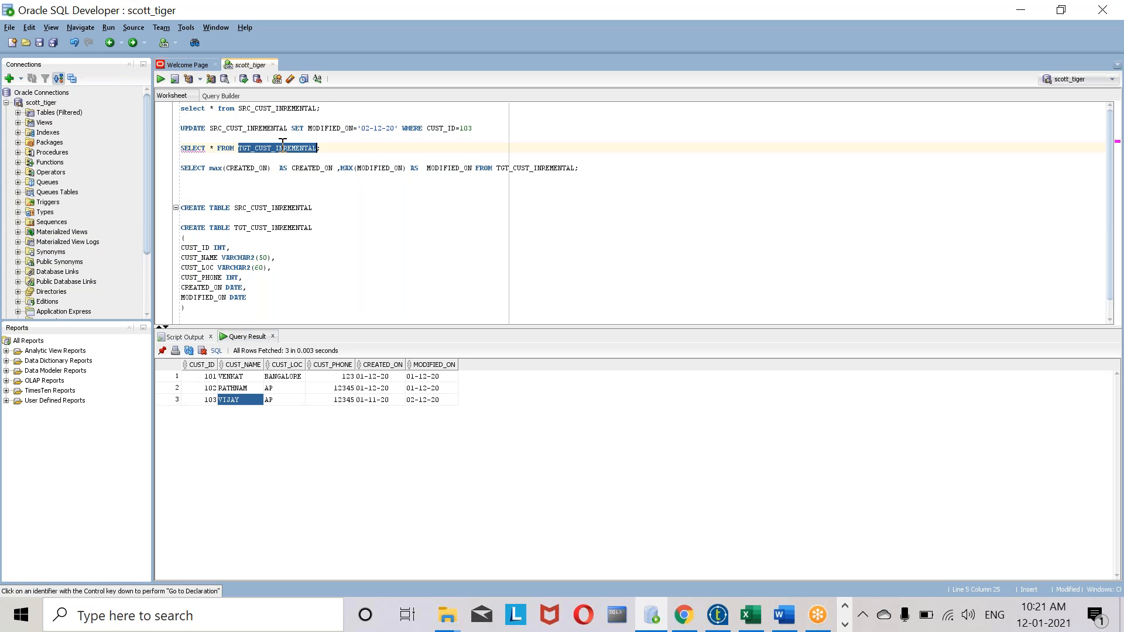